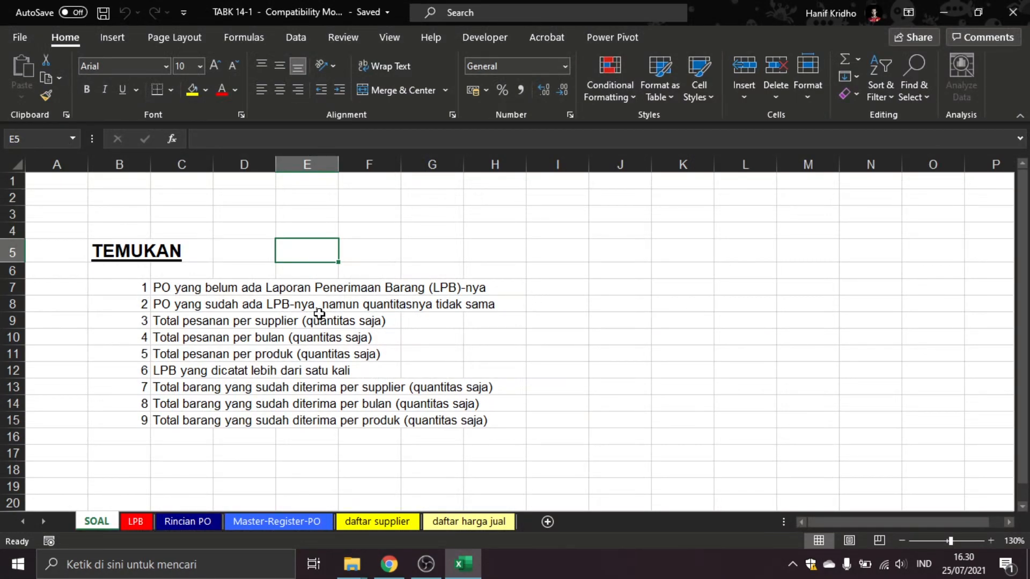
- Select the first question together with its number, cells B7:C7, in the question list
{"action": "left_click", "coordinate": [132, 288]}
{"action": "left_click_drag", "start_coordinate": [131, 288], "coordinate": [191, 416]}
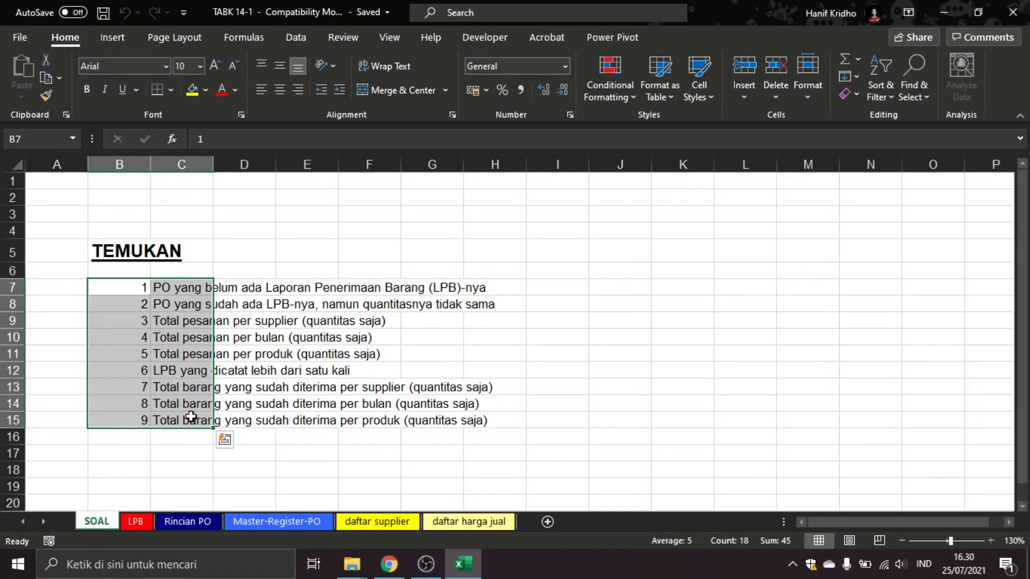
{"action": "left_click", "coordinate": [126, 288]}
{"action": "left_click", "coordinate": [126, 288]}
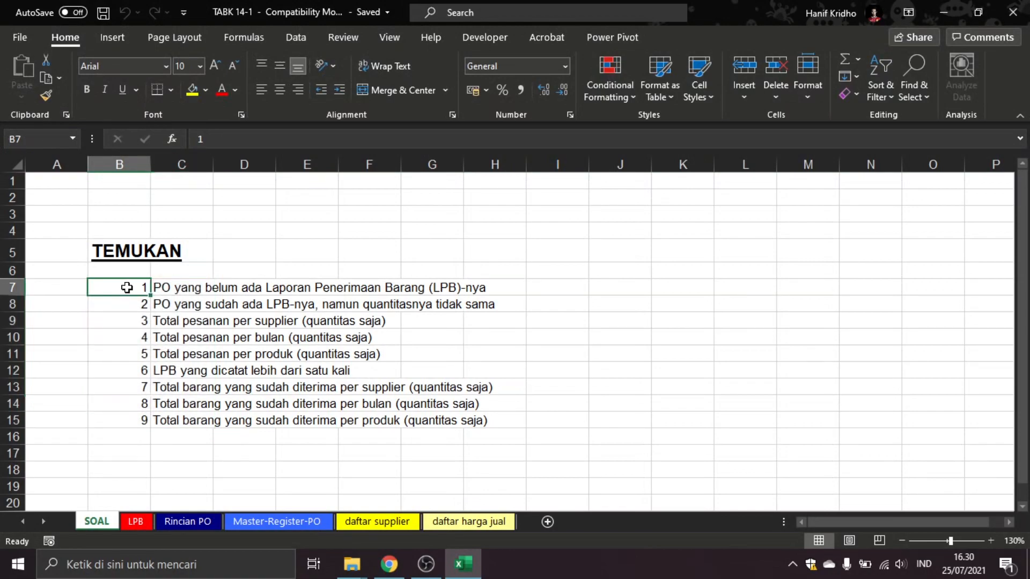
{"action": "left_click_drag", "start_coordinate": [172, 287], "coordinate": [141, 288]}
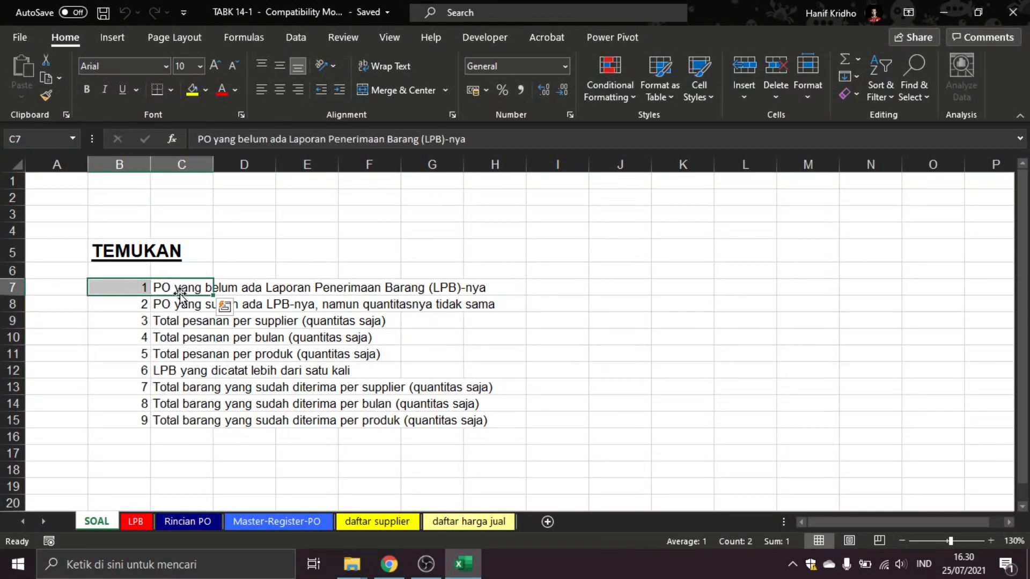
- Add a new worksheet after SOAL, rename it Jawab and save the workbook
{"action": "left_click", "coordinate": [553, 519]}
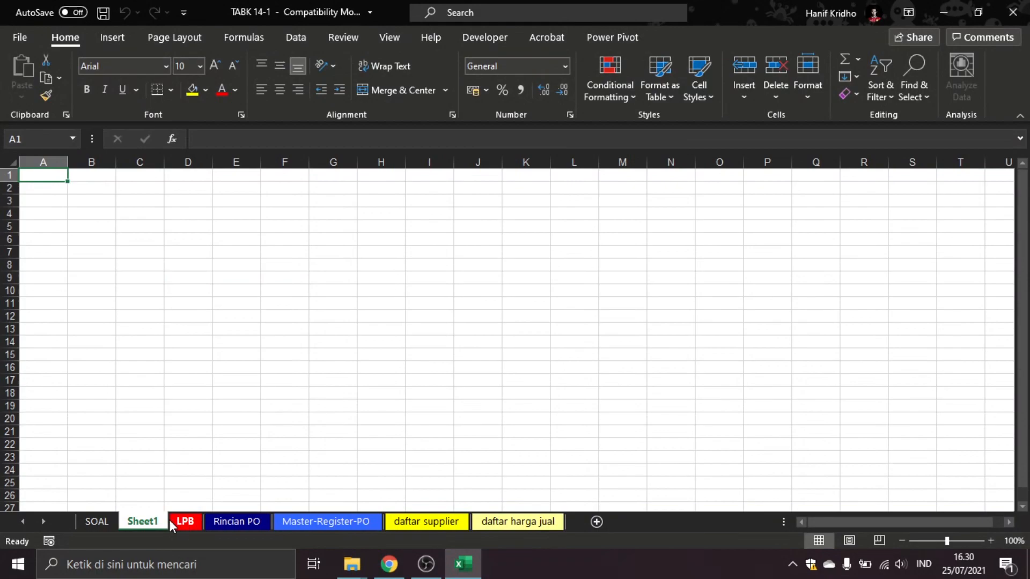
{"action": "double_click", "coordinate": [153, 521]}
{"action": "type", "text": "J"}
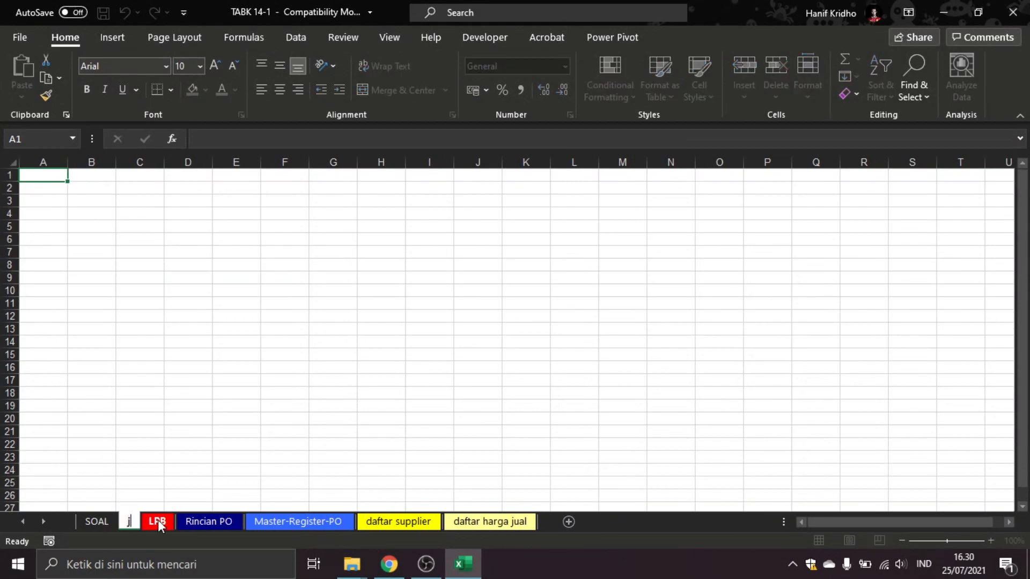
{"action": "type", "text": "awab"}
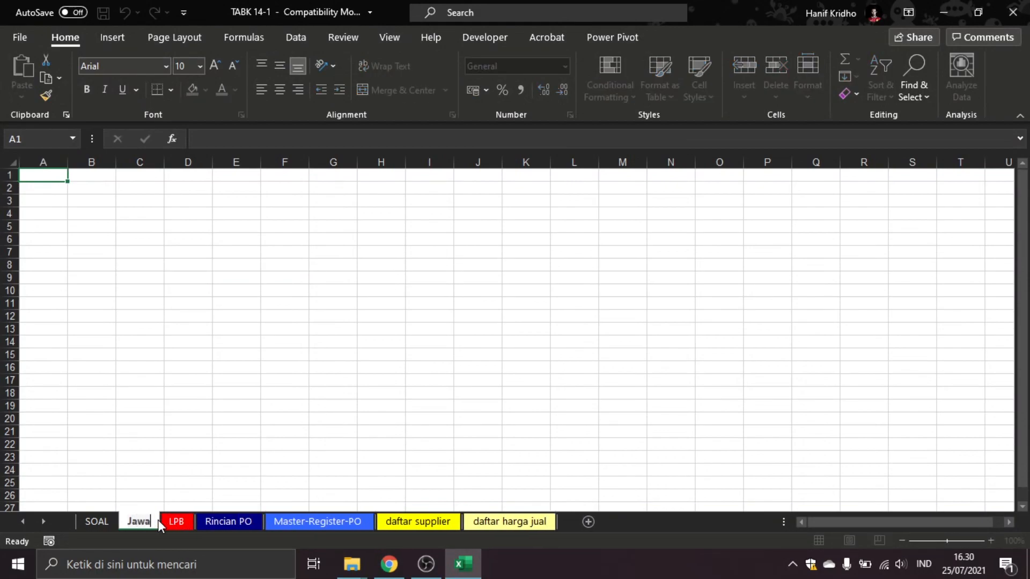
{"action": "key", "text": "Return"}
{"action": "left_click", "coordinate": [162, 341]}
{"action": "key", "text": "ctrl+s"}
- Copy question 1 with its number from the SOAL sheet to cell B5 of the Jawab sheet and save the workbook
{"action": "left_click", "coordinate": [100, 521]}
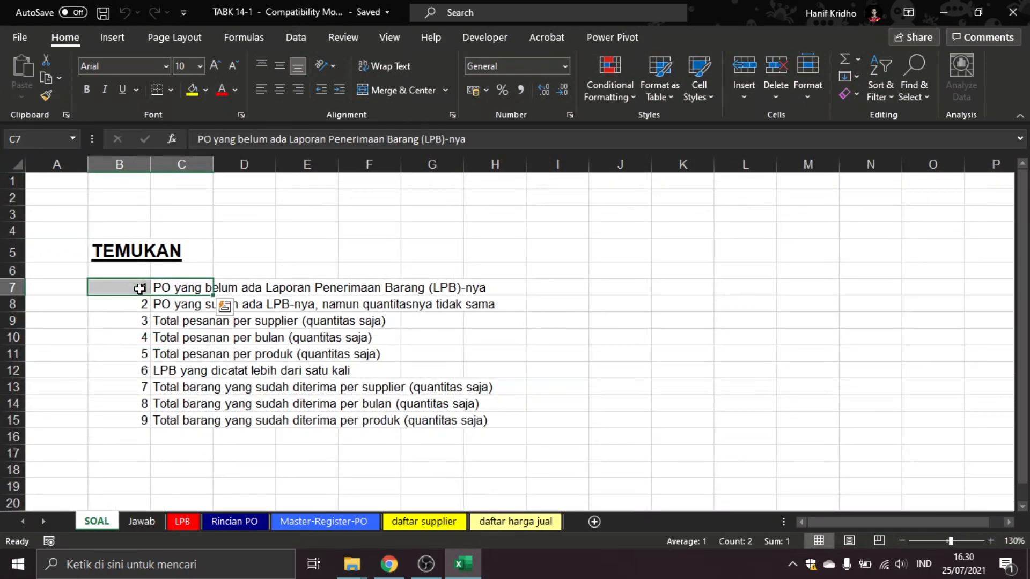
{"action": "key", "text": "ctrl+c"}
{"action": "left_click", "coordinate": [149, 520]}
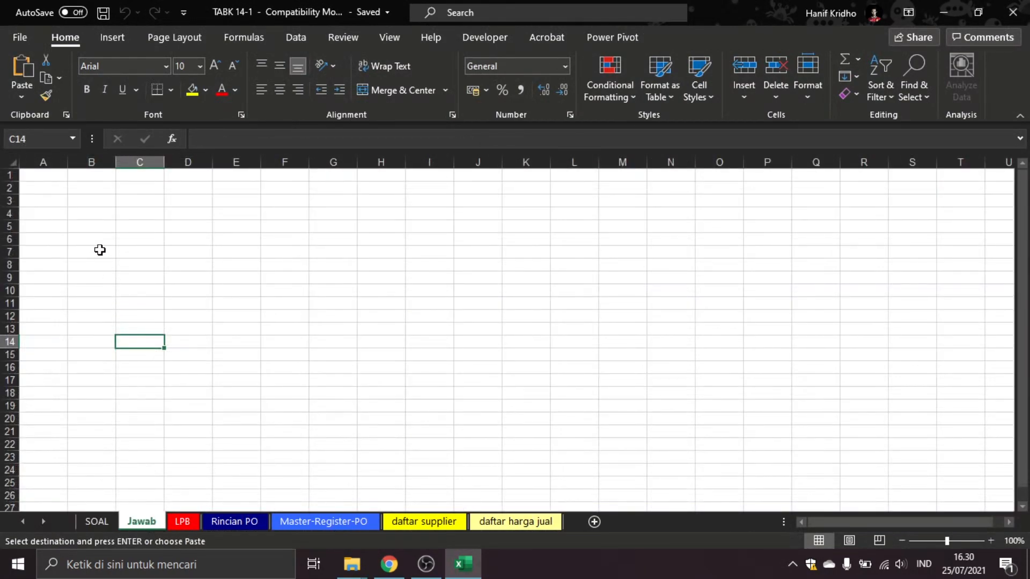
{"action": "left_click", "coordinate": [98, 228]}
{"action": "key", "text": "ctrl+v"}
{"action": "left_click", "coordinate": [175, 276]}
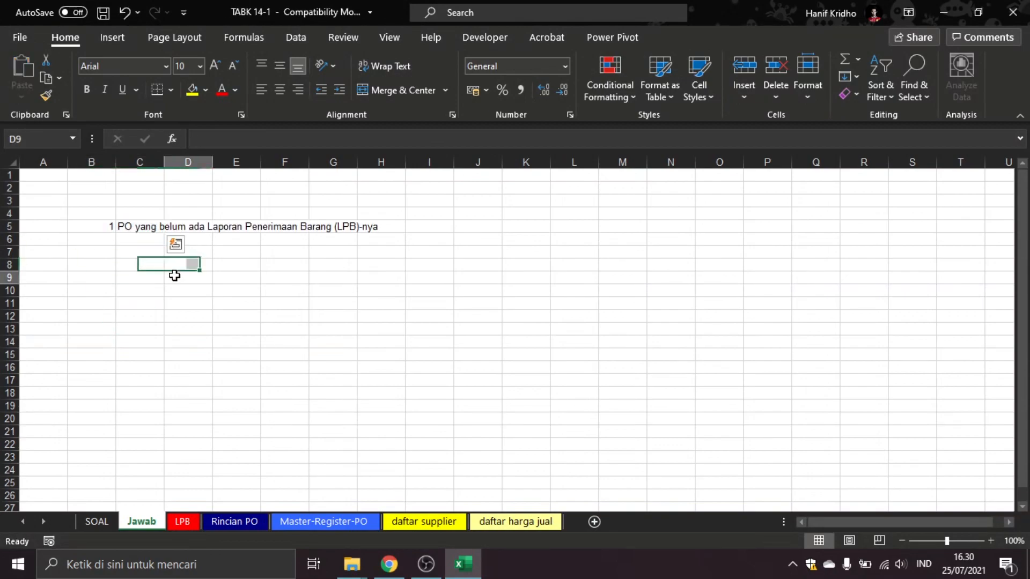
{"action": "key", "text": "ctrl+s"}
- Compare the Master-Register-PO and LPB sheets, and add the column header "1. Cek LPB" in E4 of Master-Register-PO
{"action": "left_click", "coordinate": [136, 228]}
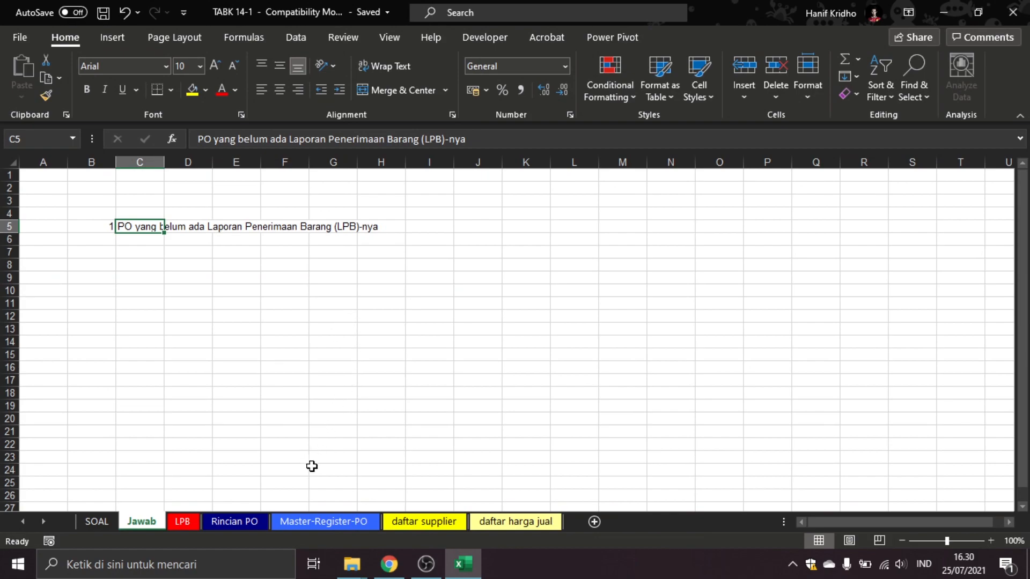
{"action": "left_click", "coordinate": [300, 523]}
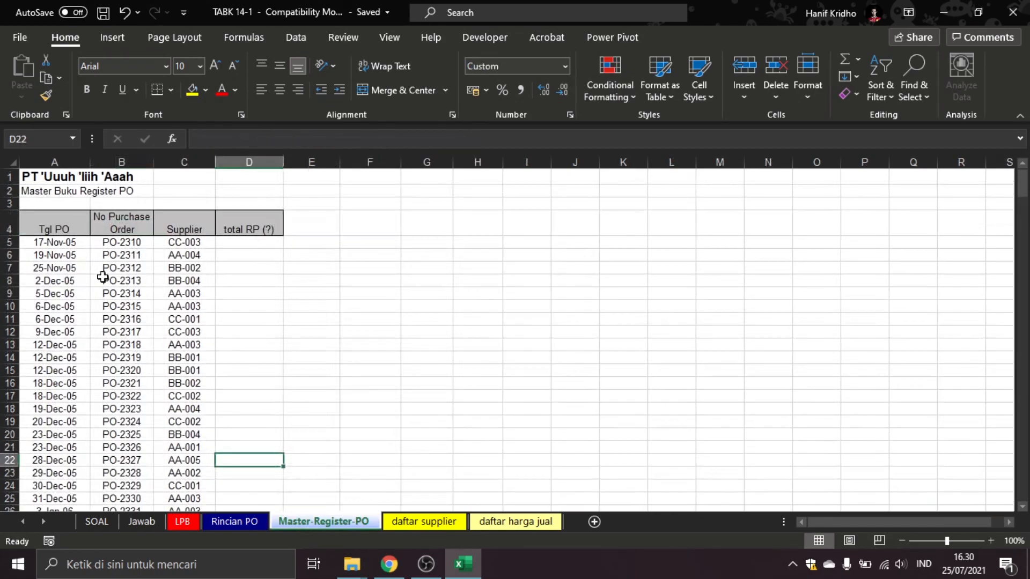
{"action": "left_click", "coordinate": [183, 522]}
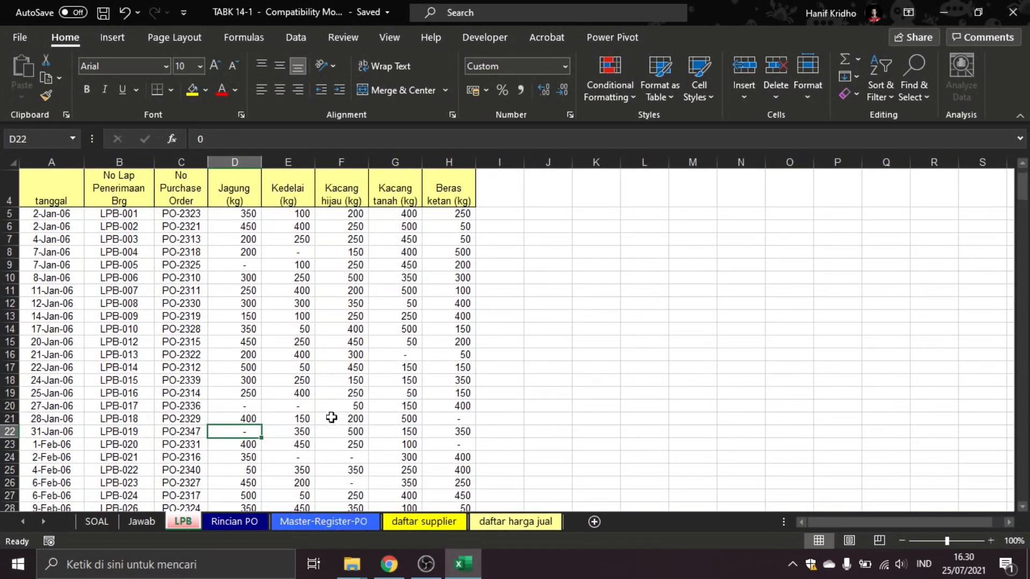
{"action": "left_click", "coordinate": [335, 523]}
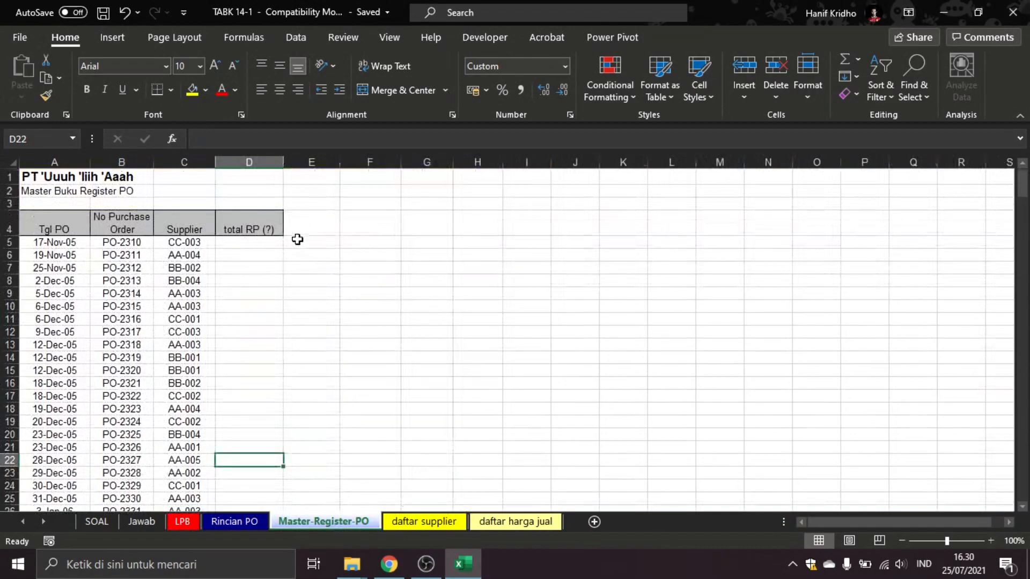
{"action": "left_click", "coordinate": [299, 220]}
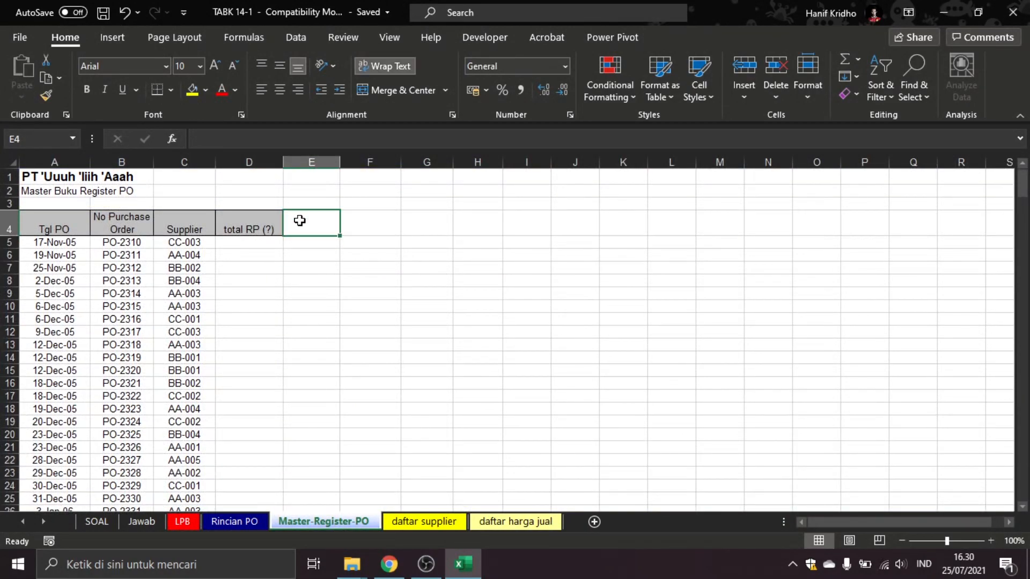
{"action": "type", "text": "1. Cek LPB"}
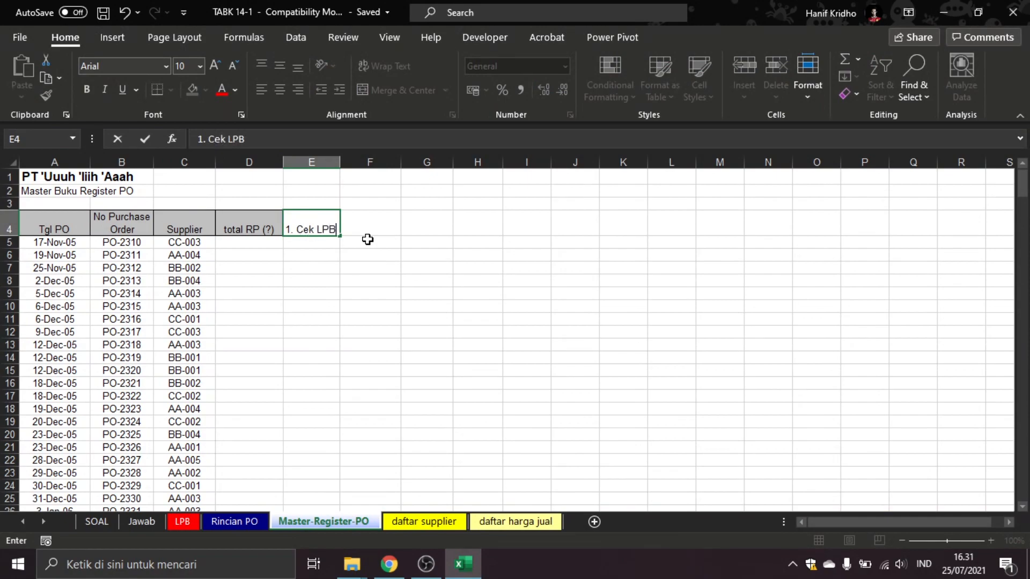
{"action": "key", "text": "Return"}
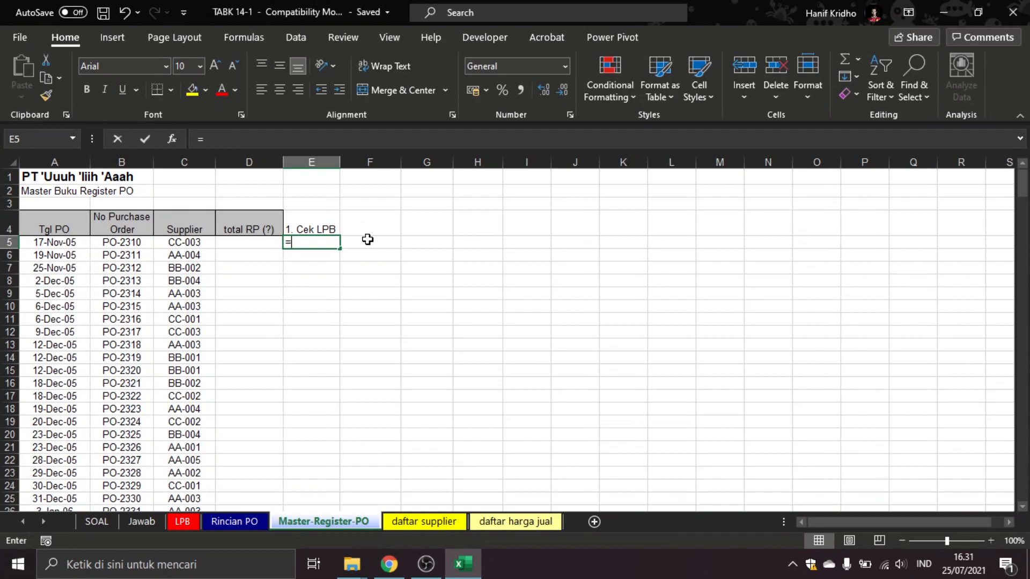
- Enter =VLOOKUP(B5;LPB!C:C;1;0) in E5 and fill the formula down to the last PO row
{"action": "type", "text": "=vlookup("}
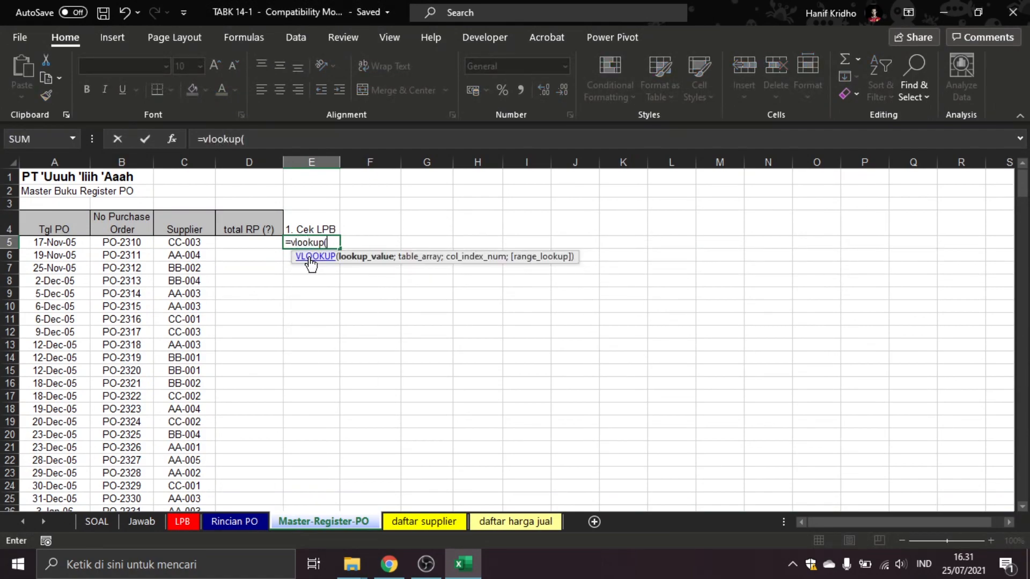
{"action": "left_click", "coordinate": [131, 244]}
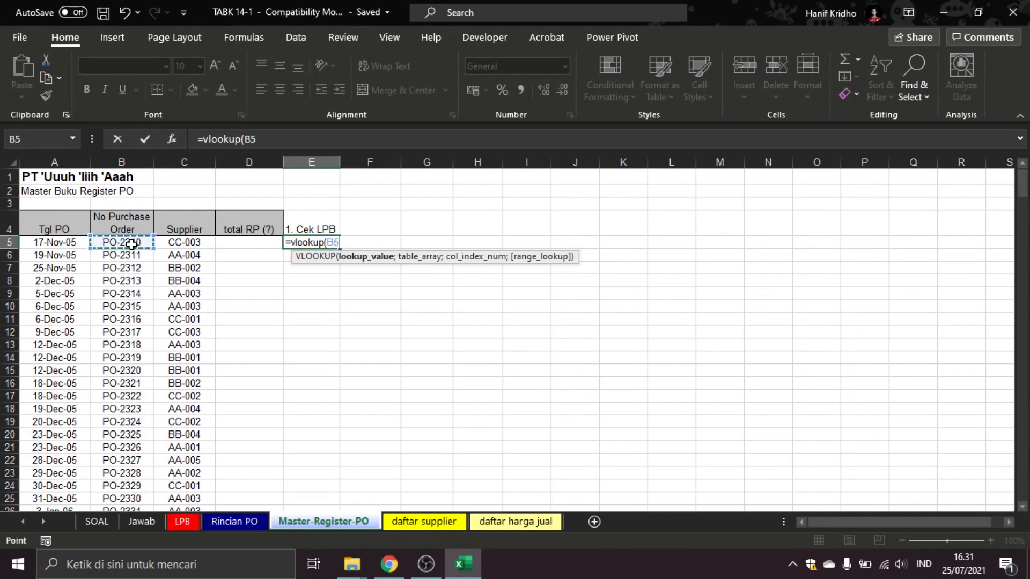
{"action": "type", "text": ";"}
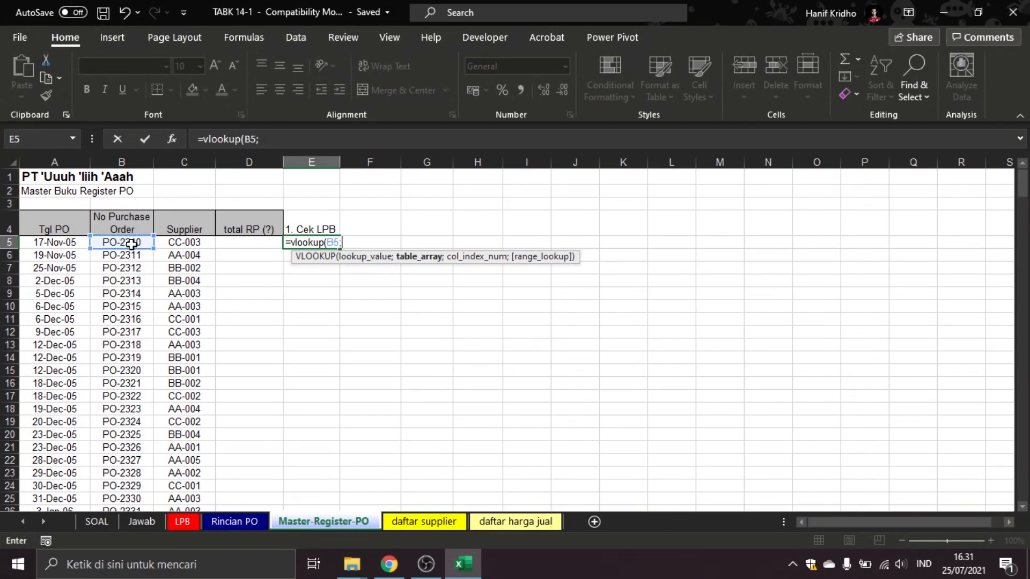
{"action": "left_click", "coordinate": [182, 523]}
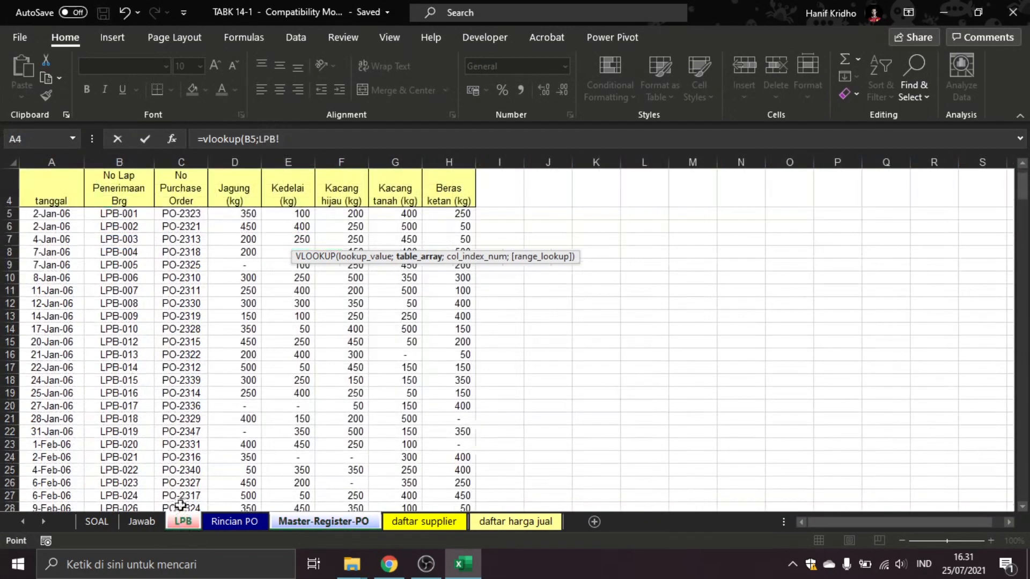
{"action": "left_click", "coordinate": [180, 164]}
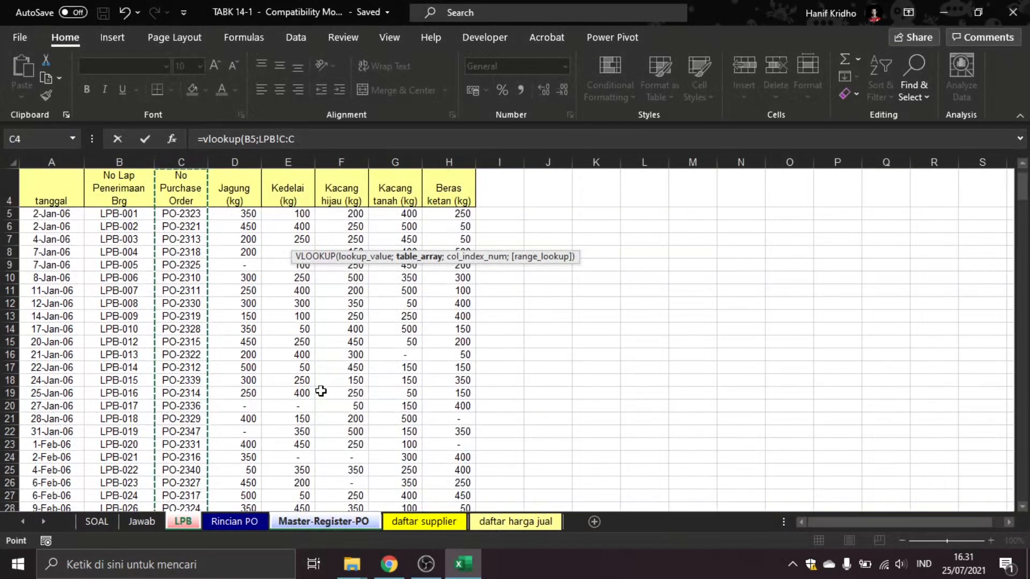
{"action": "type", "text": ";"}
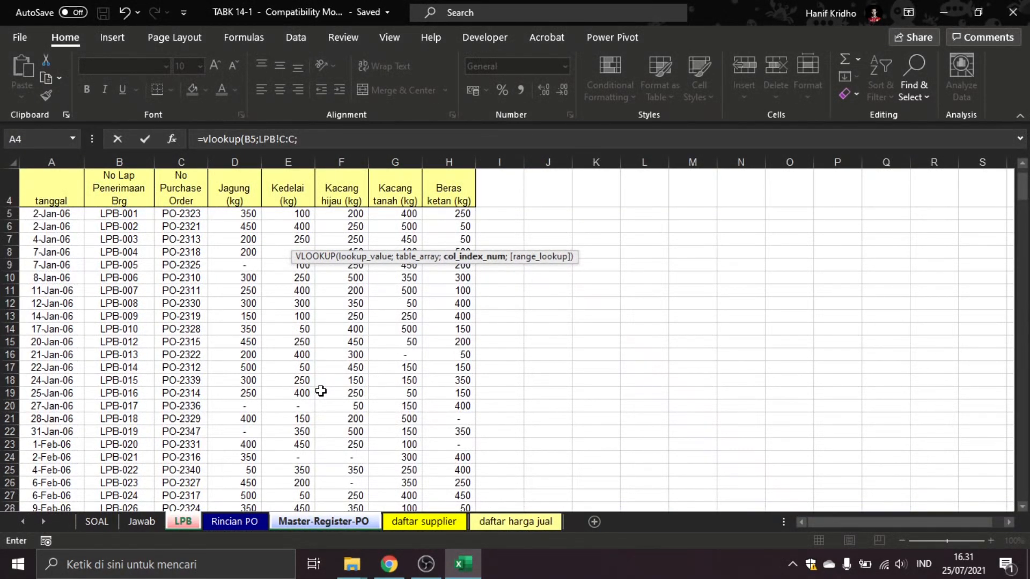
{"action": "type", "text": "1;"}
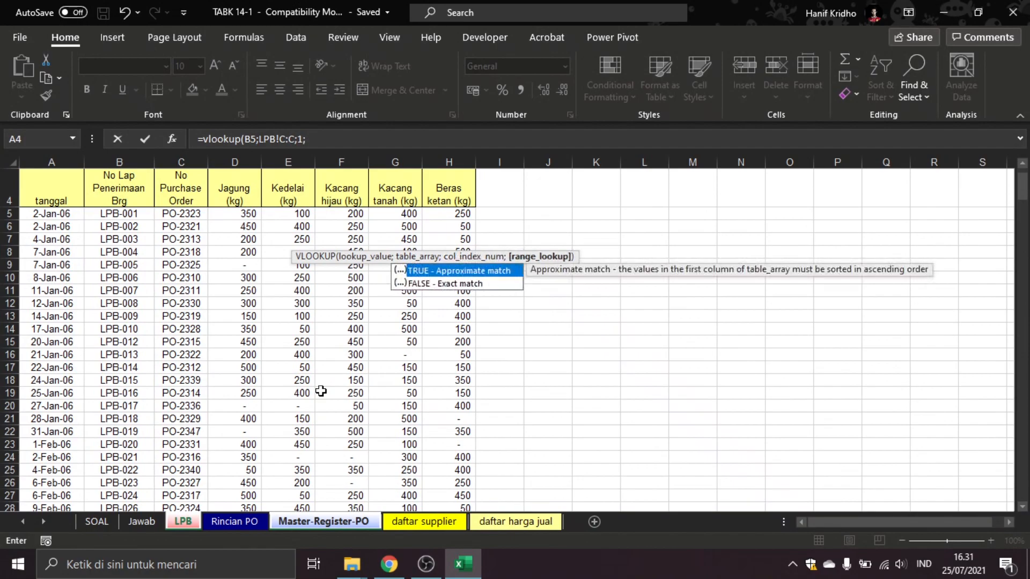
{"action": "key", "text": "Return"}
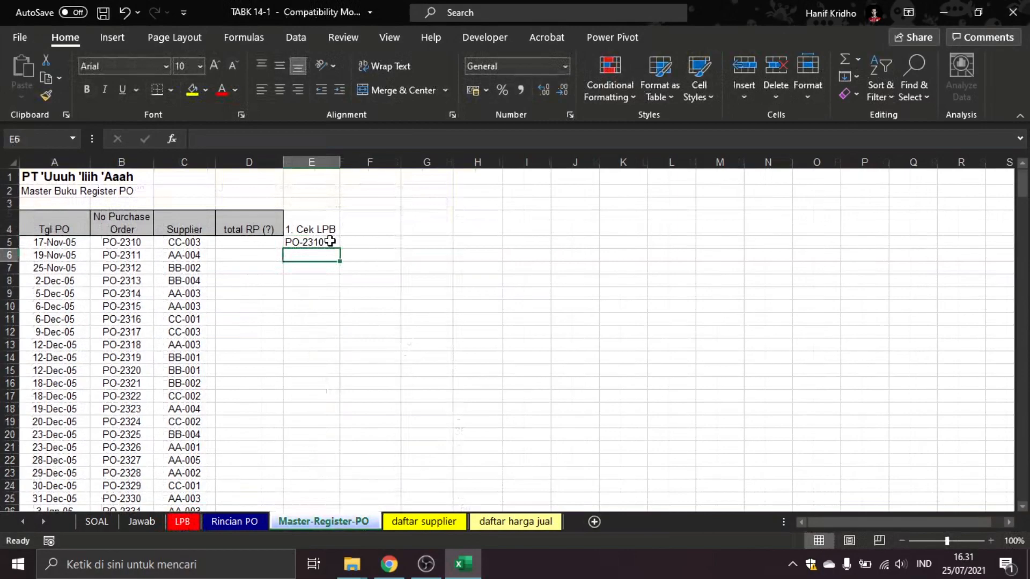
{"action": "left_click", "coordinate": [331, 242]}
{"action": "double_click", "coordinate": [341, 246]}
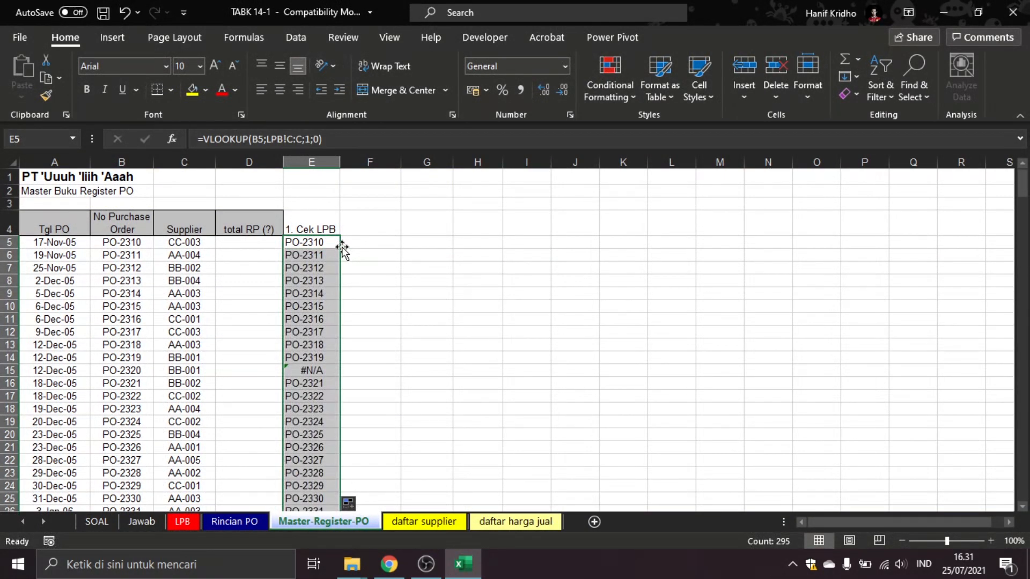
- Add filters to the header row and filter the "1. Cek LPB" column to show only #N/A
{"action": "left_click", "coordinate": [327, 230]}
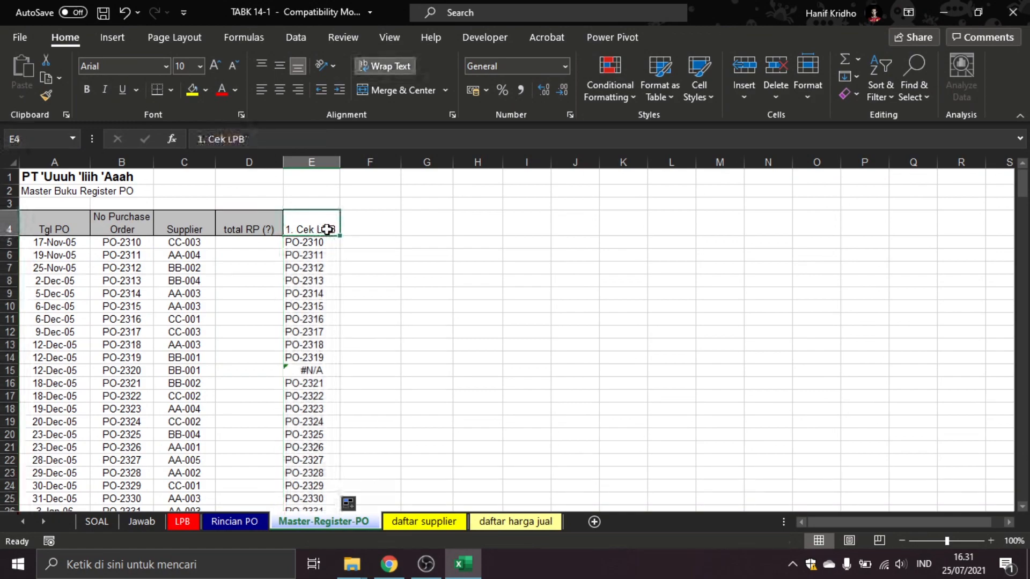
{"action": "key", "text": "ctrl+shift+l"}
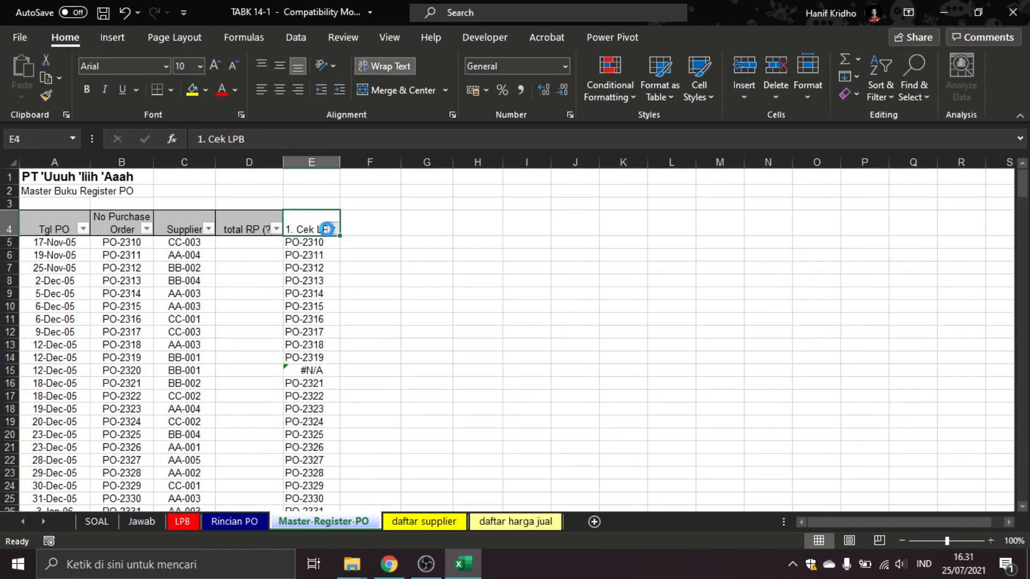
{"action": "left_click", "coordinate": [332, 229]}
{"action": "left_click", "coordinate": [176, 386]}
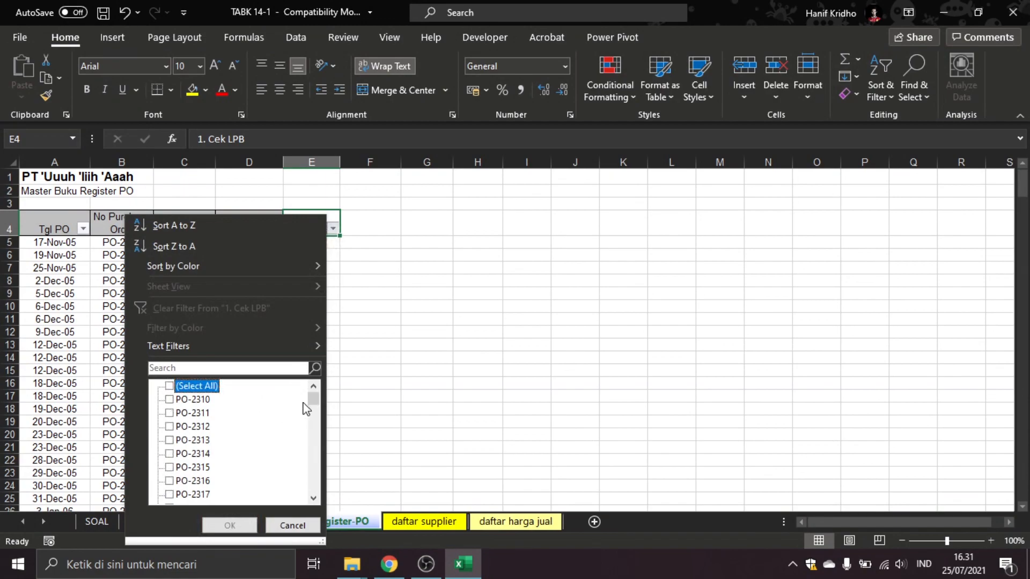
{"action": "left_click_drag", "start_coordinate": [309, 410], "coordinate": [311, 490]}
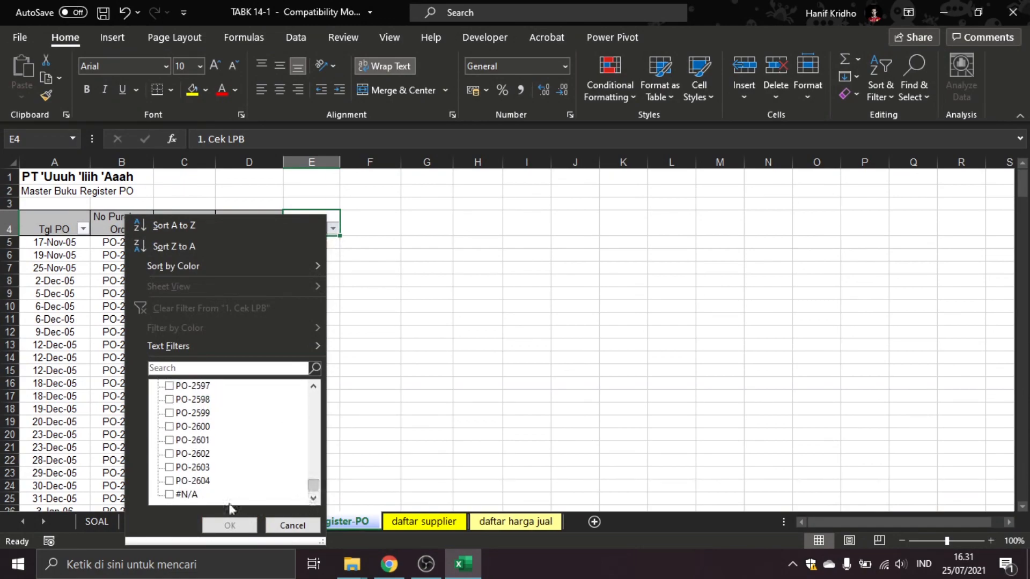
{"action": "left_click", "coordinate": [171, 494]}
{"action": "left_click", "coordinate": [229, 525]}
- Fill the filtered #N/A rows with yellow across columns A to E
{"action": "left_click", "coordinate": [311, 357]}
{"action": "left_click", "coordinate": [311, 383]}
{"action": "left_click_drag", "start_coordinate": [311, 321], "coordinate": [35, 247]}
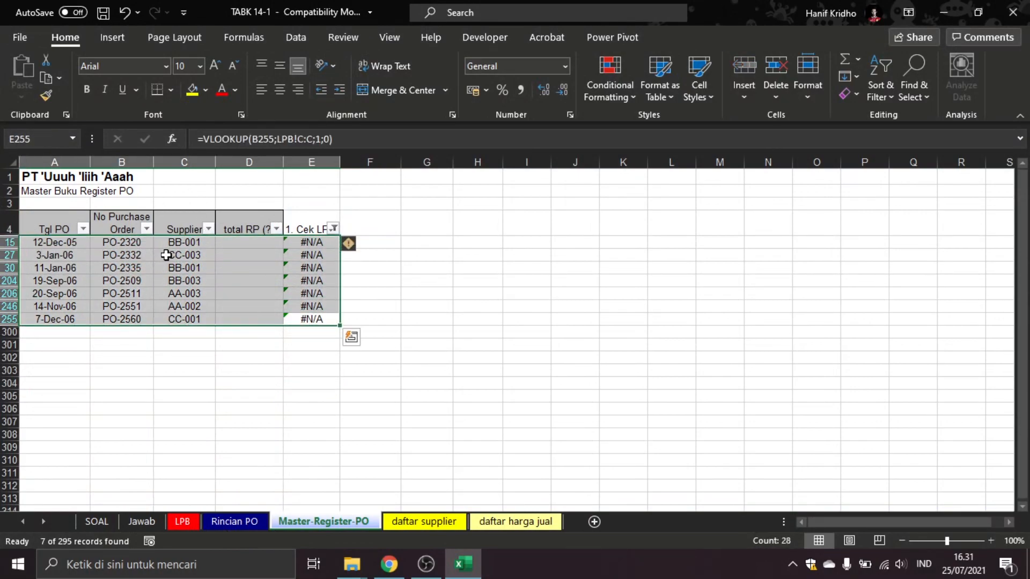
{"action": "left_click", "coordinate": [192, 89]}
- Copy the header row and the filtered yellow rows to cell C6 of the Jawab sheet
{"action": "left_click_drag", "start_coordinate": [333, 319], "coordinate": [55, 229]}
{"action": "key", "text": "ctrl+c"}
{"action": "left_click", "coordinate": [141, 522]}
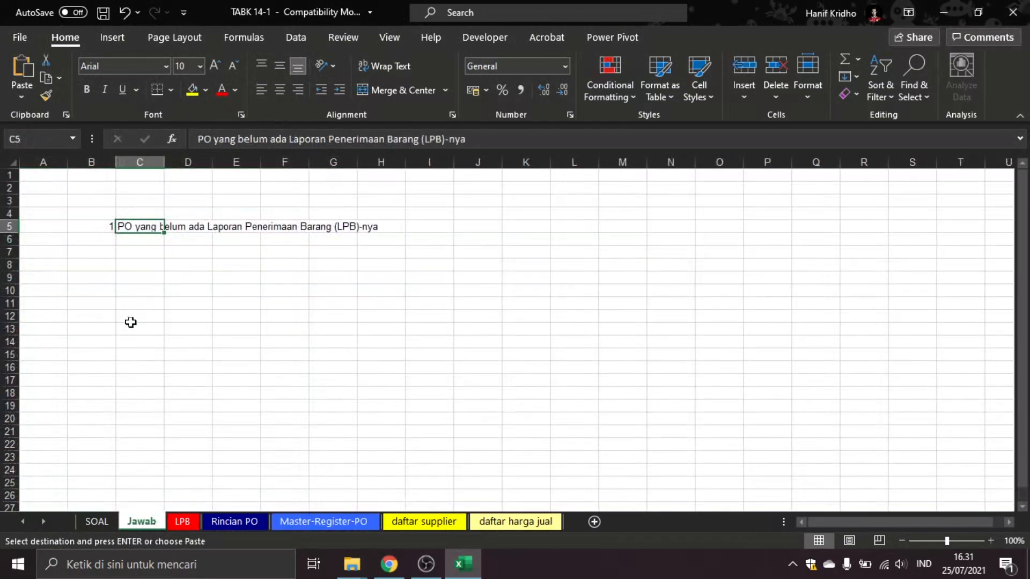
{"action": "left_click", "coordinate": [147, 243]}
{"action": "key", "text": "Return"}
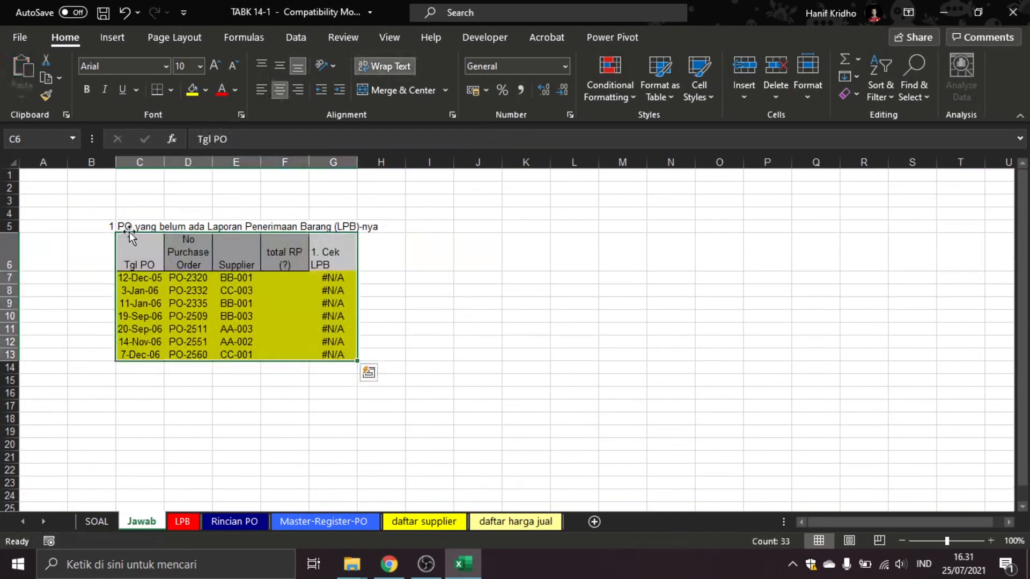
- Make the question 1 heading in B5:C5 bold and save the workbook
{"action": "left_click_drag", "start_coordinate": [101, 221], "coordinate": [119, 223]}
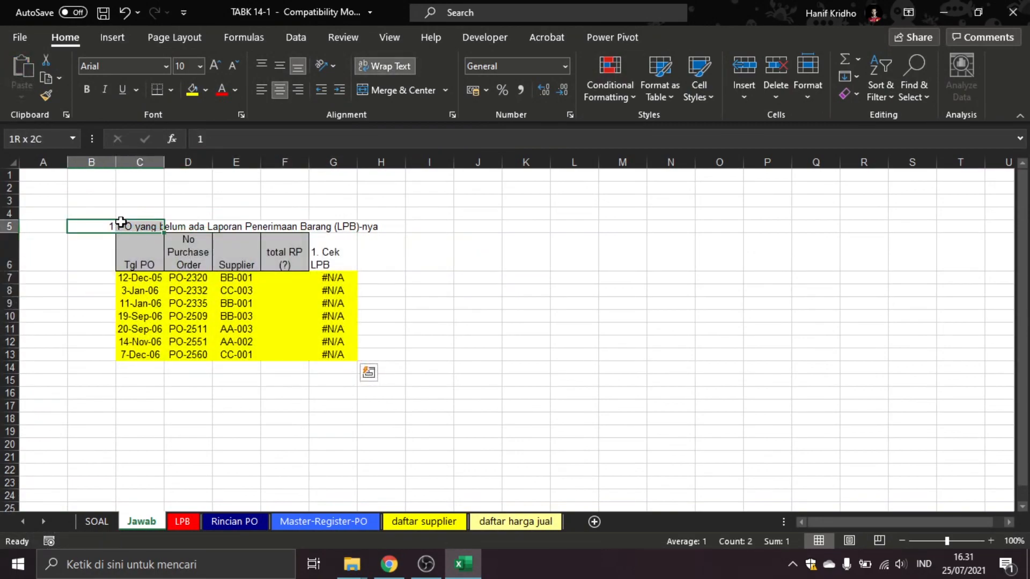
{"action": "key", "text": "ctrl+b"}
{"action": "left_click", "coordinate": [199, 226]}
{"action": "key", "text": "ctrl+s"}
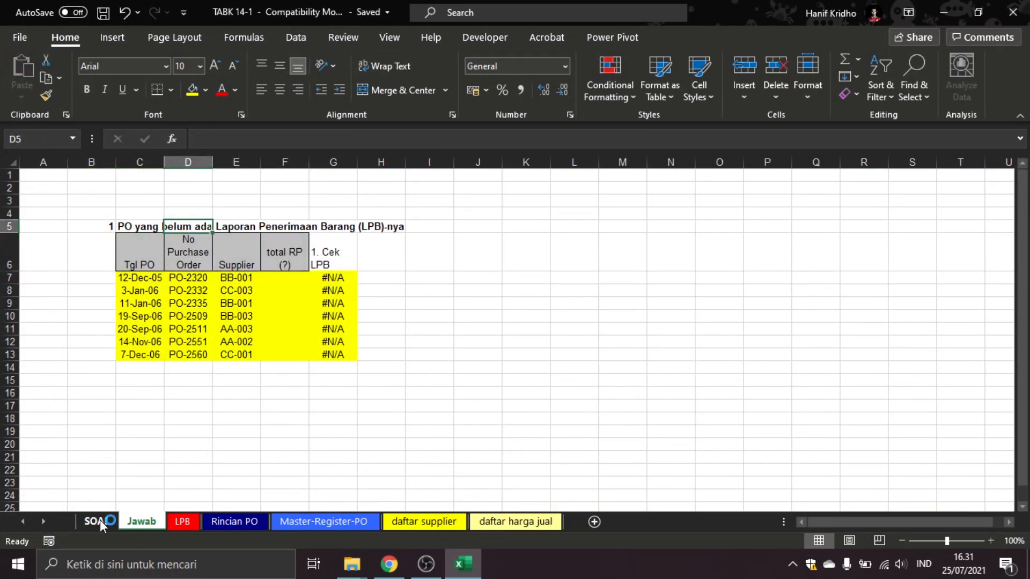
- Review question 2 on the SOAL sheet and open the Rincian PO sheet with the ordered quantities
{"action": "left_click", "coordinate": [97, 521]}
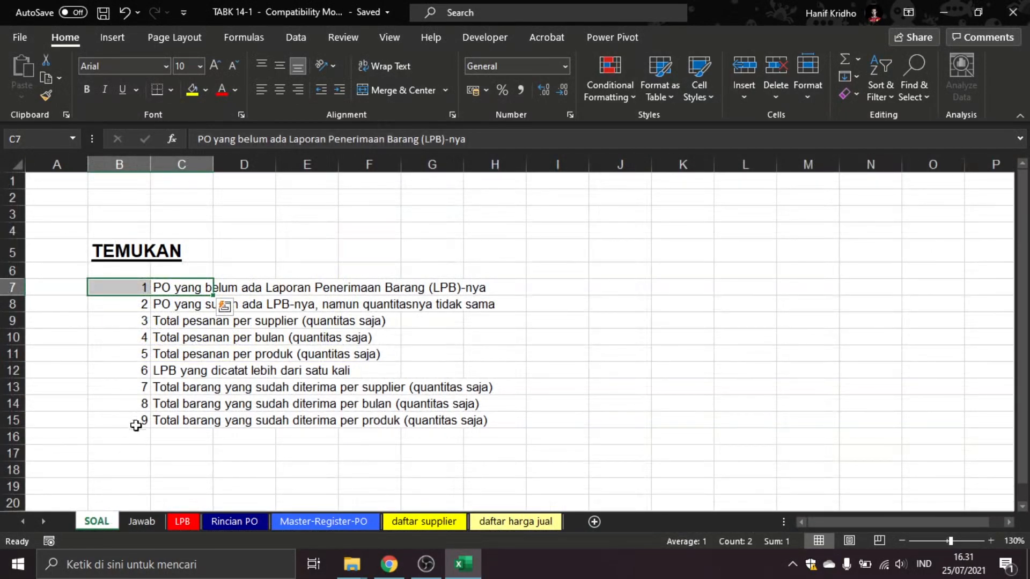
{"action": "left_click", "coordinate": [119, 304]}
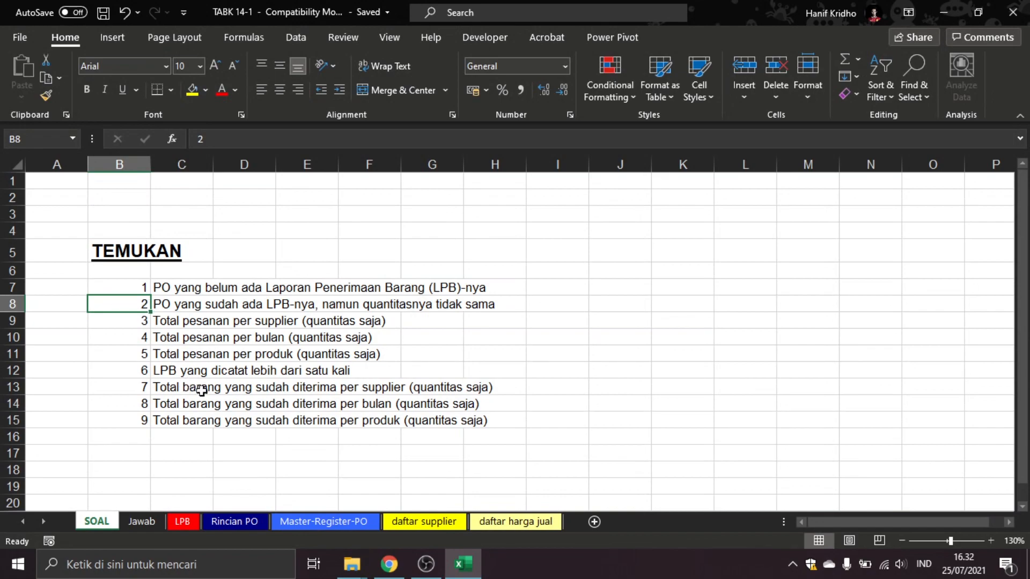
{"action": "left_click", "coordinate": [301, 522]}
{"action": "left_click", "coordinate": [265, 523]}
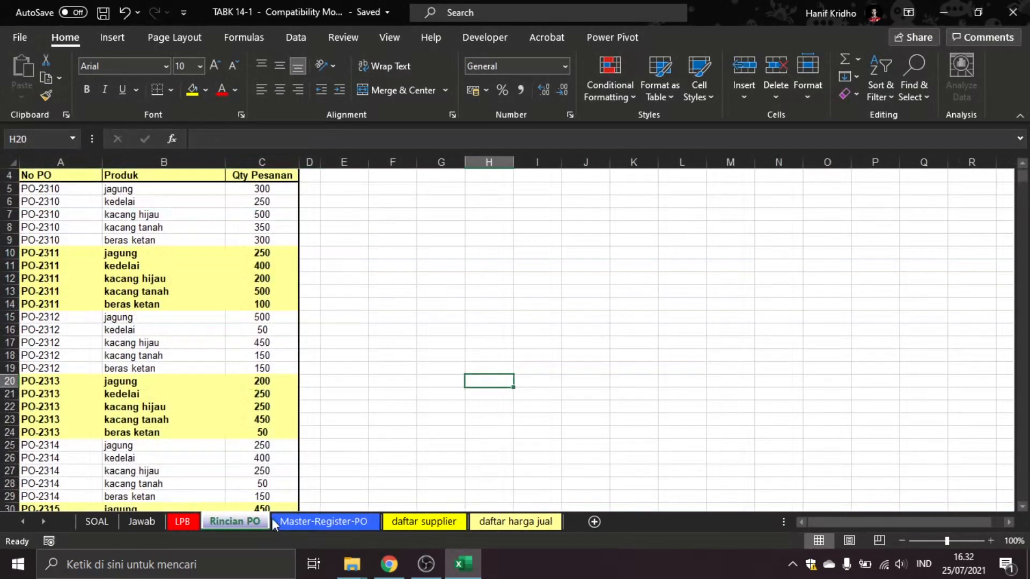
{"action": "left_click", "coordinate": [197, 254]}
- Copy the first PO-2310 jagung row (A5:C5) to I6:K6 and duplicate it in I7:K7 as an example
{"action": "left_click_drag", "start_coordinate": [76, 191], "coordinate": [249, 187]}
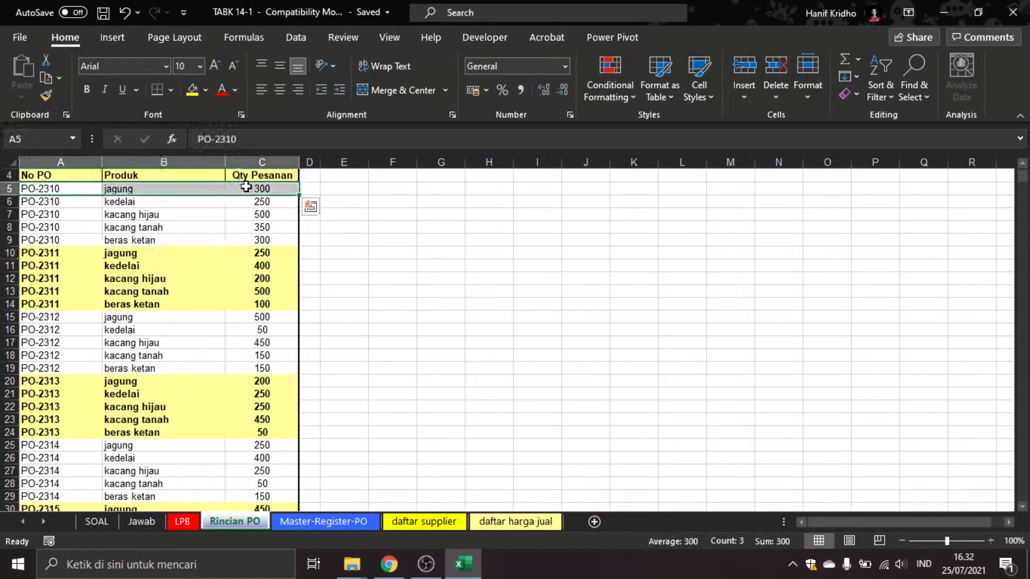
{"action": "key", "text": "ctrl+c"}
{"action": "left_click", "coordinate": [557, 207]}
{"action": "key", "text": "ctrl+v"}
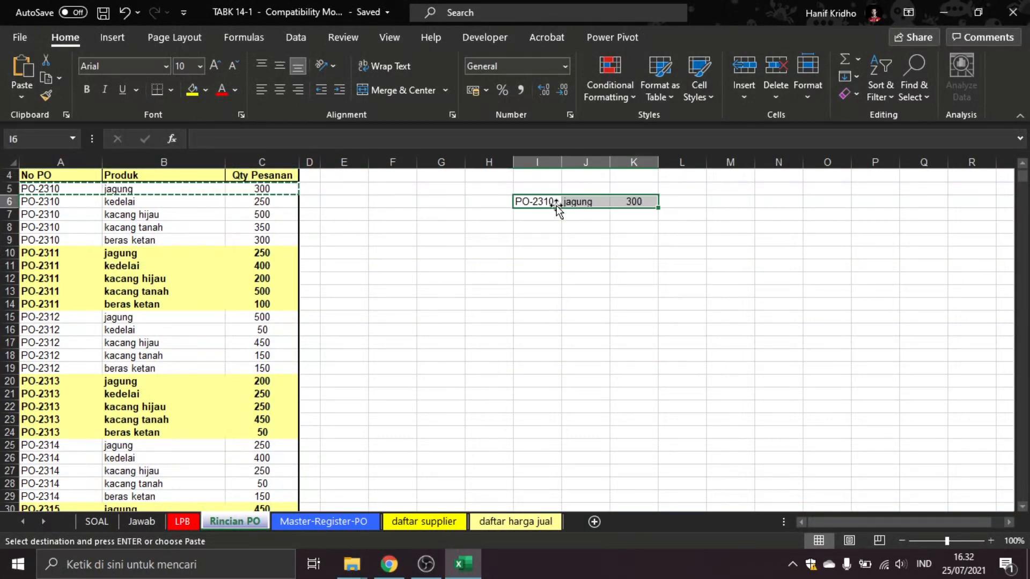
{"action": "key", "text": "Escape"}
{"action": "key", "text": "ctrl+c"}
{"action": "left_click", "coordinate": [549, 215]}
{"action": "key", "text": "ctrl+v"}
{"action": "key", "text": "Escape"}
{"action": "left_click", "coordinate": [583, 264]}
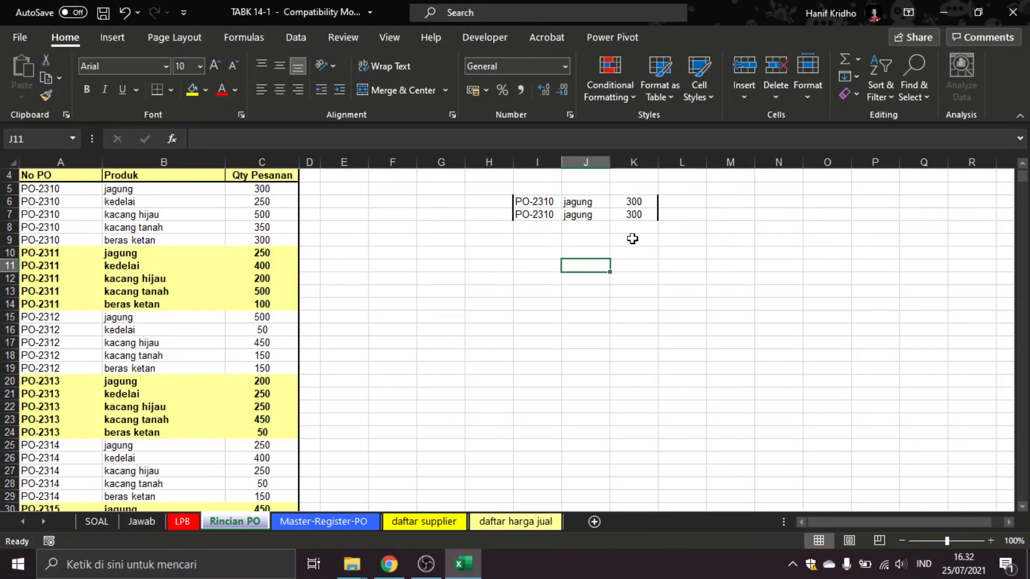
- Total the two example quantities in cell K9 with =SUM(K6:K7)
{"action": "left_click", "coordinate": [633, 239]}
{"action": "type", "text": "=sum("}
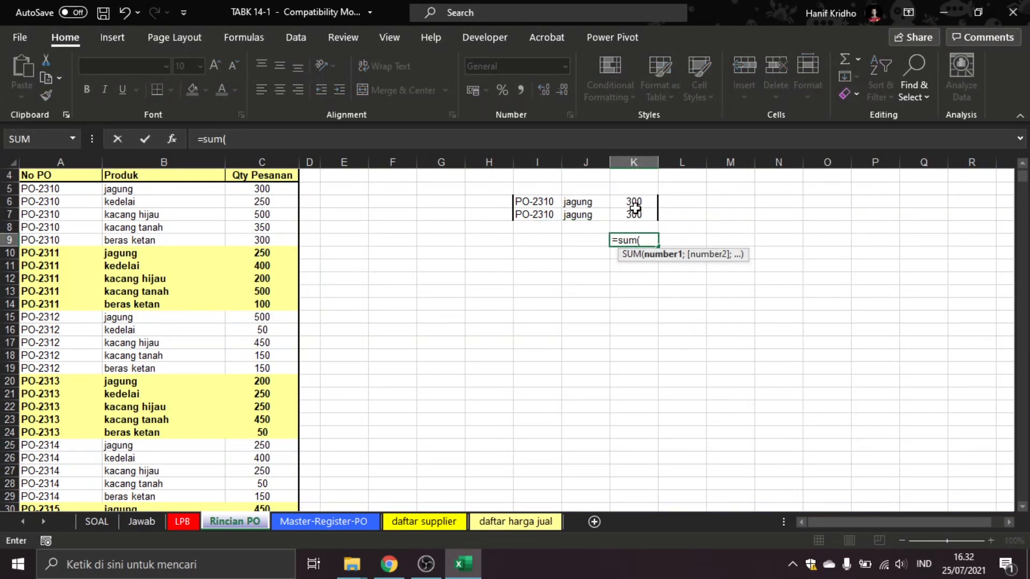
{"action": "left_click_drag", "start_coordinate": [635, 204], "coordinate": [637, 216]}
{"action": "key", "text": "Return"}
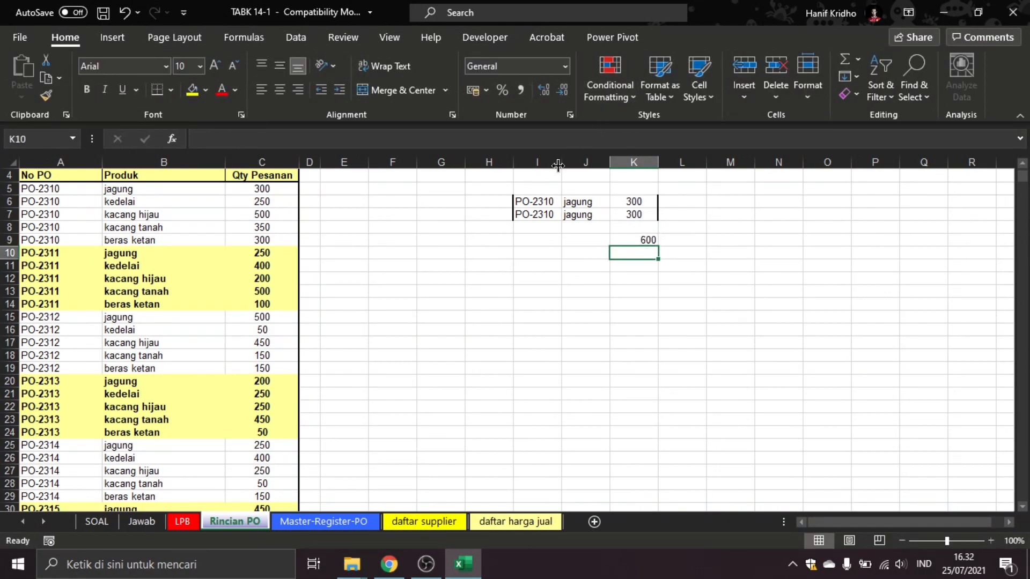
{"action": "left_click", "coordinate": [543, 202]}
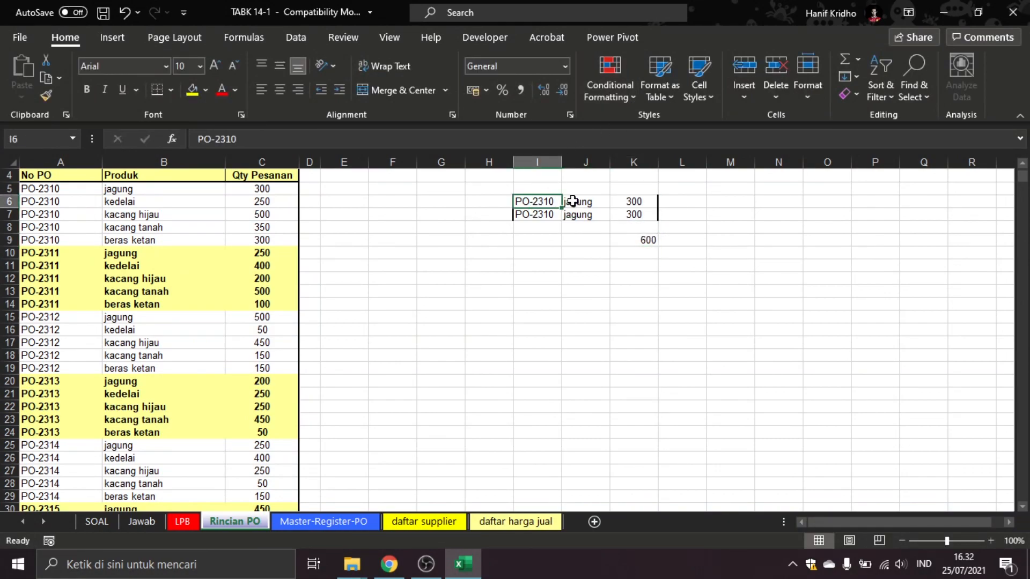
{"action": "left_click", "coordinate": [575, 202]}
{"action": "left_click", "coordinate": [261, 177]}
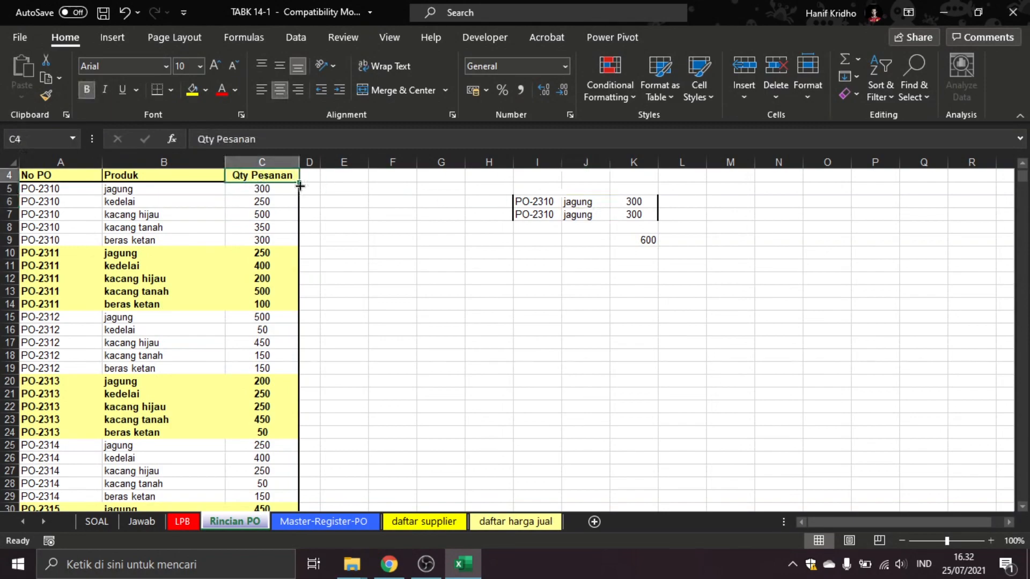
{"action": "left_click", "coordinate": [632, 245]}
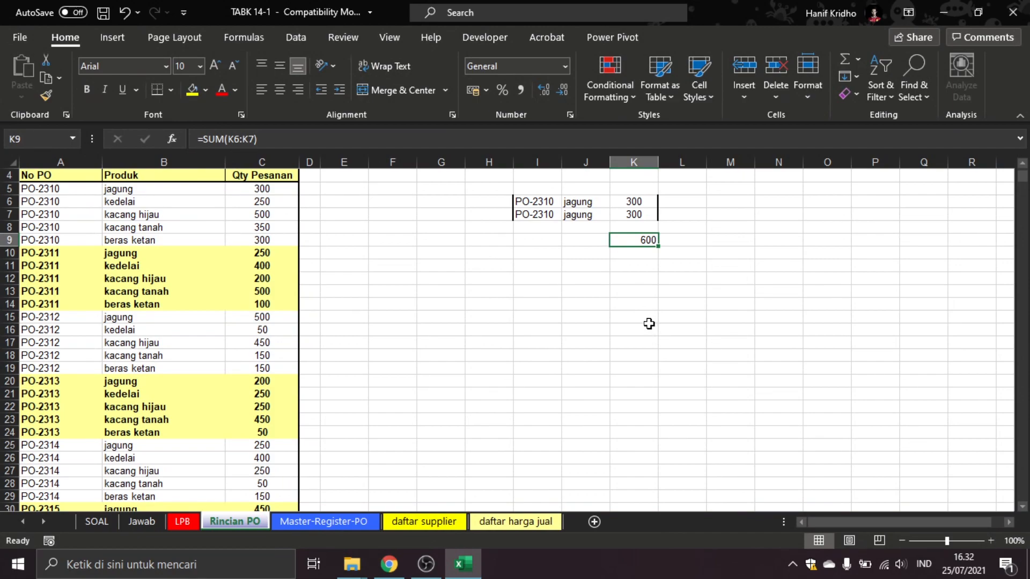
- Fill the first example row I6:K6 with yellow
{"action": "left_click_drag", "start_coordinate": [547, 201], "coordinate": [636, 200]}
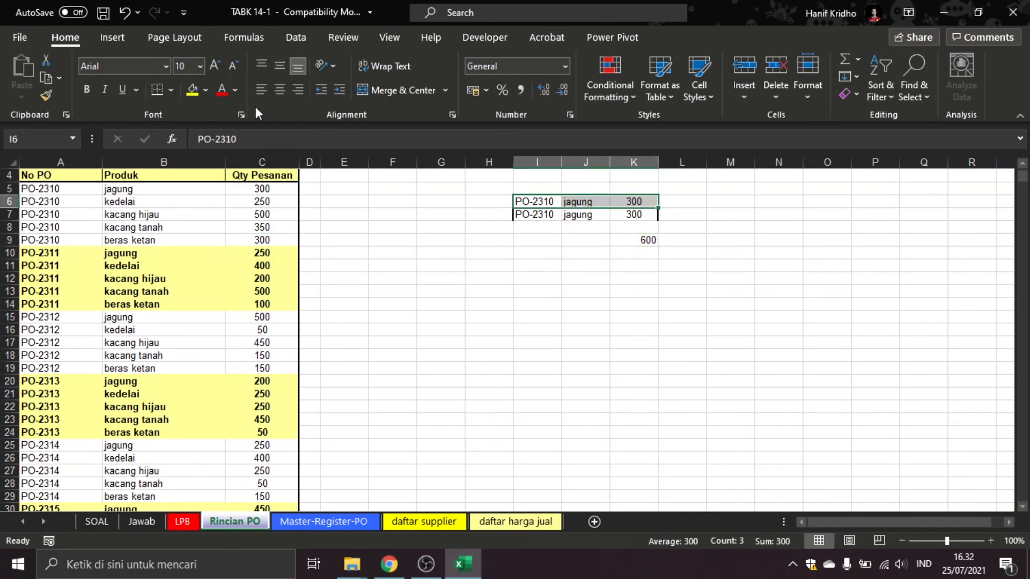
{"action": "left_click", "coordinate": [192, 90]}
{"action": "left_click", "coordinate": [491, 344]}
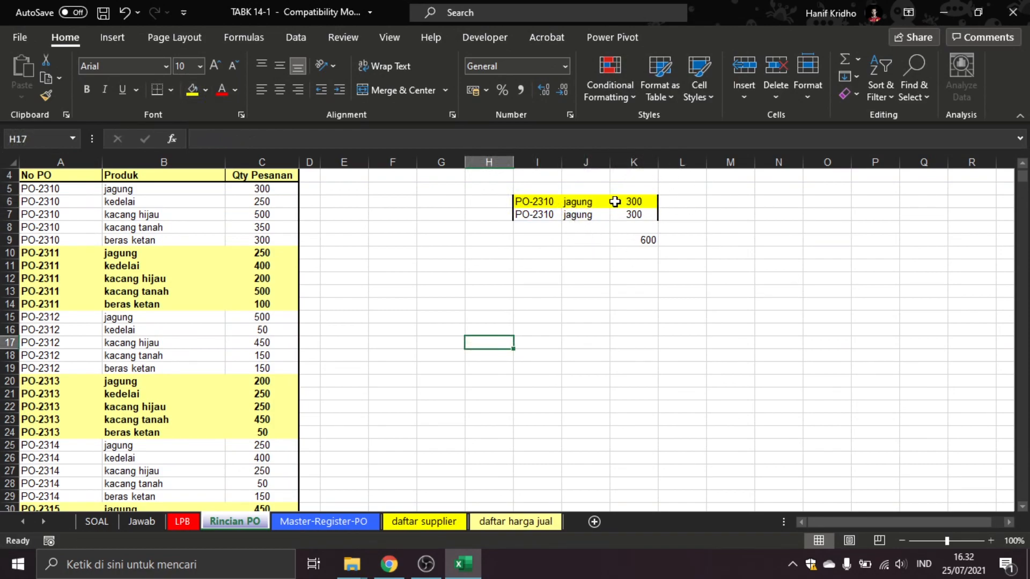
- Undo the example rows, their sum and the yellow fill, and save the workbook
{"action": "key", "text": "ctrl+z"}
{"action": "key", "text": "ctrl+z"}
{"action": "key", "text": "ctrl+z"}
{"action": "key", "text": "ctrl+z"}
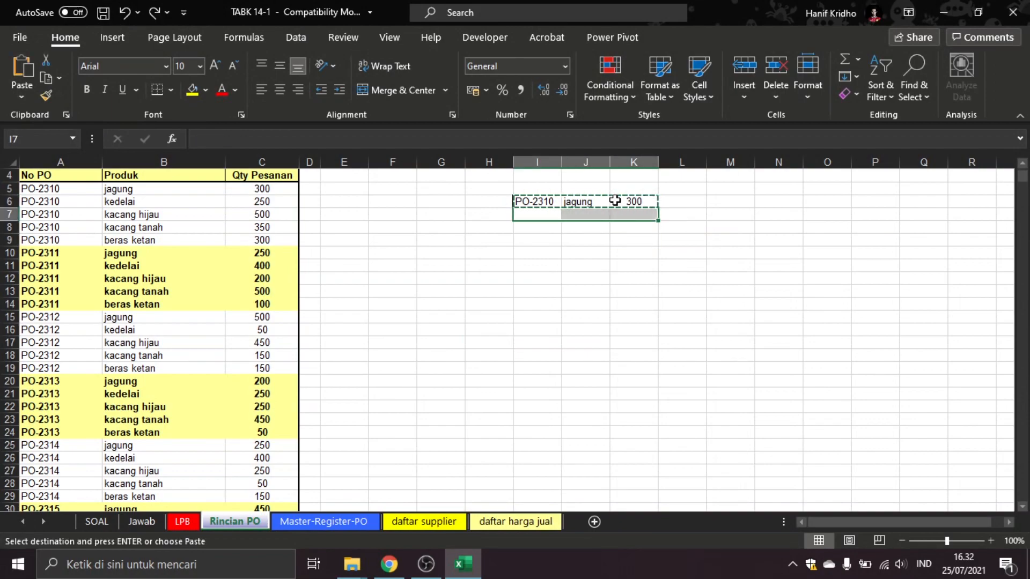
{"action": "left_click", "coordinate": [619, 226]}
{"action": "key", "text": "ctrl+s"}
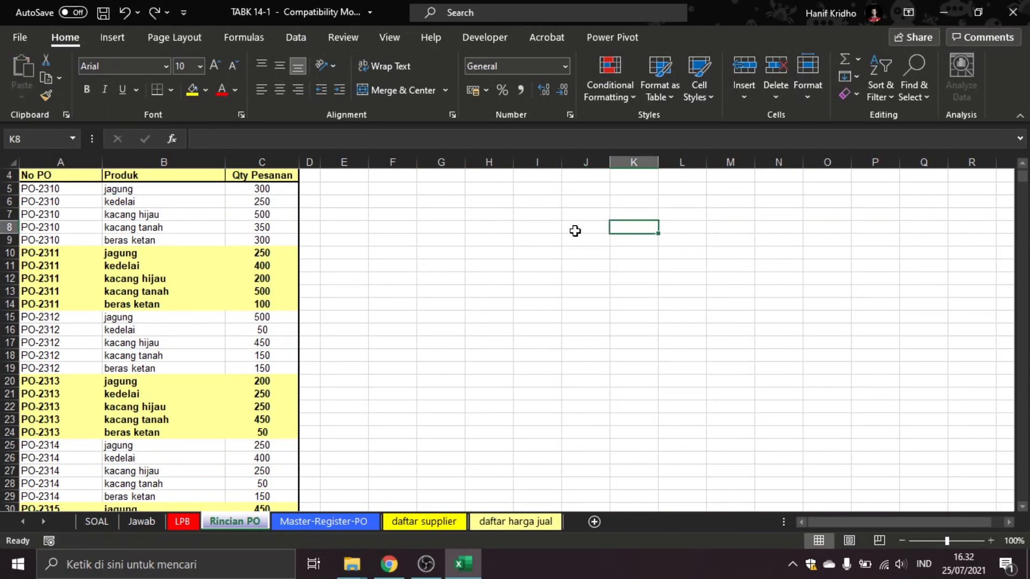
- Copy product names B5:B9 from the daftar harga jual sheet, paste them transposed into I4:M4 of the LPB sheet, and save
{"action": "left_click", "coordinate": [153, 520]}
{"action": "left_click", "coordinate": [188, 522]}
{"action": "left_click_drag", "start_coordinate": [517, 193], "coordinate": [732, 188]}
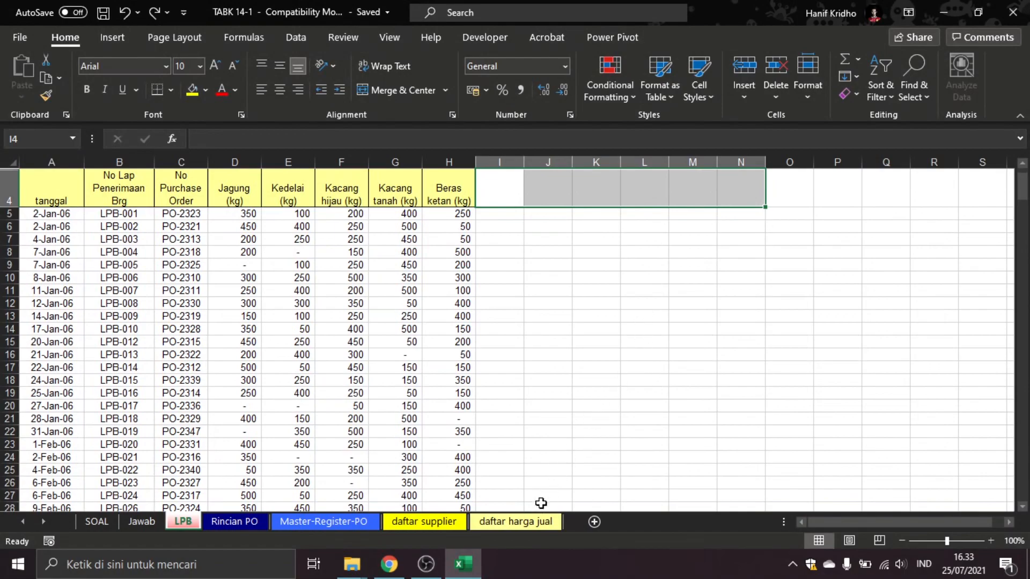
{"action": "left_click", "coordinate": [523, 521]}
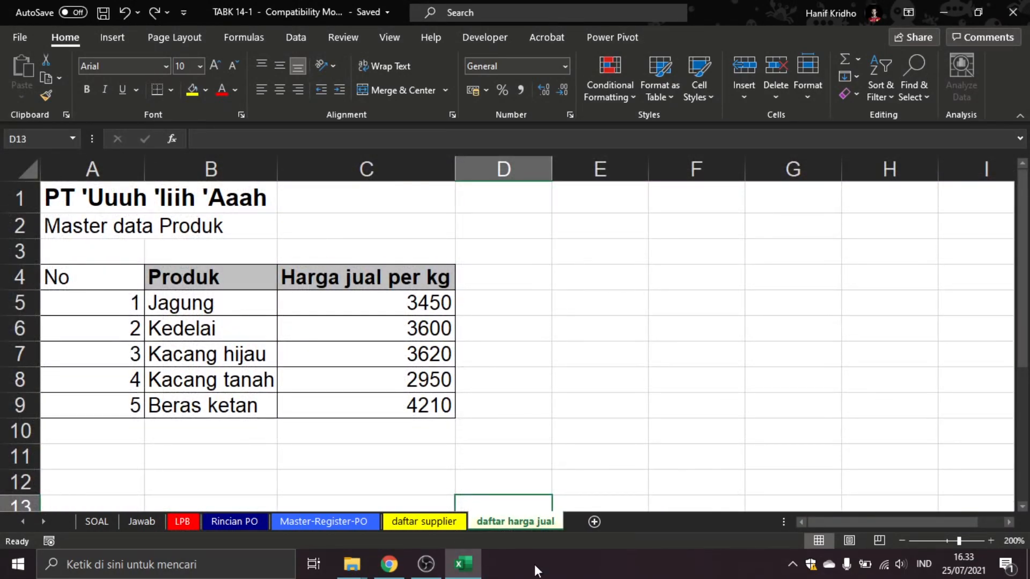
{"action": "left_click_drag", "start_coordinate": [244, 316], "coordinate": [226, 402]}
{"action": "key", "text": "ctrl+c"}
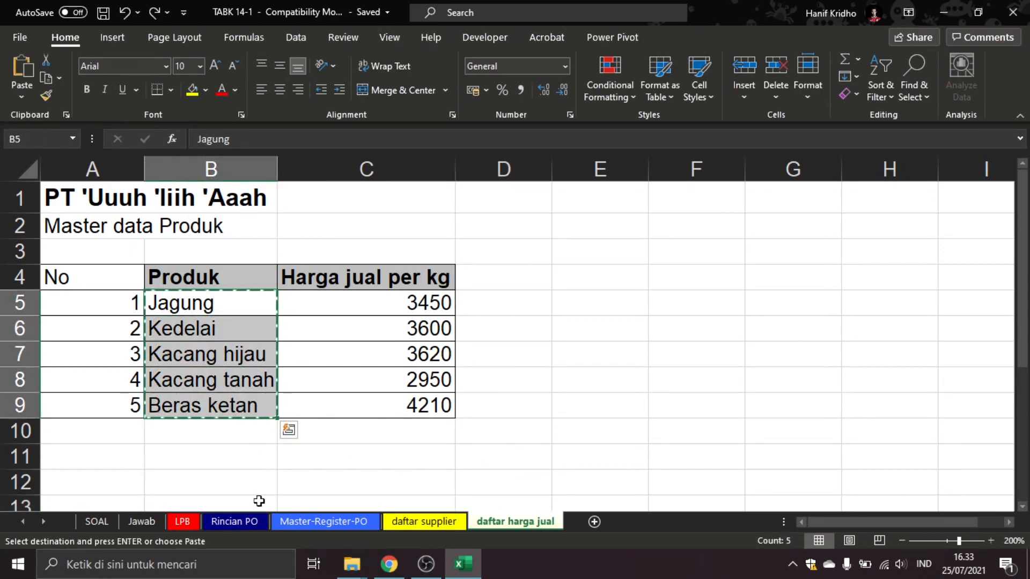
{"action": "left_click", "coordinate": [181, 521]}
{"action": "left_click", "coordinate": [502, 181]}
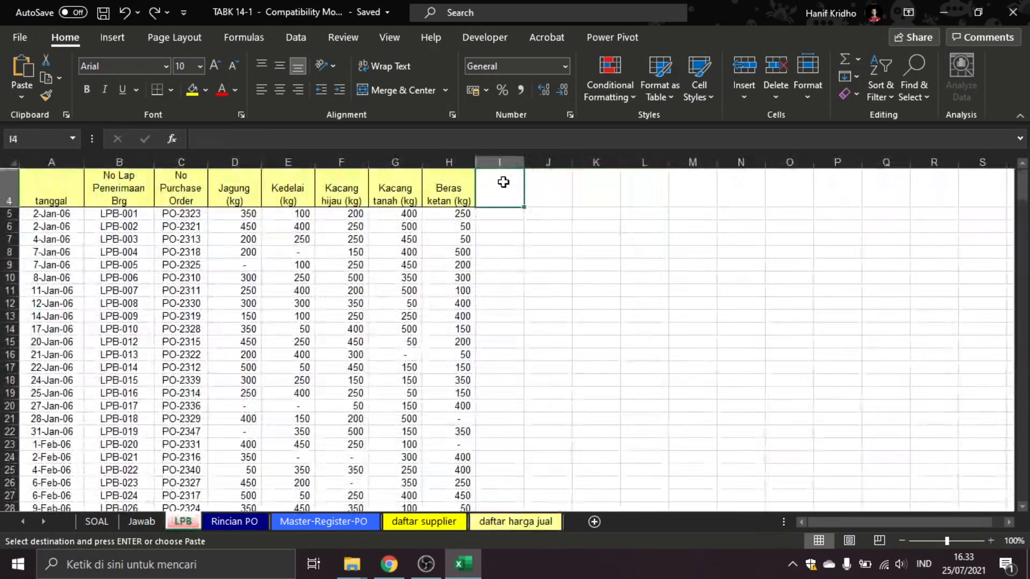
{"action": "right_click", "coordinate": [503, 182]}
{"action": "left_click", "coordinate": [608, 222]}
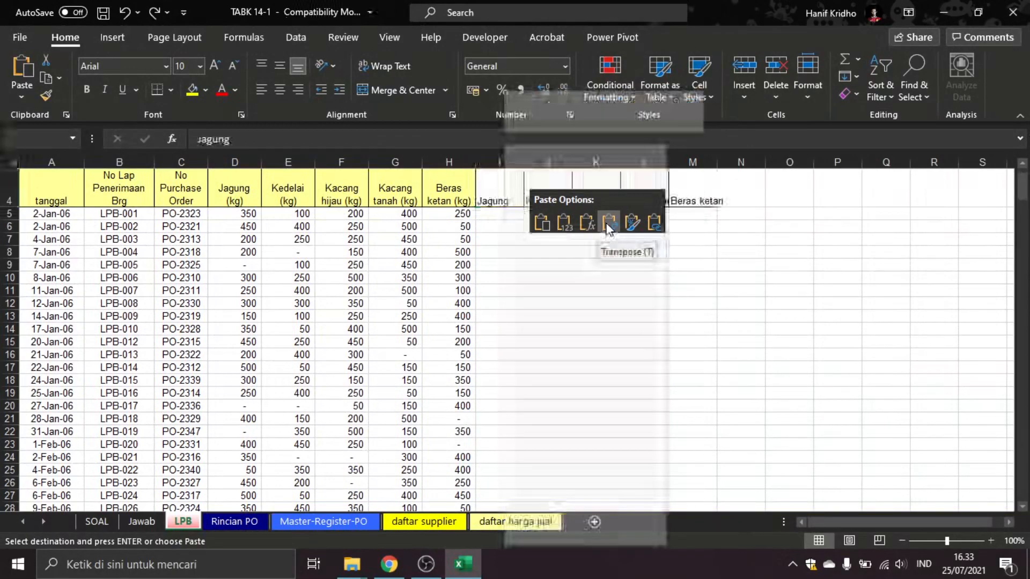
{"action": "left_click", "coordinate": [597, 276]}
{"action": "key", "text": "ctrl+s"}
- Start a SUMIFS formula in cell I5 of the LPB sheet with the absolute sum range 'Rincian PO'!$C:$C
{"action": "left_click", "coordinate": [511, 211]}
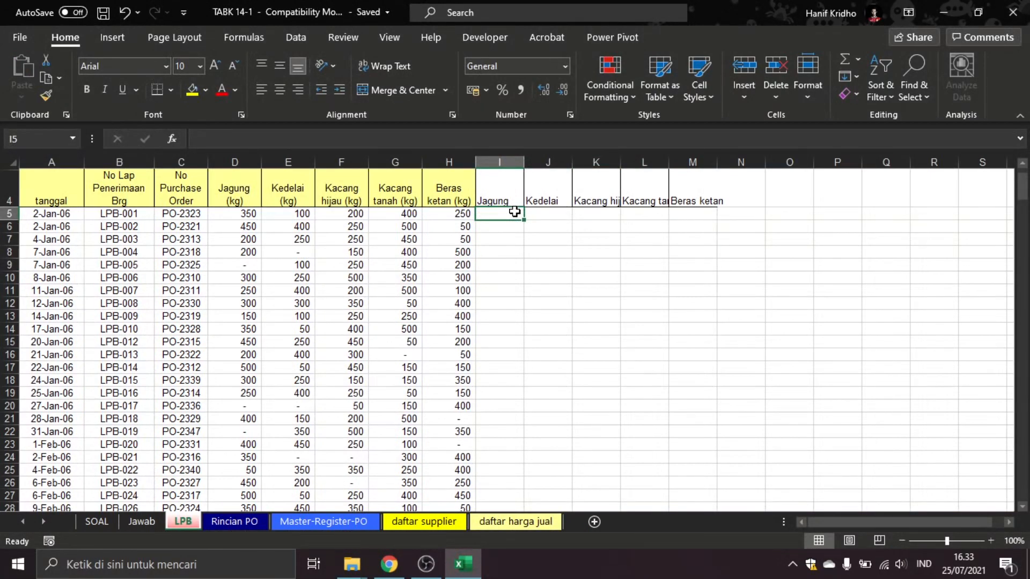
{"action": "left_click", "coordinate": [189, 160]}
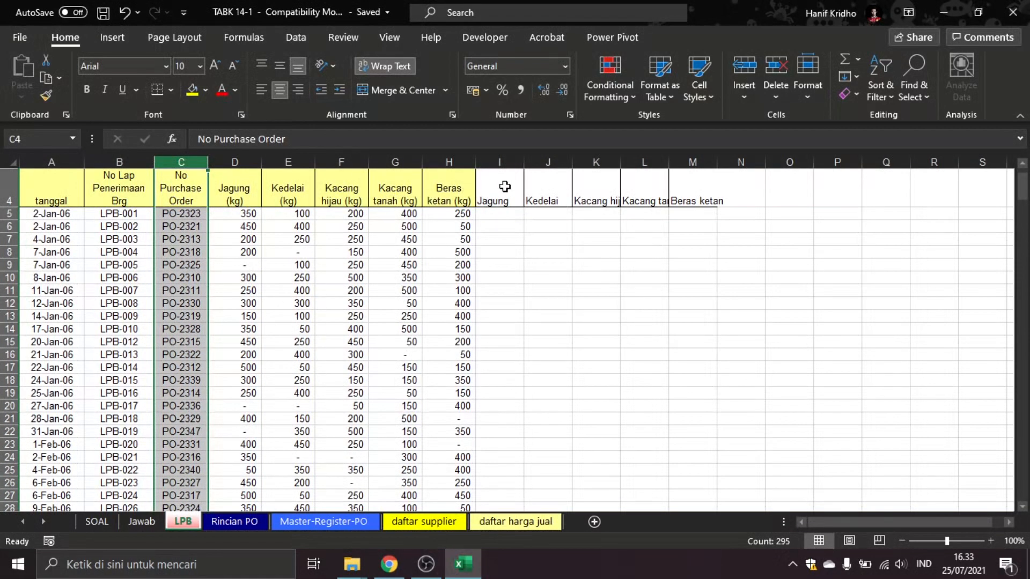
{"action": "left_click_drag", "start_coordinate": [502, 191], "coordinate": [715, 200]}
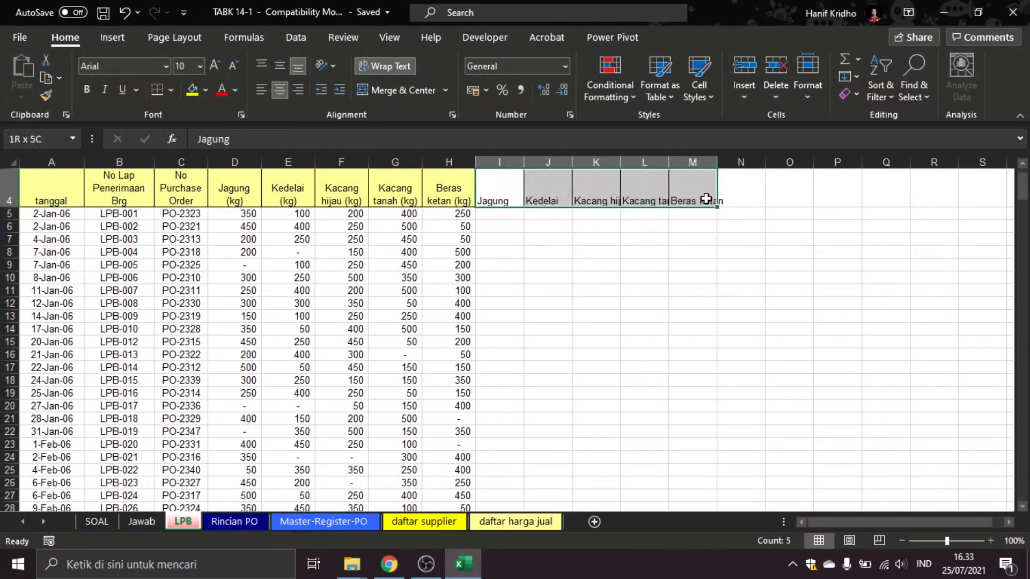
{"action": "left_click", "coordinate": [498, 213]}
{"action": "type", "text": "=sumif"}
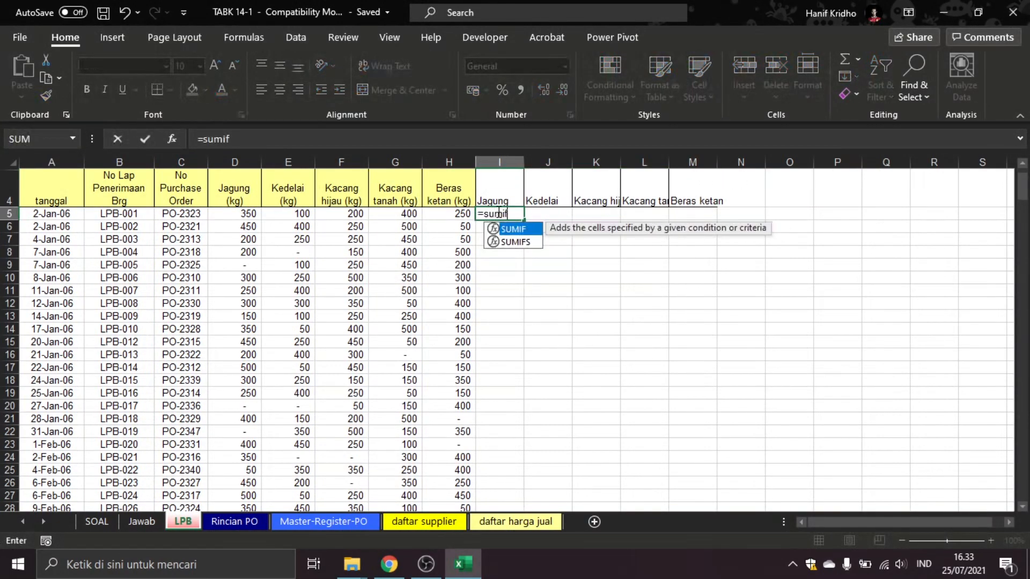
{"action": "type", "text": "s"}
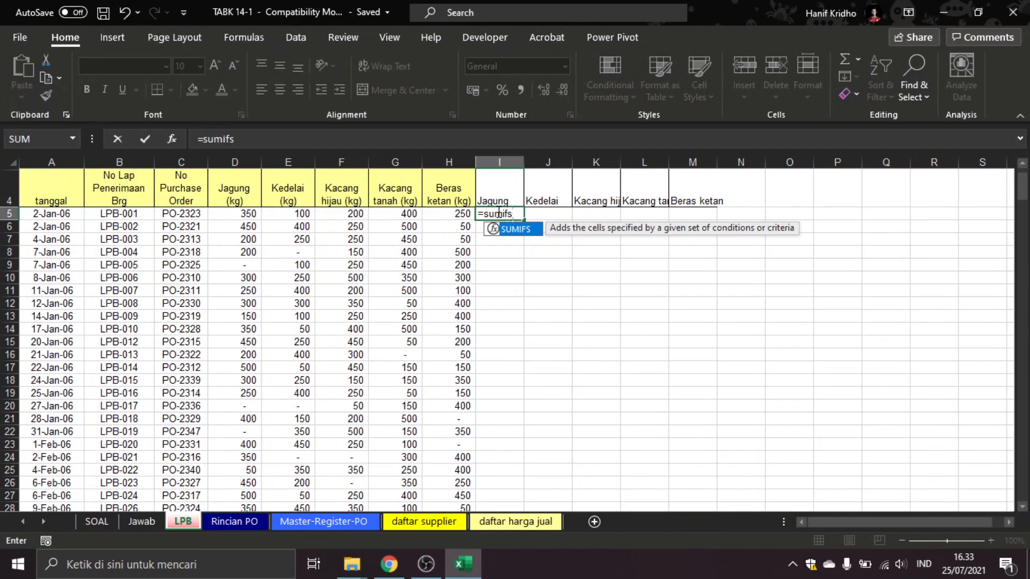
{"action": "type", "text": "("}
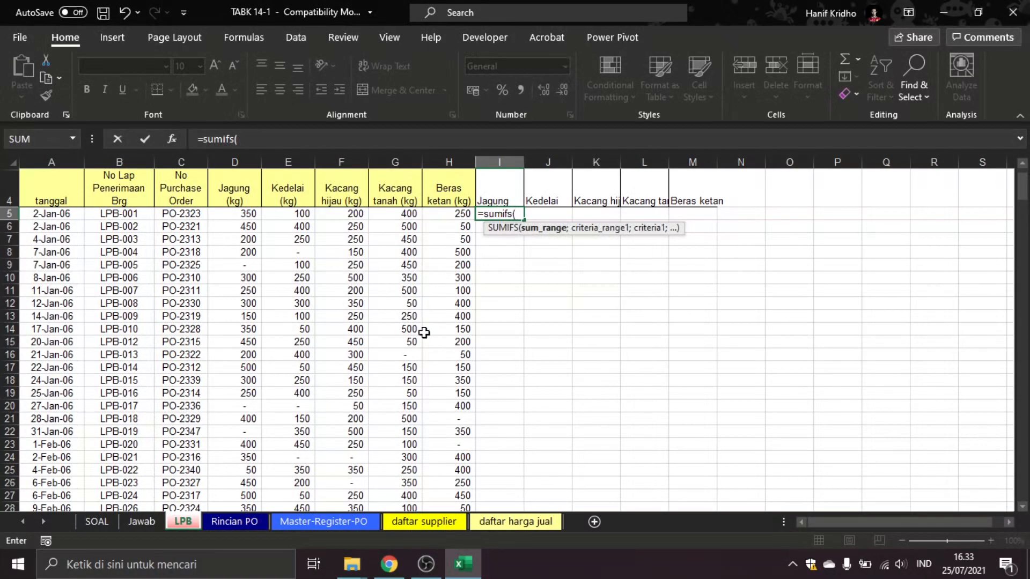
{"action": "left_click", "coordinate": [235, 522]}
{"action": "left_click", "coordinate": [263, 157]}
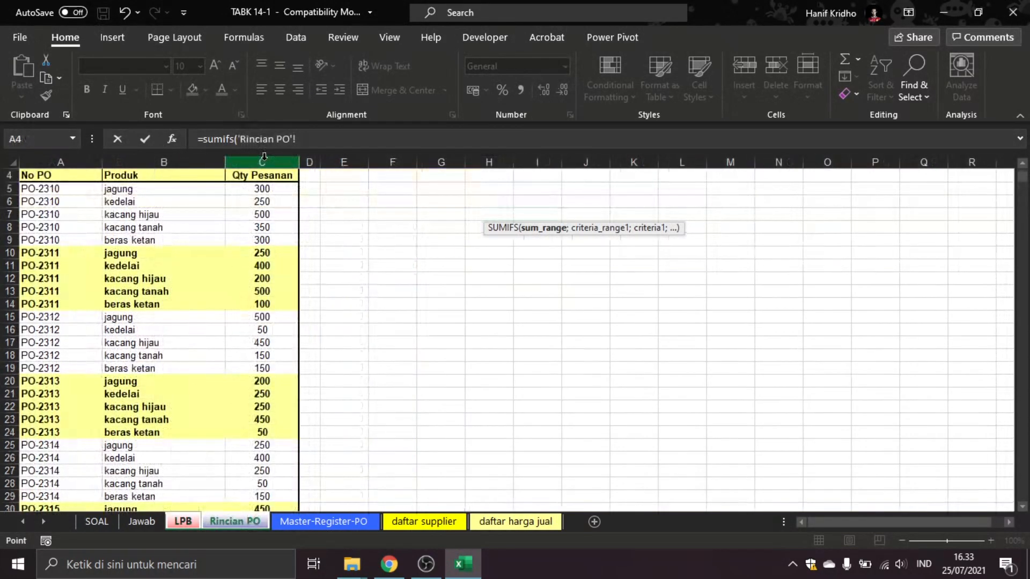
{"action": "left_click", "coordinate": [278, 161]}
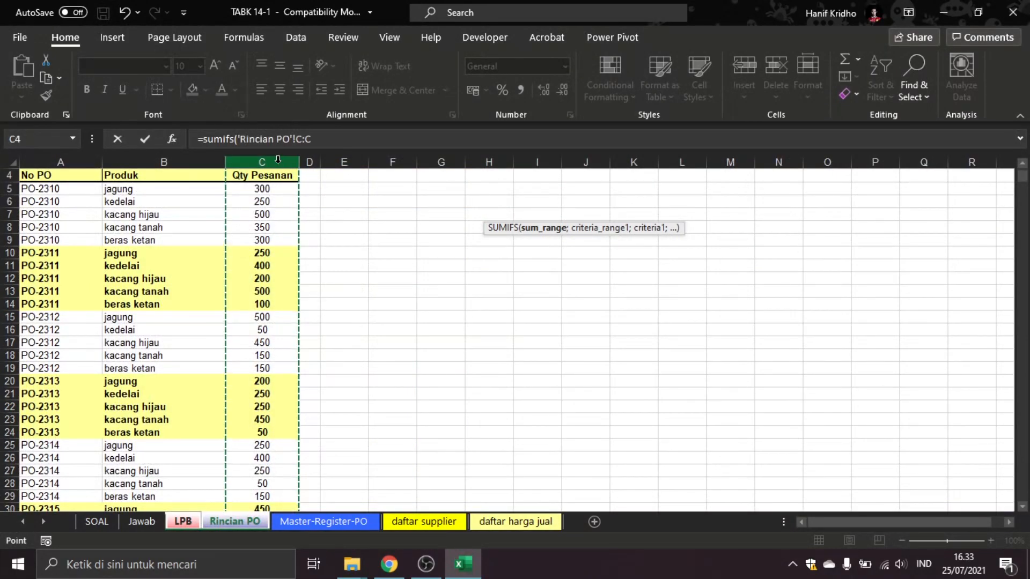
{"action": "left_click", "coordinate": [299, 141]}
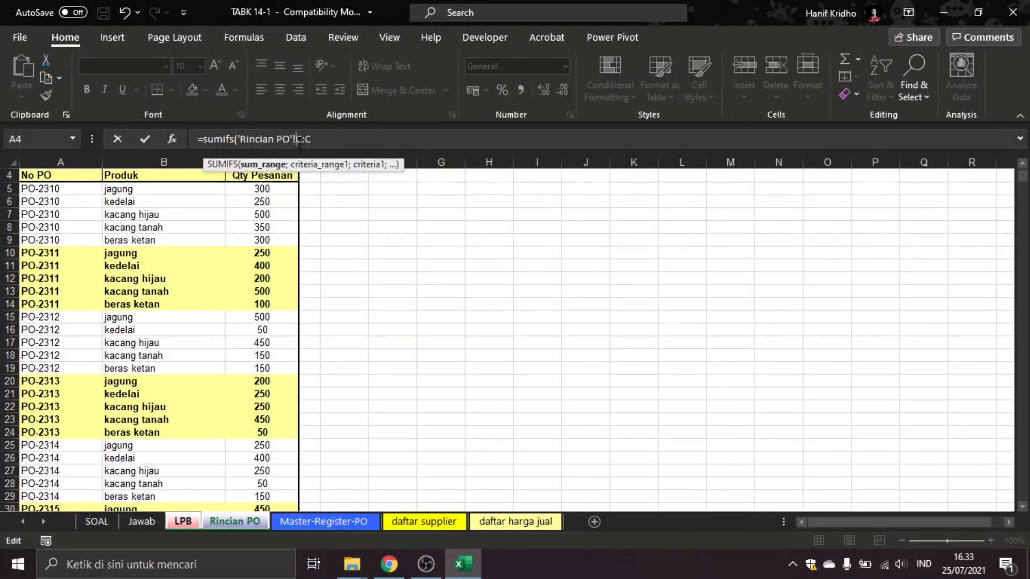
{"action": "key", "text": "F4"}
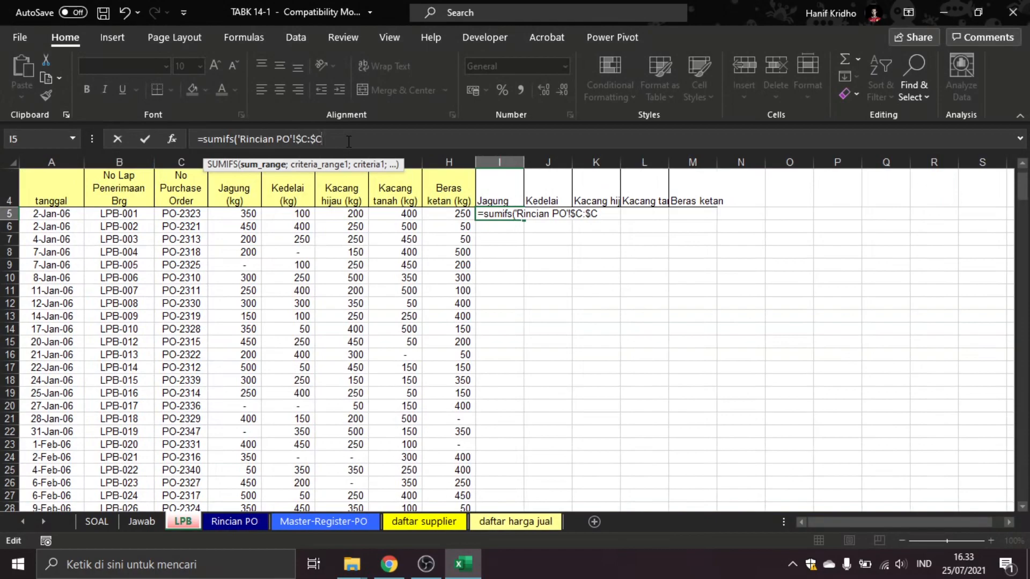
- Add the absolute criteria range 'Rincian PO'!$A:$A to the SUMIFS formula in I5, with LPB!$C5 as its criterion
{"action": "type", "text": ";"}
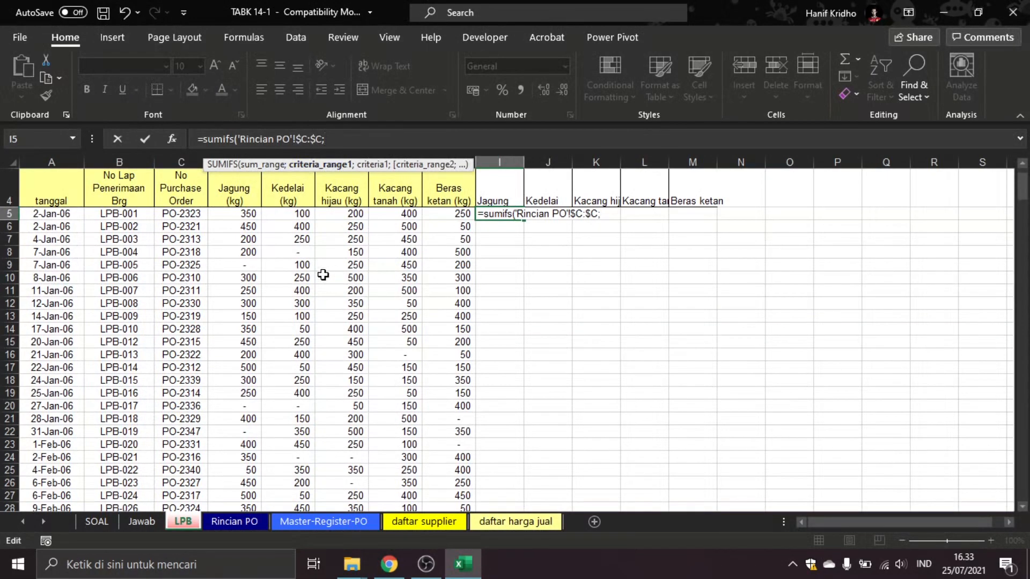
{"action": "left_click", "coordinate": [236, 522]}
{"action": "left_click", "coordinate": [55, 156]}
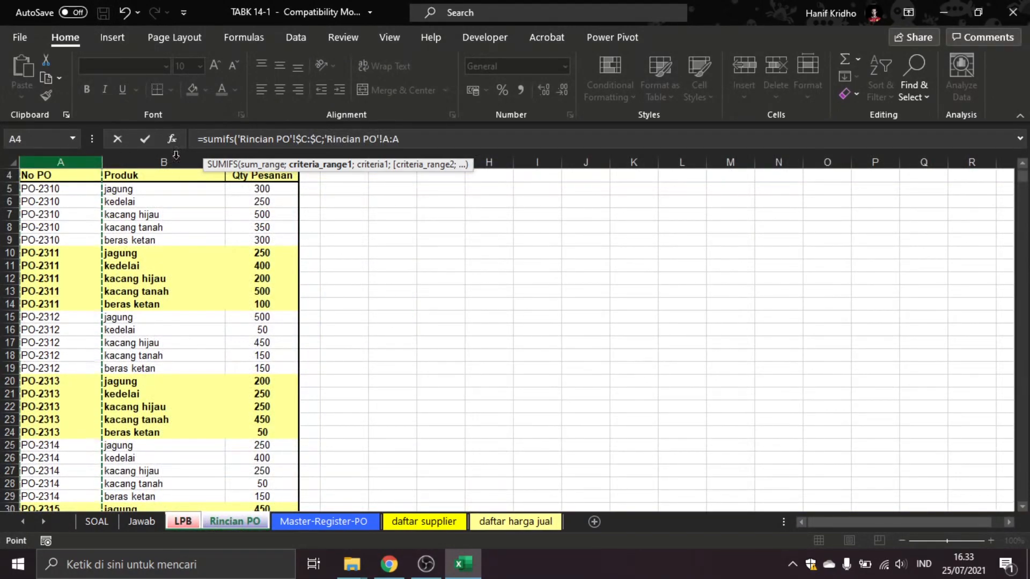
{"action": "left_click", "coordinate": [387, 140]}
{"action": "key", "text": "F4"}
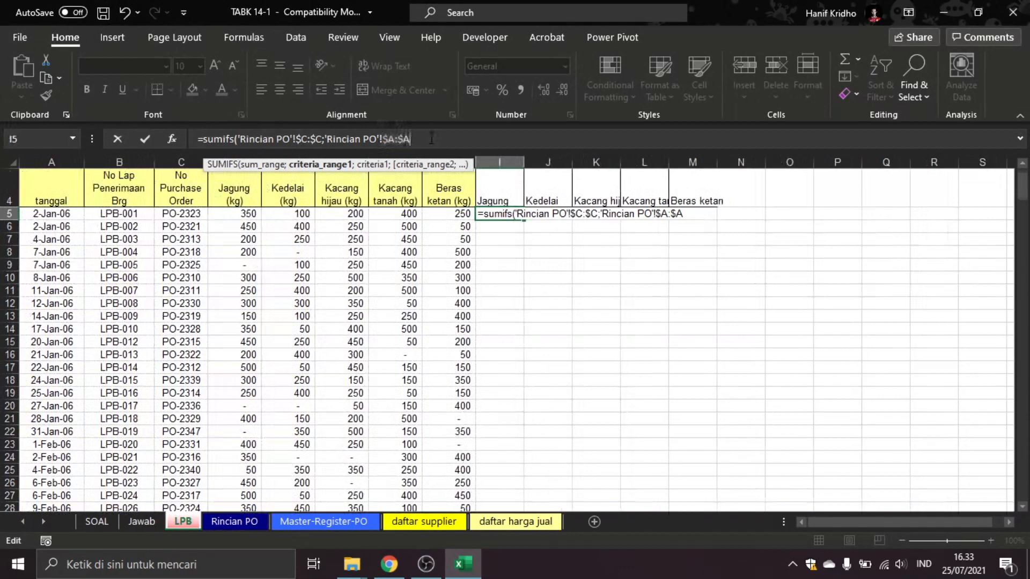
{"action": "type", "text": ";"}
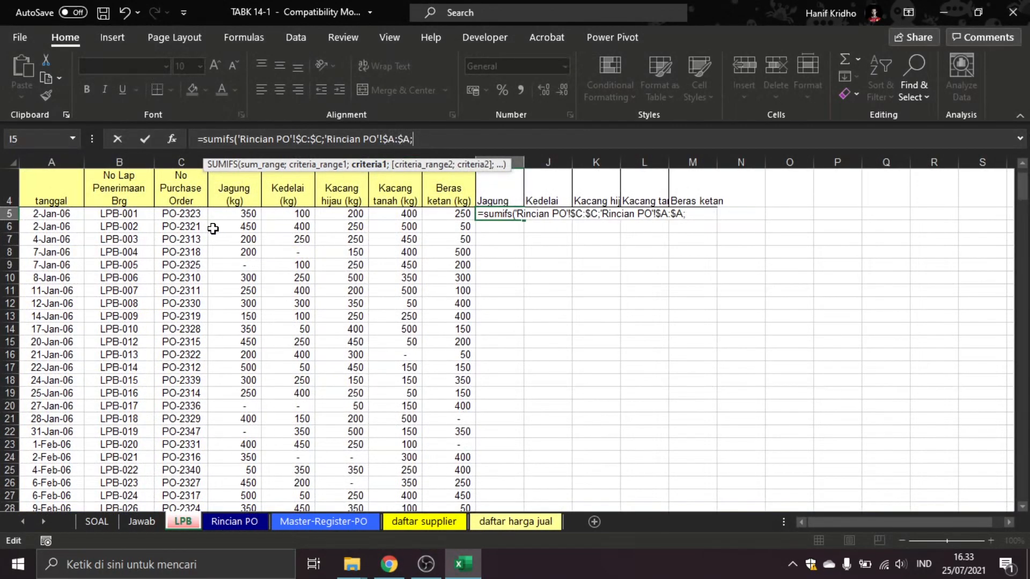
{"action": "left_click", "coordinate": [201, 216]}
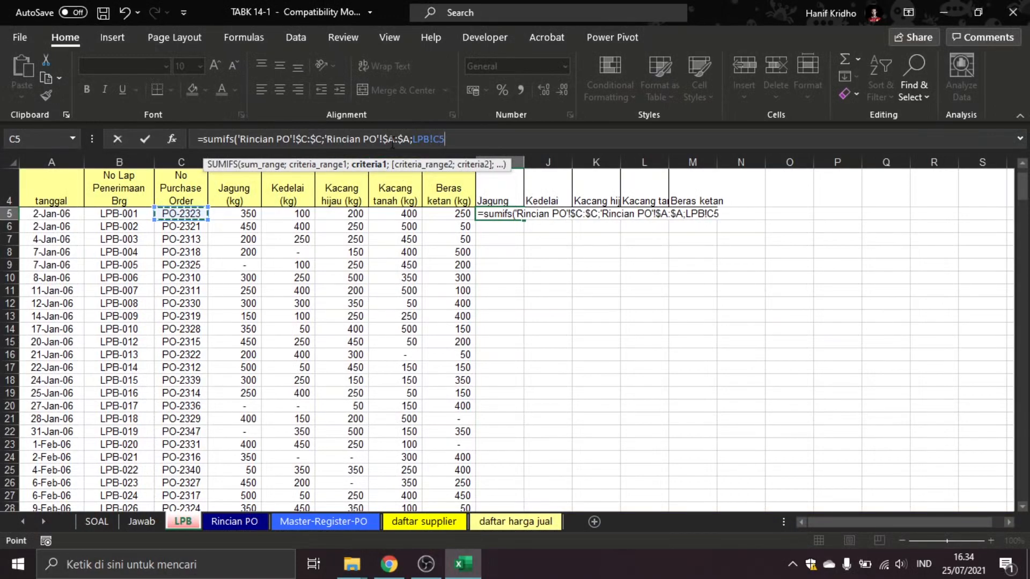
{"action": "left_click", "coordinate": [440, 137]}
{"action": "type", "text": "$"}
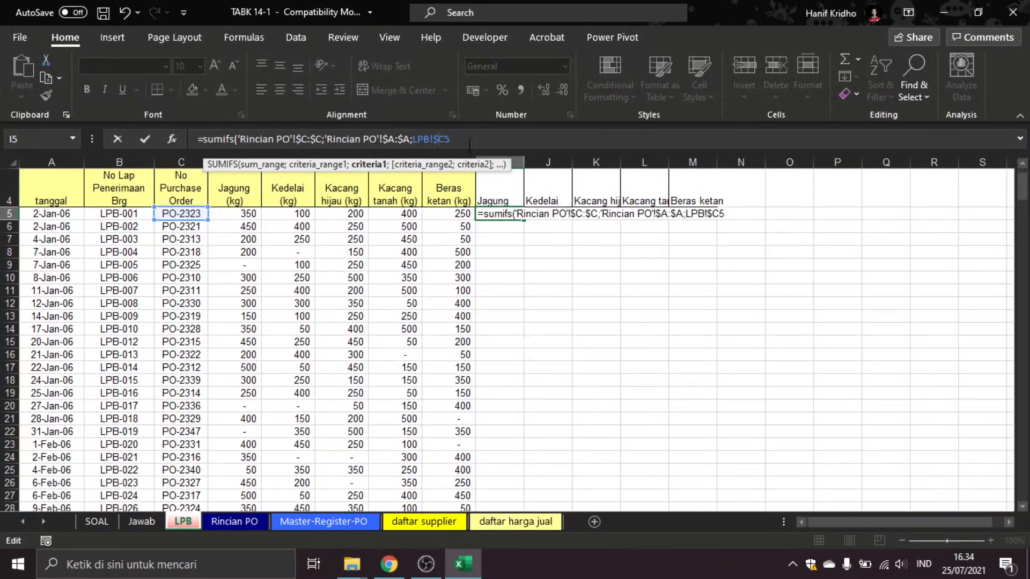
{"action": "type", "text": ";"}
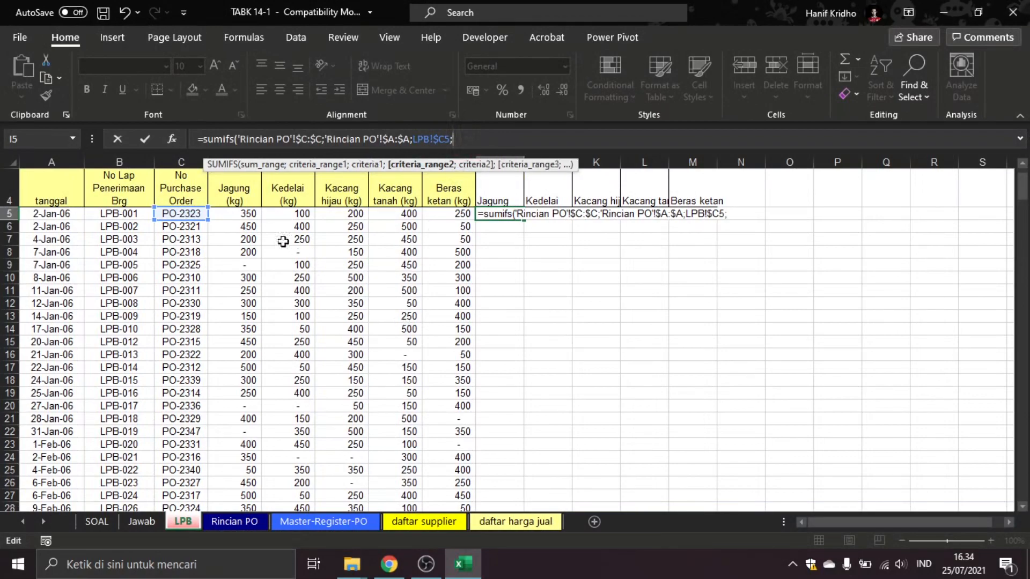
- Add the second criteria range 'Rincian PO'!$B:$B with criterion LPB!I$4 and complete the SUMIFS formula in I5
{"action": "left_click", "coordinate": [226, 523]}
{"action": "left_click", "coordinate": [161, 162]}
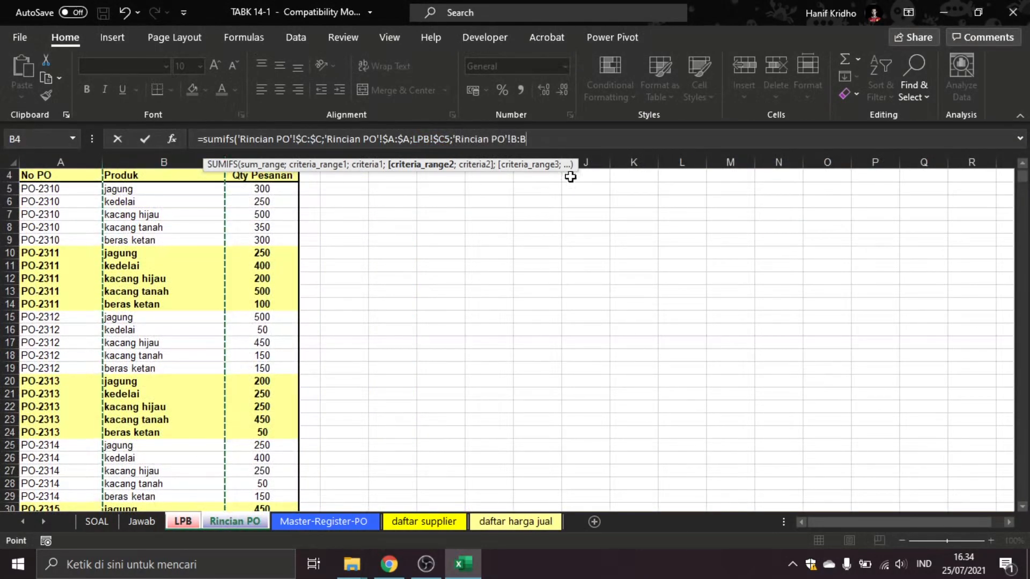
{"action": "left_click", "coordinate": [521, 138]}
{"action": "key", "text": "F4"}
{"action": "type", "text": ";"}
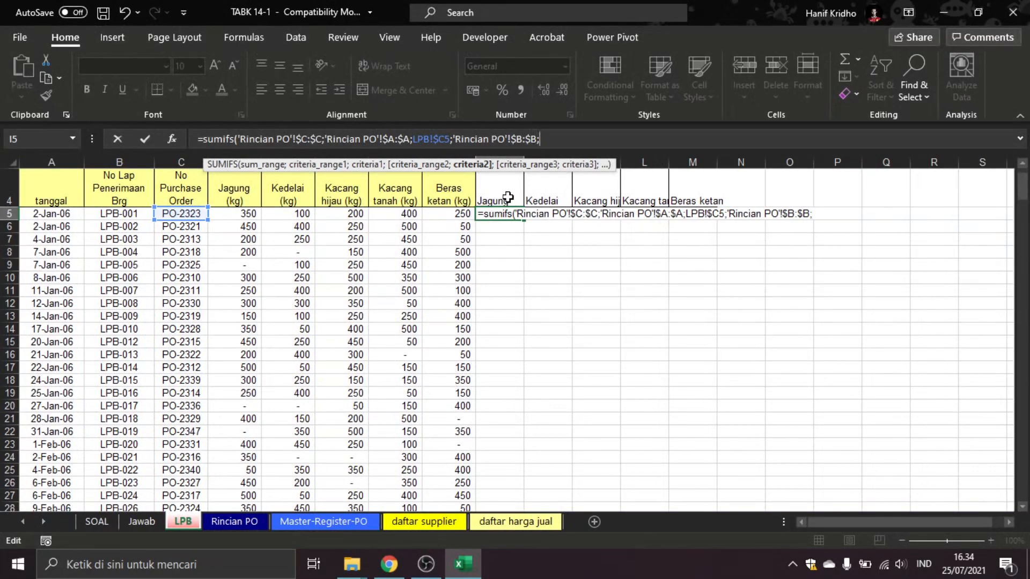
{"action": "left_click", "coordinate": [507, 198]}
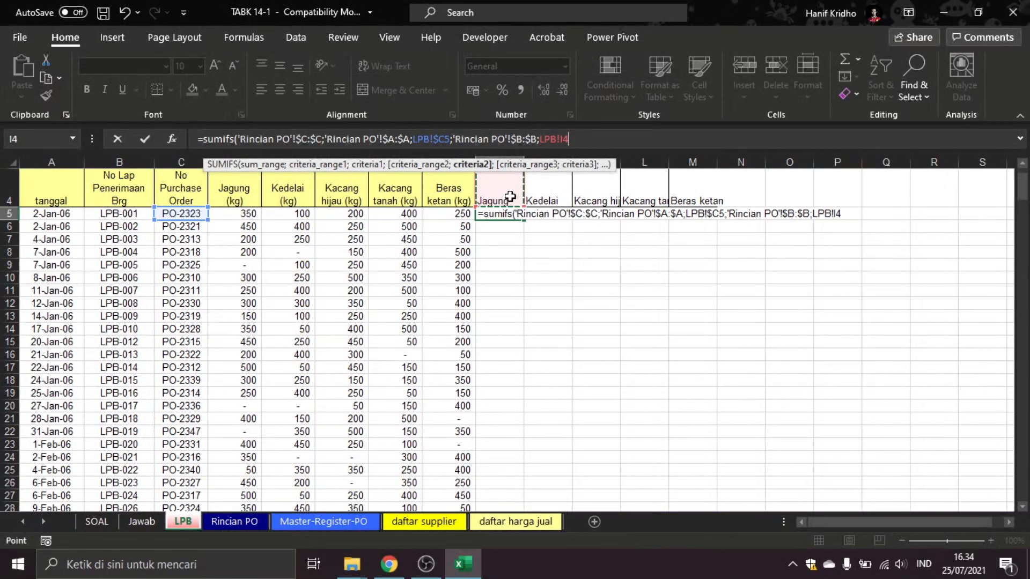
{"action": "left_click", "coordinate": [568, 141]}
{"action": "type", "text": "$4"}
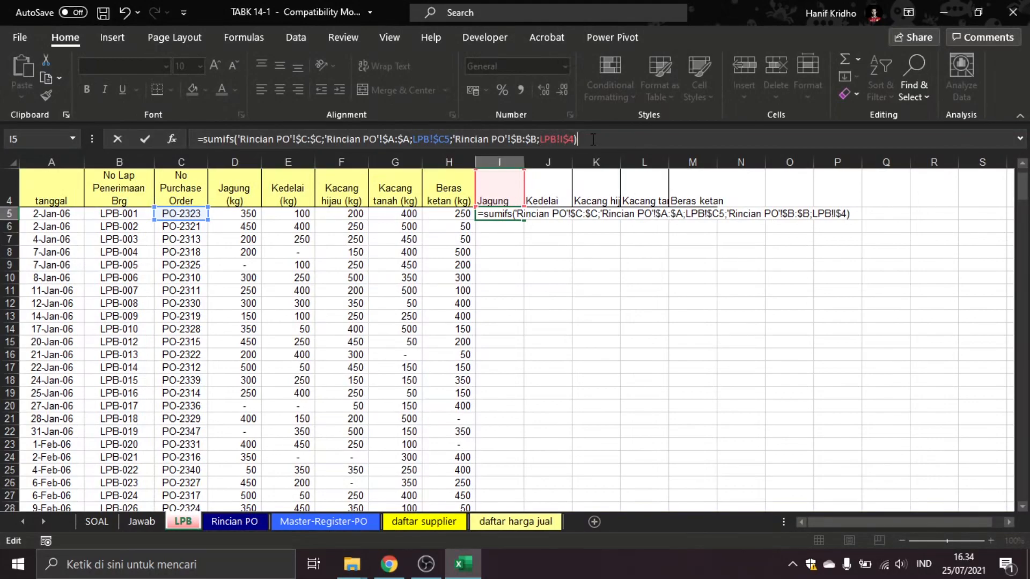
{"action": "key", "text": "Return"}
- Extend the SUMIFS formula in I5 with =D5 to compare the ordered quantity with the received quantity
{"action": "double_click", "coordinate": [499, 214]}
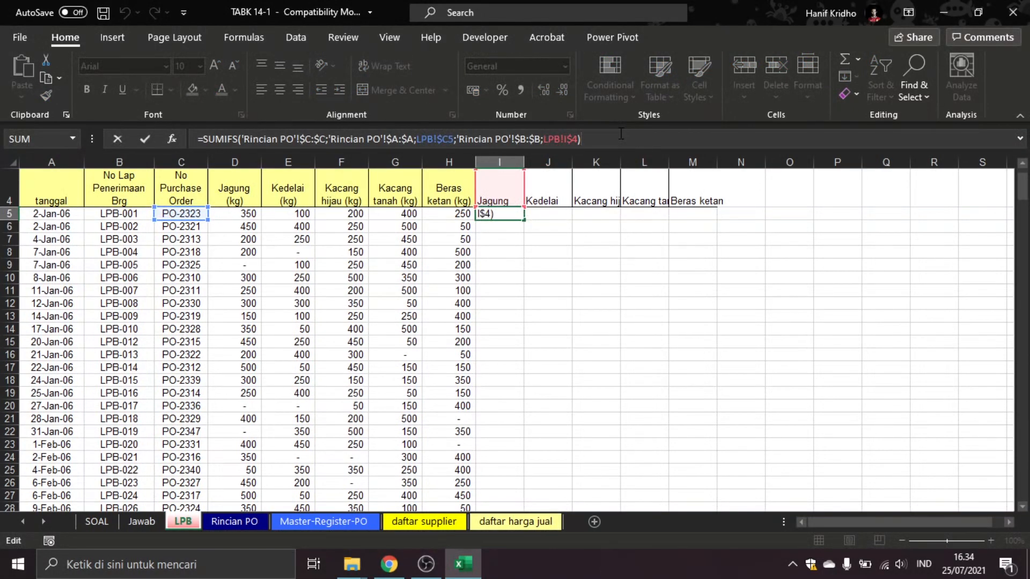
{"action": "type", "text": "="}
{"action": "left_click", "coordinate": [242, 215]}
{"action": "key", "text": "Return"}
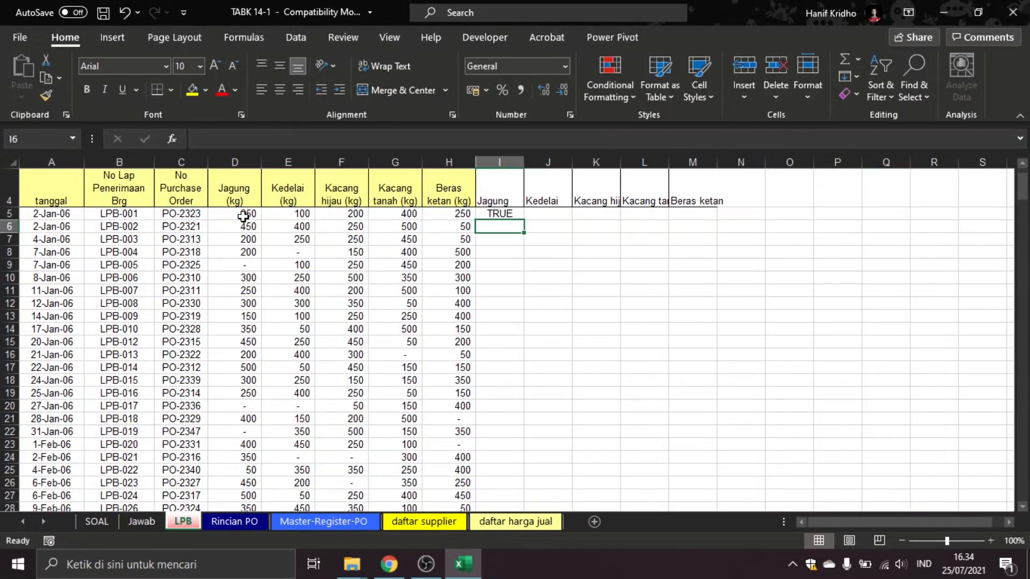
- Copy the comparison formula from I5 across to M5 and down through all LPB rows
{"action": "left_click", "coordinate": [491, 214]}
{"action": "left_click_drag", "start_coordinate": [524, 220], "coordinate": [713, 218]}
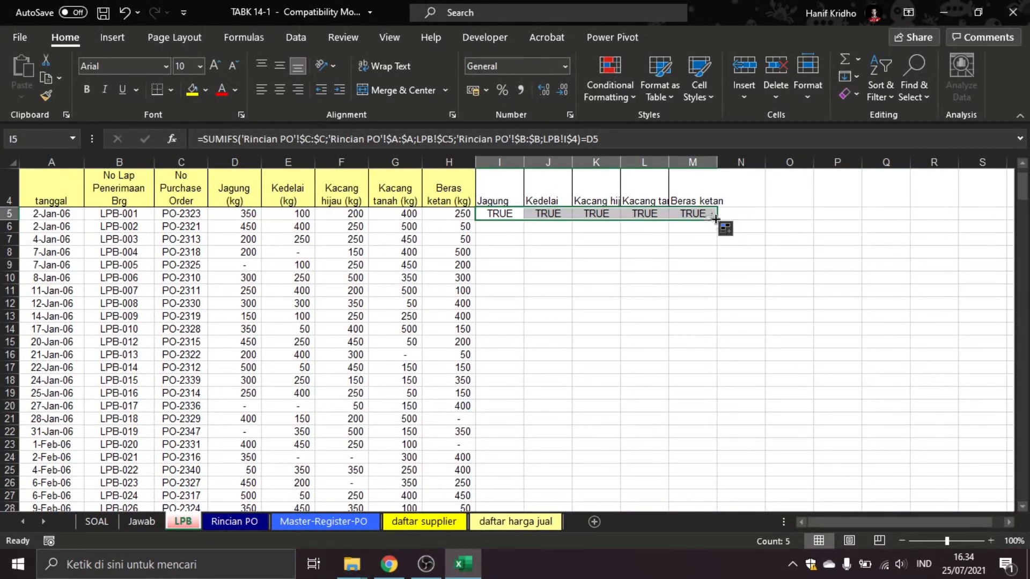
{"action": "double_click", "coordinate": [715, 219]}
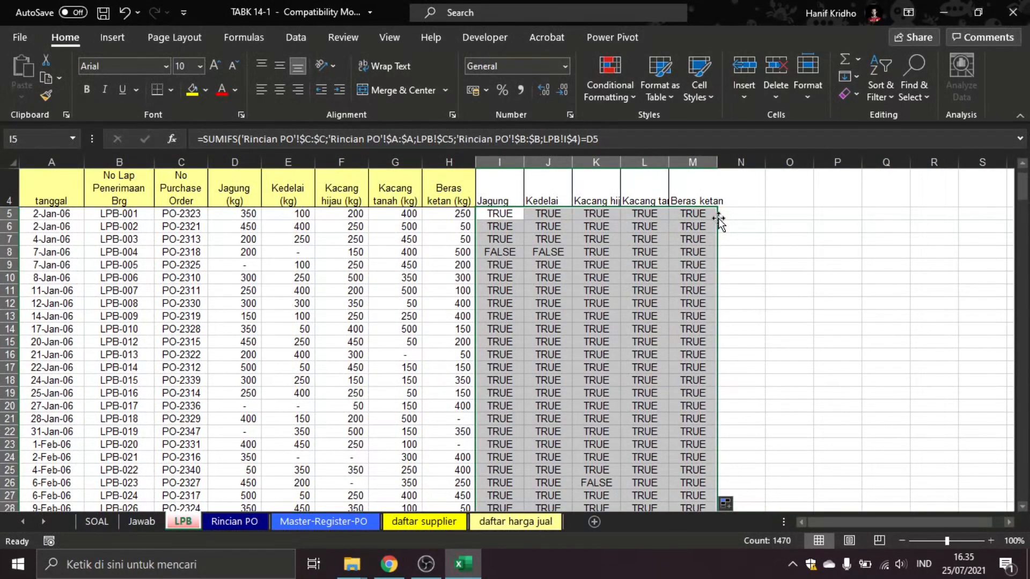
{"action": "left_click", "coordinate": [566, 239]}
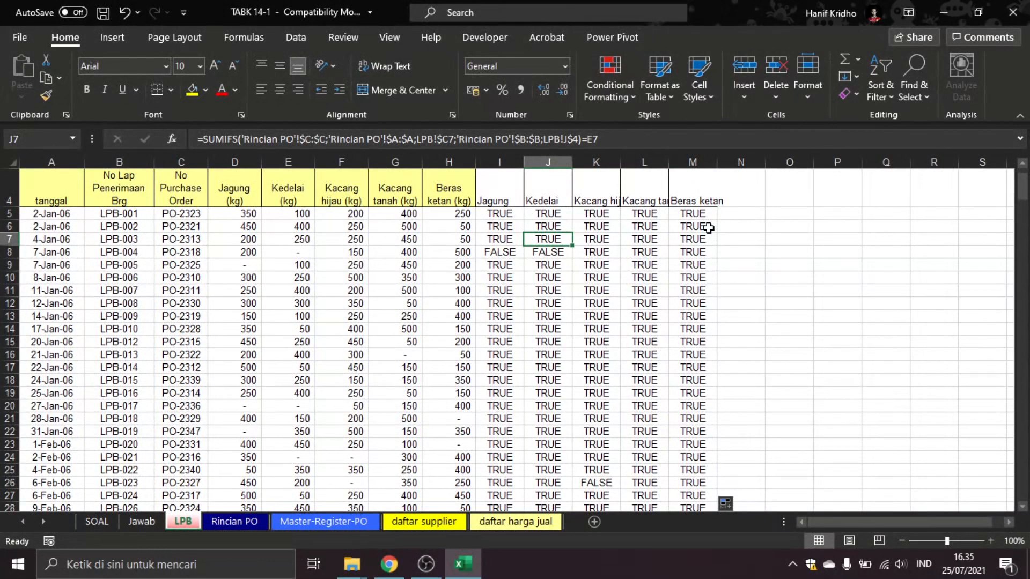
- Head column N with "1. AND" in N4 and enter the formula =AND(I5:M5) in N5
{"action": "left_click", "coordinate": [733, 195]}
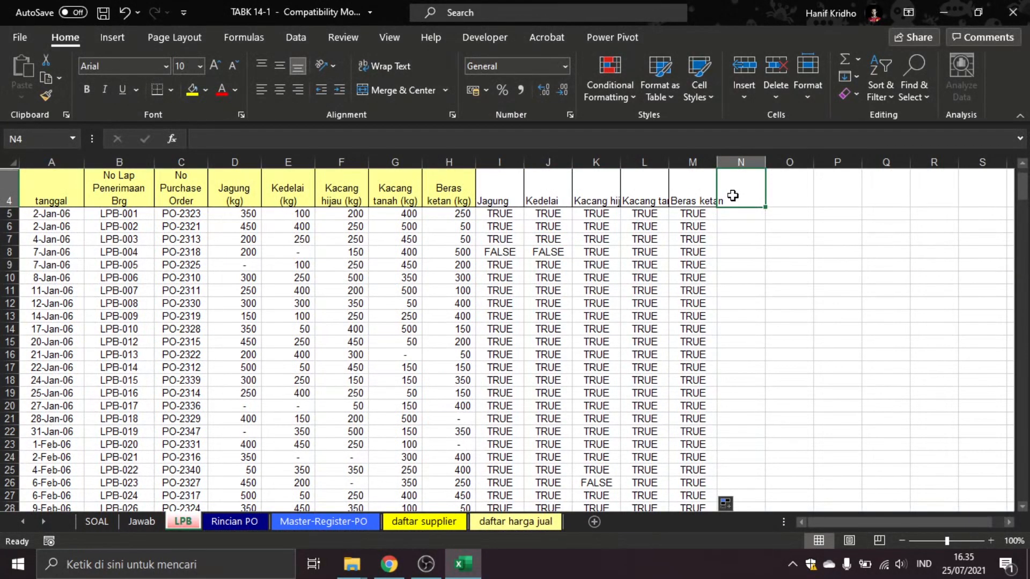
{"action": "type", "text": "1. AND"}
{"action": "key", "text": "Return"}
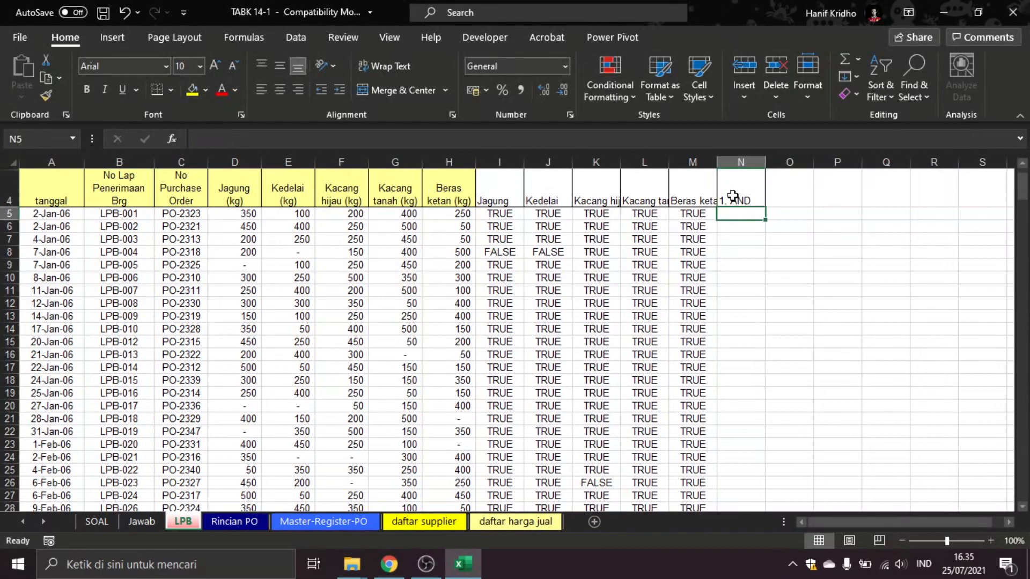
{"action": "type", "text": "=and("}
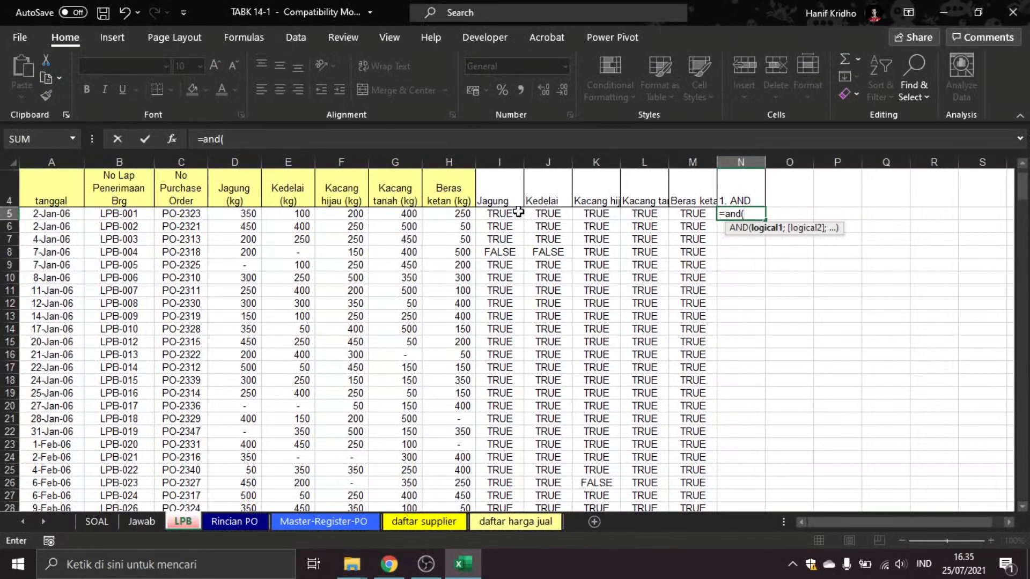
{"action": "left_click_drag", "start_coordinate": [513, 213], "coordinate": [696, 213]}
{"action": "key", "text": "Return"}
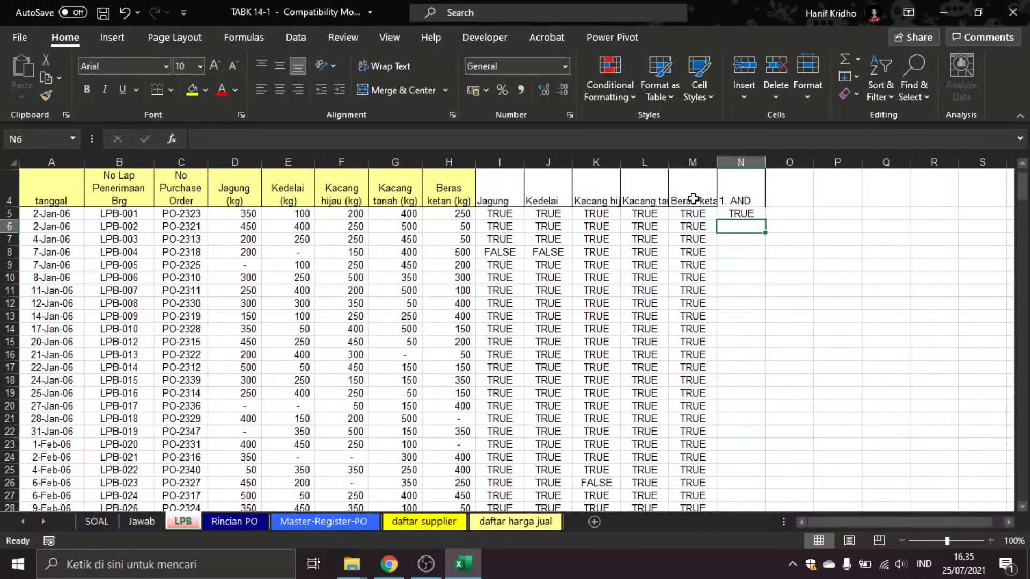
- Copy the AND formula from N5 down through all LPB rows
{"action": "left_click", "coordinate": [749, 212]}
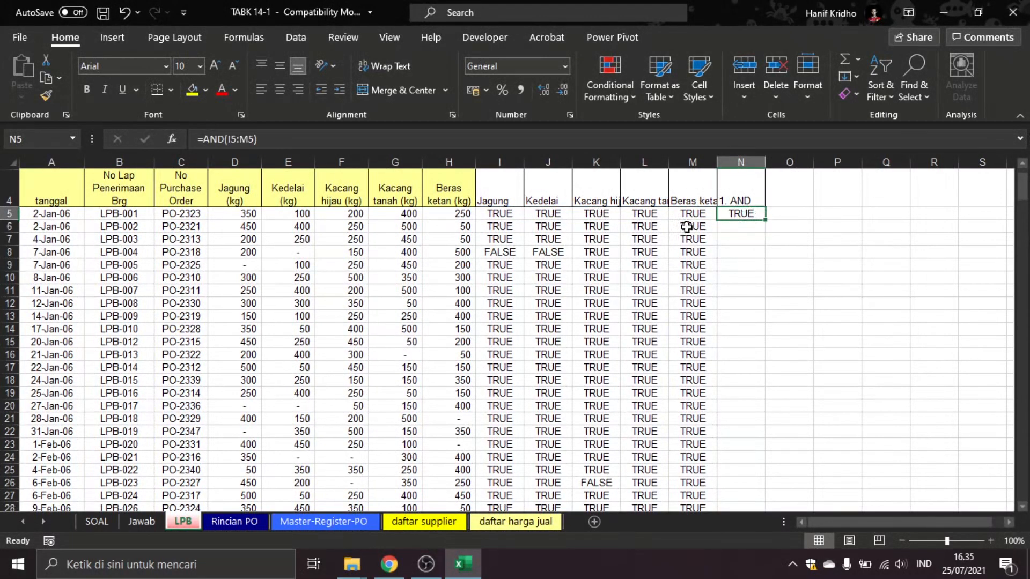
{"action": "left_click_drag", "start_coordinate": [498, 213], "coordinate": [717, 219]}
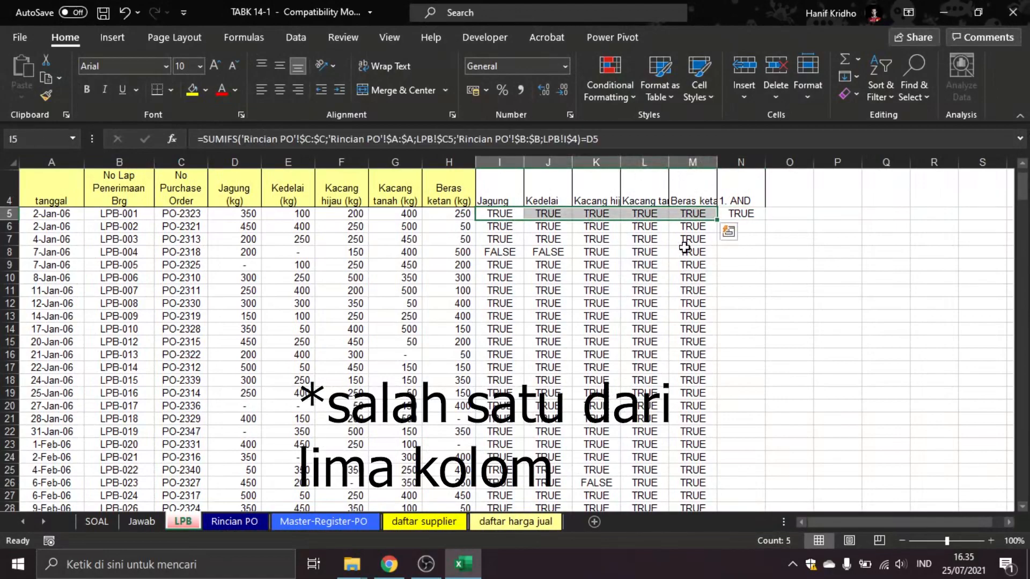
{"action": "left_click", "coordinate": [739, 214]}
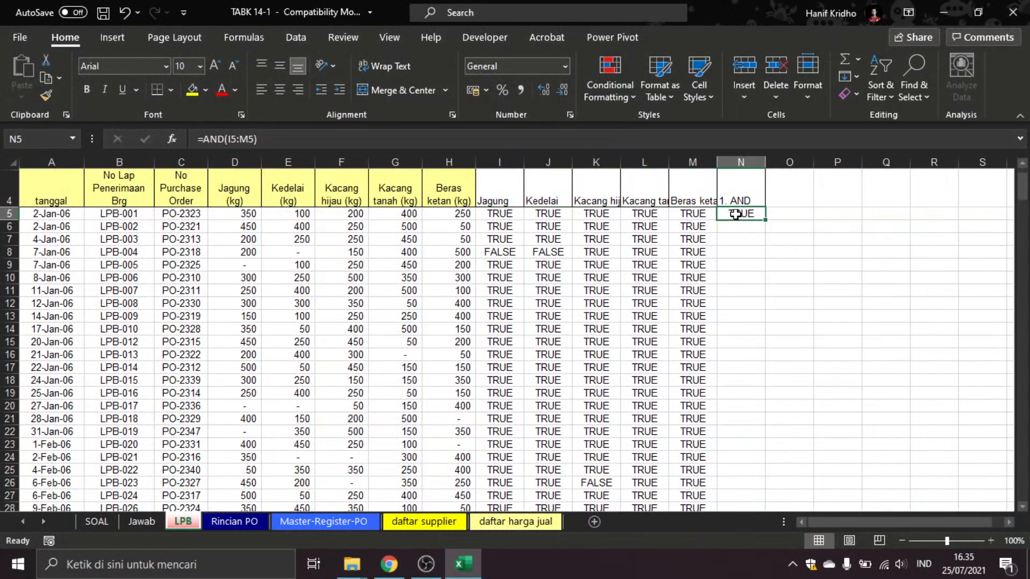
{"action": "double_click", "coordinate": [765, 220]}
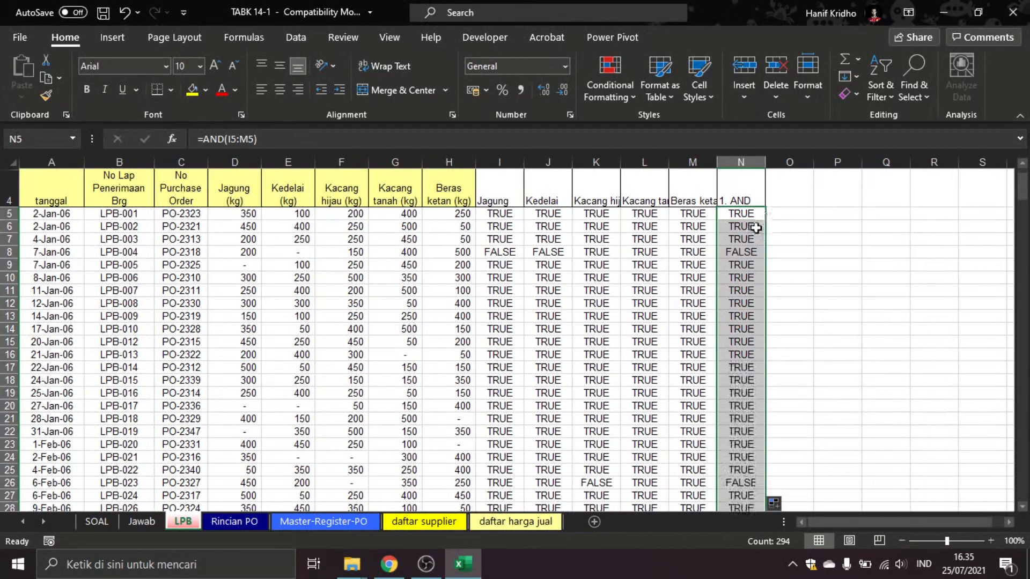
- Turn on filtering for the LPB table and show only the rows with FALSE in the "1. AND" column
{"action": "left_click", "coordinate": [749, 198]}
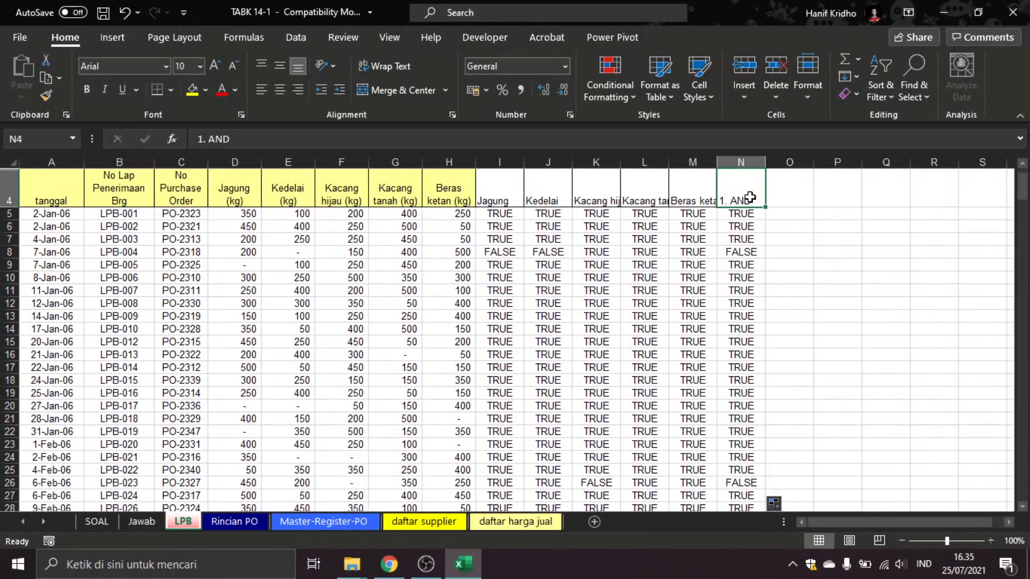
{"action": "key", "text": "ctrl+shift+l"}
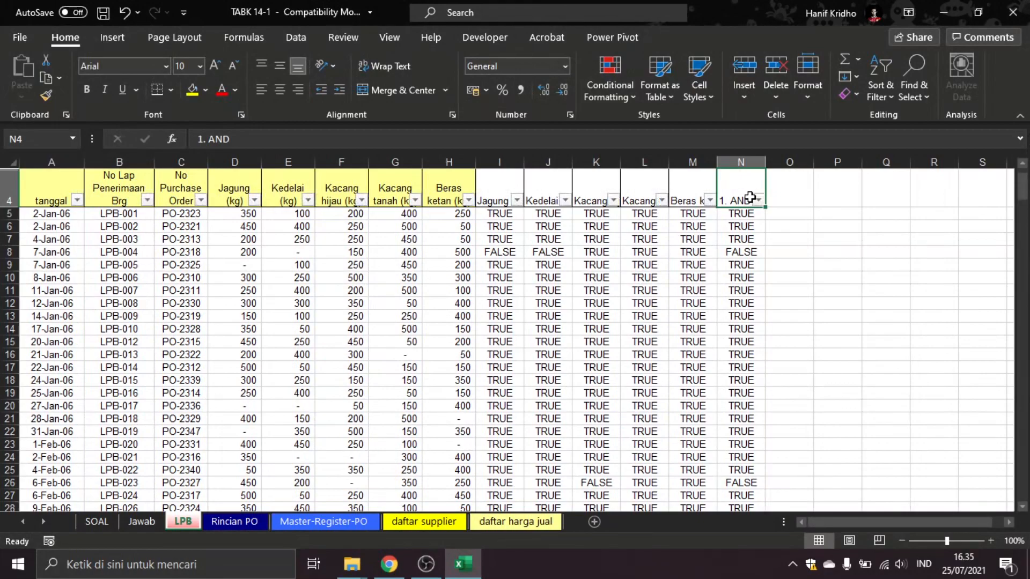
{"action": "left_click", "coordinate": [757, 200]}
{"action": "left_click", "coordinate": [607, 405]}
{"action": "left_click", "coordinate": [666, 516]}
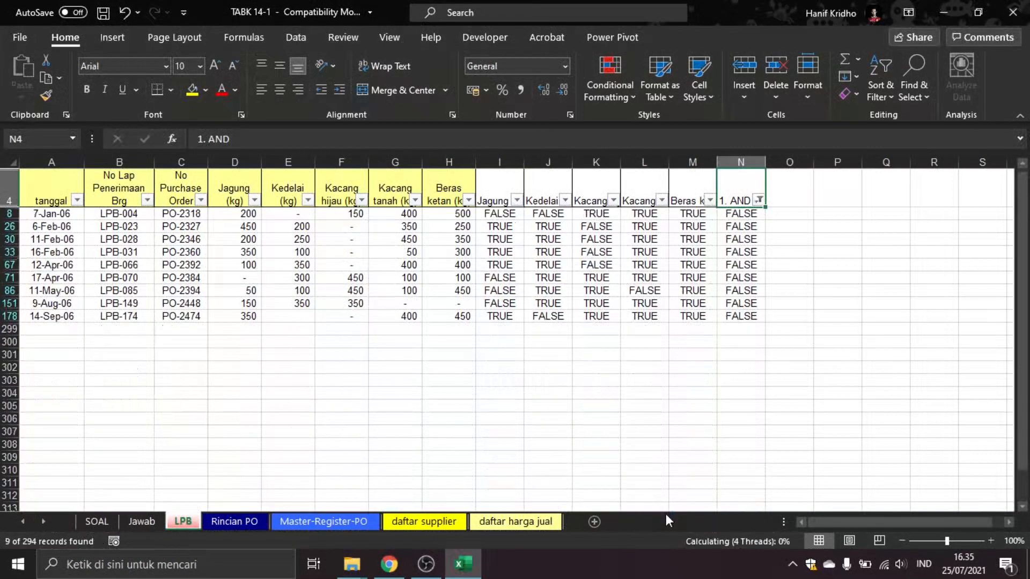
{"action": "left_click", "coordinate": [698, 416]}
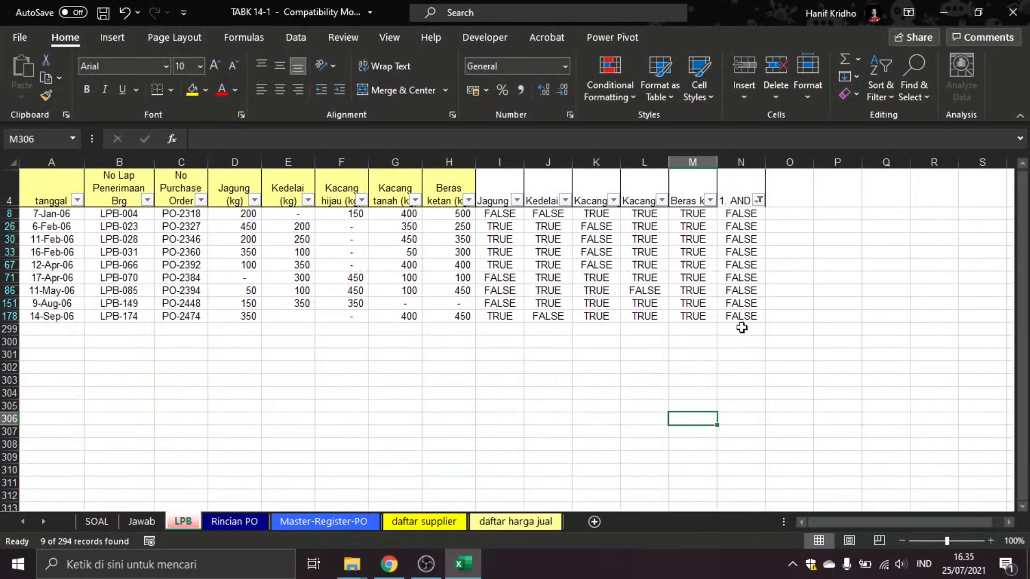
- Fill the filtered LPB rows with yellow and copy them with their header row to C18 of the Jawab sheet
{"action": "mouse_move", "coordinate": [741, 315]}
{"action": "left_mouse_down"}
{"action": "mouse_move", "coordinate": [81, 265]}
{"action": "mouse_move", "coordinate": [53, 223]}
{"action": "mouse_move", "coordinate": [49, 183]}
{"action": "mouse_move", "coordinate": [48, 328]}
{"action": "mouse_move", "coordinate": [745, 317]}
{"action": "left_mouse_up"}
{"action": "left_click", "coordinate": [191, 89]}
{"action": "key", "text": "ctrl+c"}
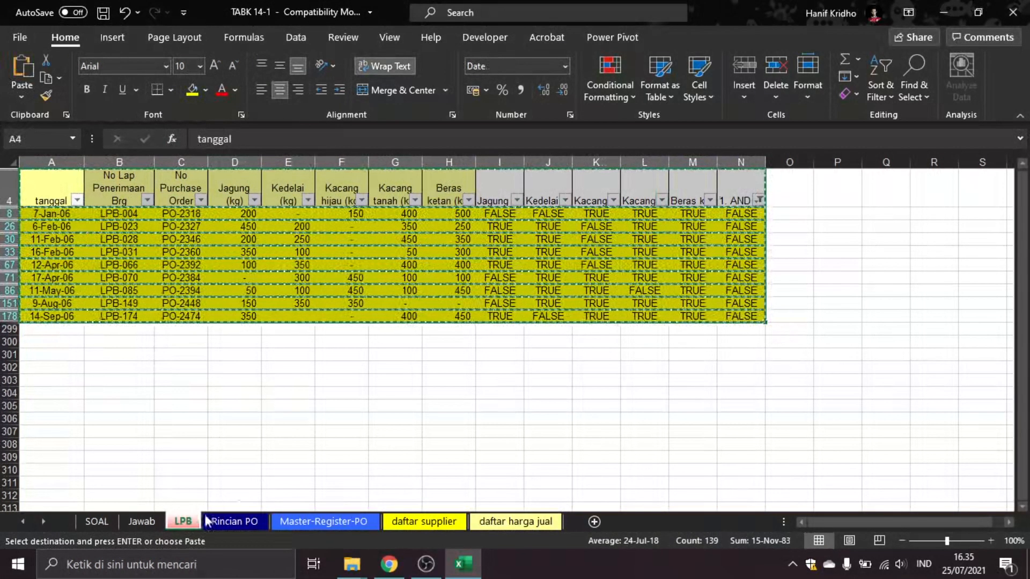
{"action": "left_click", "coordinate": [153, 526]}
{"action": "left_click", "coordinate": [143, 417]}
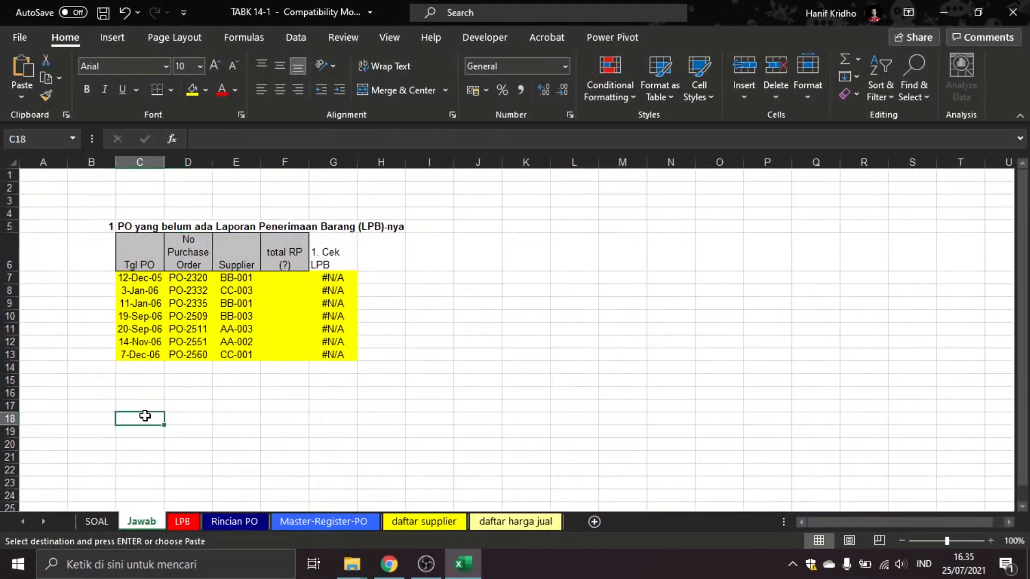
{"action": "key", "text": "Return"}
- Copy question 2 from B8:C8 of the SOAL sheet to B17 of the Jawab sheet and make it bold
{"action": "left_click", "coordinate": [102, 523]}
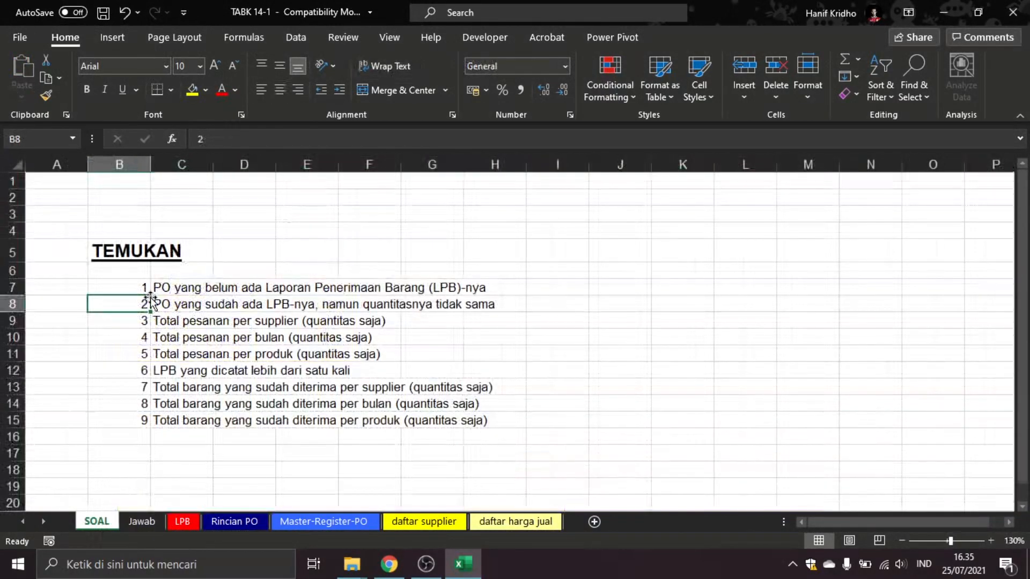
{"action": "left_click_drag", "start_coordinate": [140, 302], "coordinate": [173, 300]}
{"action": "key", "text": "ctrl+c"}
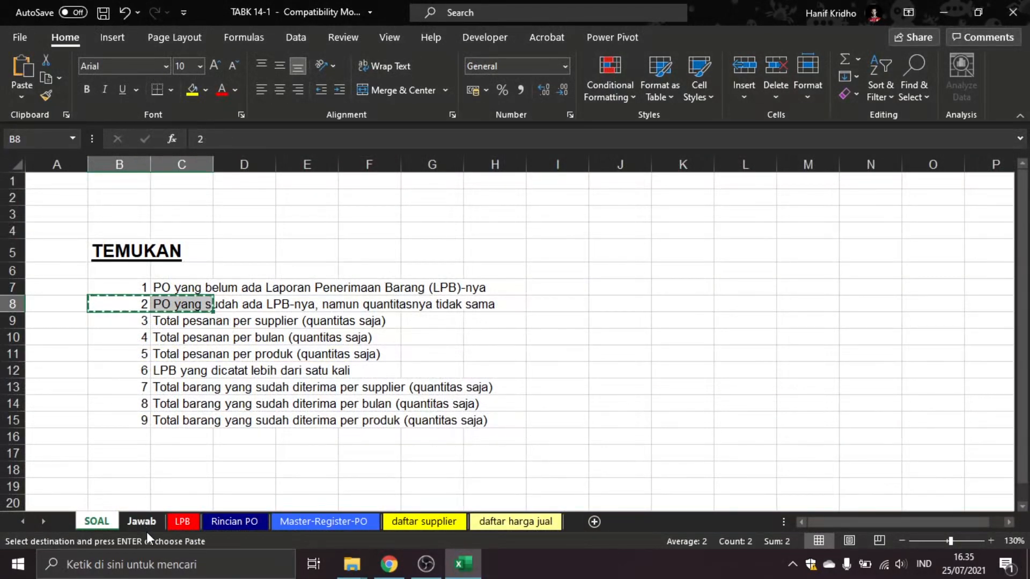
{"action": "left_click", "coordinate": [142, 523]}
{"action": "left_click", "coordinate": [101, 403]}
{"action": "key", "text": "Return"}
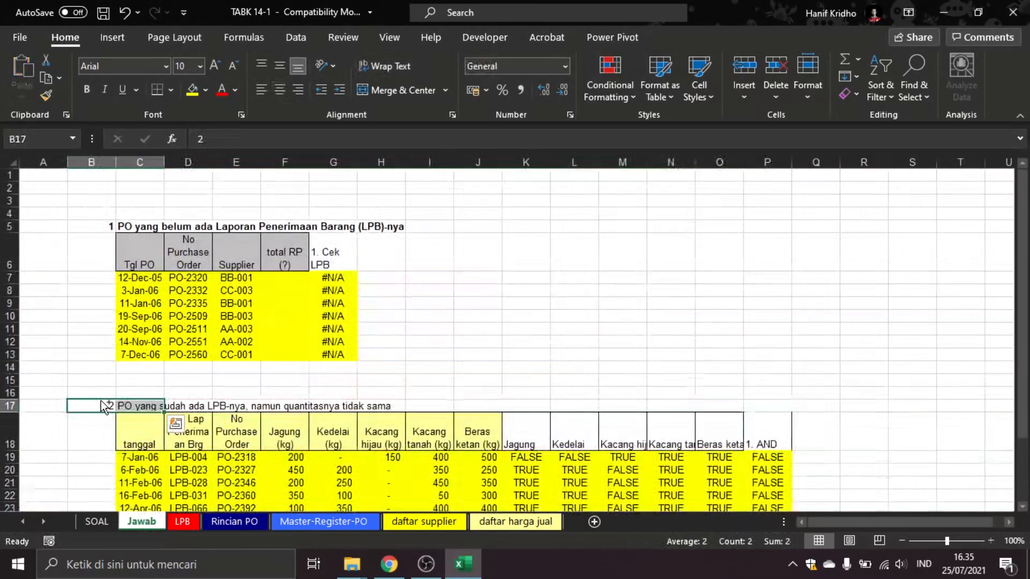
{"action": "key", "text": "ctrl+b"}
{"action": "left_click", "coordinate": [175, 424]}
{"action": "left_click", "coordinate": [516, 371]}
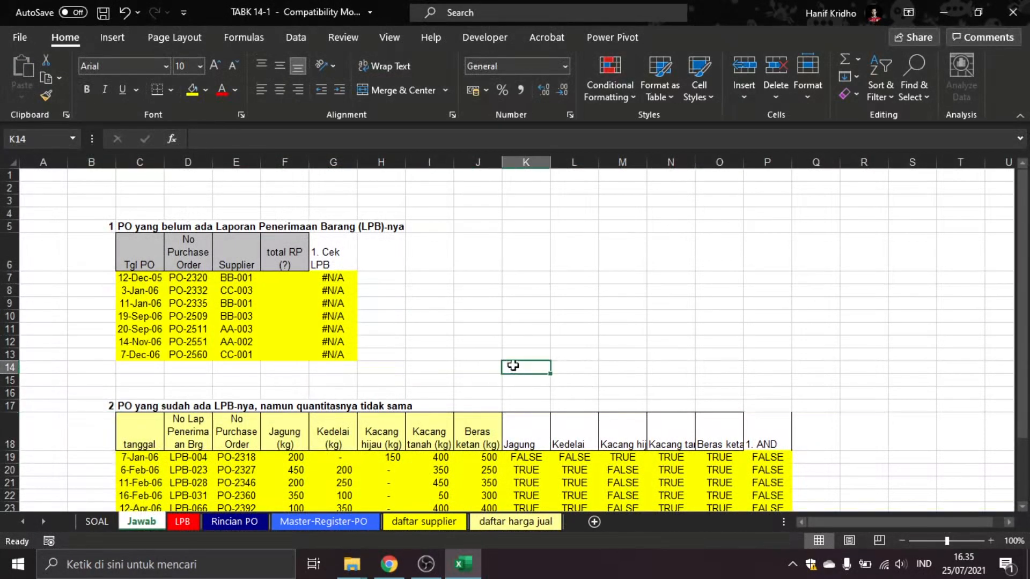
- Save the workbook with compatibility checking on save turned off
{"action": "key", "text": "ctrl+s"}
{"action": "left_click", "coordinate": [552, 364]}
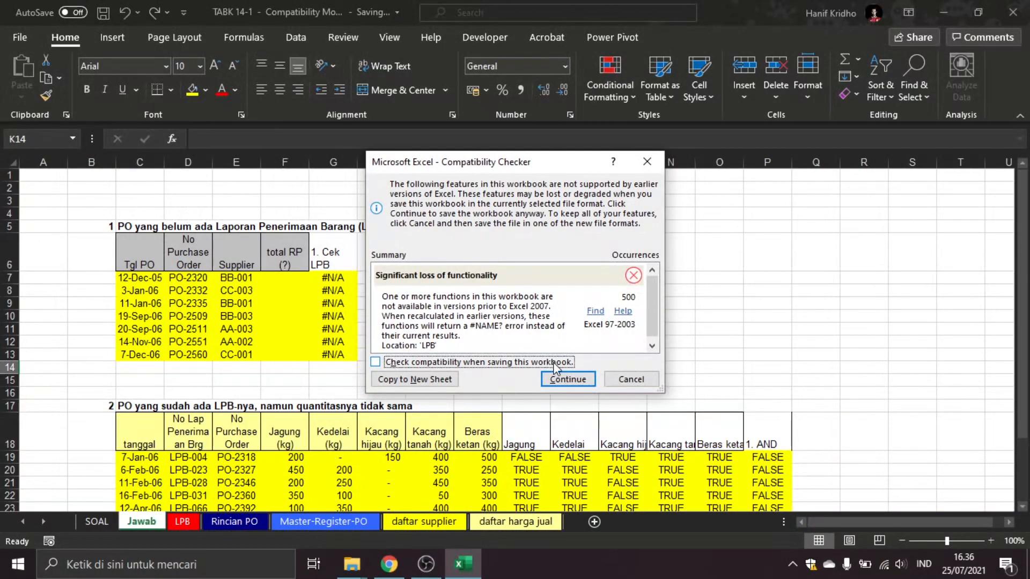
{"action": "left_click", "coordinate": [566, 379]}
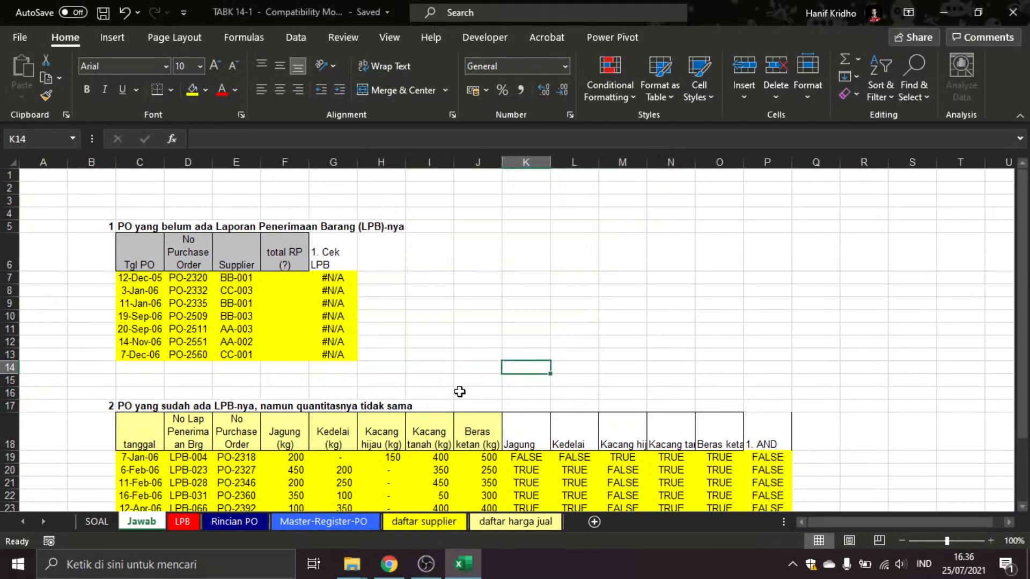
{"action": "scroll", "coordinate": [411, 371], "scroll_direction": "down", "scroll_amount": 3}
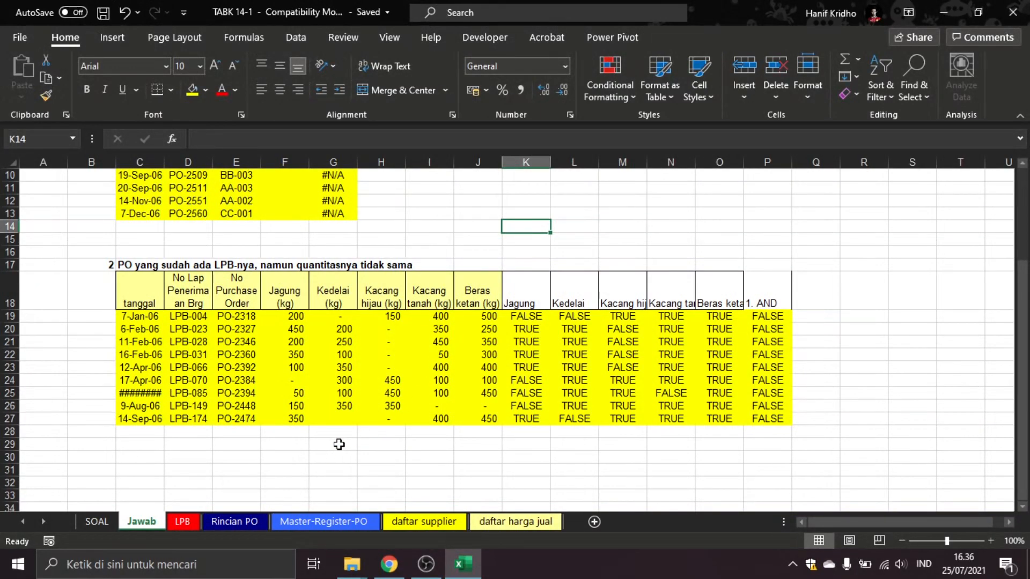
- Clear the filter on the LPB sheet so all rows are shown again
{"action": "left_click", "coordinate": [183, 522]}
{"action": "left_click", "coordinate": [362, 392]}
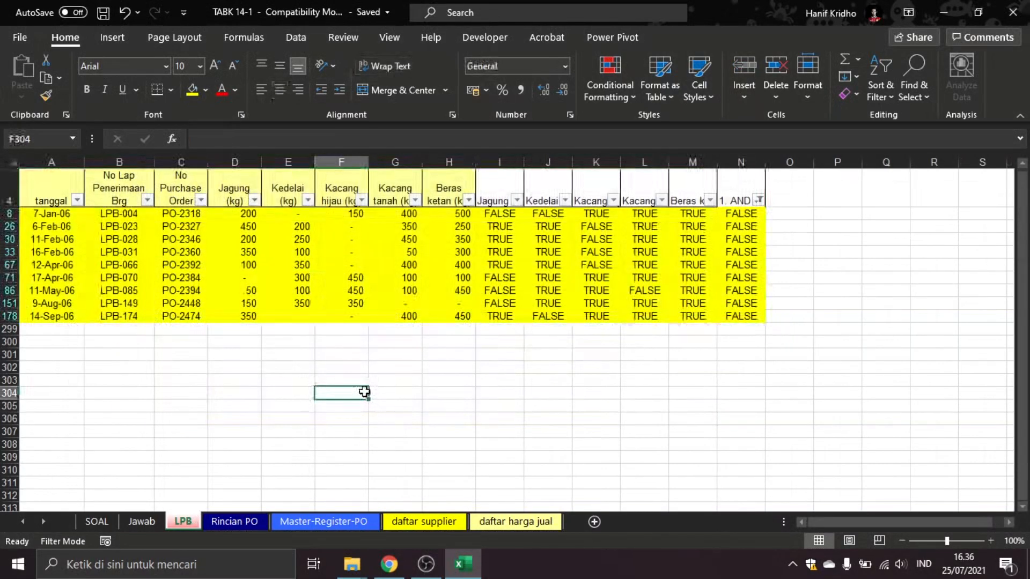
{"action": "key", "text": "alt+h"}
{"action": "key", "text": "s"}
{"action": "key", "text": "c"}
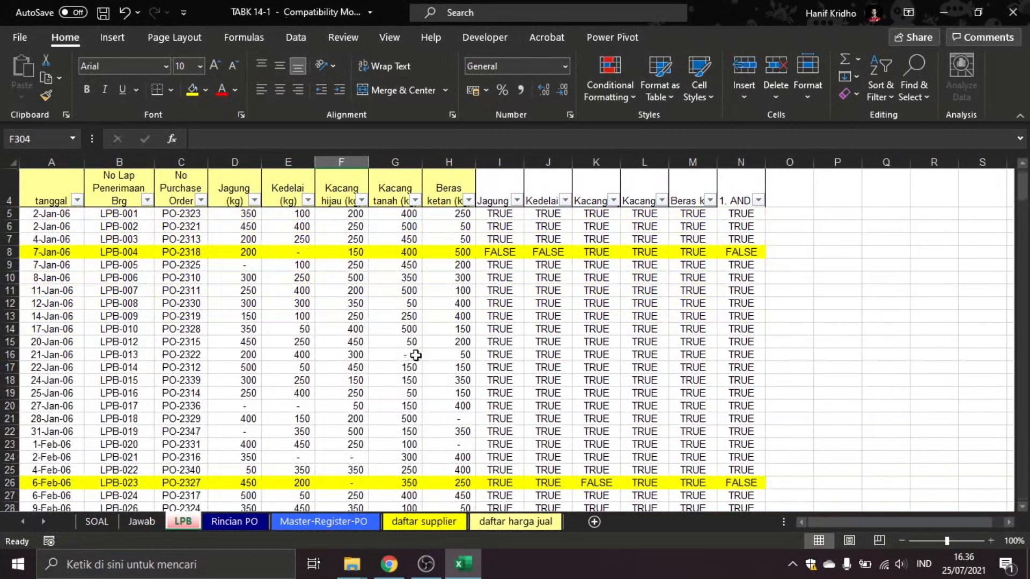
- Insert a column before Qty Pesanan on the Rincian PO sheet and head it "Bantuan" in C4
{"action": "left_click", "coordinate": [236, 522]}
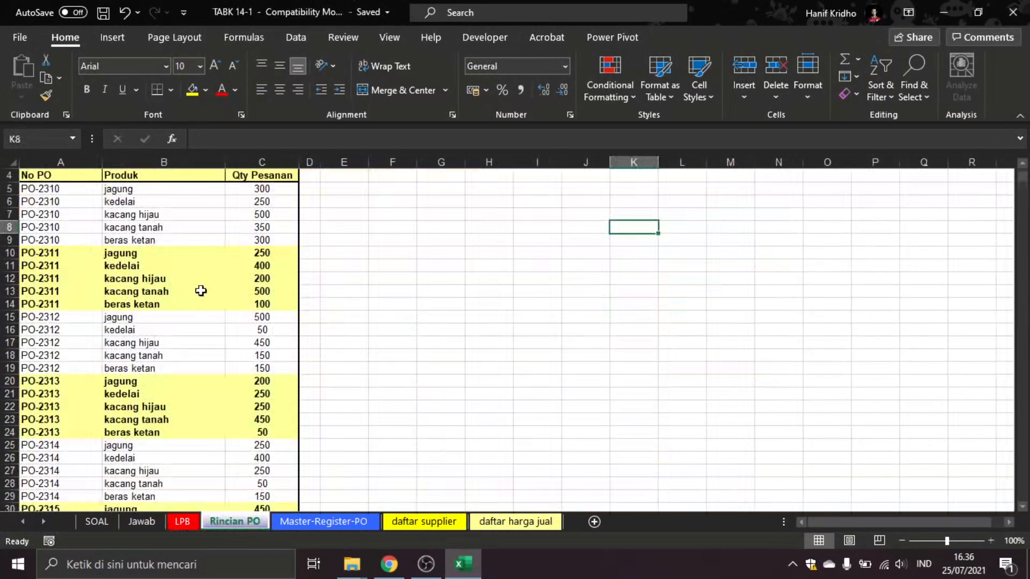
{"action": "left_click", "coordinate": [257, 161]}
{"action": "right_click", "coordinate": [262, 162]}
{"action": "left_click", "coordinate": [321, 290]}
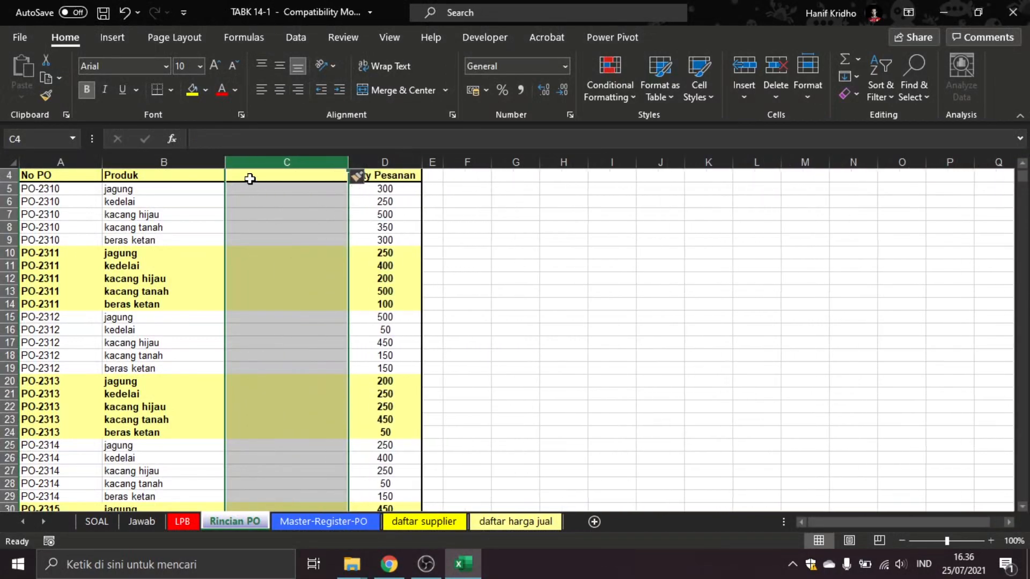
{"action": "left_click", "coordinate": [254, 181]}
{"action": "type", "text": "Bantuan"}
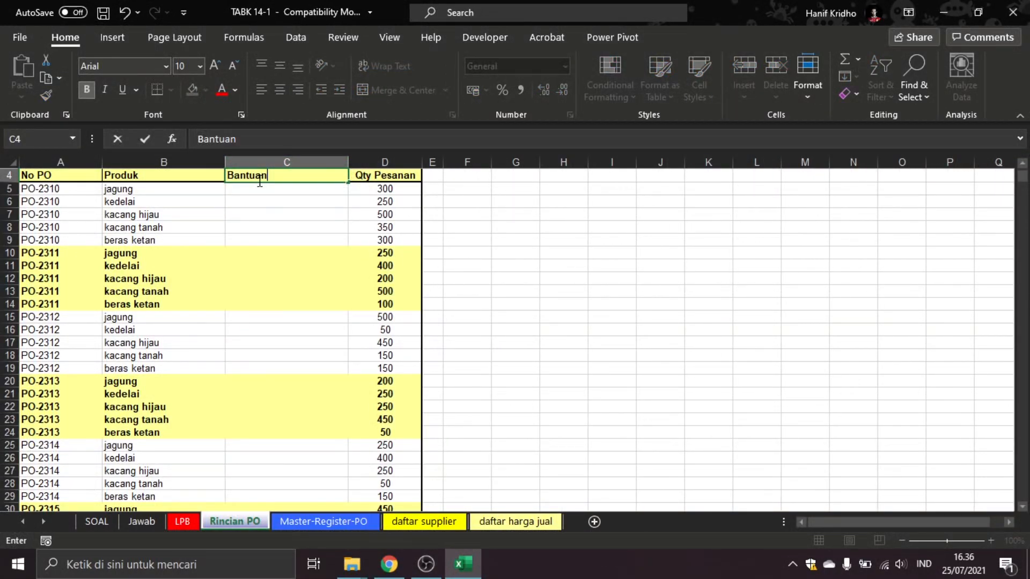
{"action": "key", "text": "Return"}
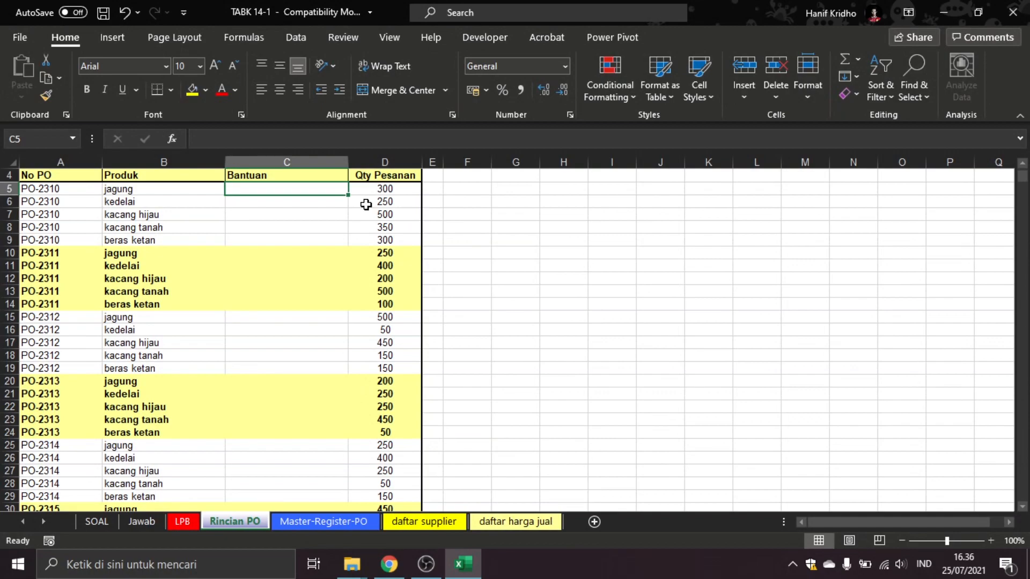
- Enter =B5&A5 in C5 of Rincian PO, fill it down the whole Bantuan column and save the workbook
{"action": "type", "text": "="}
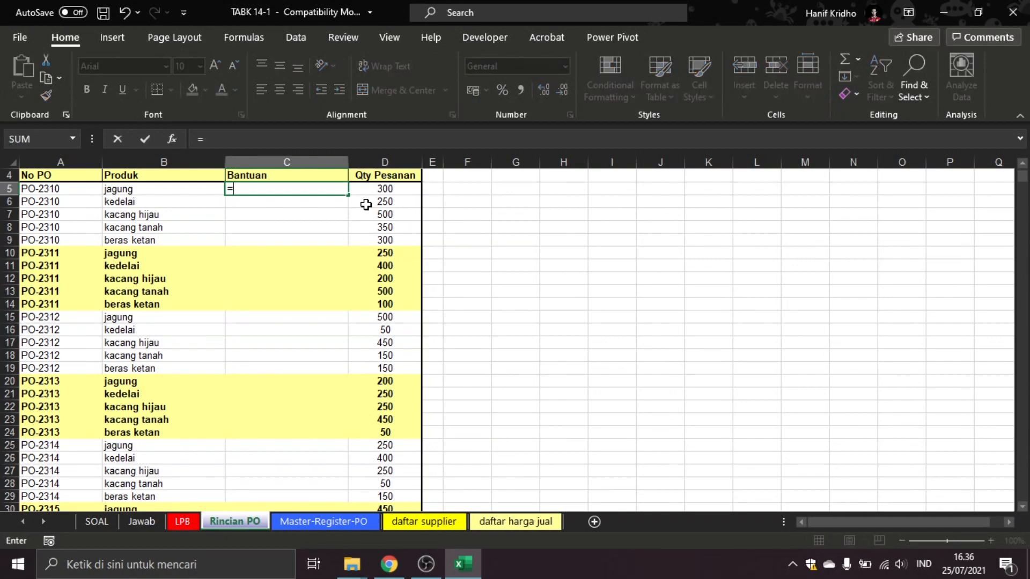
{"action": "left_click", "coordinate": [161, 188]}
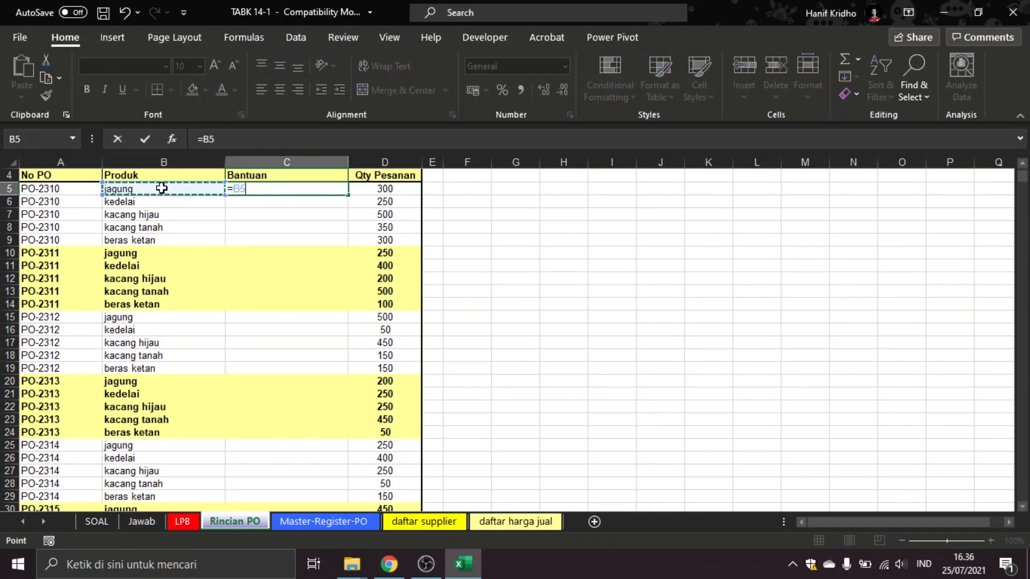
{"action": "type", "text": "&"}
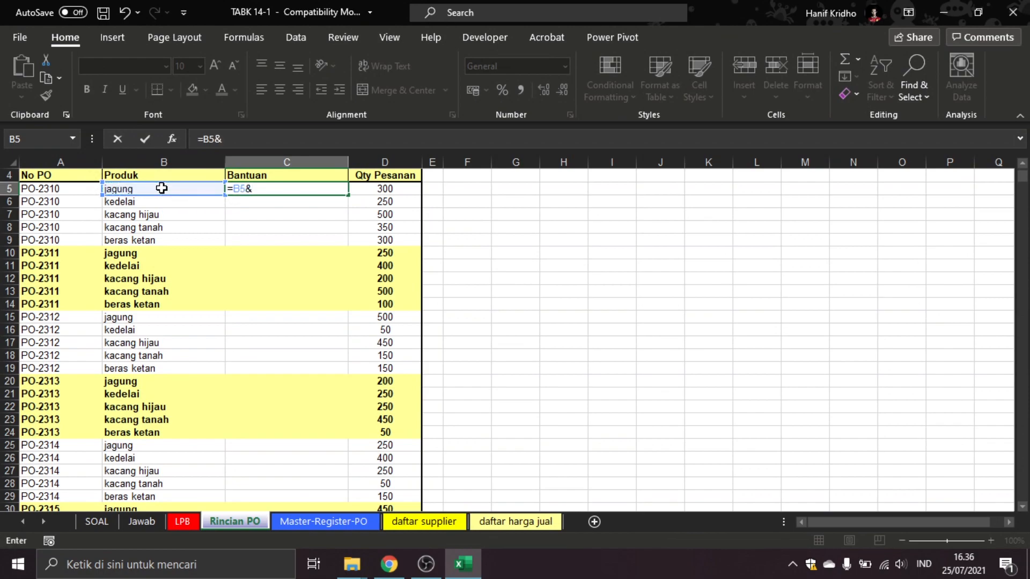
{"action": "left_click", "coordinate": [80, 188]}
{"action": "key", "text": "Return"}
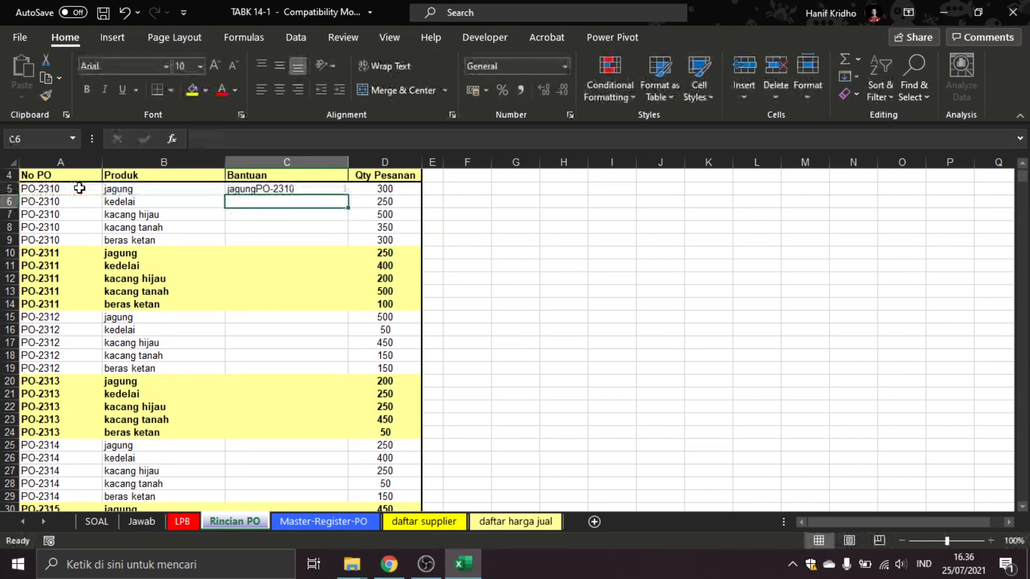
{"action": "left_click", "coordinate": [313, 191]}
{"action": "double_click", "coordinate": [349, 198]}
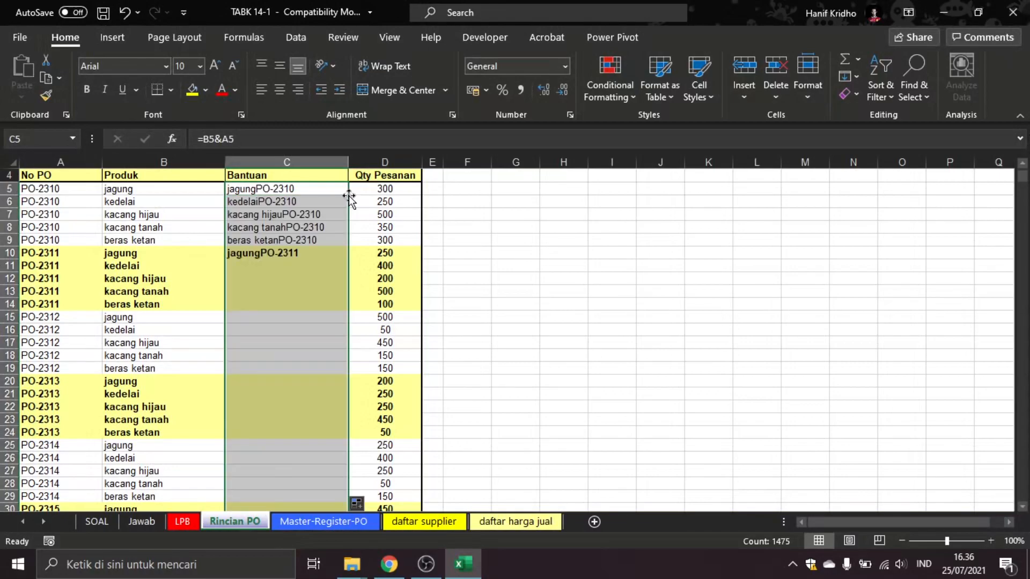
{"action": "left_click", "coordinate": [397, 249]}
{"action": "key", "text": "ctrl+s"}
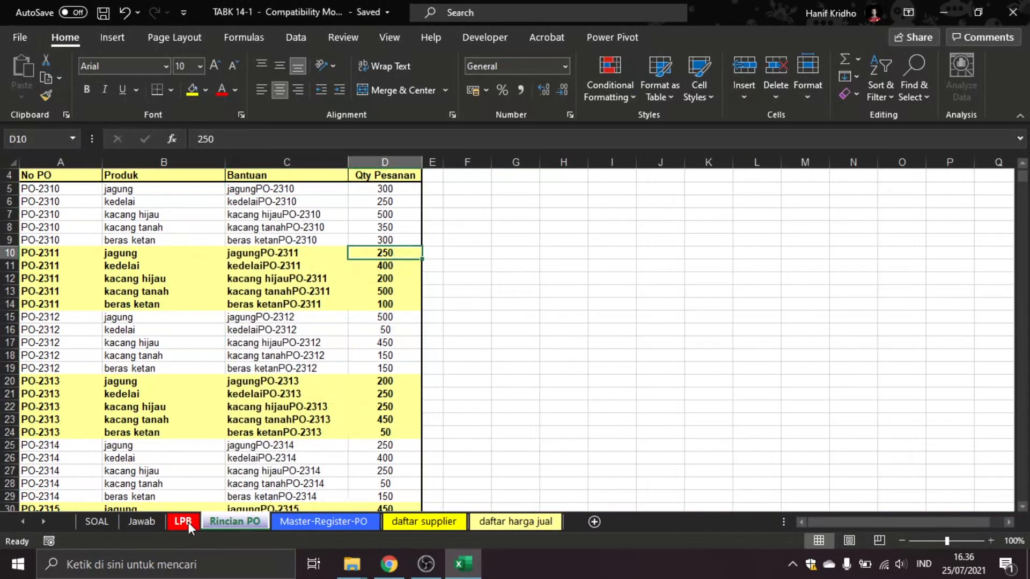
- Copy the five product headers from I4:M4 of the LPB sheet to O4:S4
{"action": "left_click", "coordinate": [185, 522]}
{"action": "left_click", "coordinate": [746, 277]}
{"action": "left_click", "coordinate": [797, 189]}
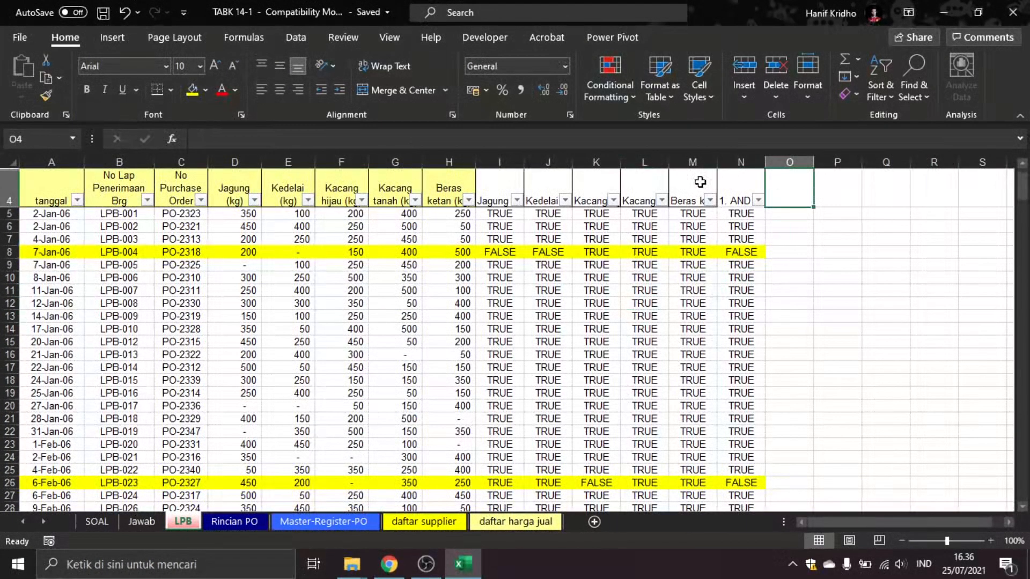
{"action": "left_click_drag", "start_coordinate": [507, 185], "coordinate": [695, 187]}
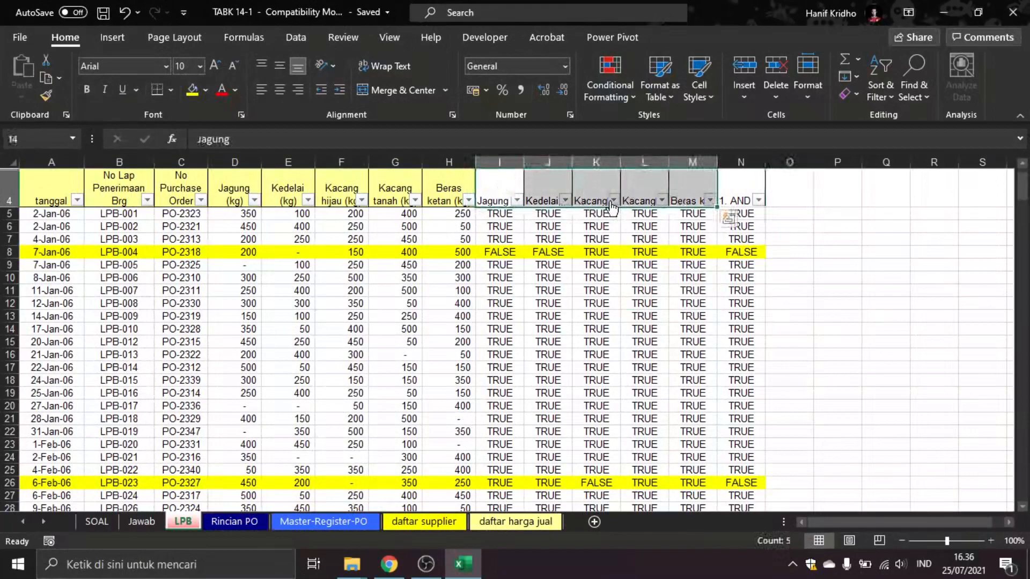
{"action": "key", "text": "ctrl+c"}
{"action": "left_click", "coordinate": [786, 185]}
{"action": "key", "text": "ctrl+v"}
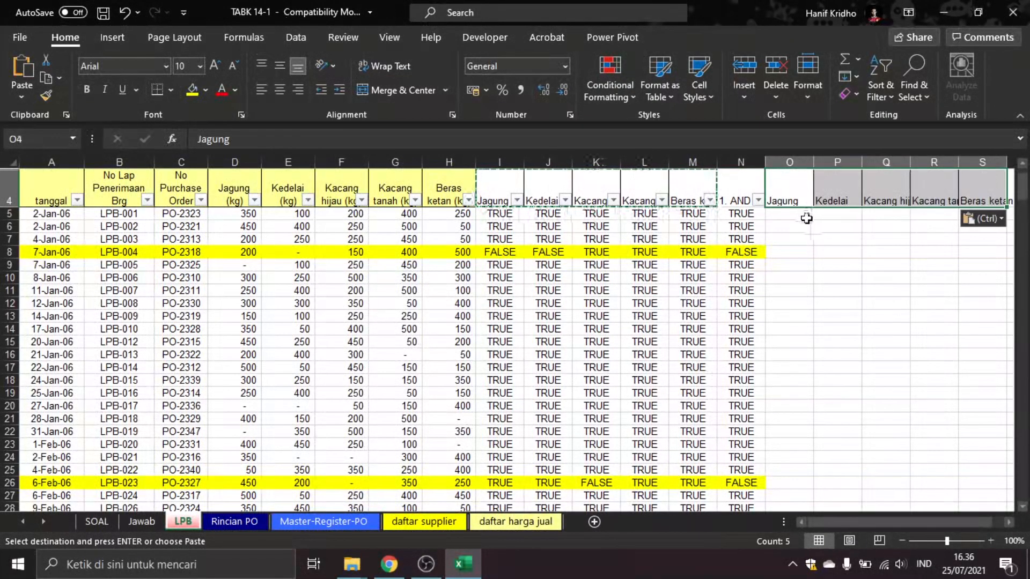
{"action": "left_click", "coordinate": [804, 216]}
{"action": "key", "text": "Escape"}
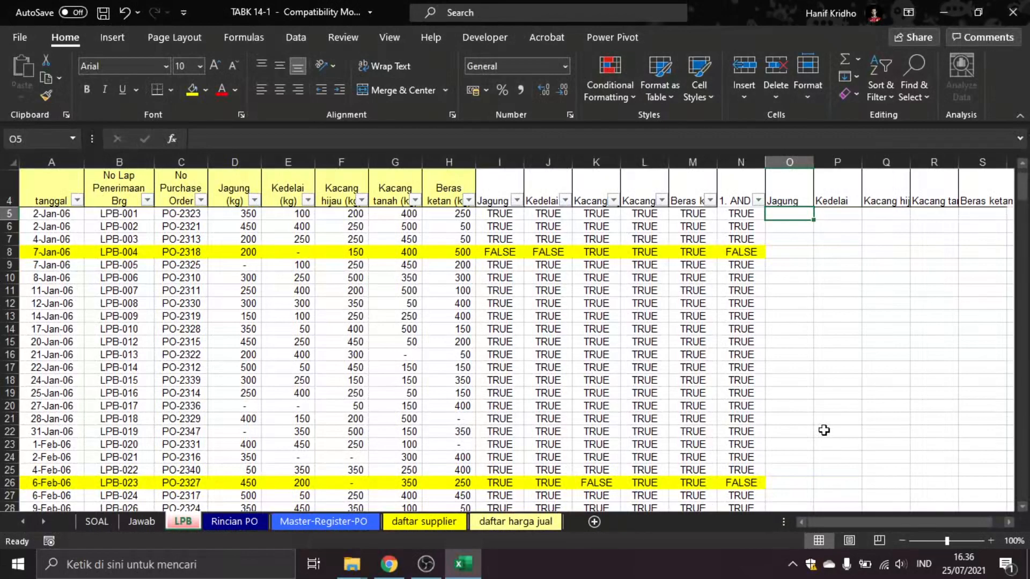
{"action": "left_click_drag", "start_coordinate": [894, 522], "coordinate": [907, 521]}
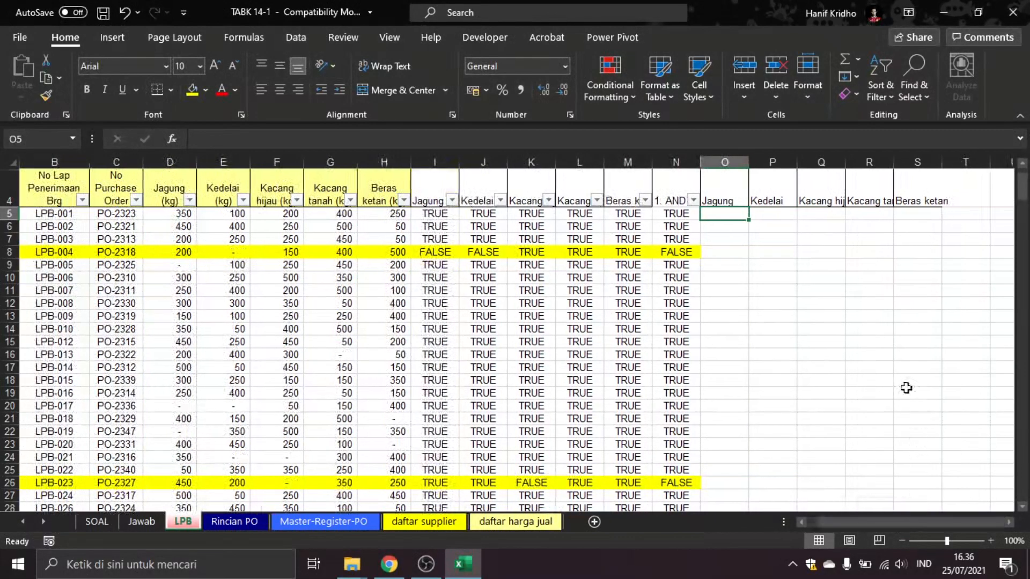
{"action": "type", "text": "=vlookup"}
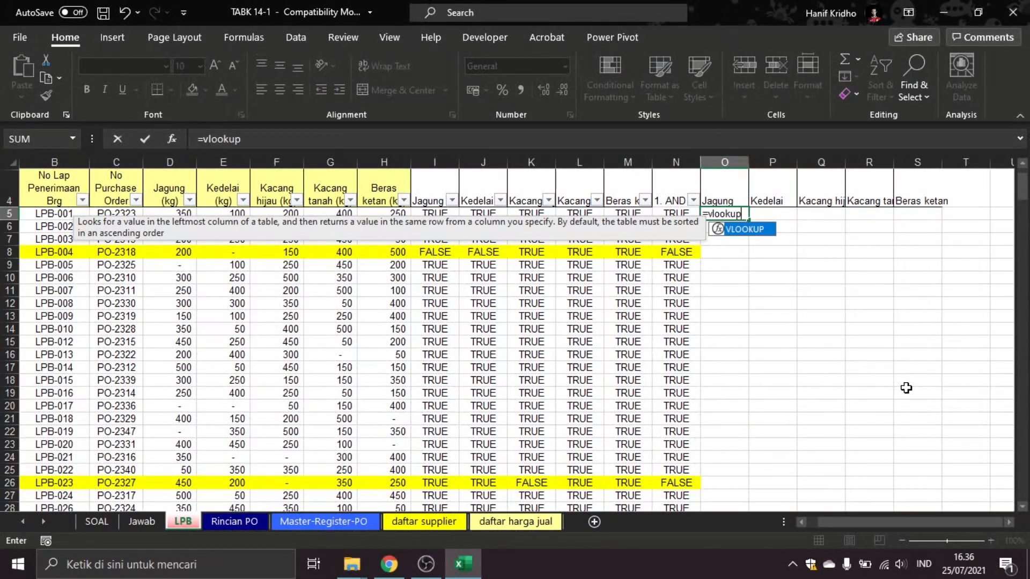
{"action": "type", "text": "("}
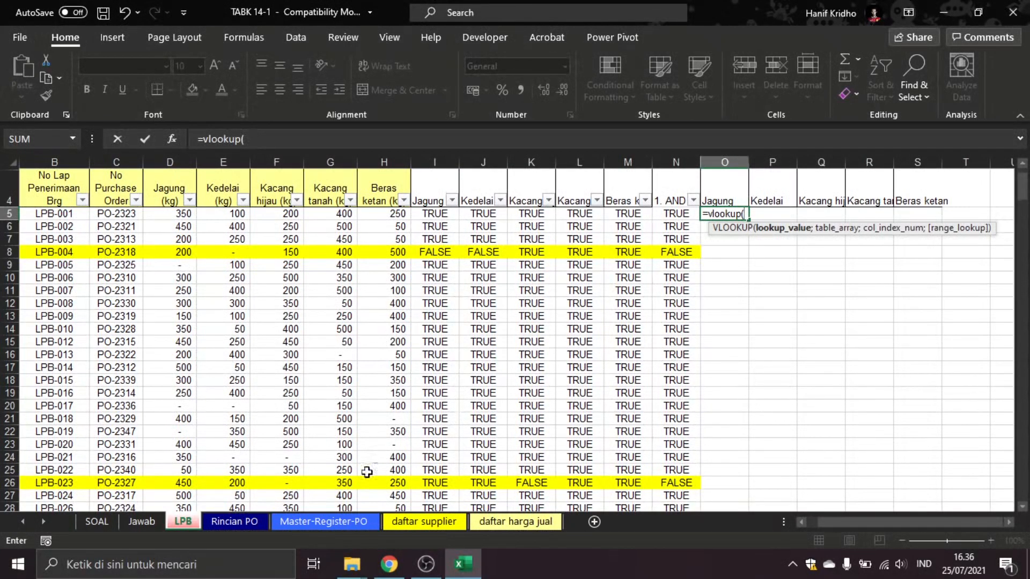
{"action": "key", "text": "Escape"}
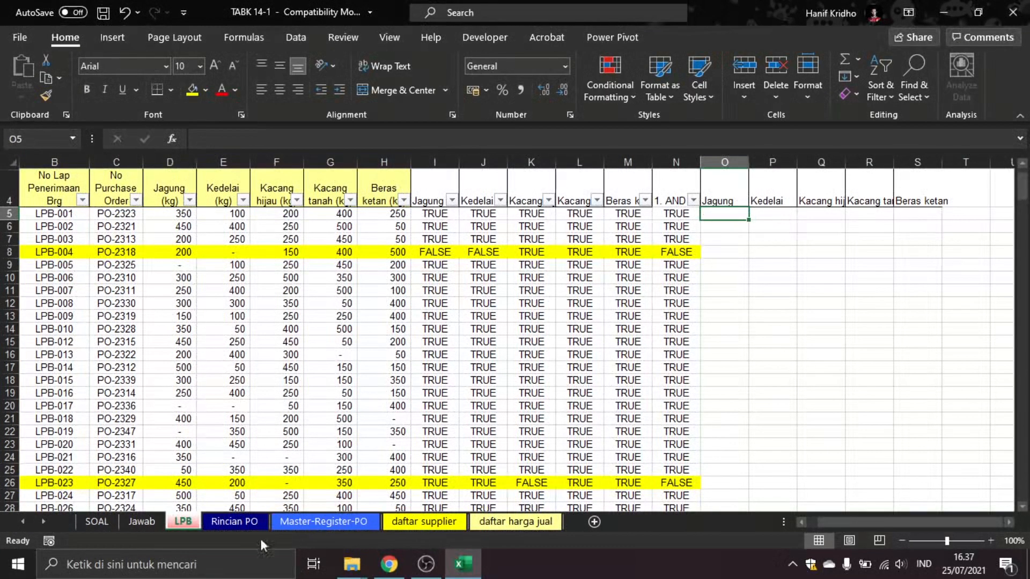
{"action": "left_click", "coordinate": [235, 522]}
{"action": "left_click", "coordinate": [183, 521]}
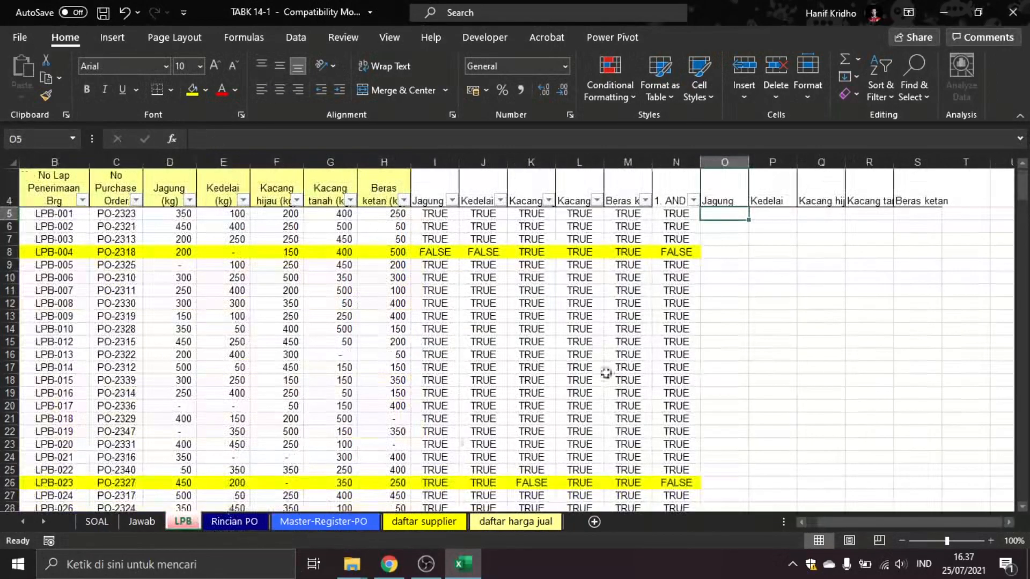
- Begin a VLOOKUP formula in O5 of the LPB sheet with O$4&$C5 as the lookup value
{"action": "type", "text": "=vlookup("}
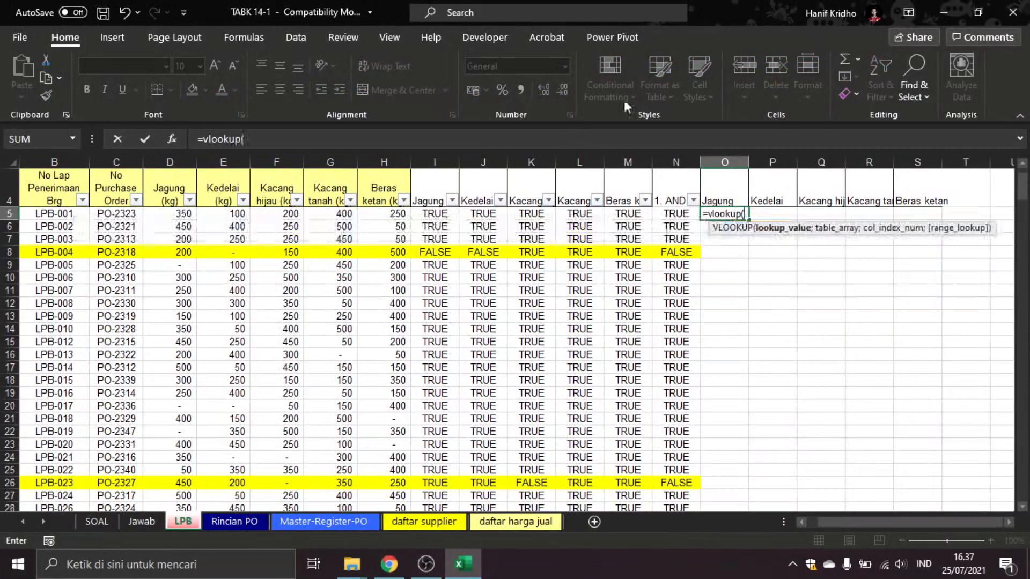
{"action": "left_click", "coordinate": [720, 197]}
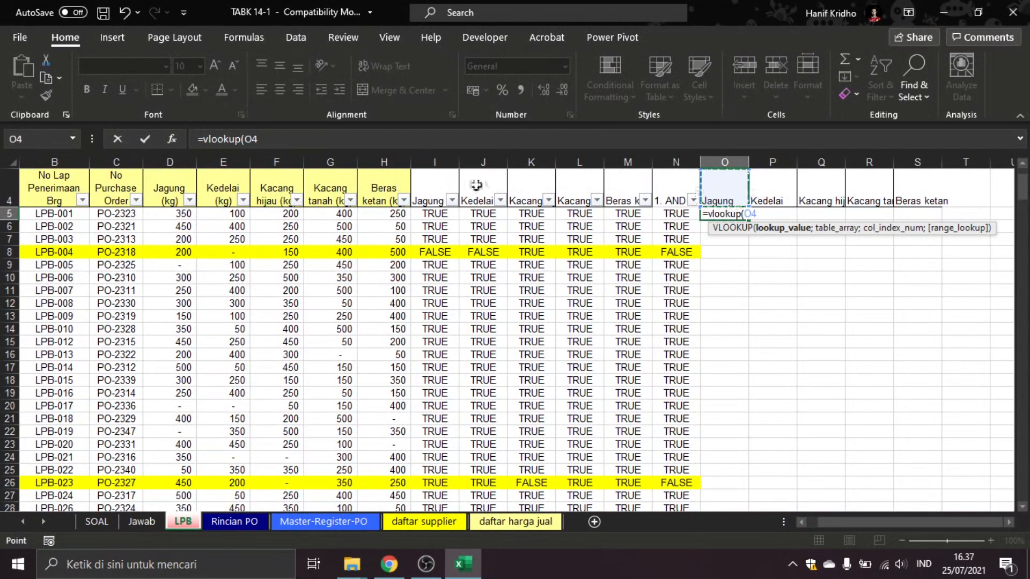
{"action": "left_click", "coordinate": [260, 140]}
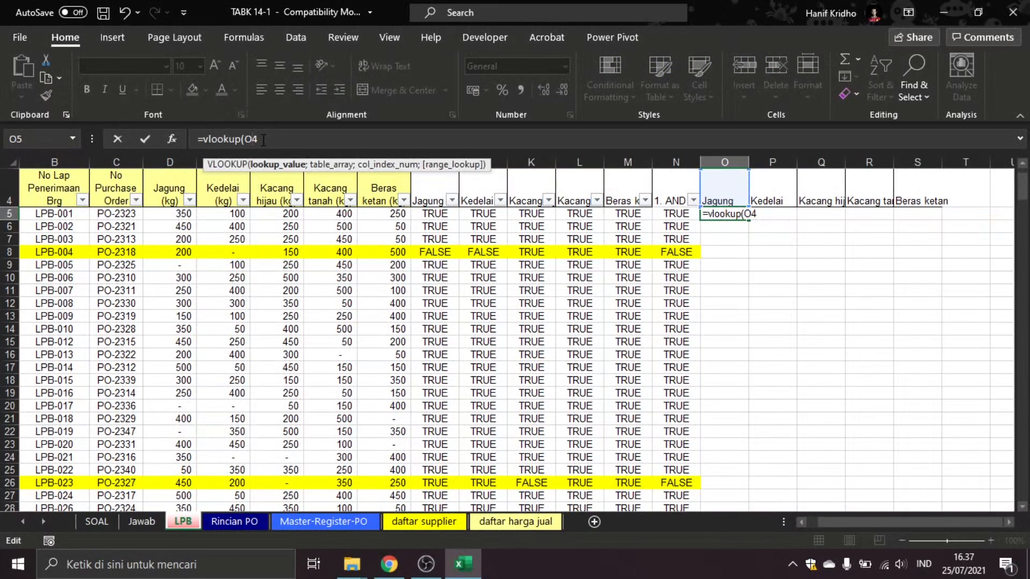
{"action": "type", "text": "$4&"}
{"action": "left_click", "coordinate": [122, 212]}
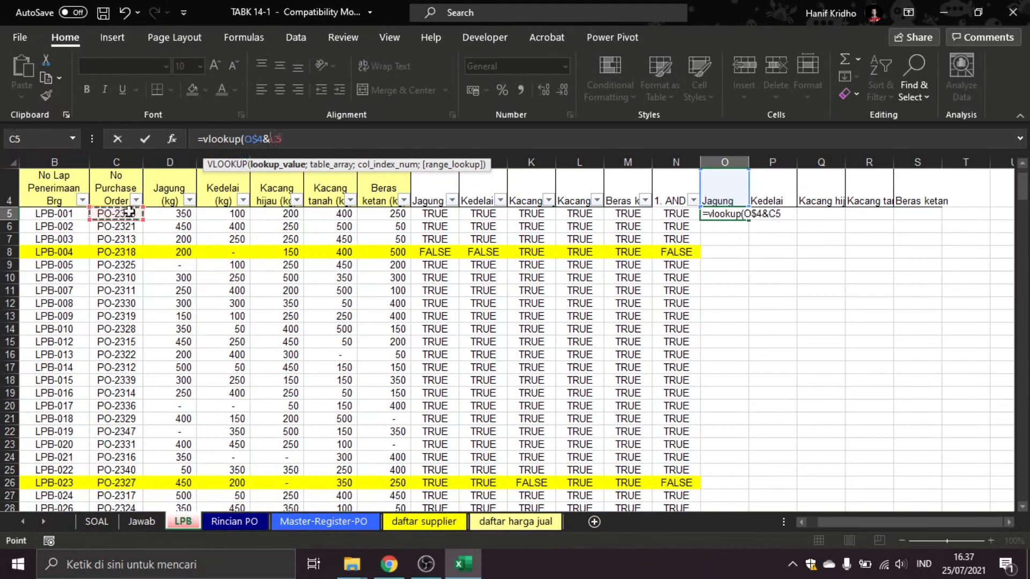
{"action": "type", "text": "$C5;"}
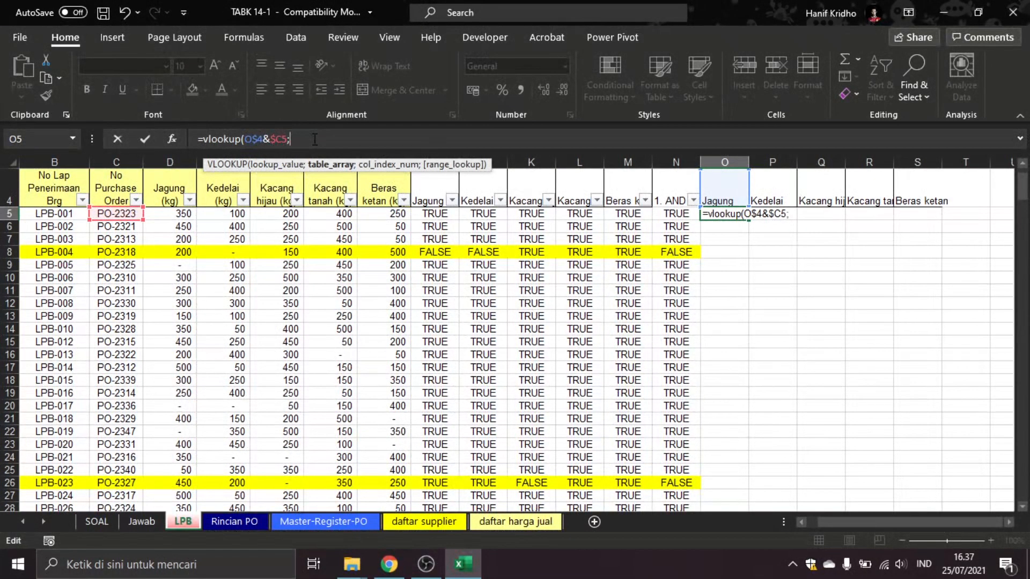
- Complete the O5 VLOOKUP with 'Rincian PO'!$C:$D as the table, column index 2 and range lookup 0
{"action": "left_click", "coordinate": [255, 524]}
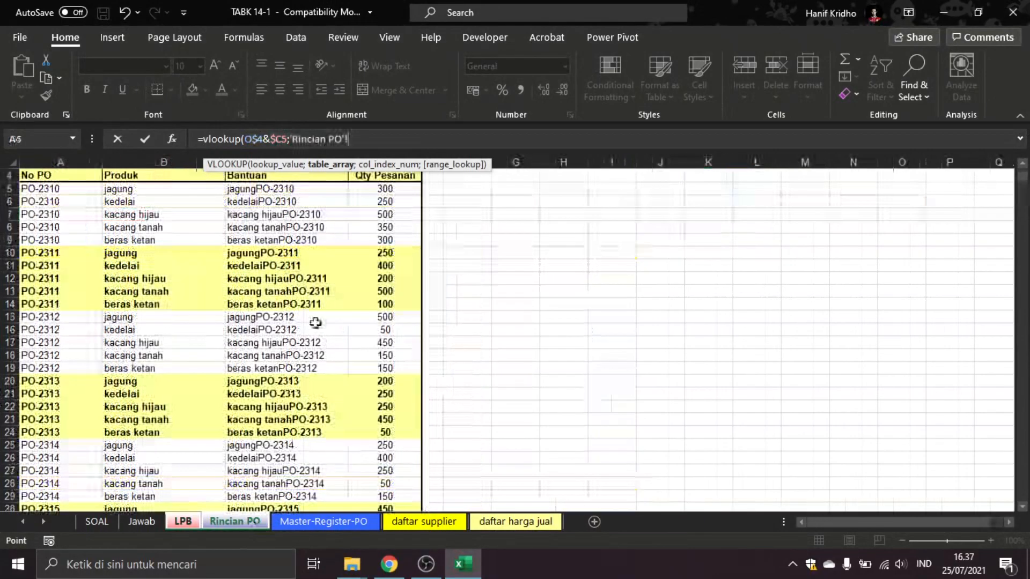
{"action": "left_click_drag", "start_coordinate": [275, 157], "coordinate": [375, 159]}
{"action": "left_click", "coordinate": [356, 139]}
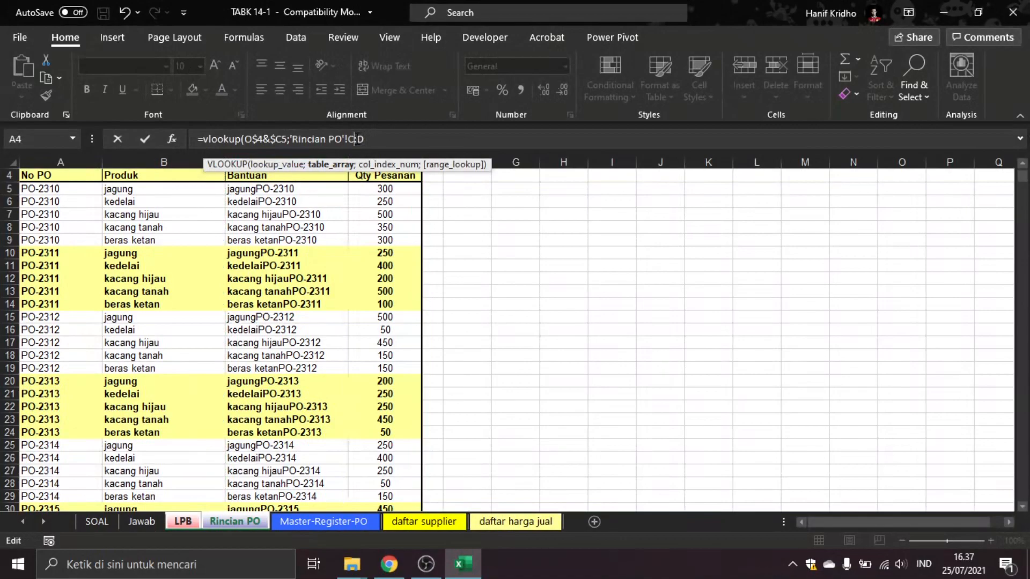
{"action": "key", "text": "F4"}
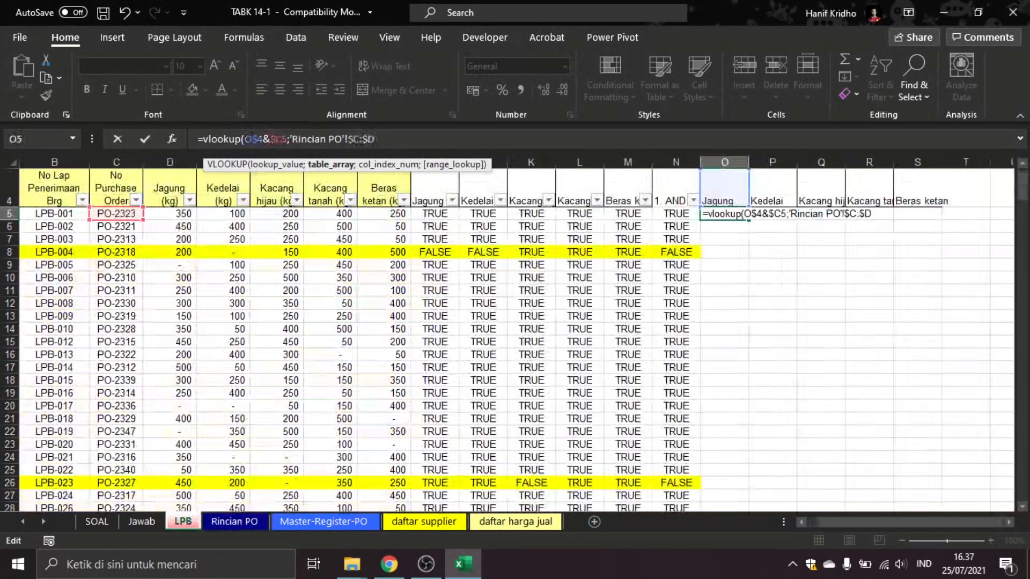
{"action": "type", "text": ";"}
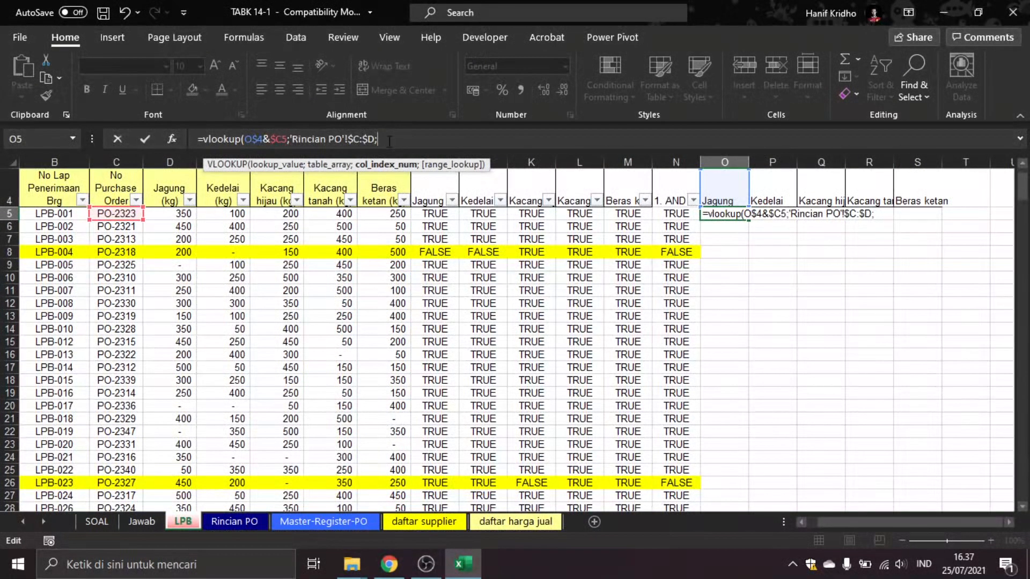
{"action": "type", "text": "2;"}
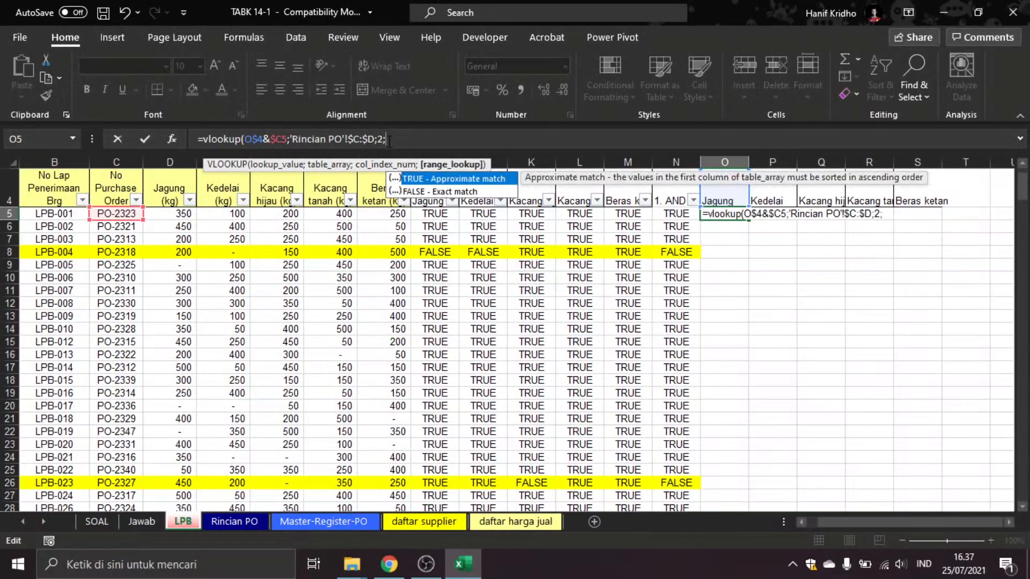
{"action": "type", "text": "0"}
{"action": "type", "text": "0"}
{"action": "type", "text": ")"}
{"action": "key", "text": "Return"}
- Extend the O5 VLOOKUP formula with =D5 so it compares the ordered quantity with the received Jagung quantity
{"action": "key", "text": "Up"}
{"action": "left_click", "coordinate": [448, 140]}
{"action": "type", "text": "="}
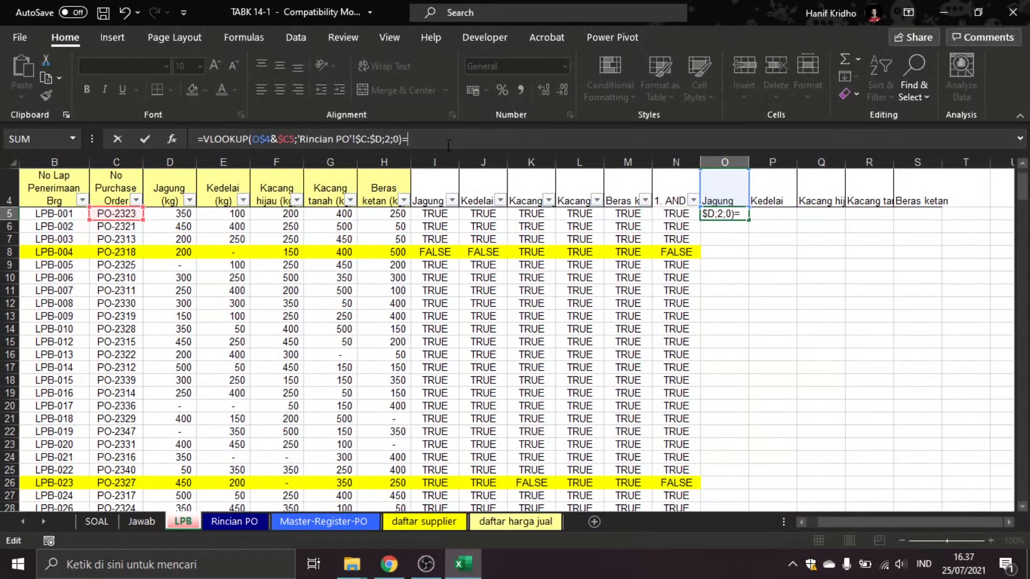
{"action": "left_click", "coordinate": [175, 215]}
{"action": "key", "text": "Return"}
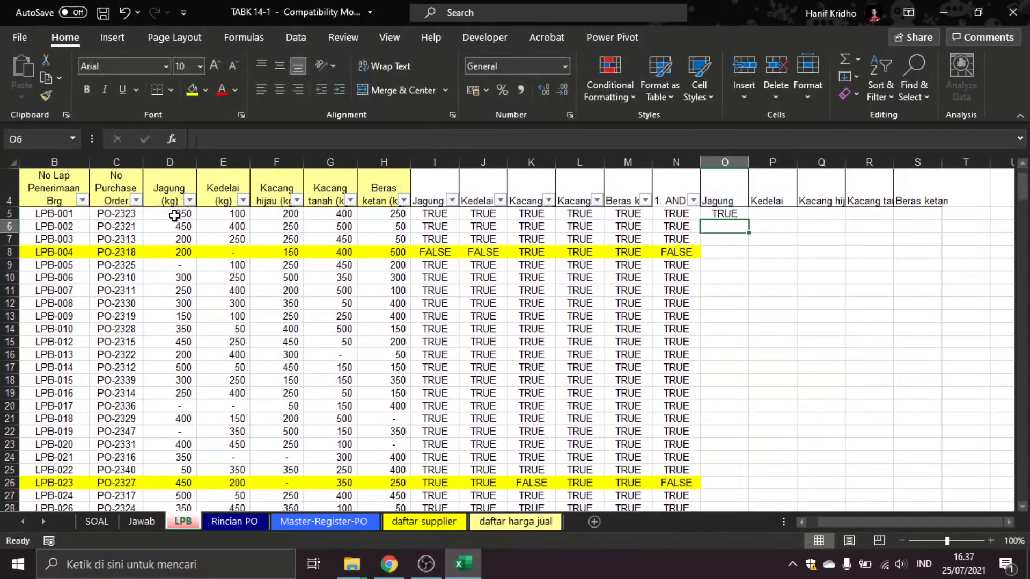
- Fill the O5 comparison formula across to S5 and down all the LPB rows
{"action": "left_click", "coordinate": [721, 213]}
{"action": "left_click_drag", "start_coordinate": [747, 218], "coordinate": [945, 218]}
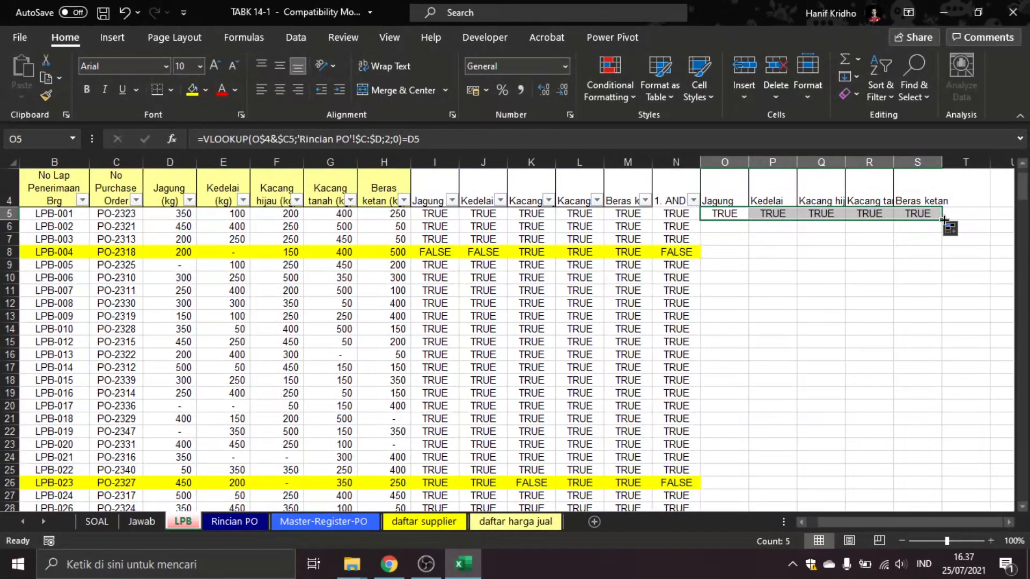
{"action": "double_click", "coordinate": [944, 218]}
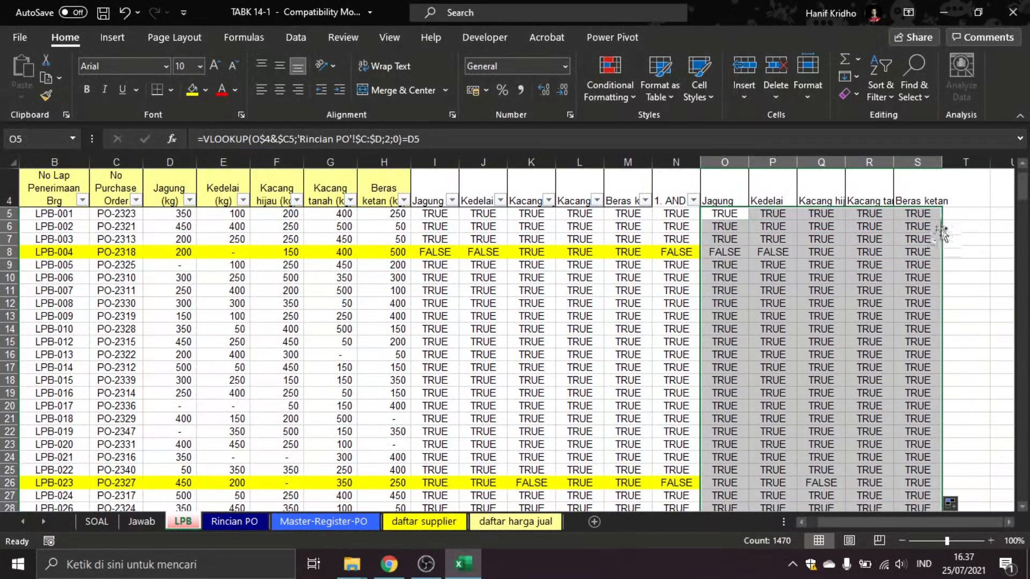
- Enter the header 1. AND in T4 of the LPB sheet
{"action": "left_click", "coordinate": [959, 192]}
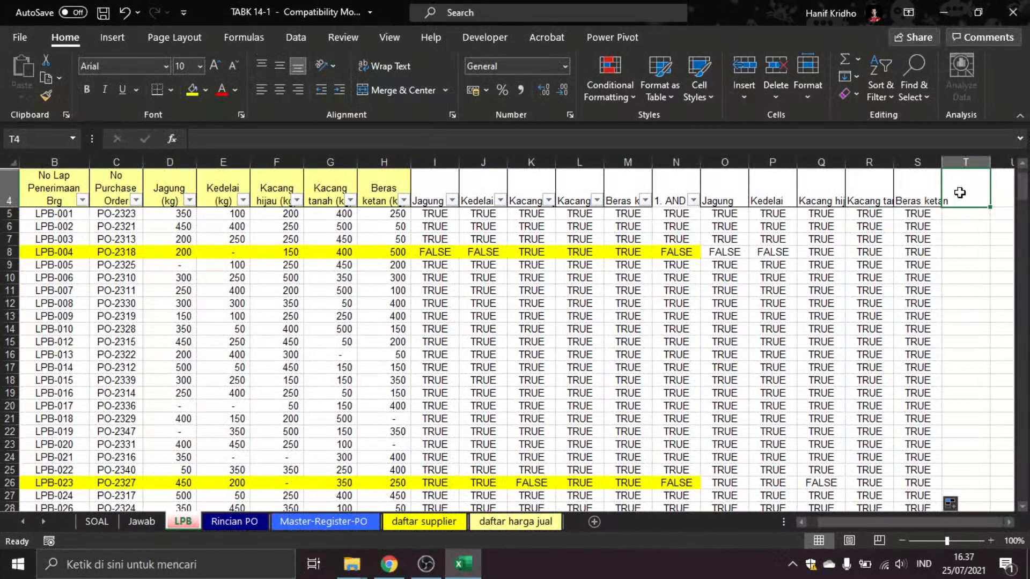
{"action": "type", "text": "1"}
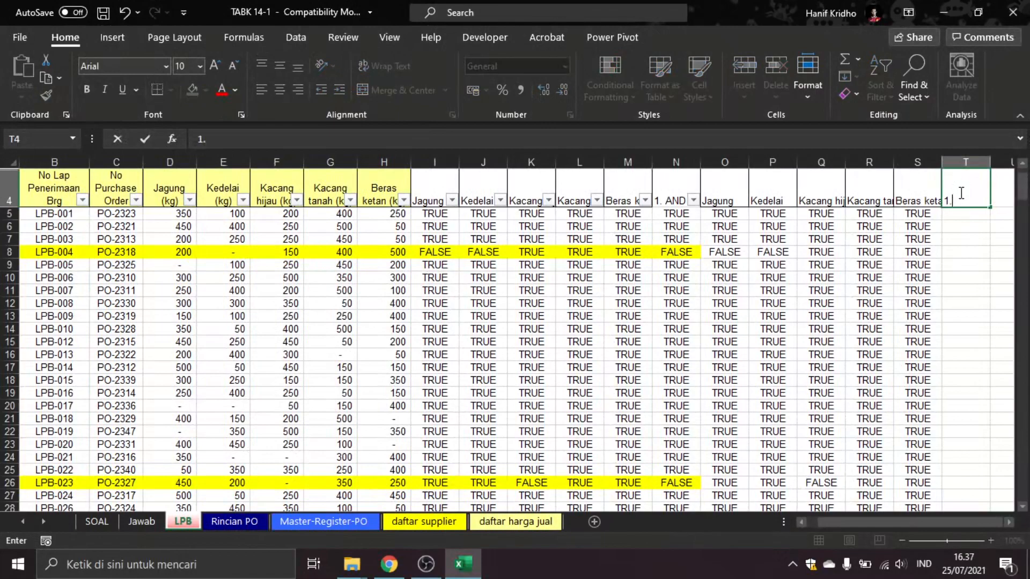
{"action": "type", "text": ". a"}
{"action": "key", "text": "BackSpace"}
{"action": "type", "text": "AND"}
{"action": "key", "text": "Return"}
- Enter =AND(O5:S5) in T5 and fill it down the whole column
{"action": "type", "text": "=AND("}
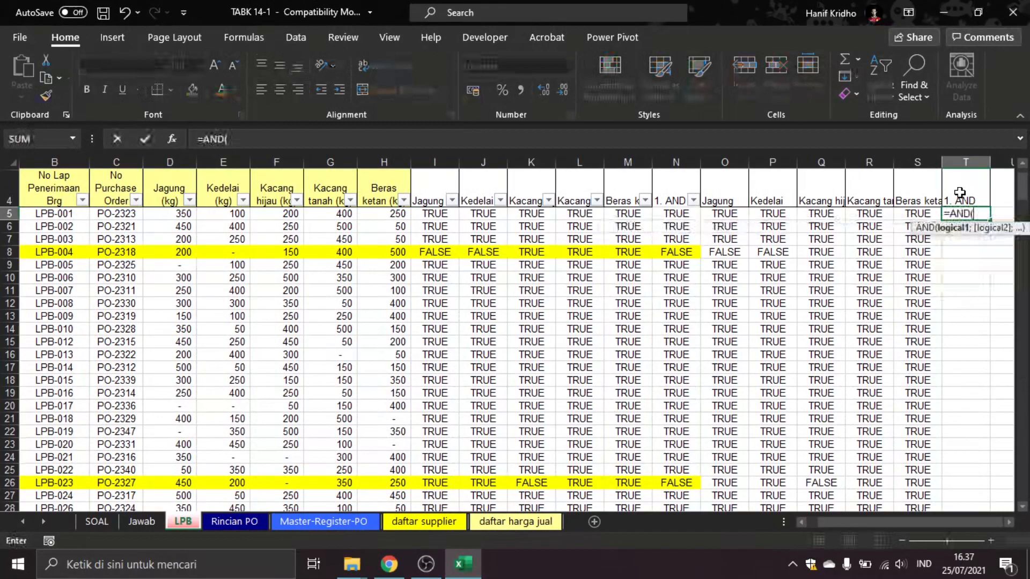
{"action": "left_click_drag", "start_coordinate": [724, 213], "coordinate": [905, 209]}
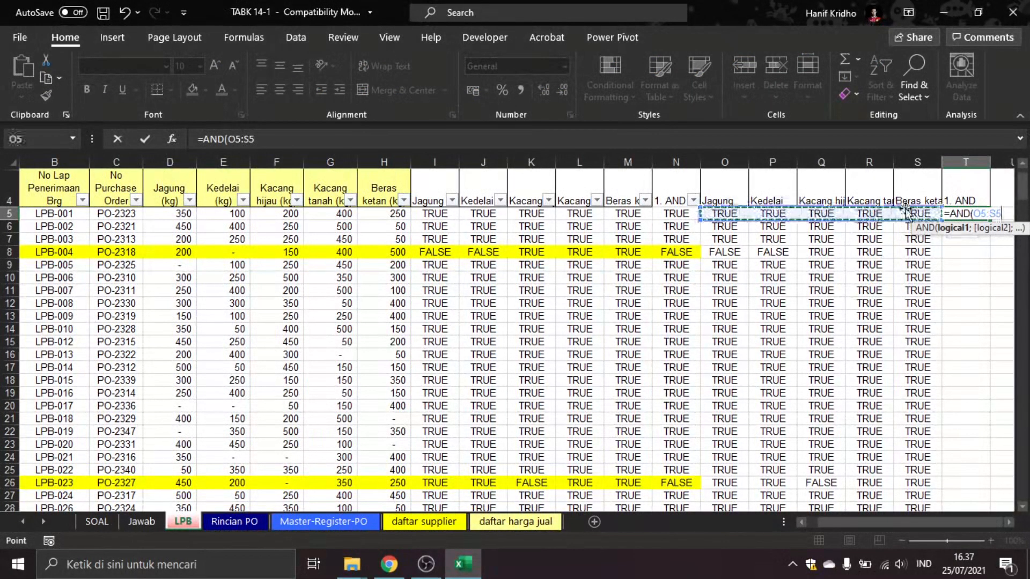
{"action": "key", "text": "Return"}
{"action": "left_click", "coordinate": [982, 214]}
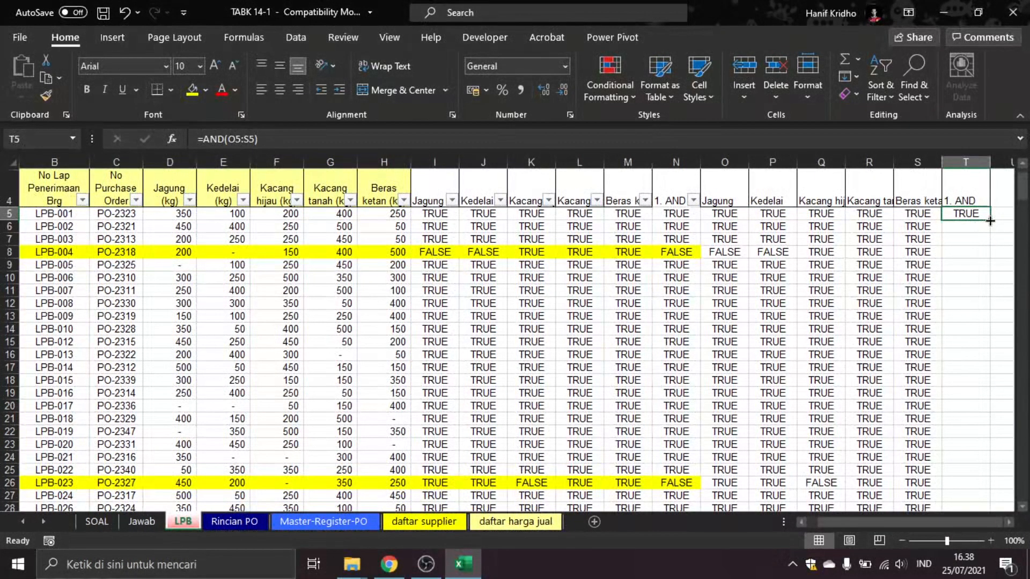
{"action": "double_click", "coordinate": [990, 221]}
- Reapply the header filters so they include columns O to T, and filter the 1. AND column in T to FALSE only
{"action": "left_click", "coordinate": [965, 183]}
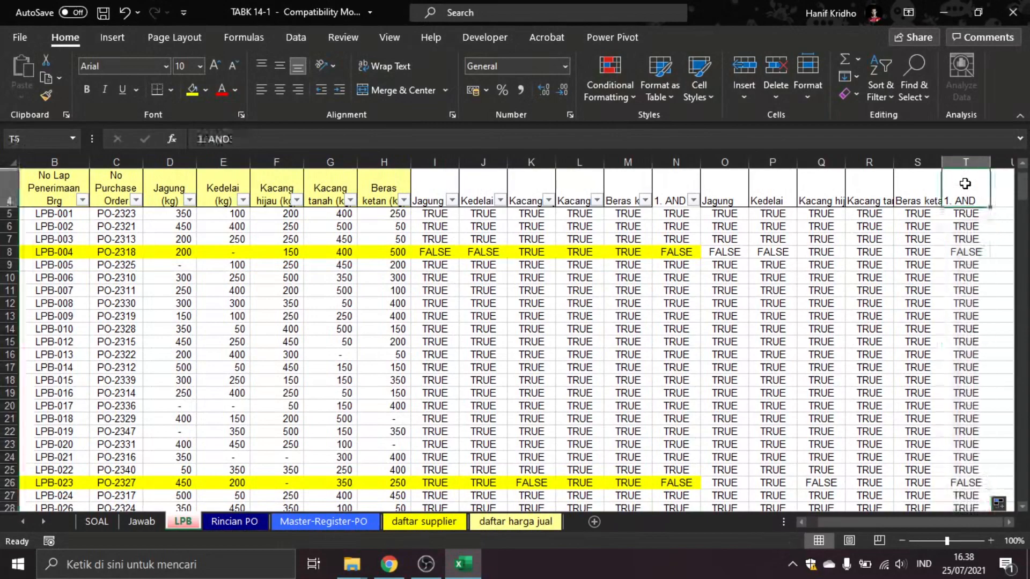
{"action": "key", "text": "ctrl+shift+l"}
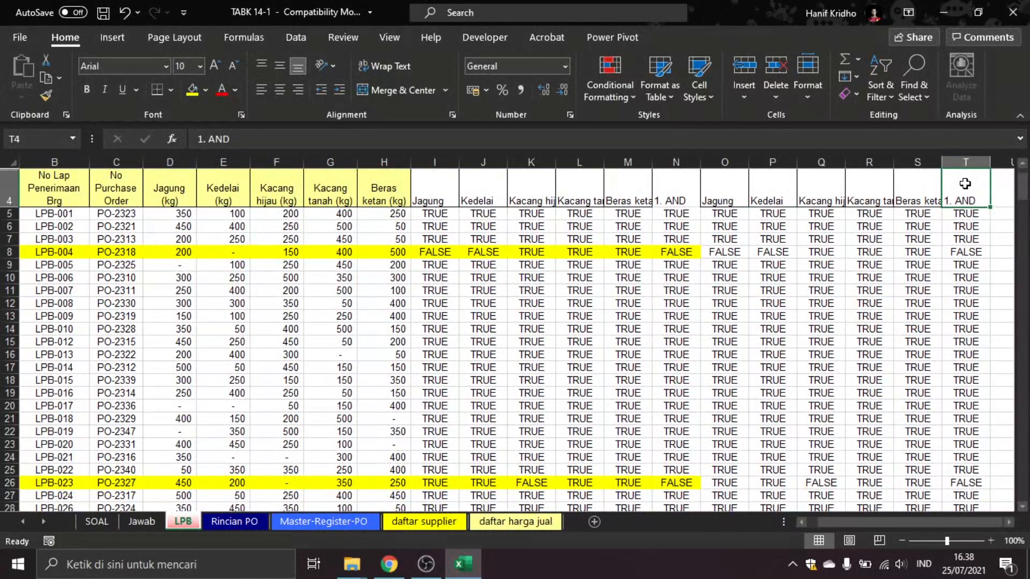
{"action": "key", "text": "ctrl+shift+l"}
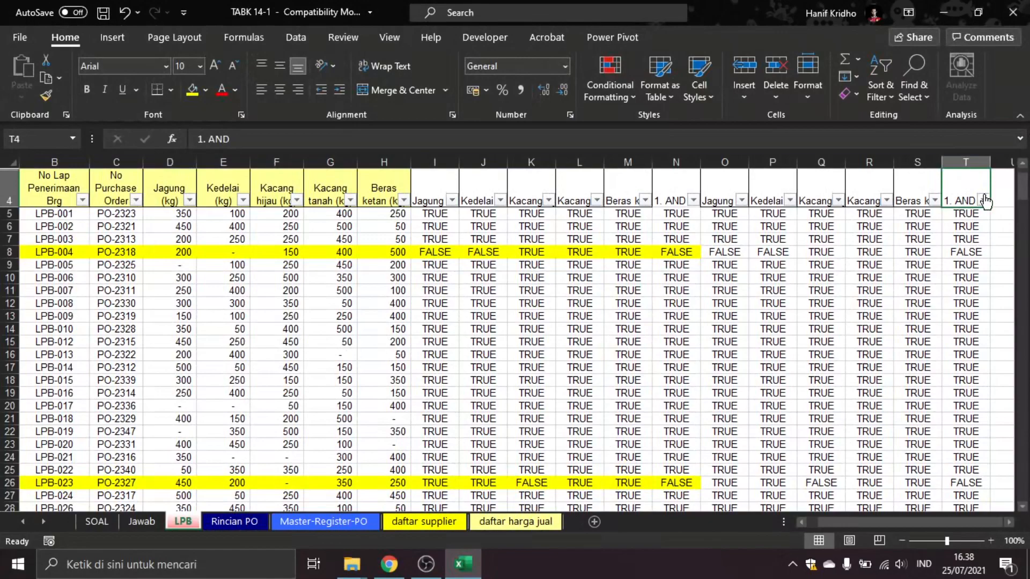
{"action": "left_click", "coordinate": [982, 200]}
{"action": "left_click", "coordinate": [838, 406]}
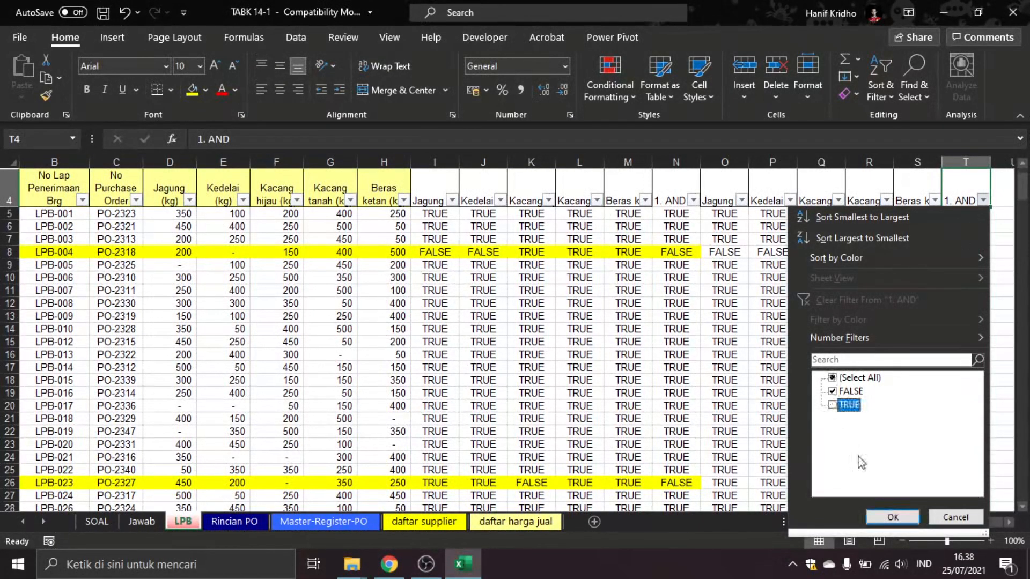
{"action": "left_click", "coordinate": [891, 516]}
- Highlight the filtered cells in columns O to T yellow, save the workbook and clear the filter on LPB
{"action": "left_click_drag", "start_coordinate": [960, 213], "coordinate": [704, 315]}
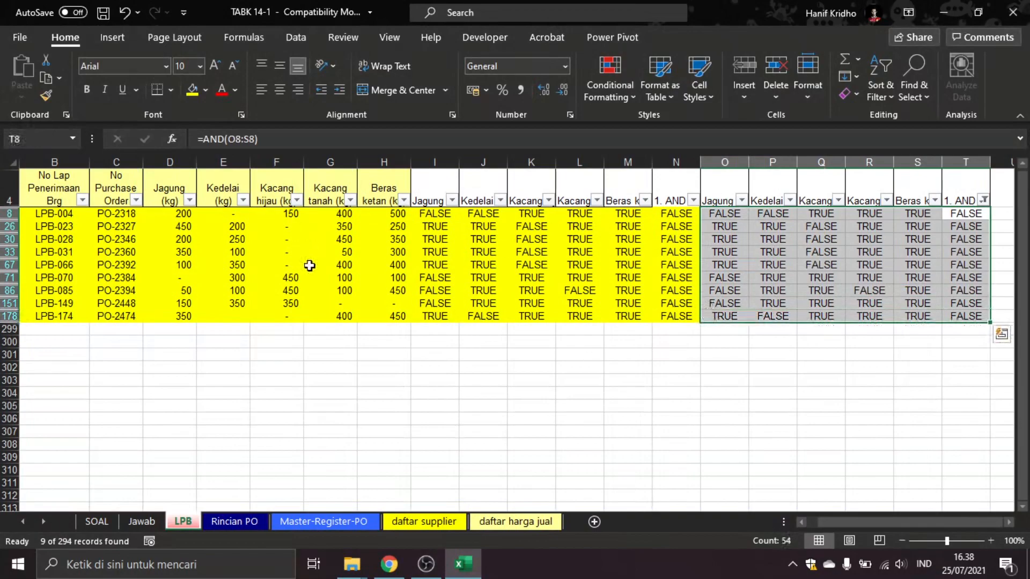
{"action": "left_click", "coordinate": [192, 89]}
{"action": "left_click", "coordinate": [572, 367]}
{"action": "key", "text": "ctrl+s"}
{"action": "left_click", "coordinate": [444, 434]}
{"action": "key", "text": "alt+h"}
{"action": "key", "text": "s"}
{"action": "key", "text": "c"}
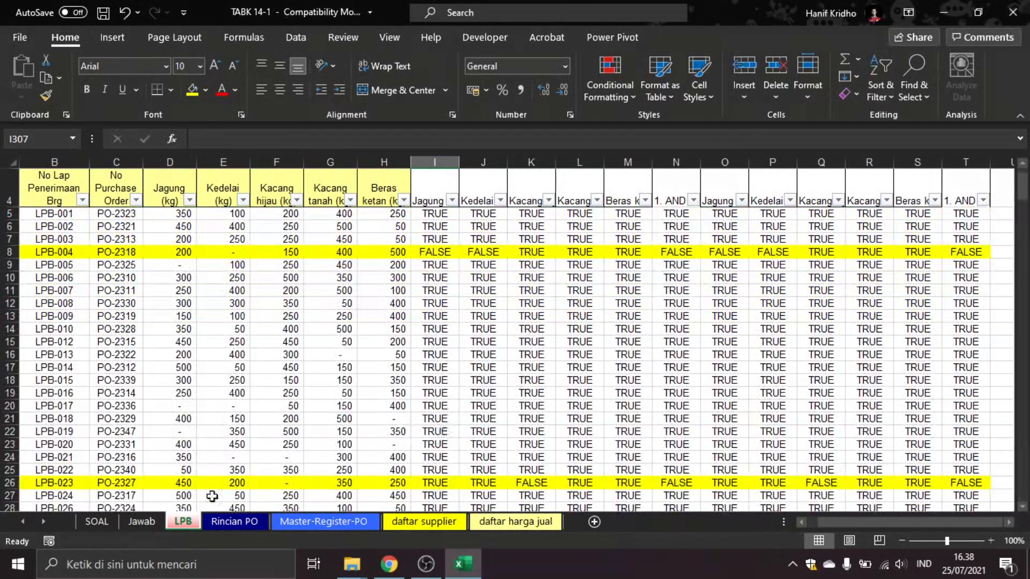
- Review question 3 on the SOAL sheet and the products listed per purchase order in Rincian PO
{"action": "left_click", "coordinate": [110, 520]}
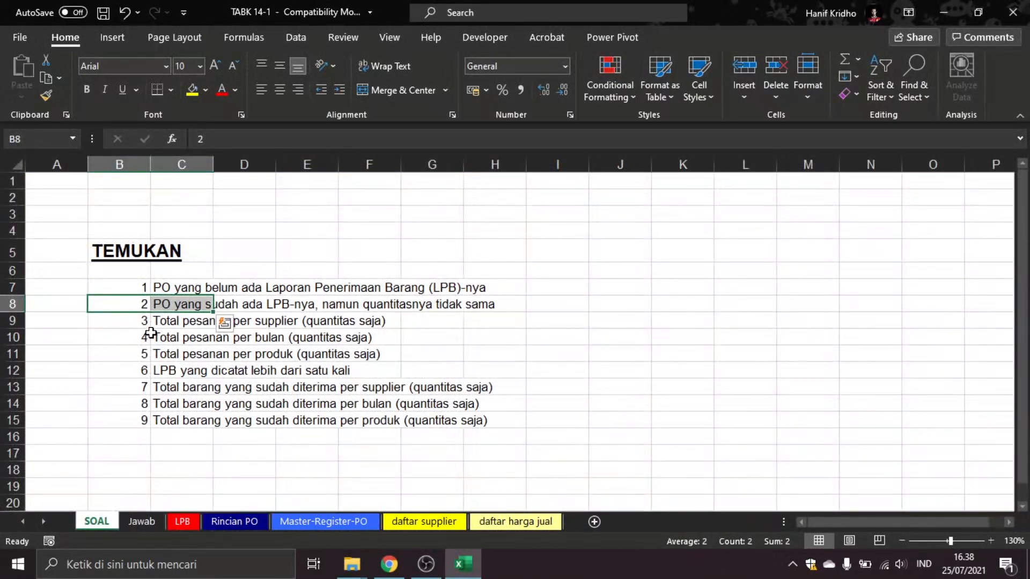
{"action": "left_click_drag", "start_coordinate": [140, 322], "coordinate": [171, 322]}
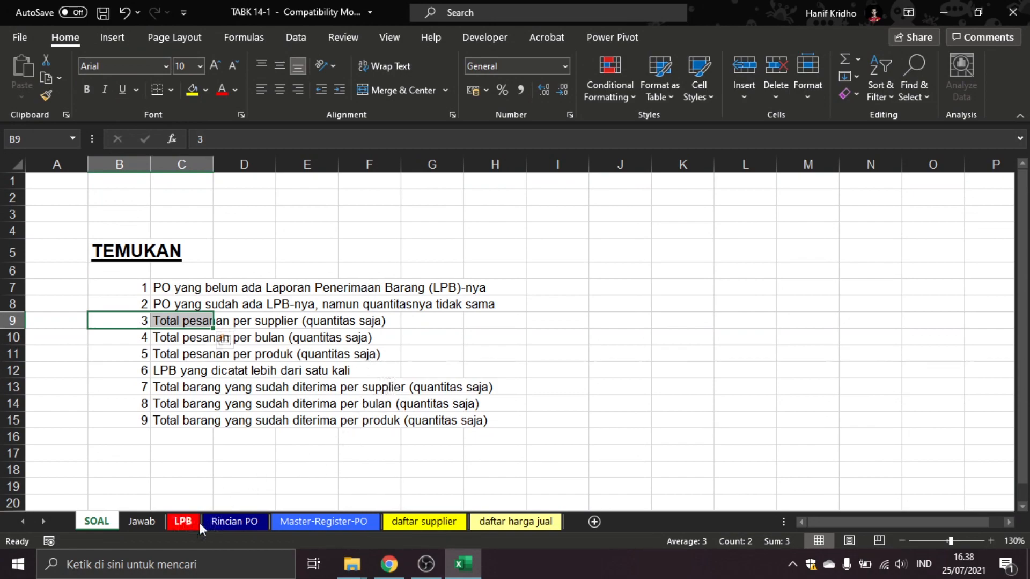
{"action": "left_click", "coordinate": [226, 523]}
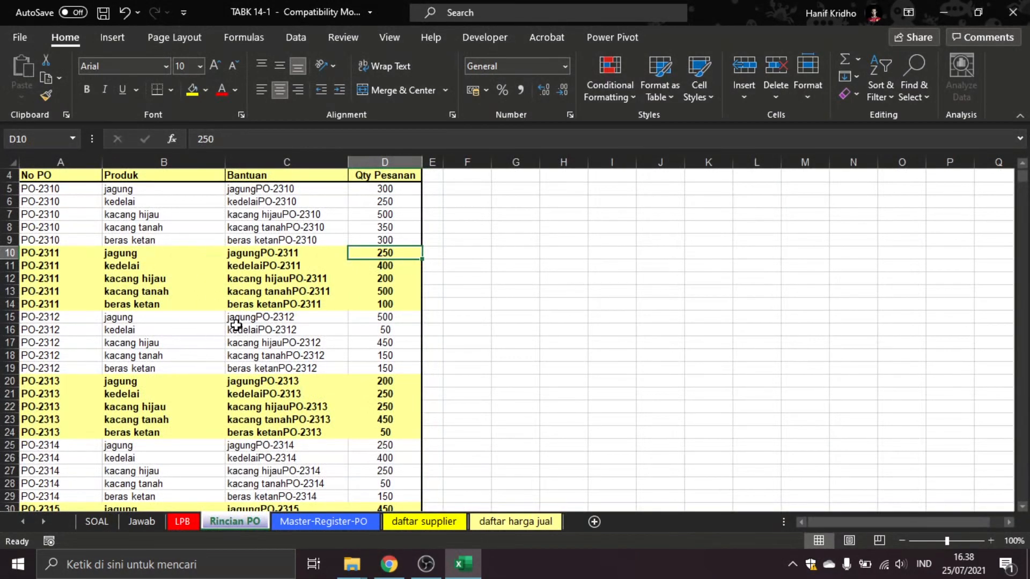
{"action": "left_click_drag", "start_coordinate": [143, 186], "coordinate": [152, 240]}
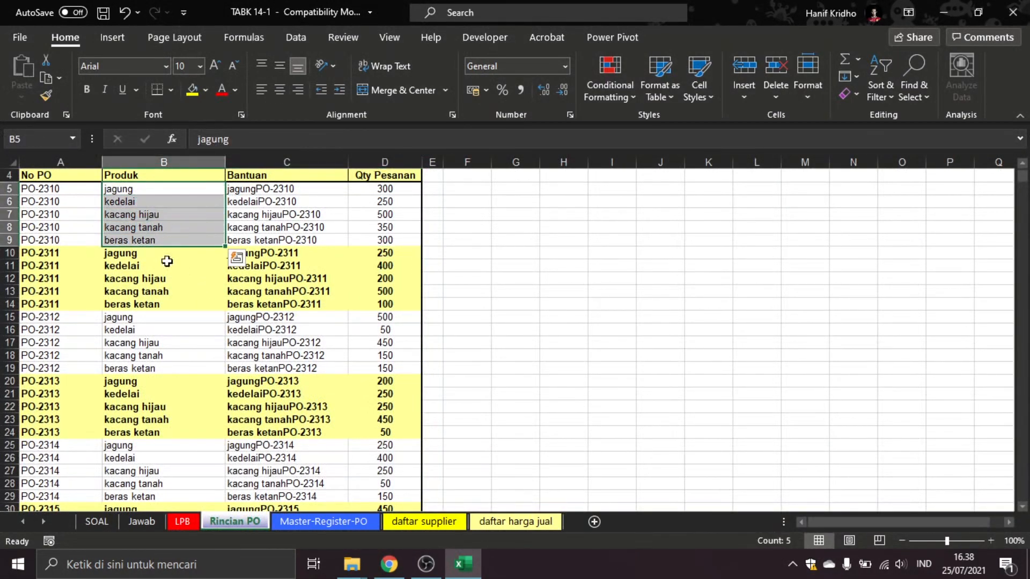
- Clear the filter on the Master-Register-PO sheet and save the workbook
{"action": "left_click", "coordinate": [303, 520]}
{"action": "left_click", "coordinate": [196, 382]}
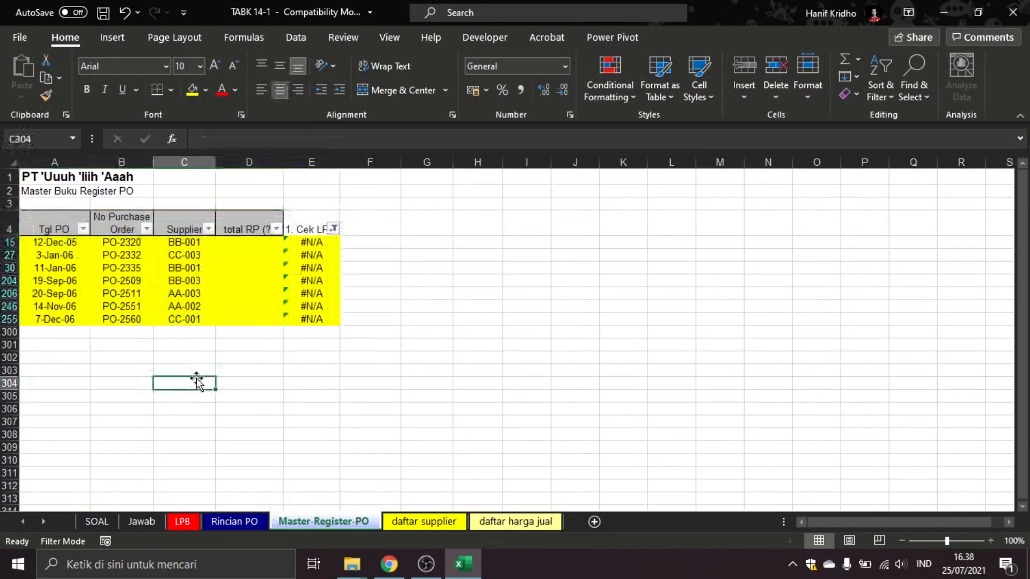
{"action": "key", "text": "alt+a"}
{"action": "key", "text": "c"}
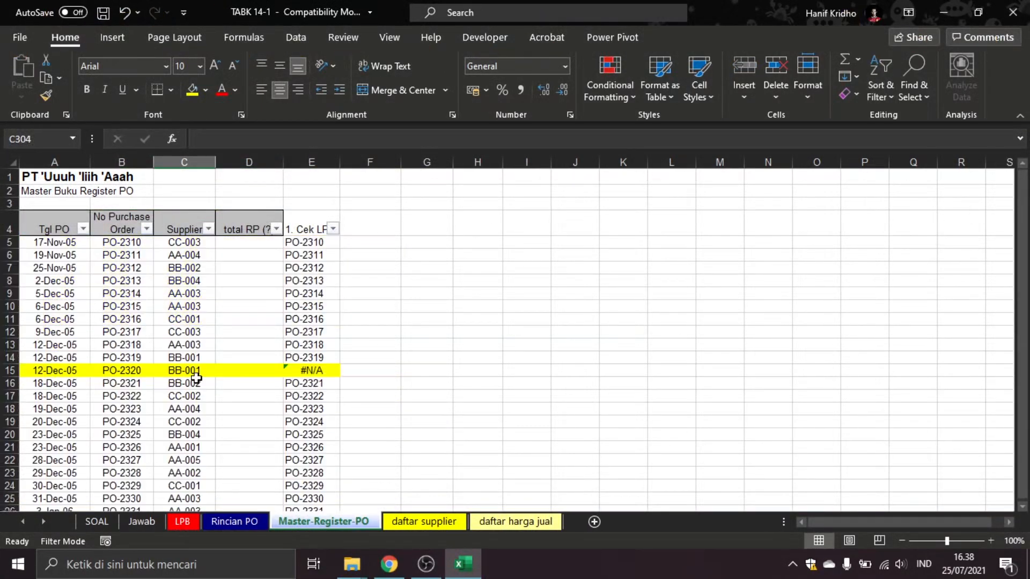
{"action": "left_click", "coordinate": [228, 383]}
{"action": "key", "text": "ctrl+s"}
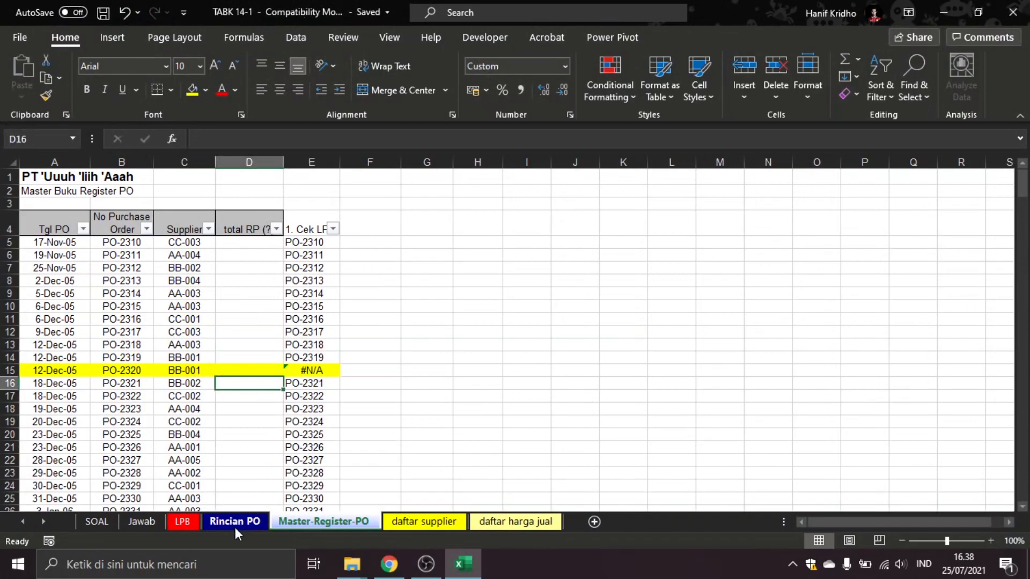
- Copy question 3, Total pesanan per supplier (quantitas saja), with its number from SOAL to B30 of the Jawab sheet
{"action": "left_click", "coordinate": [235, 521]}
{"action": "left_click", "coordinate": [102, 522]}
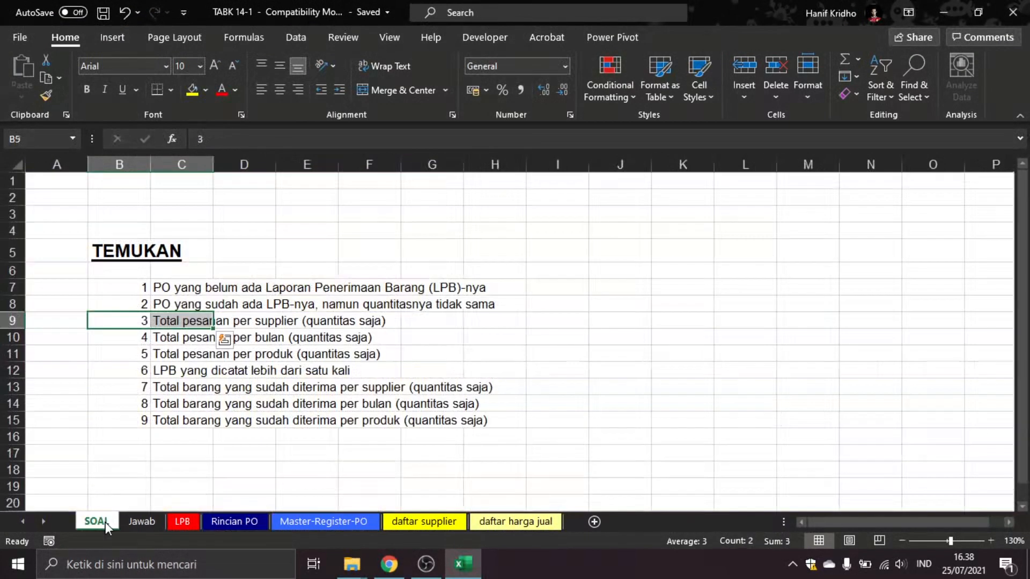
{"action": "key", "text": "ctrl+c"}
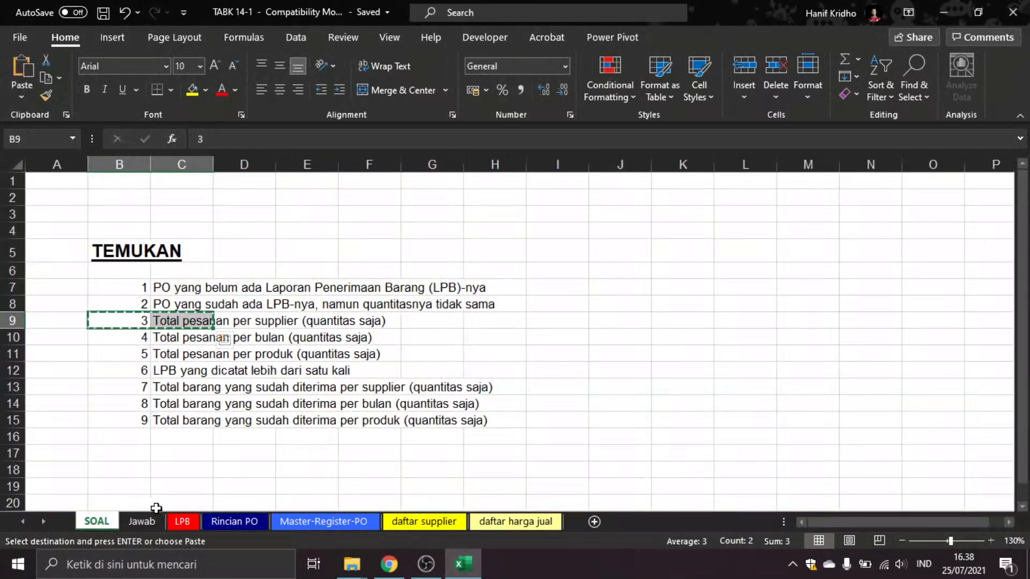
{"action": "left_click", "coordinate": [143, 521]}
{"action": "scroll", "coordinate": [148, 433], "scroll_direction": "down", "scroll_amount": 2}
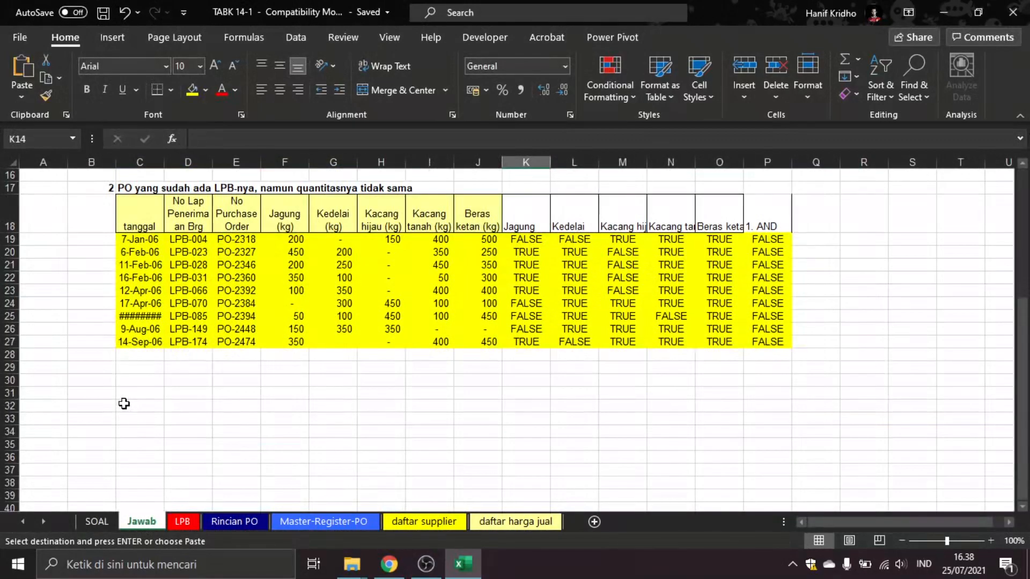
{"action": "left_click", "coordinate": [108, 382]}
{"action": "key", "text": "Return"}
{"action": "left_click", "coordinate": [175, 397]}
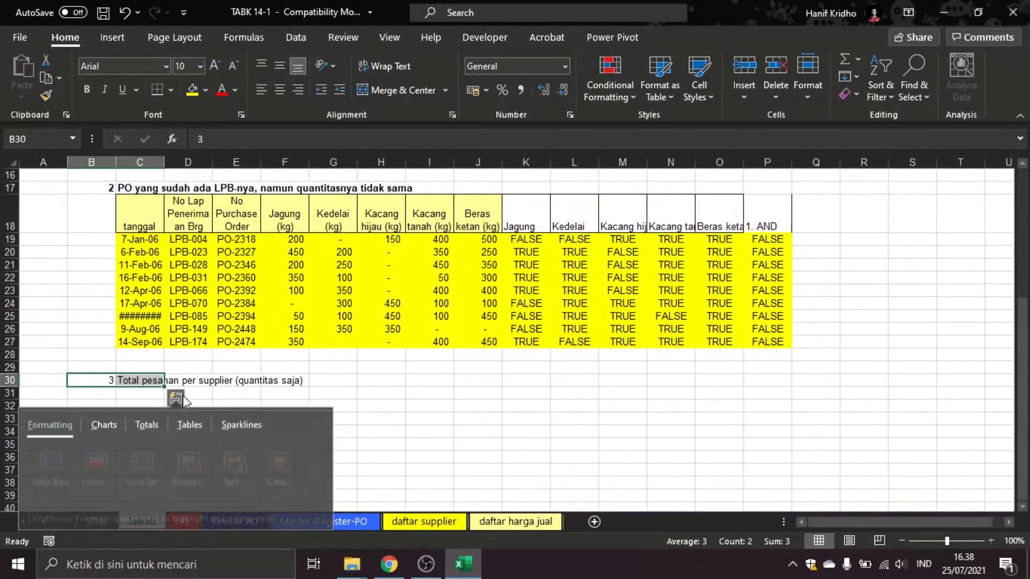
{"action": "left_click", "coordinate": [268, 393]}
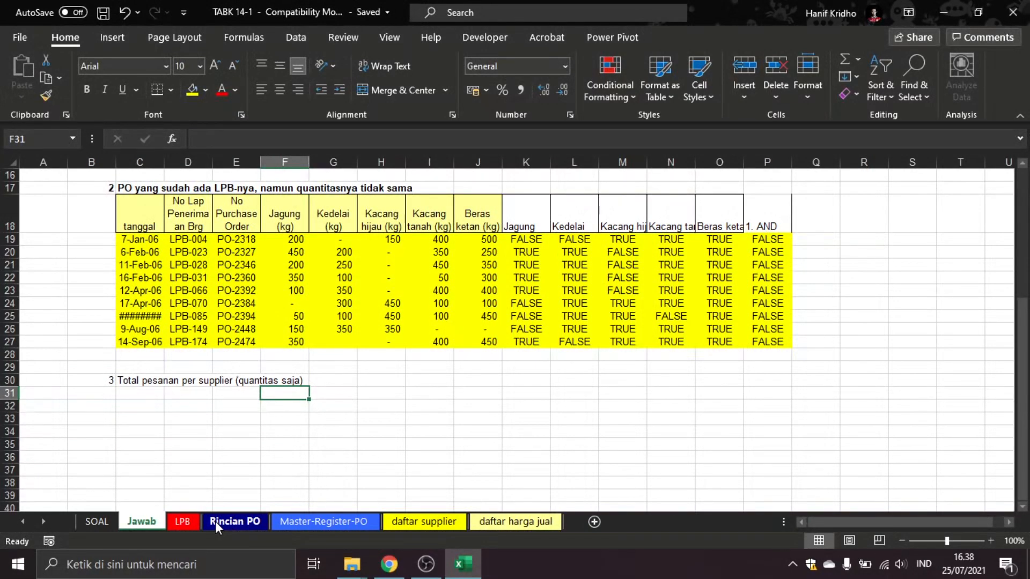
- Widen column E of the Rincian PO sheet and enter the header Kode Supplier in E4
{"action": "left_click", "coordinate": [214, 521]}
{"action": "left_click_drag", "start_coordinate": [443, 162], "coordinate": [515, 162]}
{"action": "left_click", "coordinate": [479, 176]}
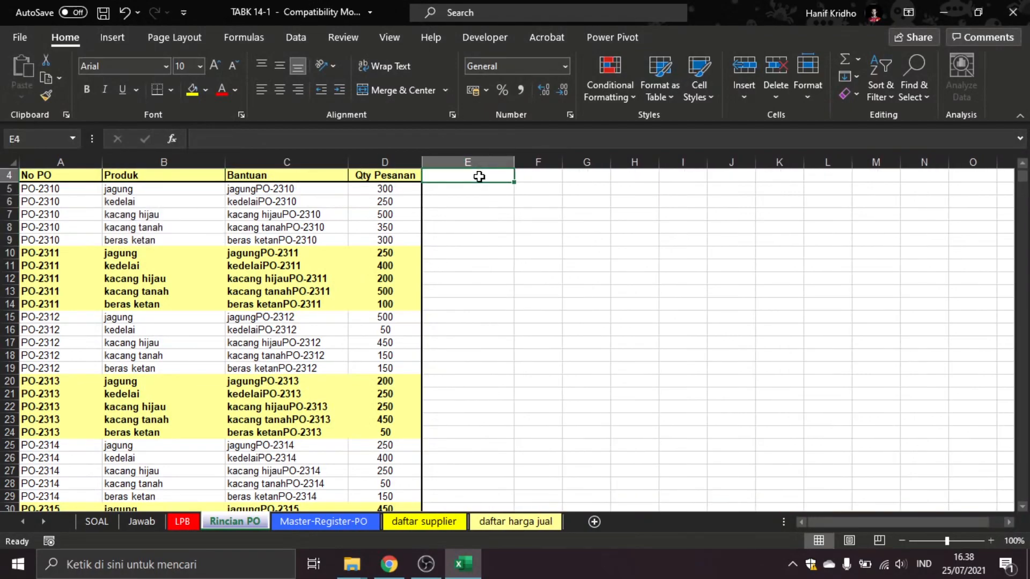
{"action": "type", "text": "kode"}
{"action": "key", "text": "BackSpace"}
{"action": "key", "text": "BackSpace"}
{"action": "key", "text": "BackSpace"}
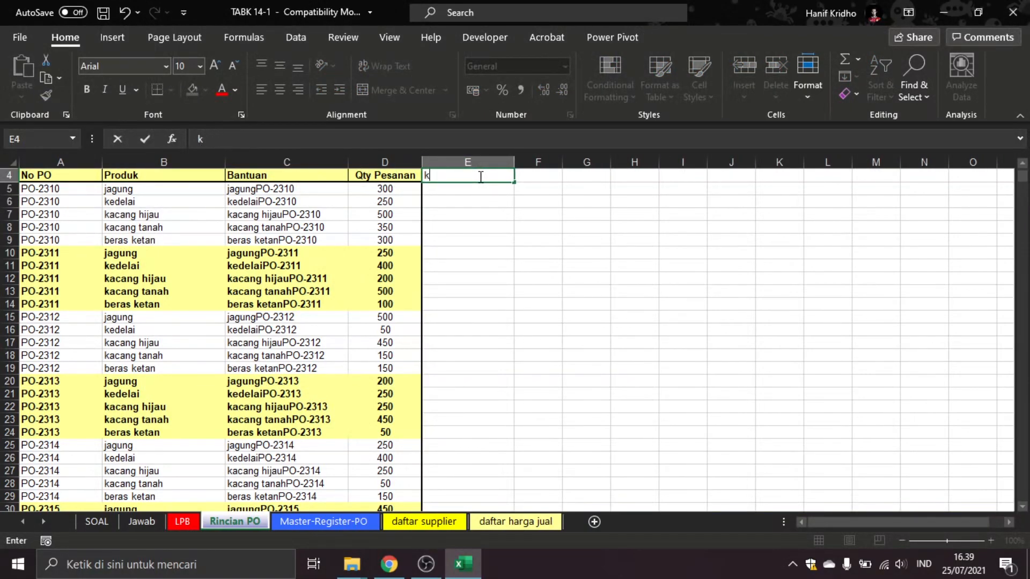
{"action": "type", "text": "ode Supplier"}
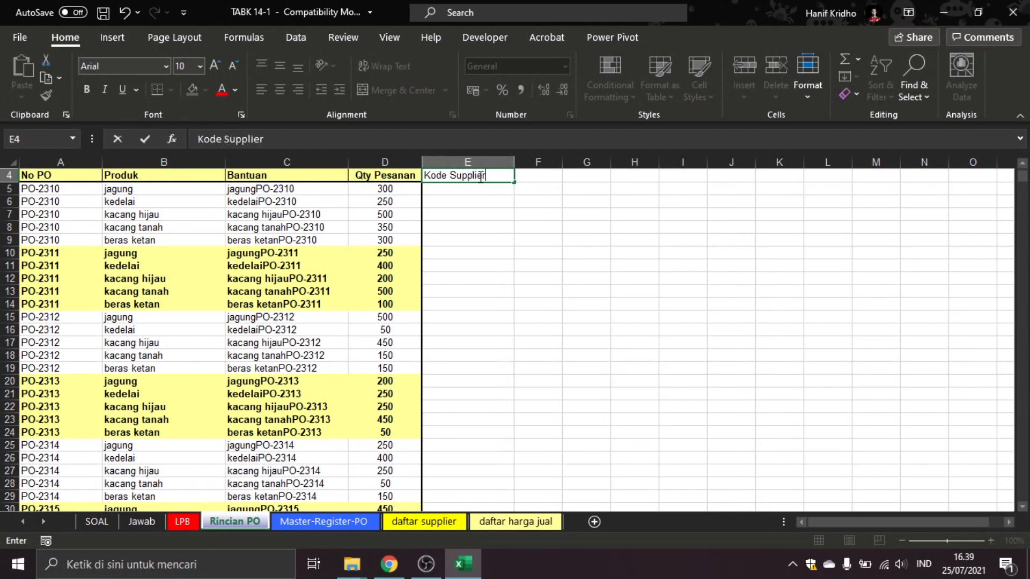
{"action": "key", "text": "Return"}
- Look up the supplier code in E5 of Rincian PO with =VLOOKUP(A5;BCSupp;2;0), using columns B:C of Master-Register-PO as the table
{"action": "type", "text": "="}
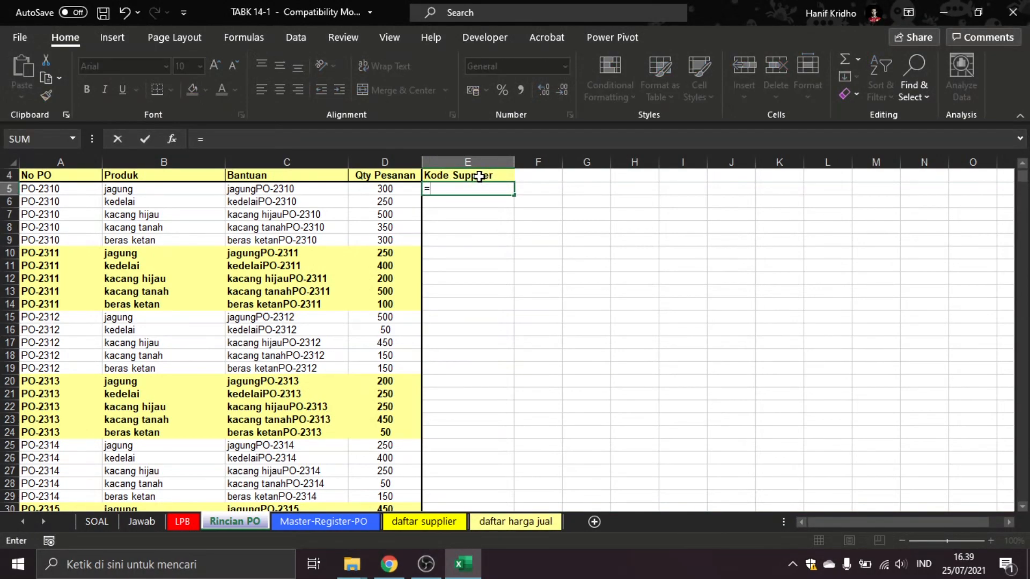
{"action": "type", "text": "vlookup("}
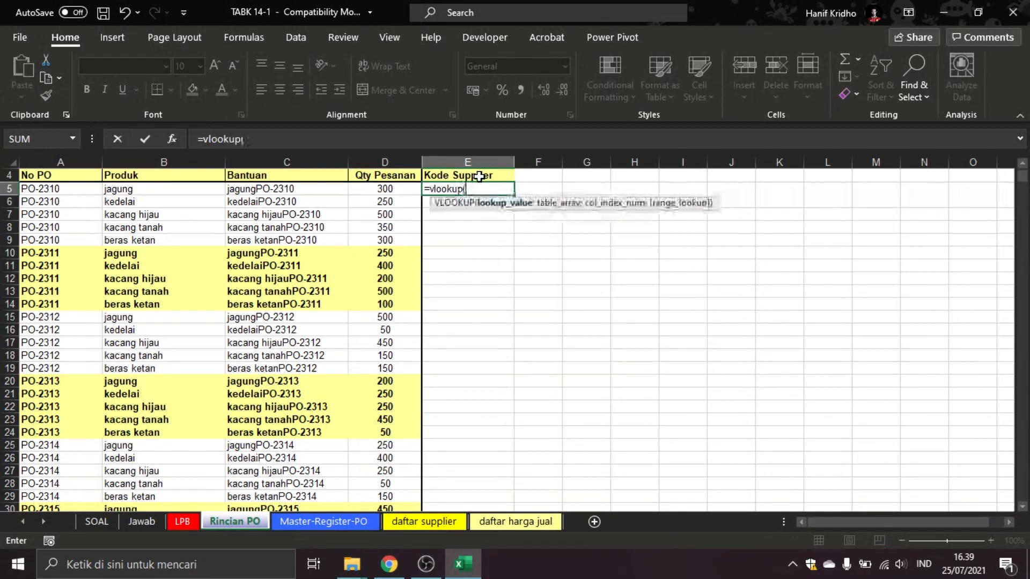
{"action": "left_click", "coordinate": [75, 191]}
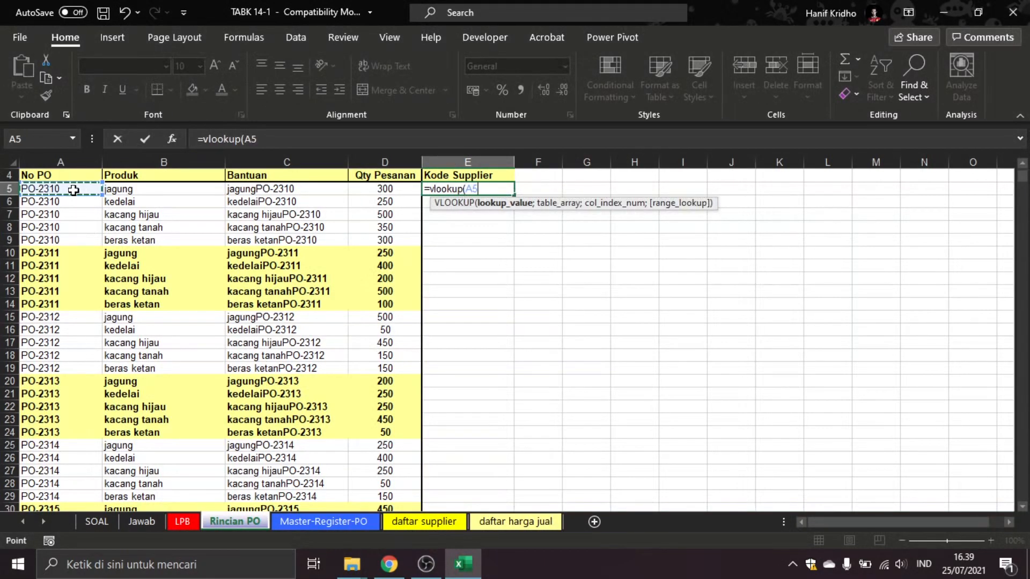
{"action": "type", "text": ";"}
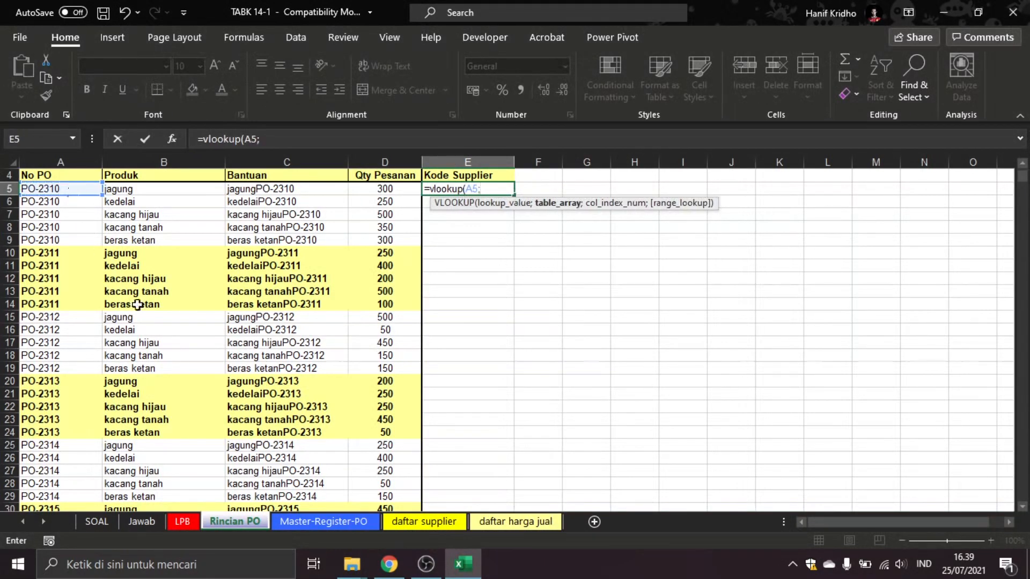
{"action": "left_click", "coordinate": [324, 522]}
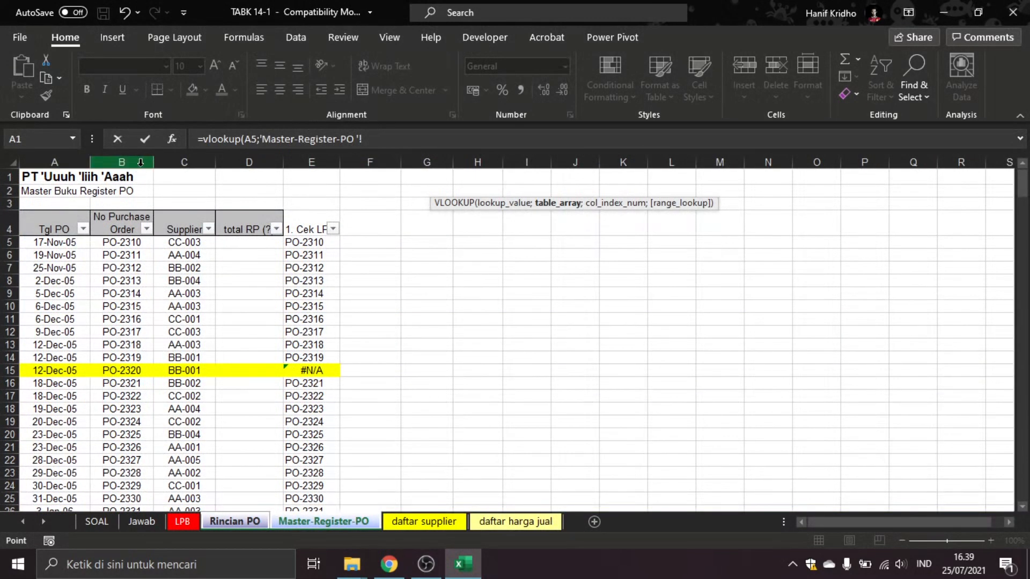
{"action": "left_click_drag", "start_coordinate": [133, 162], "coordinate": [177, 163]}
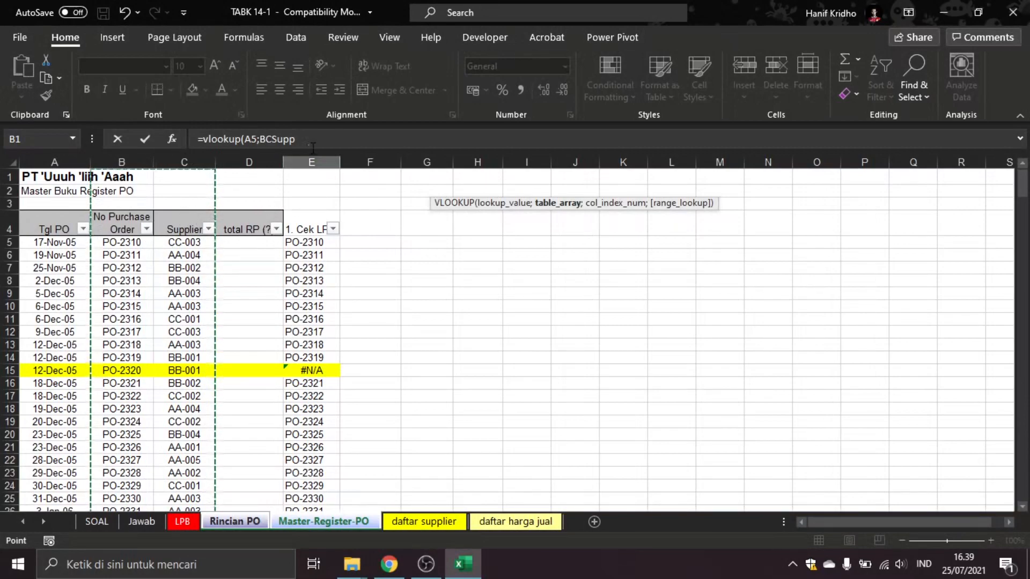
{"action": "type", "text": ";"}
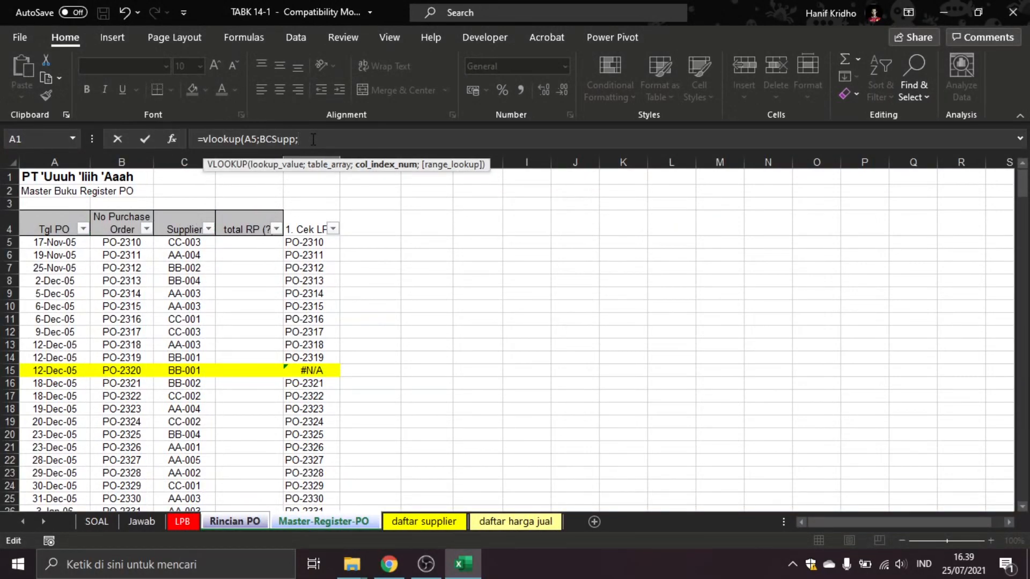
{"action": "type", "text": "2;"}
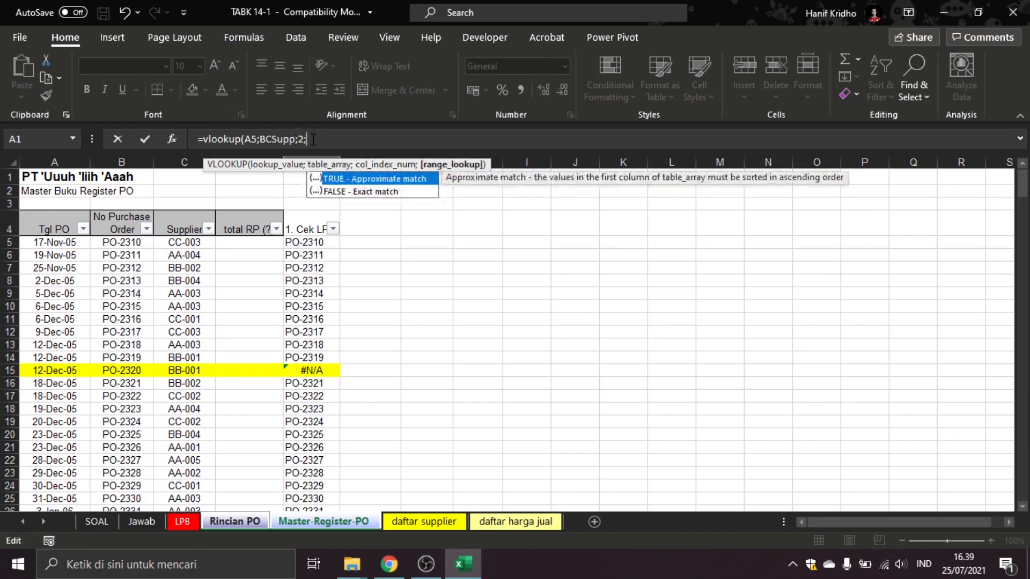
{"action": "type", "text": "0)"}
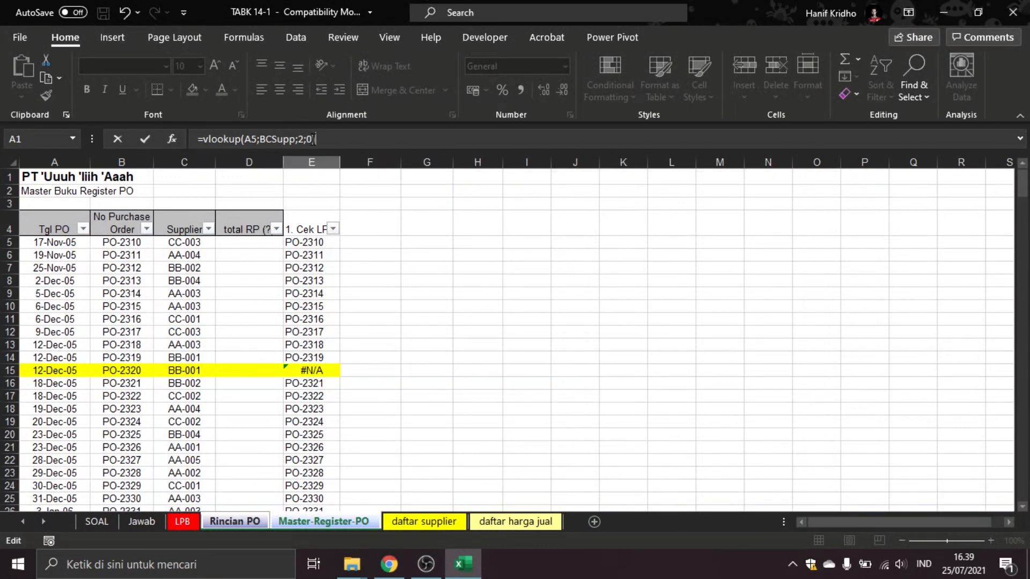
{"action": "key", "text": "Return"}
- Fill the supplier code formula from E5 down the whole Kode Supplier column and save the workbook
{"action": "left_click", "coordinate": [477, 189]}
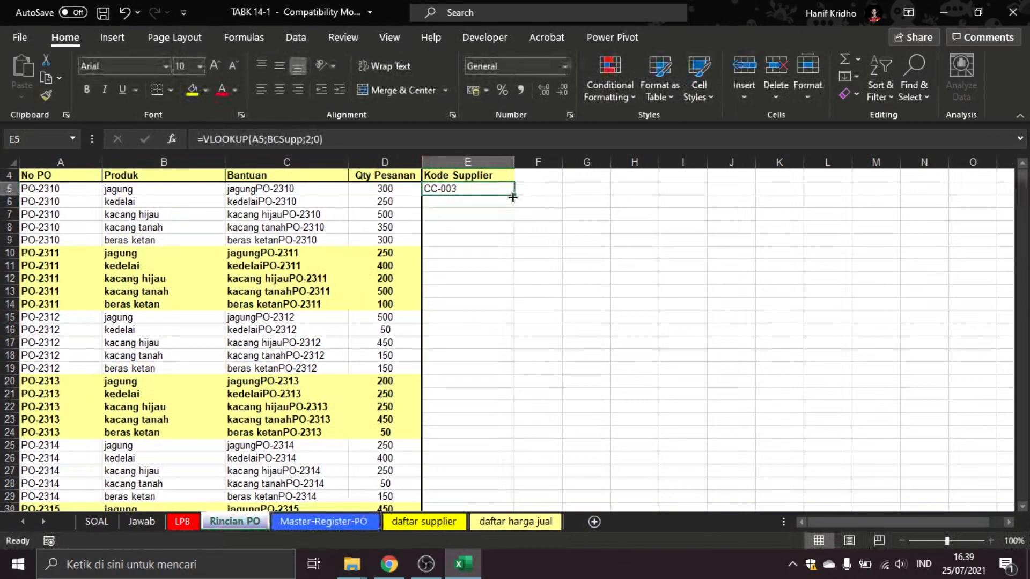
{"action": "double_click", "coordinate": [514, 195]}
{"action": "left_click", "coordinate": [630, 230]}
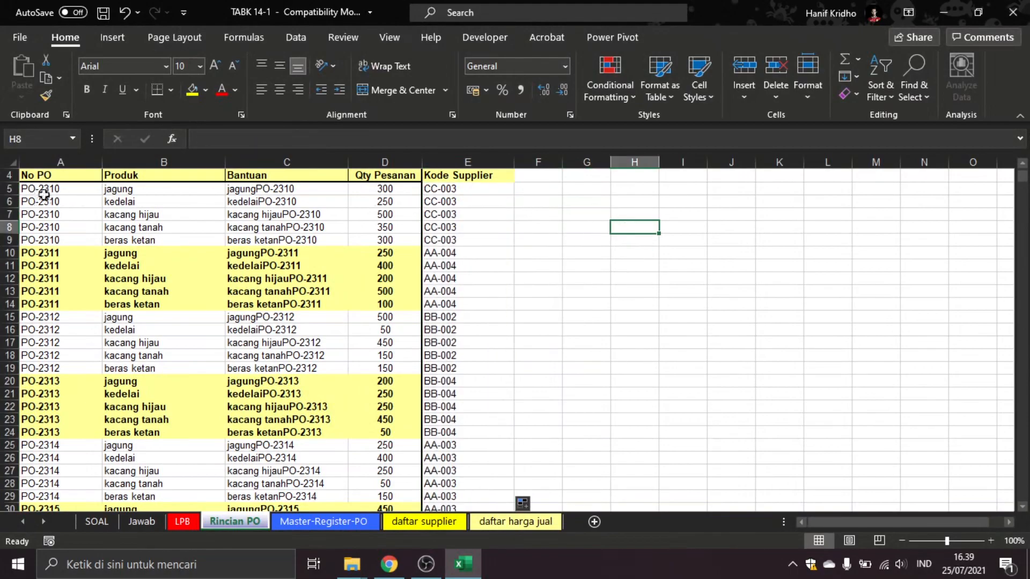
{"action": "key", "text": "ctrl+s"}
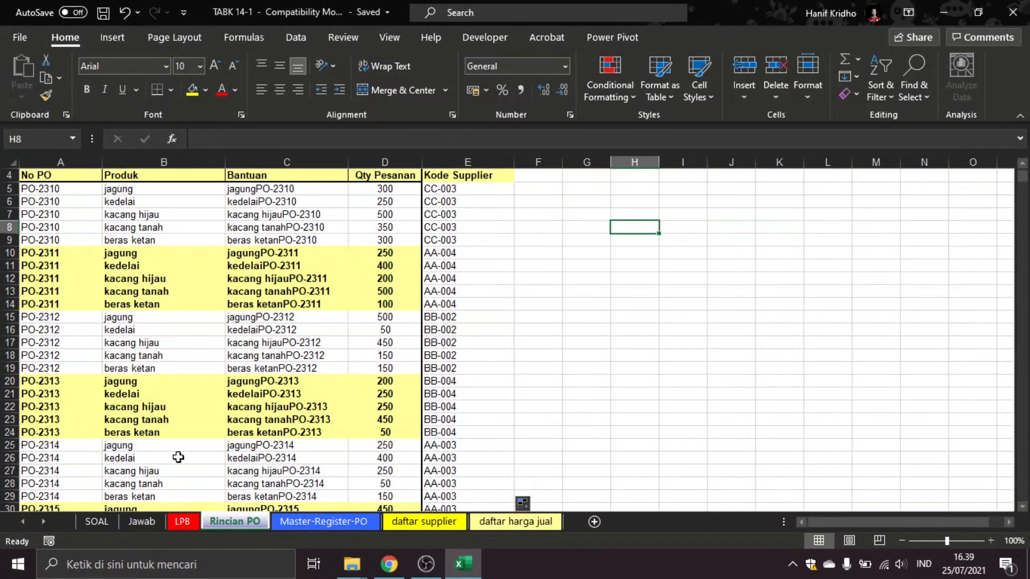
- Check the remaining questions on SOAL and enter the header Tanggal in F4 of the Rincian PO sheet
{"action": "left_click", "coordinate": [97, 522]}
{"action": "left_click", "coordinate": [291, 344]}
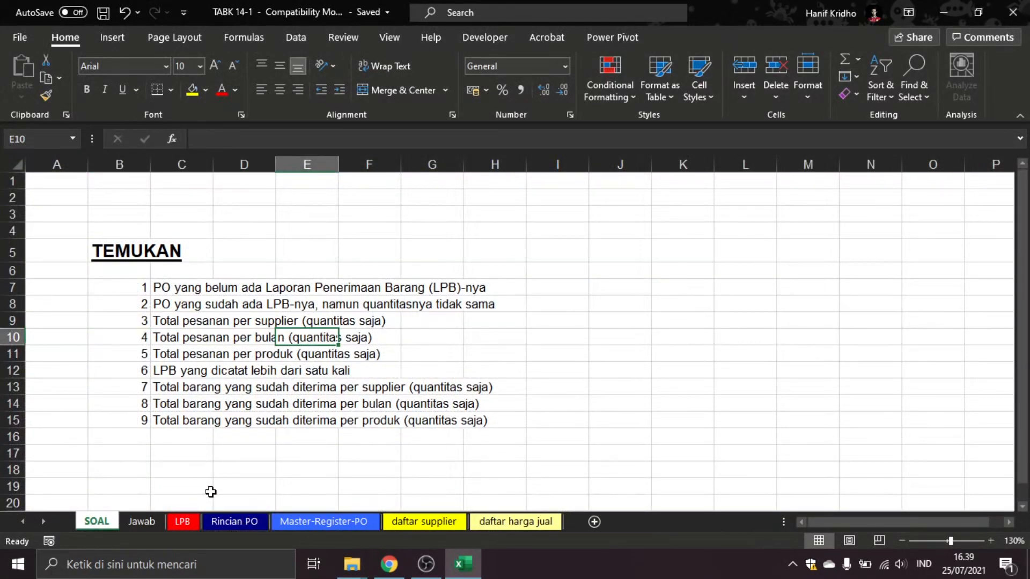
{"action": "left_click", "coordinate": [244, 522]}
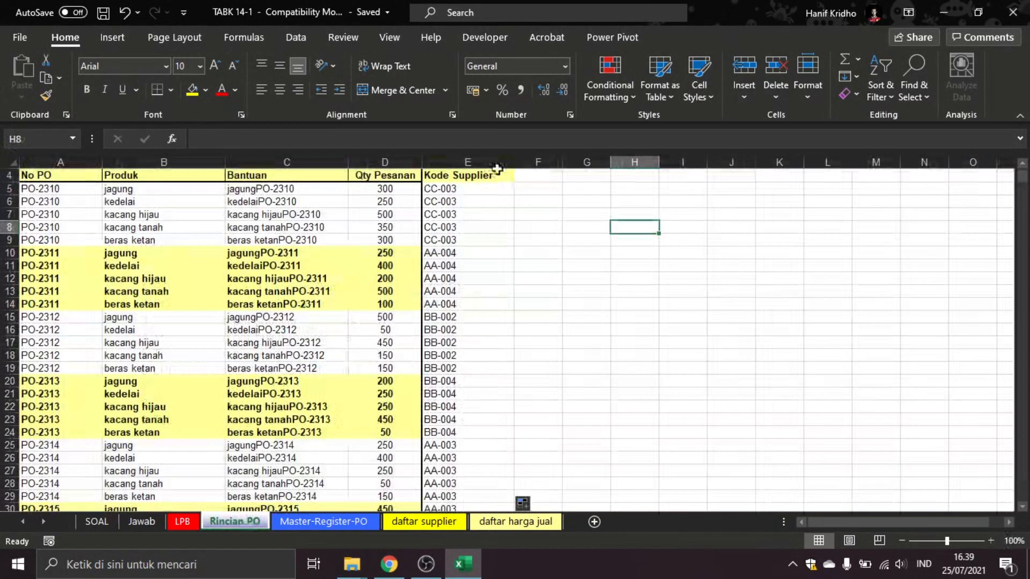
{"action": "left_click", "coordinate": [554, 177]}
{"action": "type", "text": "Tangg"}
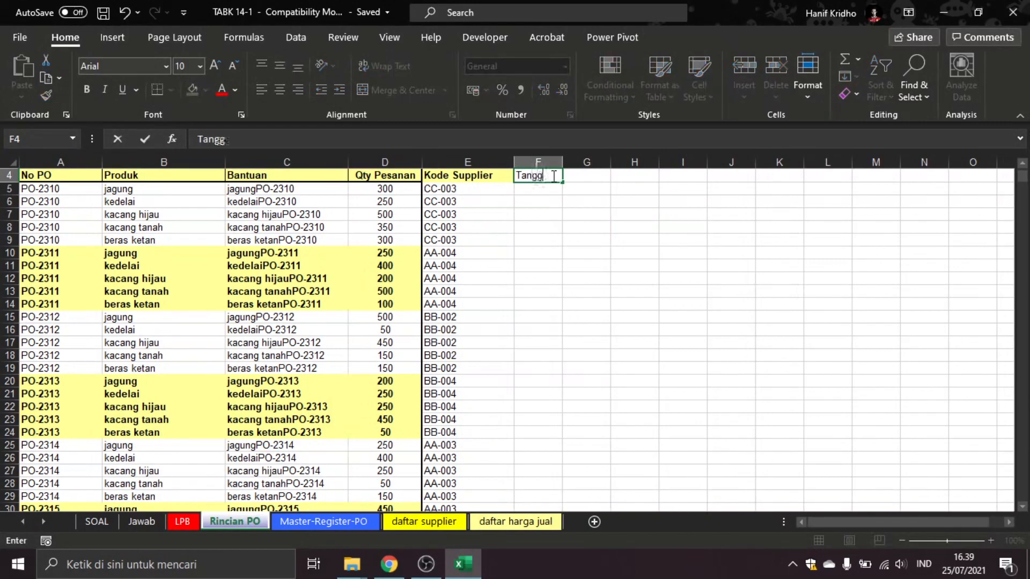
{"action": "type", "text": "al"}
{"action": "key", "text": "Return"}
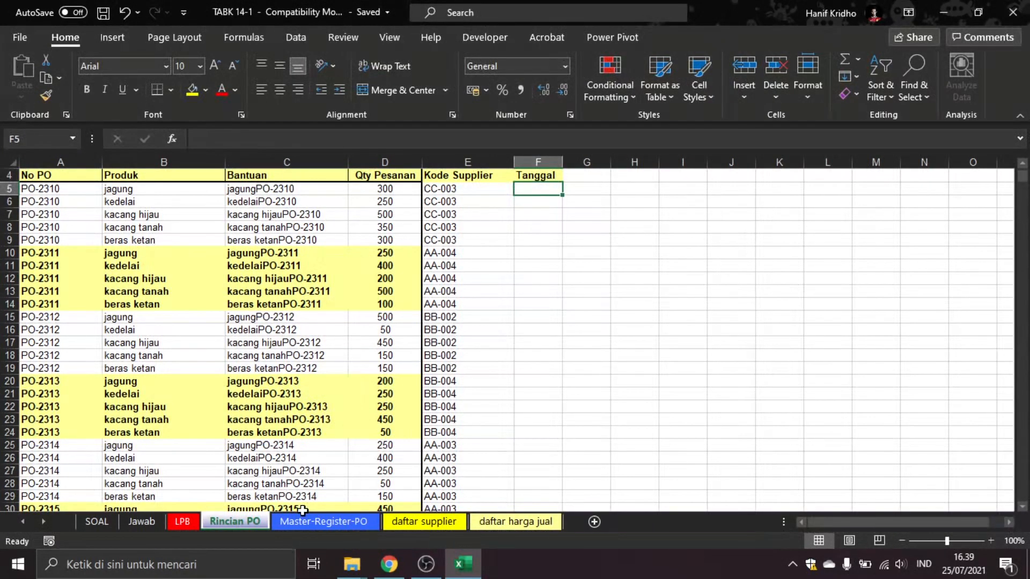
- Copy the Tgl PO column with its header from A4 down to F4 on the Master-Register-PO sheet and save the workbook
{"action": "left_click", "coordinate": [307, 523]}
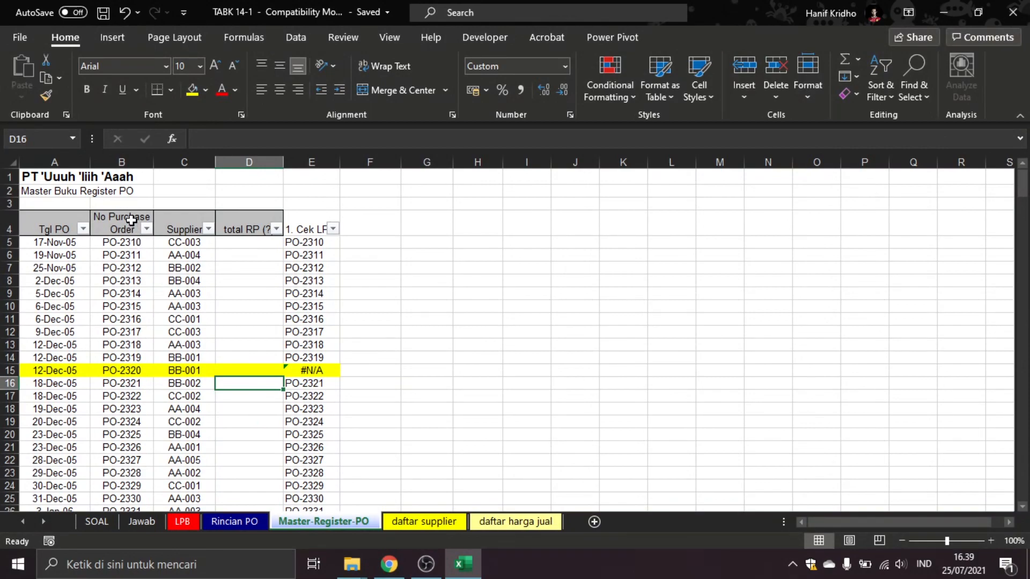
{"action": "left_click", "coordinate": [128, 157]}
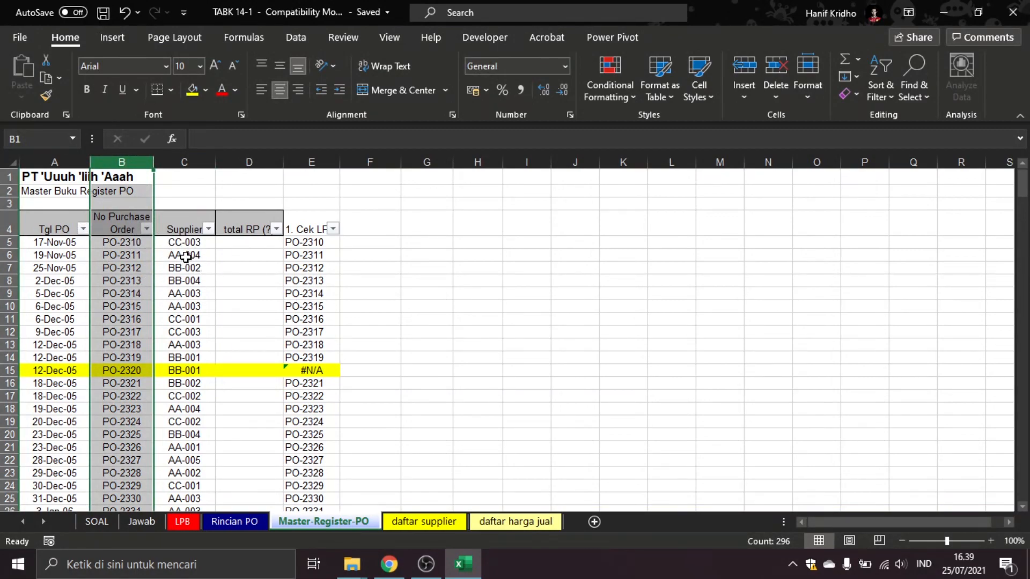
{"action": "left_click", "coordinate": [54, 226]}
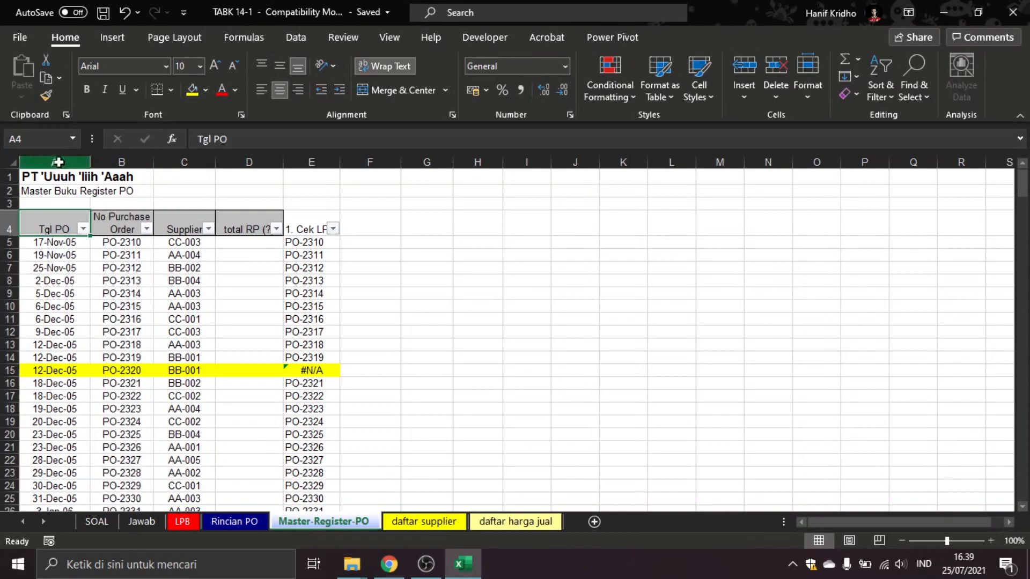
{"action": "left_click", "coordinate": [58, 162]}
{"action": "left_click", "coordinate": [44, 216]}
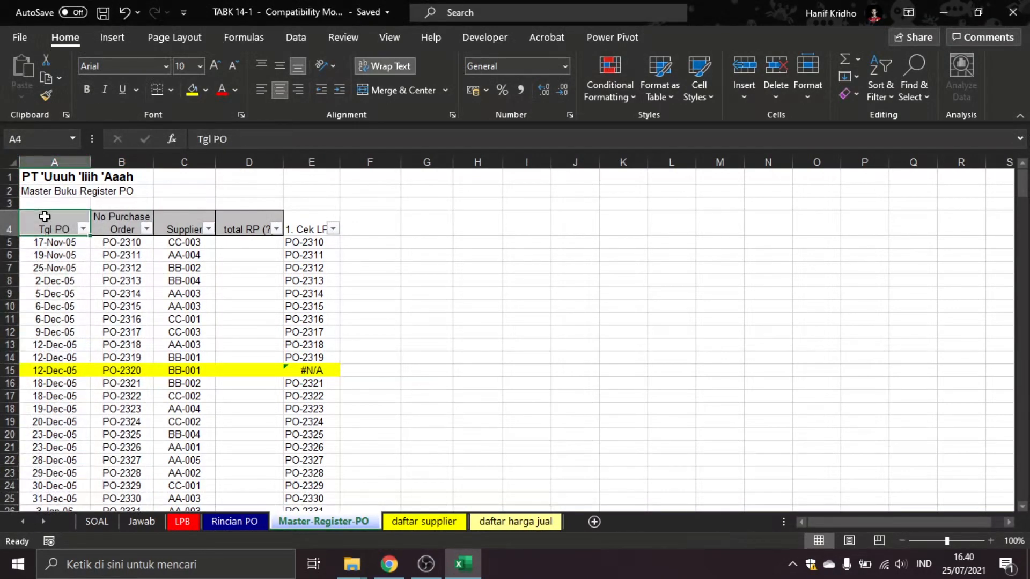
{"action": "key", "text": "ctrl+shift+Down"}
{"action": "key", "text": "ctrl+c"}
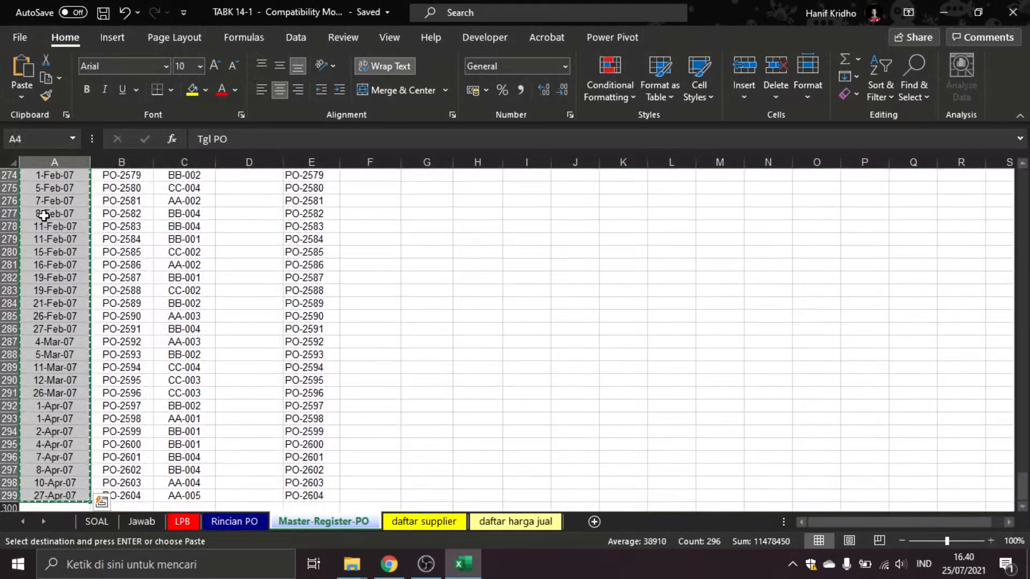
{"action": "left_click", "coordinate": [61, 494]}
{"action": "key", "text": "ctrl+Up"}
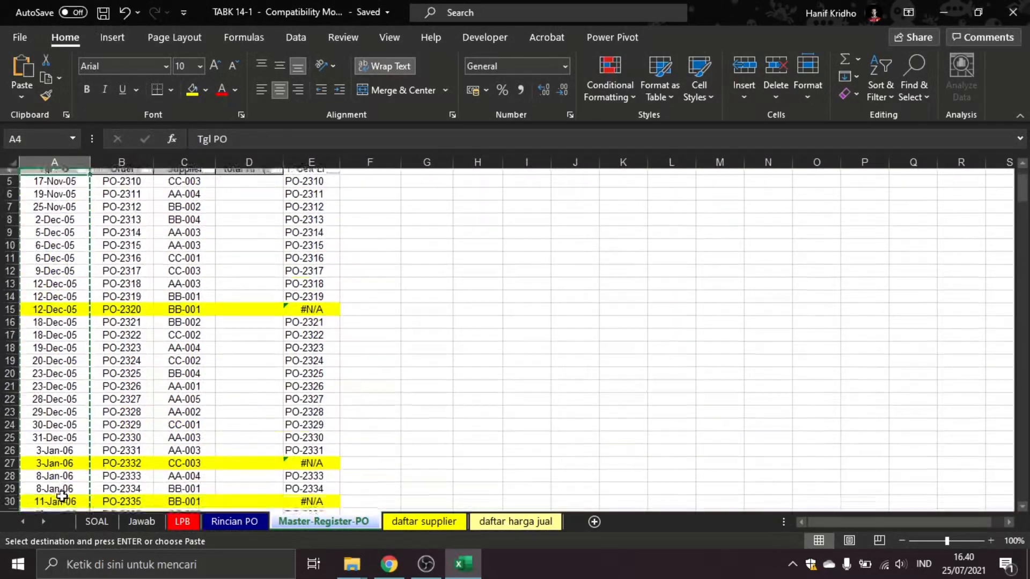
{"action": "left_click", "coordinate": [367, 185]}
{"action": "key", "text": "ctrl+v"}
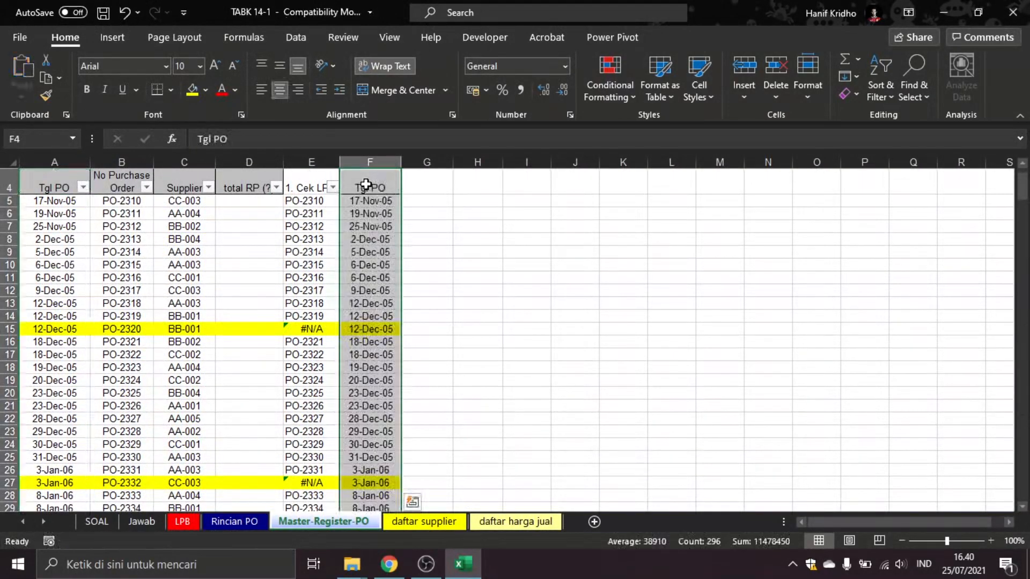
{"action": "left_click", "coordinate": [466, 215]}
{"action": "key", "text": "ctrl+s"}
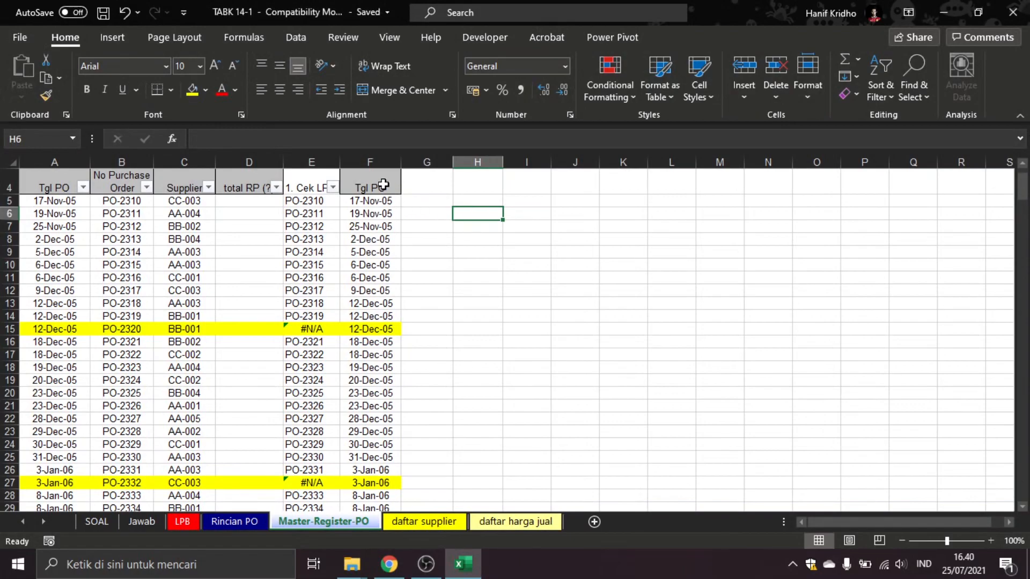
- Look up the order date in F5 of Rincian PO with =VLOOKUP(A5;'Master-Register-PO '!B:F;5;0)
{"action": "left_click", "coordinate": [378, 181]}
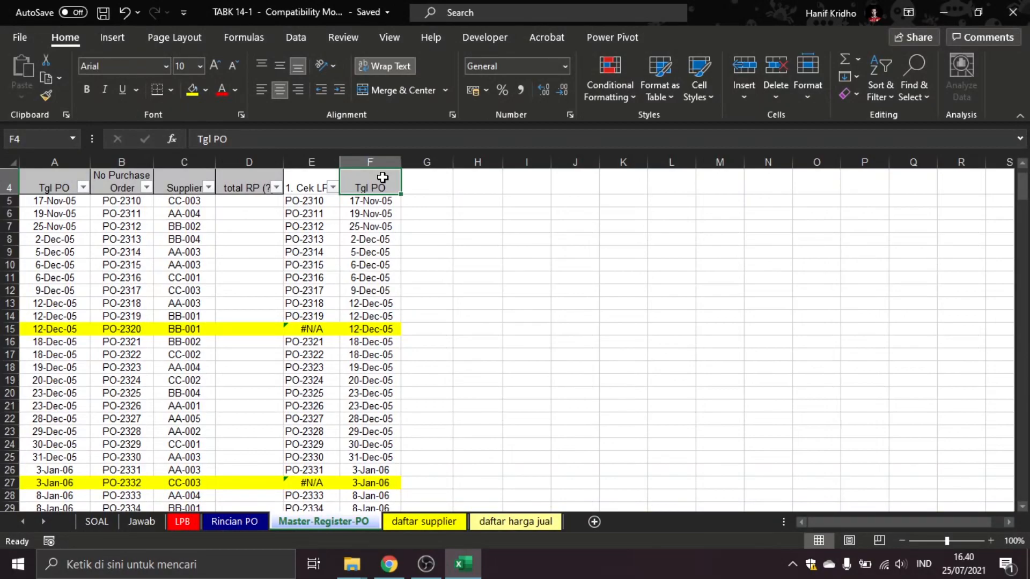
{"action": "left_click", "coordinate": [235, 521]}
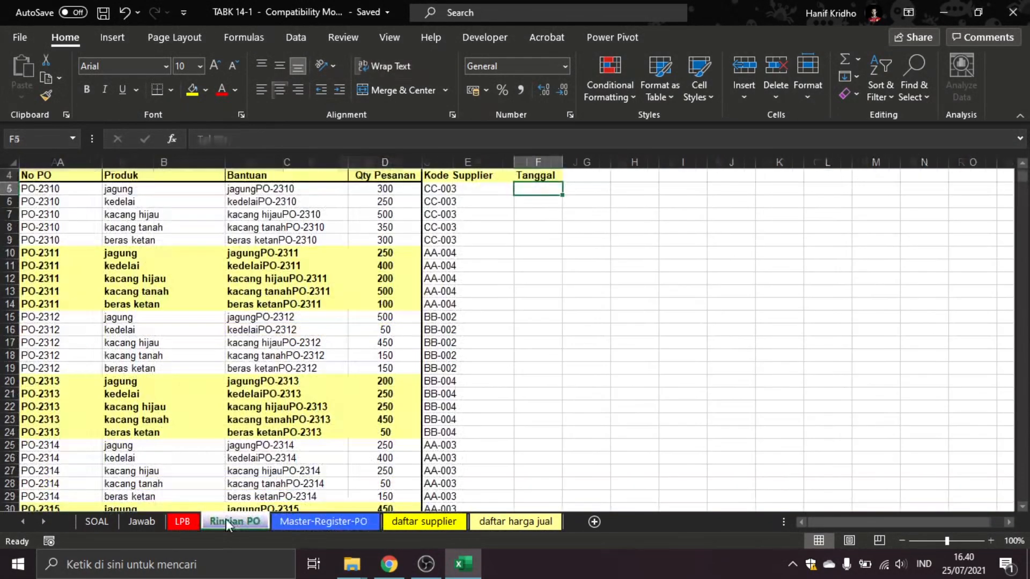
{"action": "left_click", "coordinate": [476, 192]}
{"action": "left_click", "coordinate": [543, 188]}
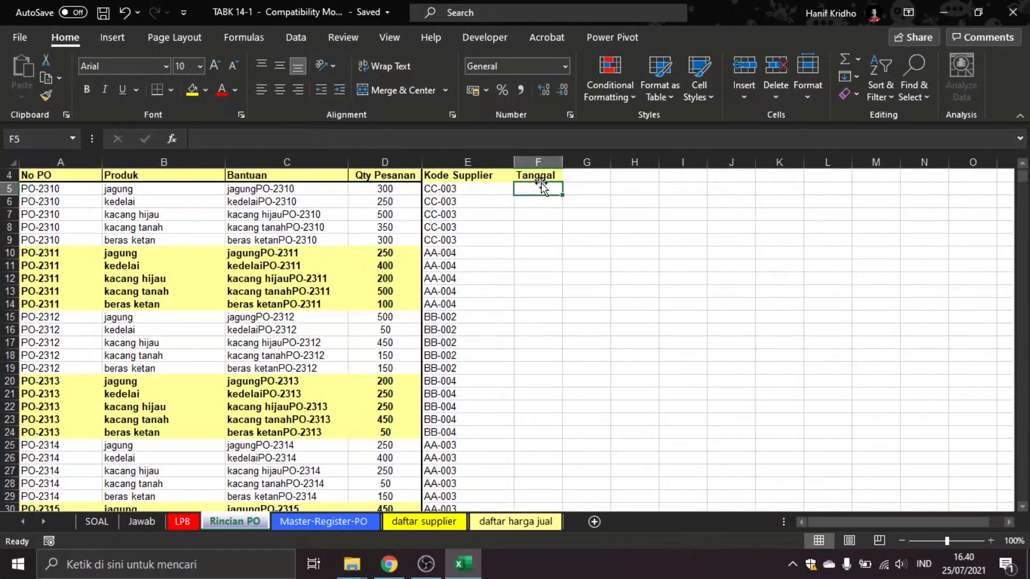
{"action": "type", "text": "=vlookup("}
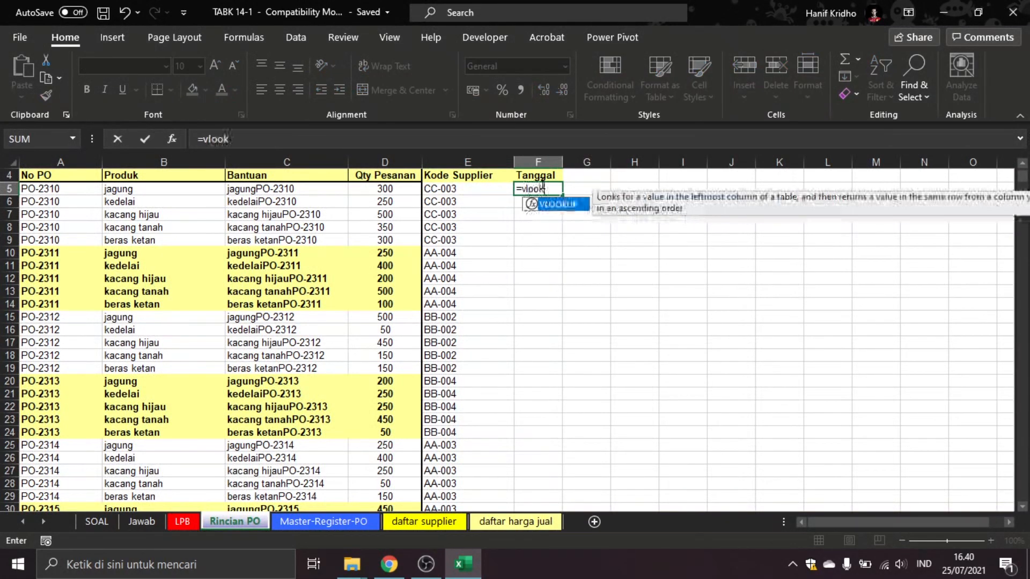
{"action": "left_click", "coordinate": [78, 189]}
{"action": "type", "text": ";"}
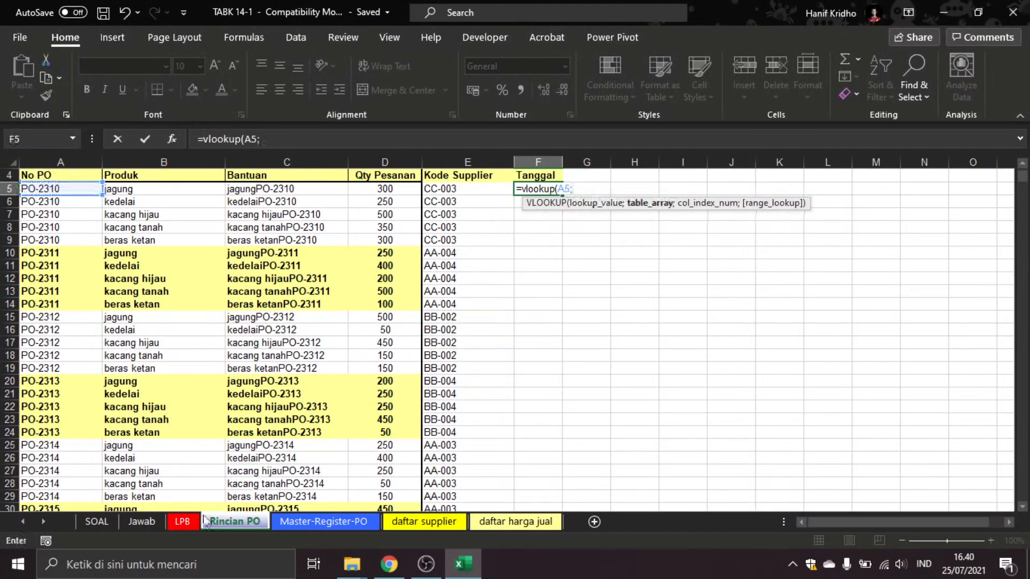
{"action": "left_click", "coordinate": [323, 522]}
{"action": "left_click", "coordinate": [131, 160]}
{"action": "left_click_drag", "start_coordinate": [132, 157], "coordinate": [378, 162]}
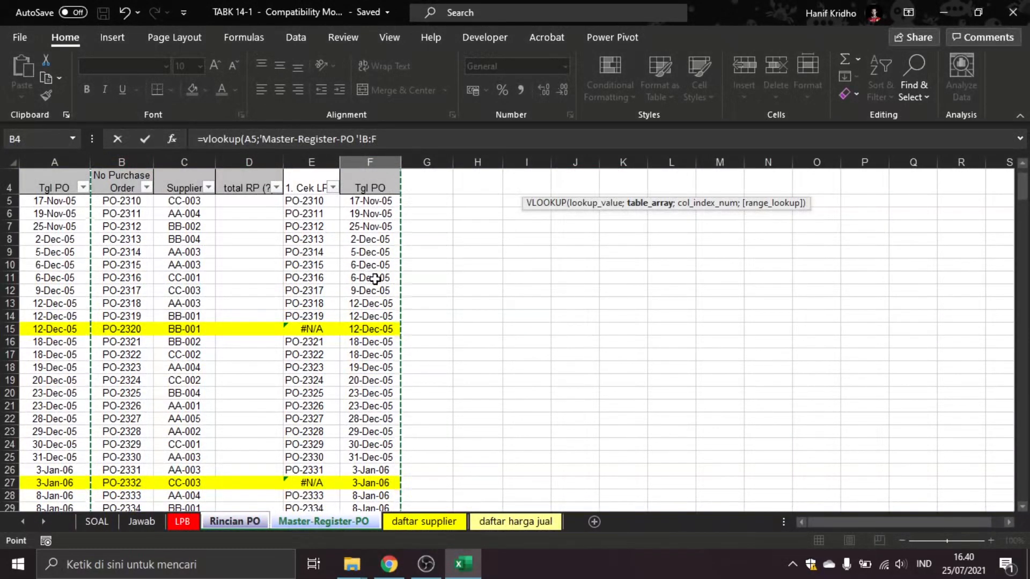
{"action": "left_click", "coordinate": [413, 139]}
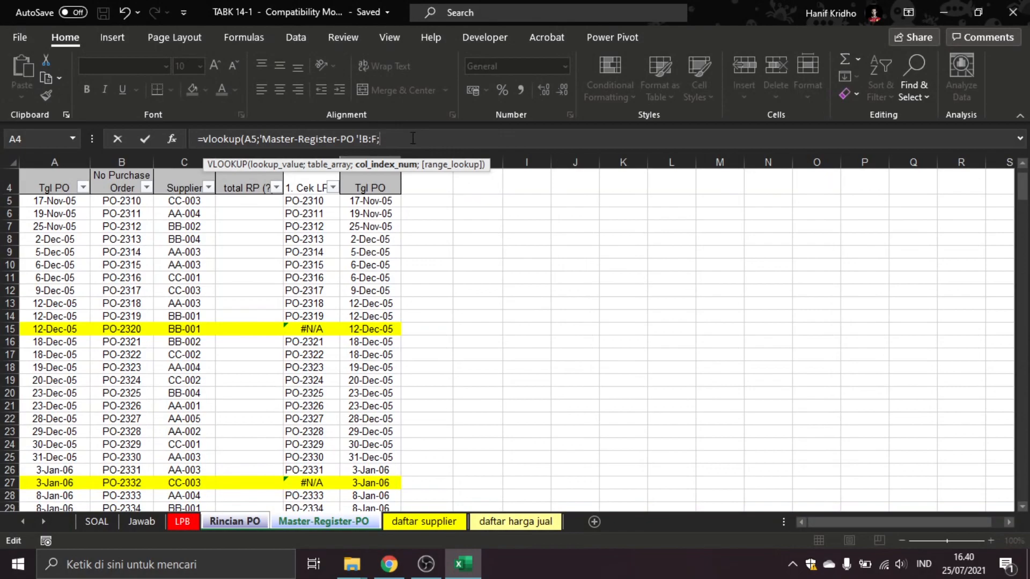
{"action": "type", "text": ";5;"}
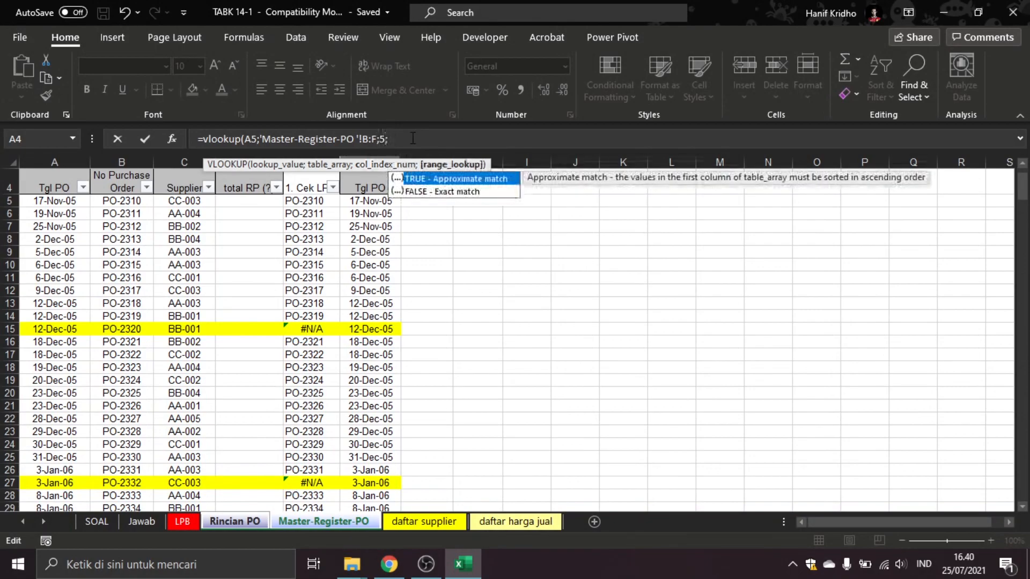
{"action": "type", "text": "0)"}
{"action": "key", "text": "Return"}
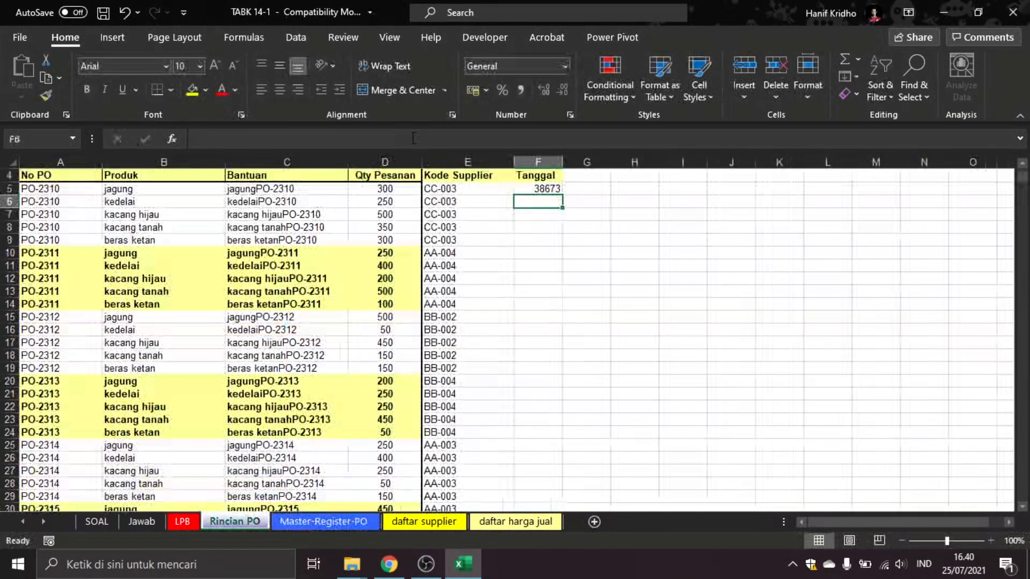
- Fill the date formula from F5 down the Tanggal column and format the results as year-month-day dates
{"action": "left_click", "coordinate": [538, 188]}
{"action": "double_click", "coordinate": [561, 194]}
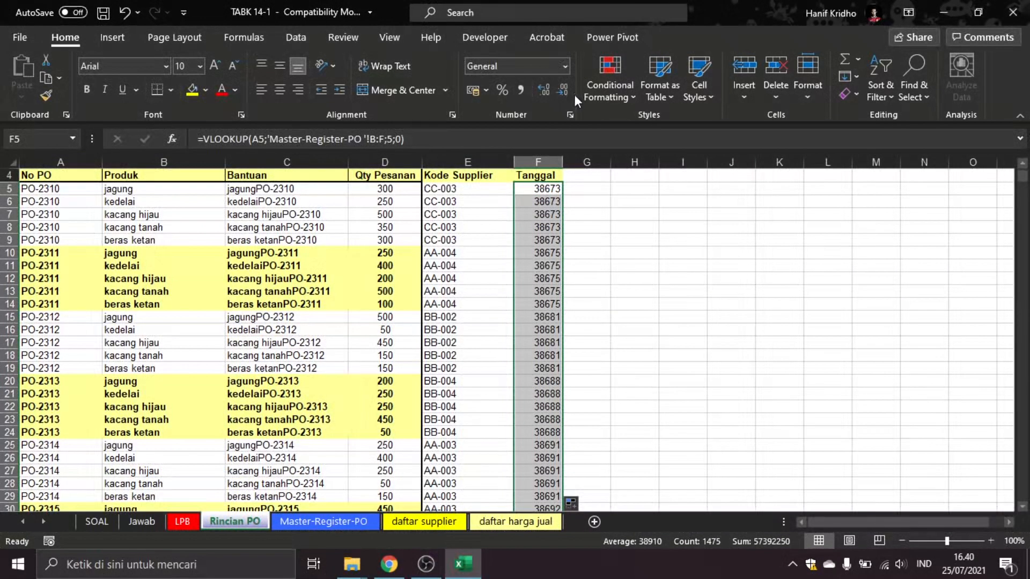
{"action": "left_click", "coordinate": [565, 66]}
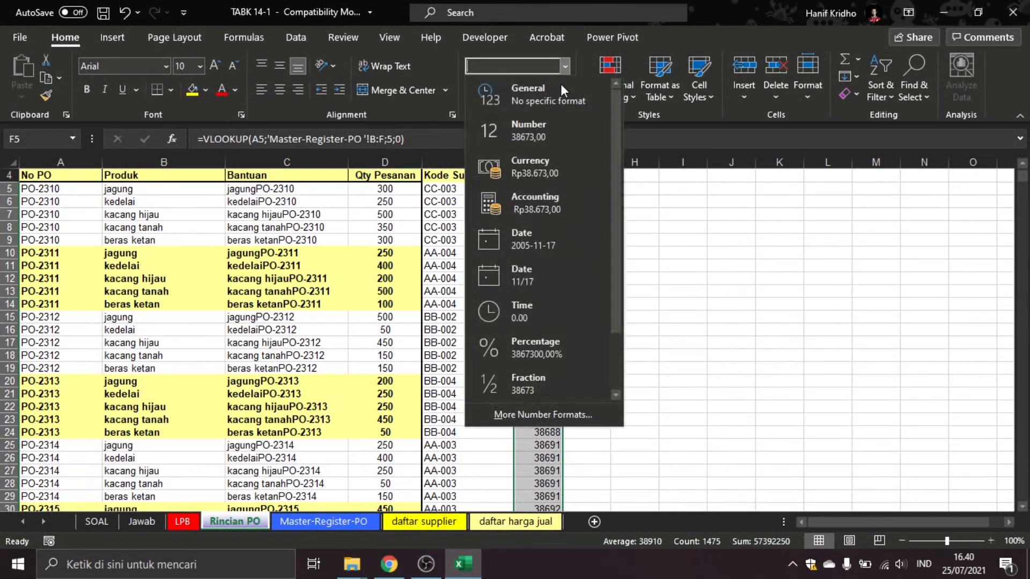
{"action": "left_click", "coordinate": [549, 250]}
{"action": "left_click", "coordinate": [612, 230]}
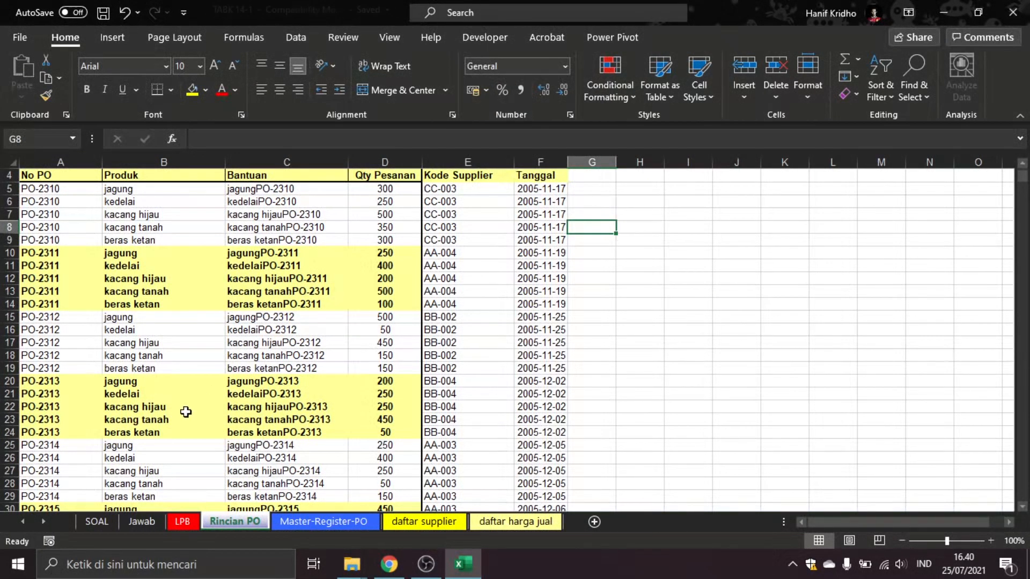
- Review question 5, Total pesanan per produk (quantitas saja), on the SOAL sheet
{"action": "left_click", "coordinate": [96, 521]}
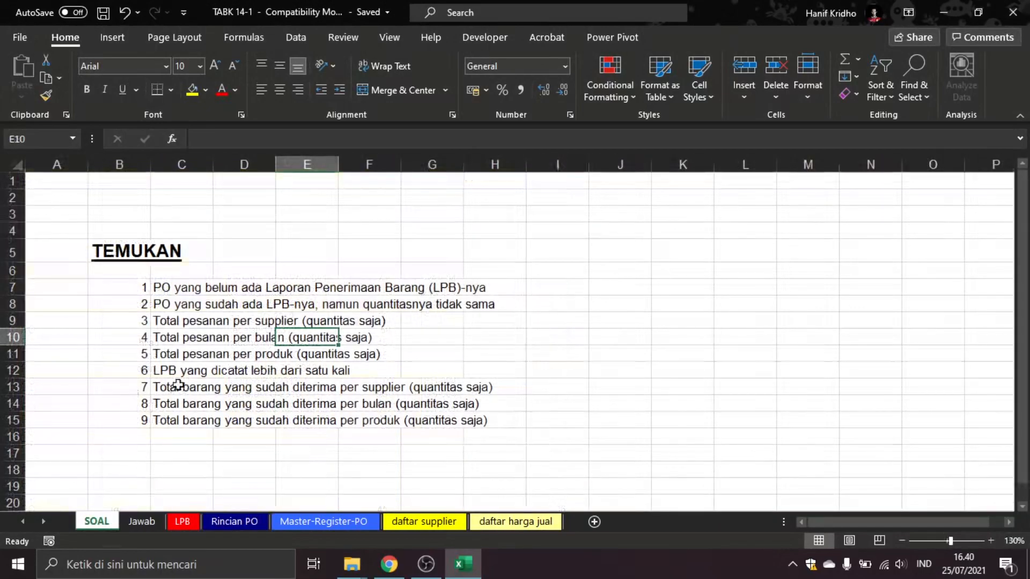
{"action": "left_click_drag", "start_coordinate": [130, 354], "coordinate": [429, 355]}
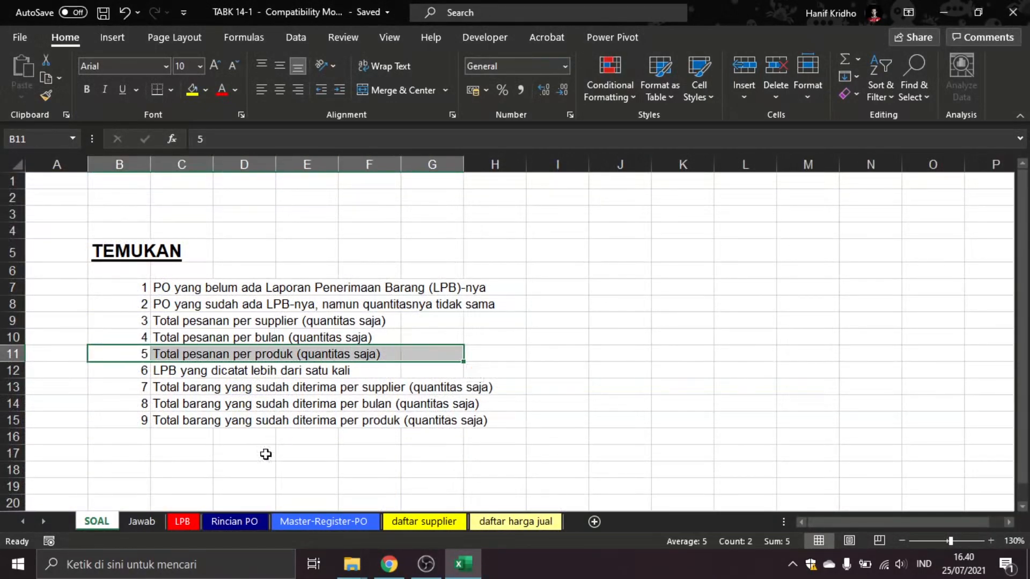
- Create a PivotTable from the Rincian PO data in A4:F1479, placed in cell C31 of the Jawab sheet
{"action": "left_click", "coordinate": [230, 522]}
{"action": "left_click_drag", "start_coordinate": [155, 200], "coordinate": [161, 342]}
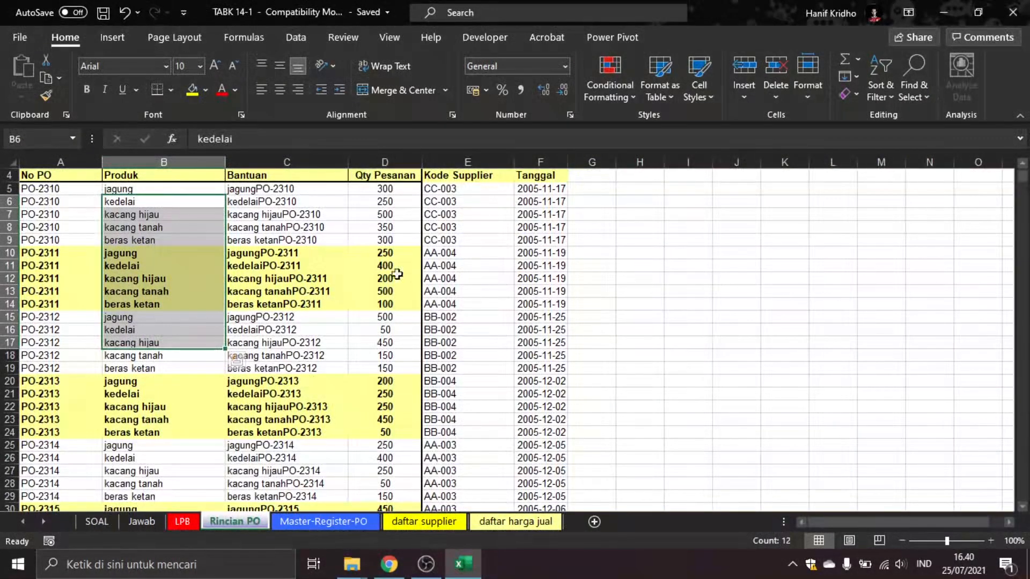
{"action": "left_click", "coordinate": [47, 175]}
{"action": "key", "text": "ctrl+shift+Right"}
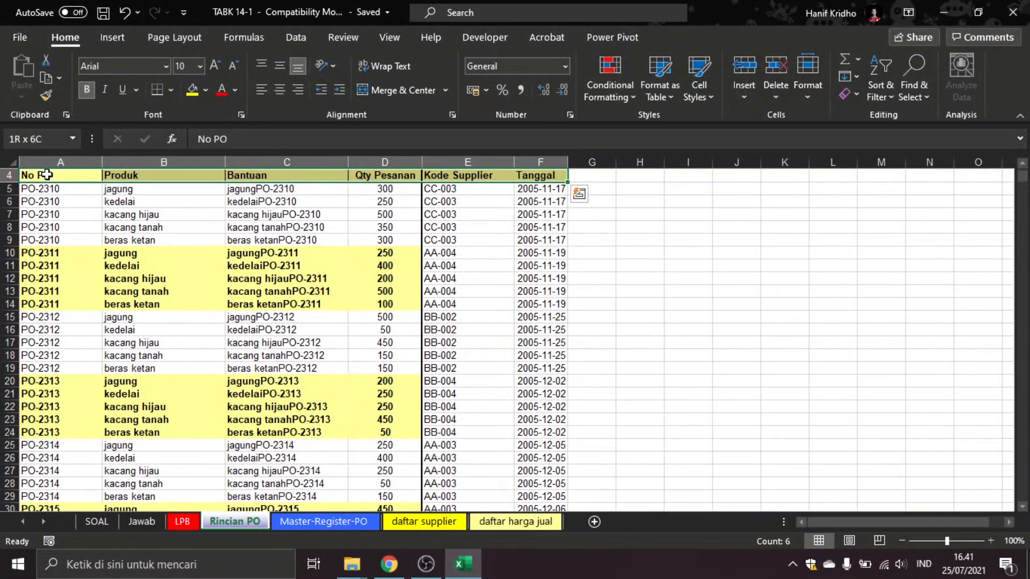
{"action": "key", "text": "ctrl+shift+Down"}
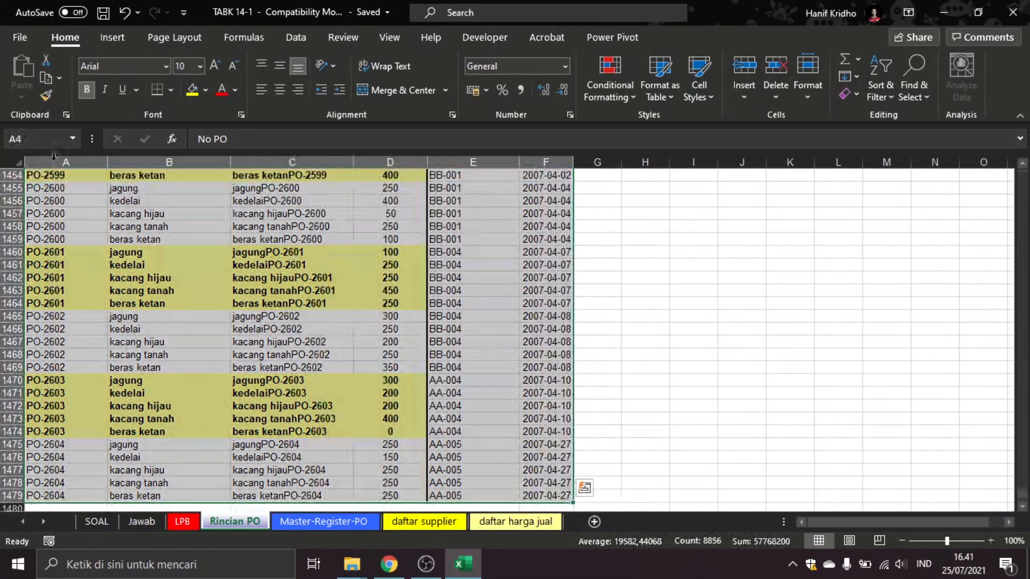
{"action": "left_click", "coordinate": [98, 36]}
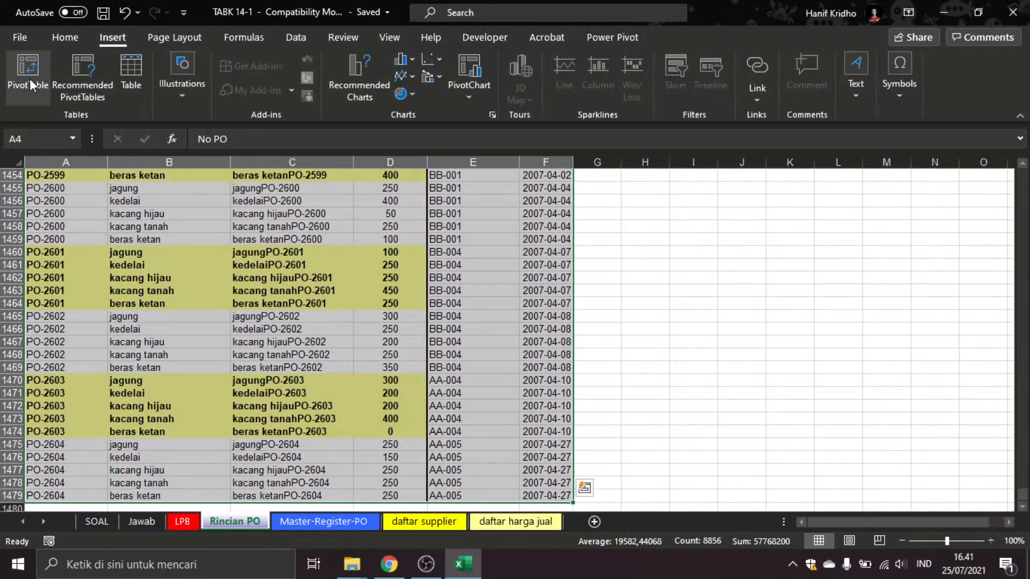
{"action": "left_click", "coordinate": [30, 79]}
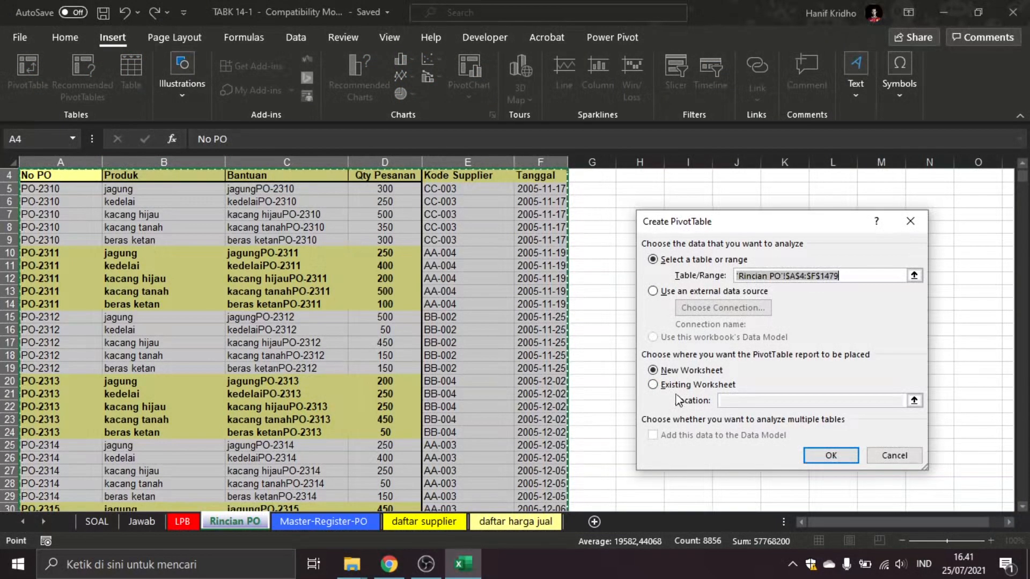
{"action": "left_click", "coordinate": [676, 386]}
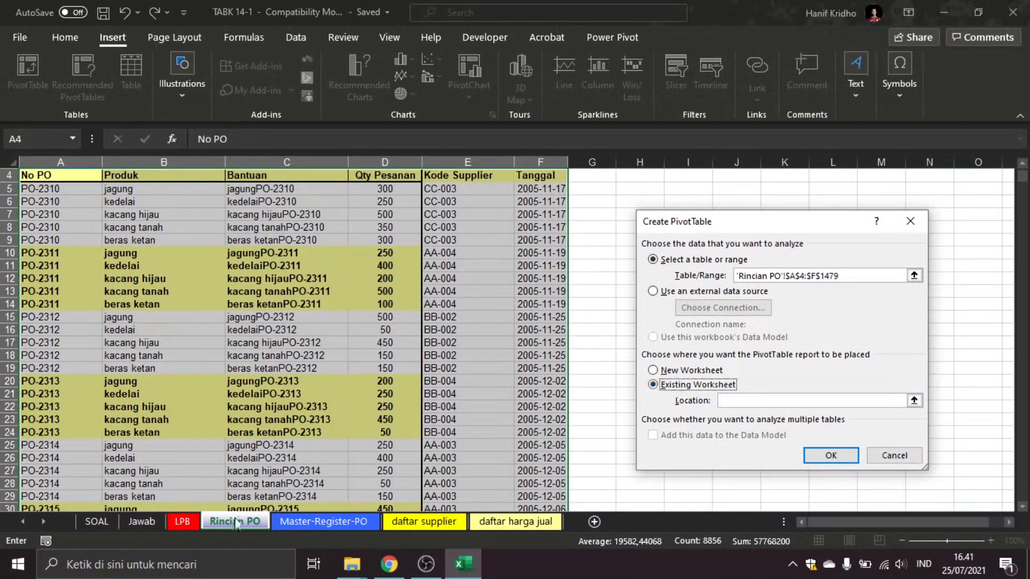
{"action": "left_click", "coordinate": [156, 523]}
{"action": "left_click", "coordinate": [141, 390]}
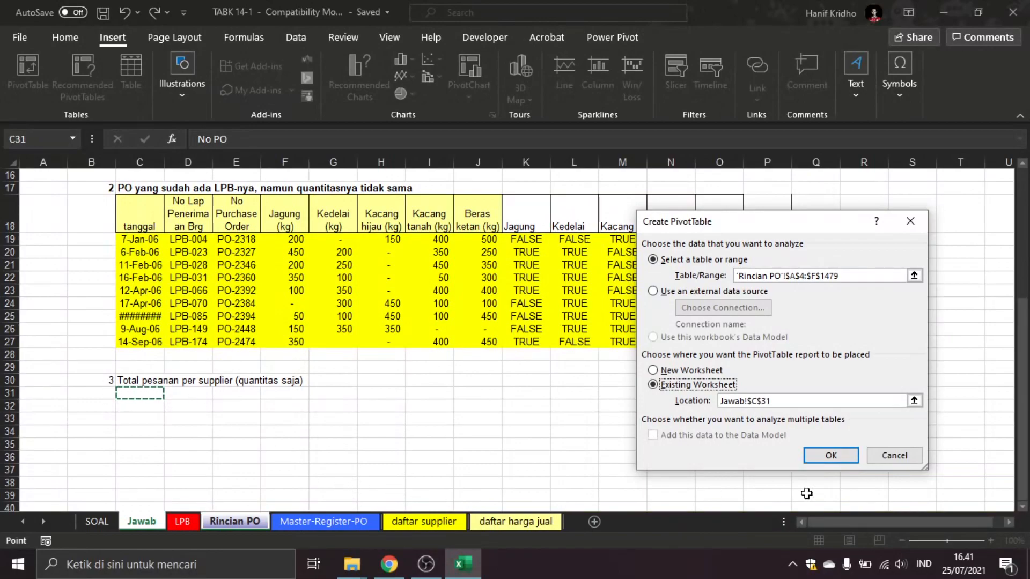
{"action": "left_click", "coordinate": [833, 455]}
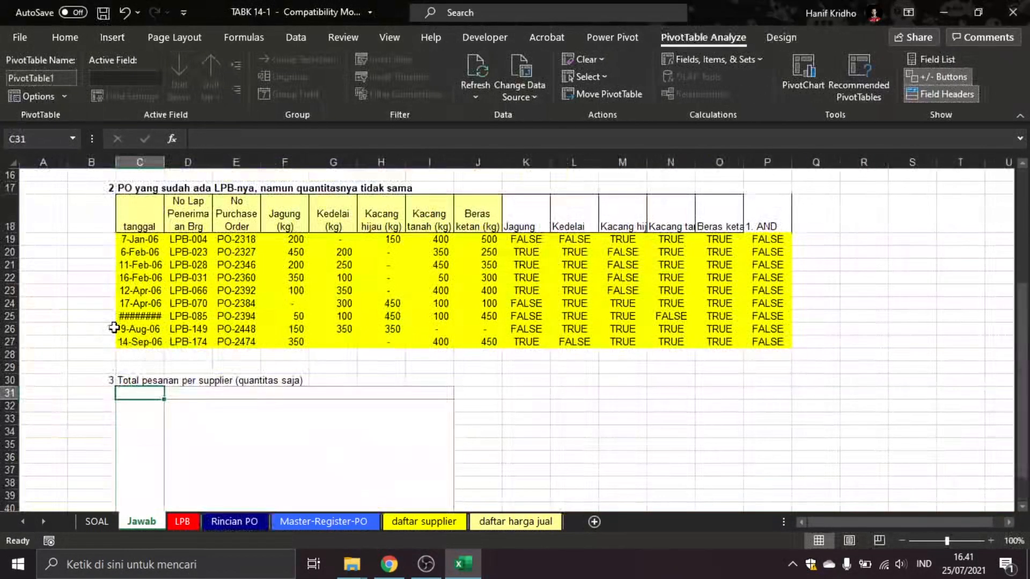
- Show the PivotTable field list, set Kode Supplier as the row field and sum Qty Pesanan as the value
{"action": "scroll", "coordinate": [182, 303], "scroll_direction": "down", "scroll_amount": 3}
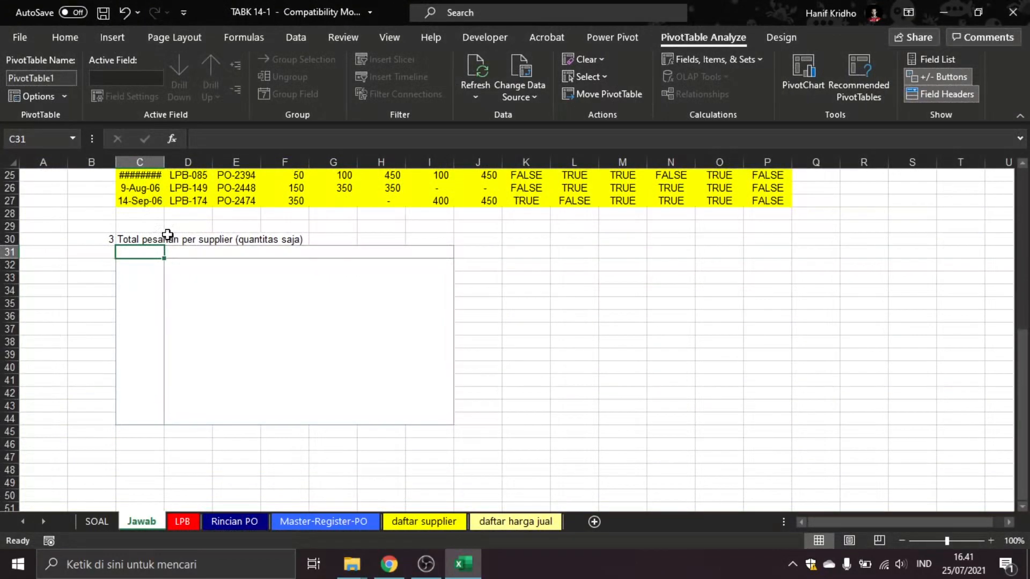
{"action": "left_click", "coordinate": [170, 238]}
{"action": "left_click", "coordinate": [137, 252]}
{"action": "right_click", "coordinate": [137, 252]}
{"action": "left_click", "coordinate": [170, 350]}
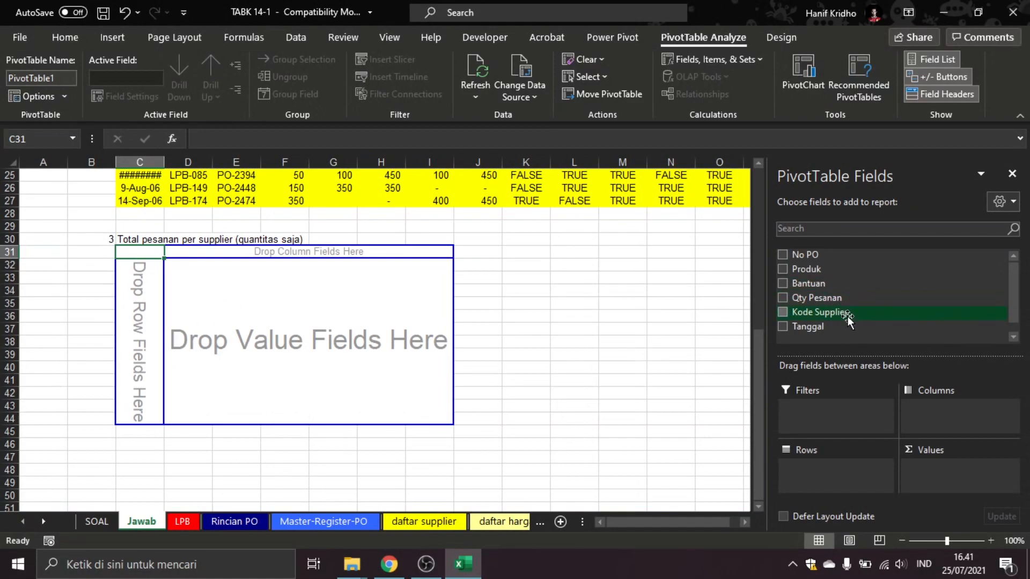
{"action": "left_click_drag", "start_coordinate": [831, 313], "coordinate": [835, 465]}
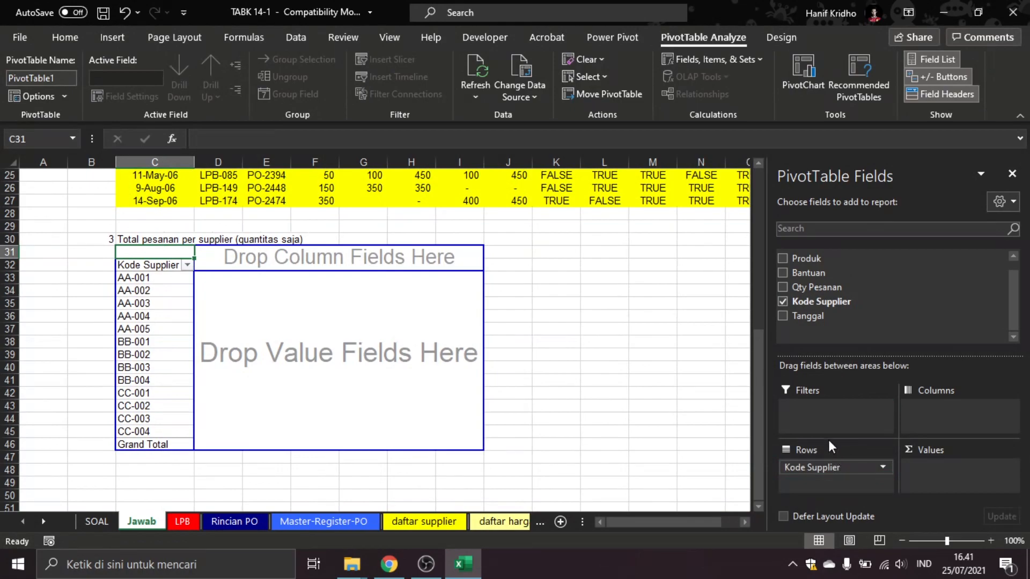
{"action": "scroll", "coordinate": [812, 281], "scroll_direction": "up", "scroll_amount": 1}
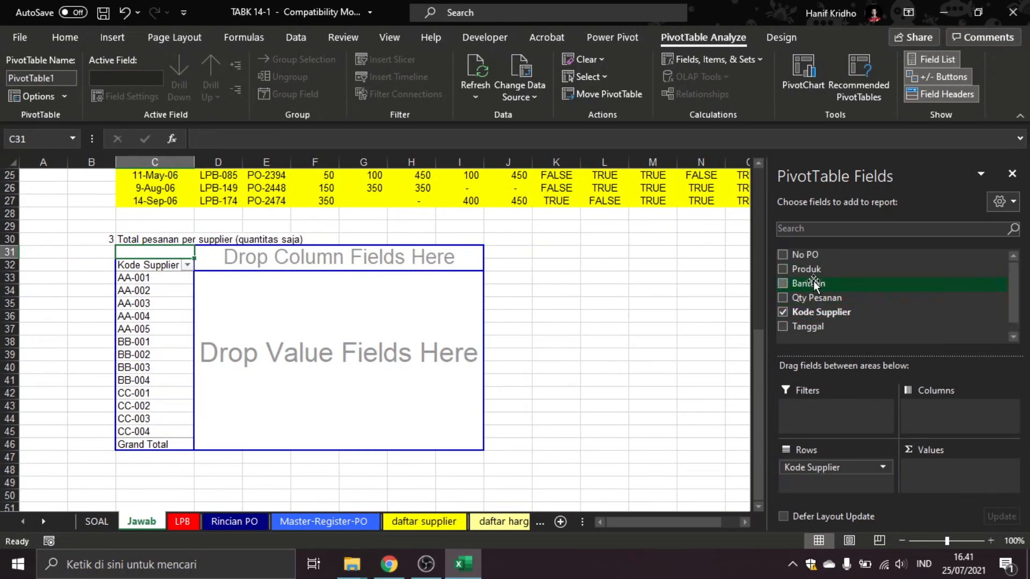
{"action": "left_click_drag", "start_coordinate": [821, 298], "coordinate": [958, 468]}
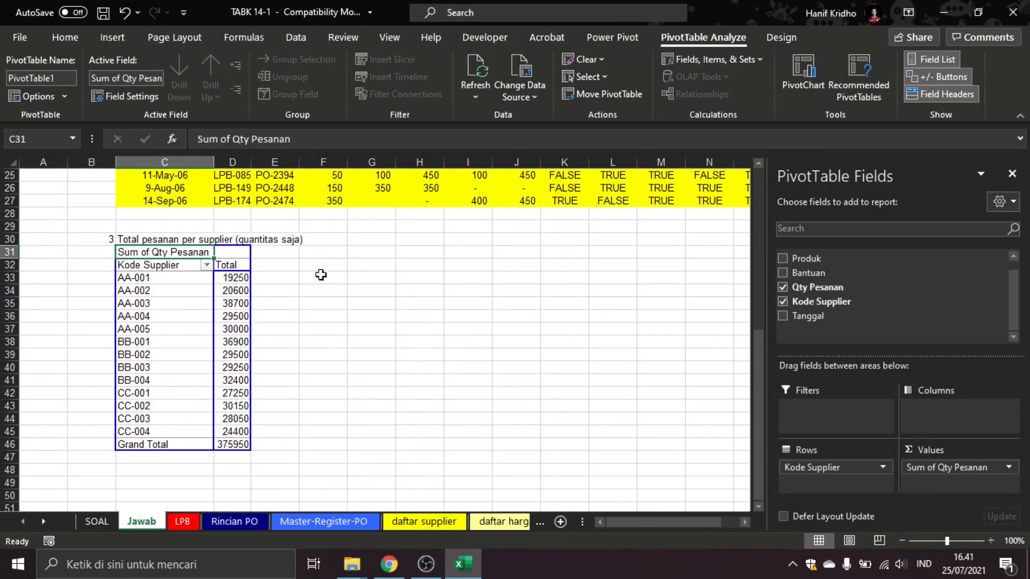
- Examine the order totals for each supplier code in the pivot table under question 3
{"action": "left_click", "coordinate": [282, 276]}
{"action": "left_click", "coordinate": [161, 278]}
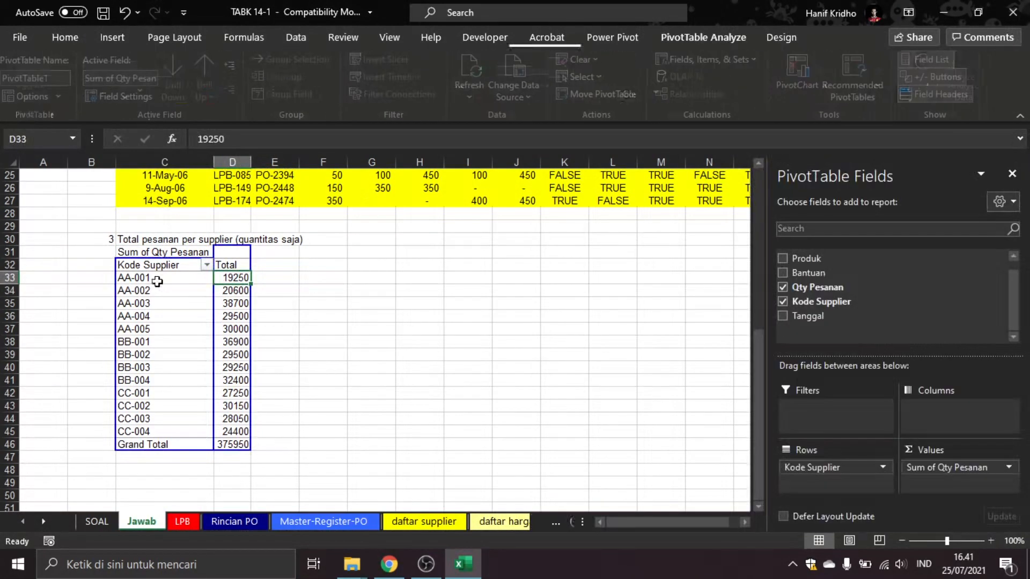
{"action": "left_click", "coordinate": [232, 277]}
{"action": "left_click", "coordinate": [168, 279]}
{"action": "left_click", "coordinate": [260, 278]}
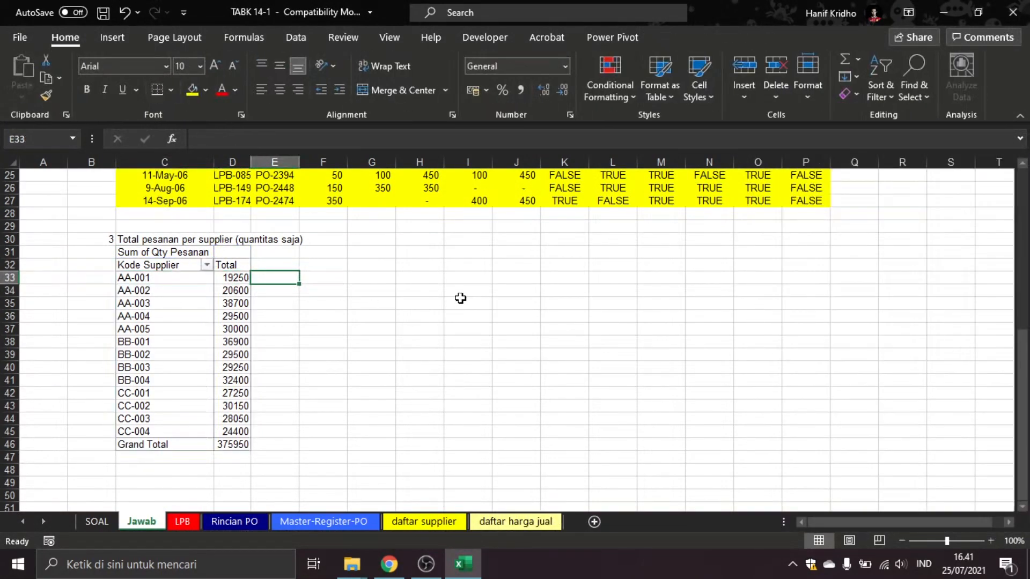
{"action": "left_click", "coordinate": [461, 300]}
{"action": "left_click", "coordinate": [113, 239]}
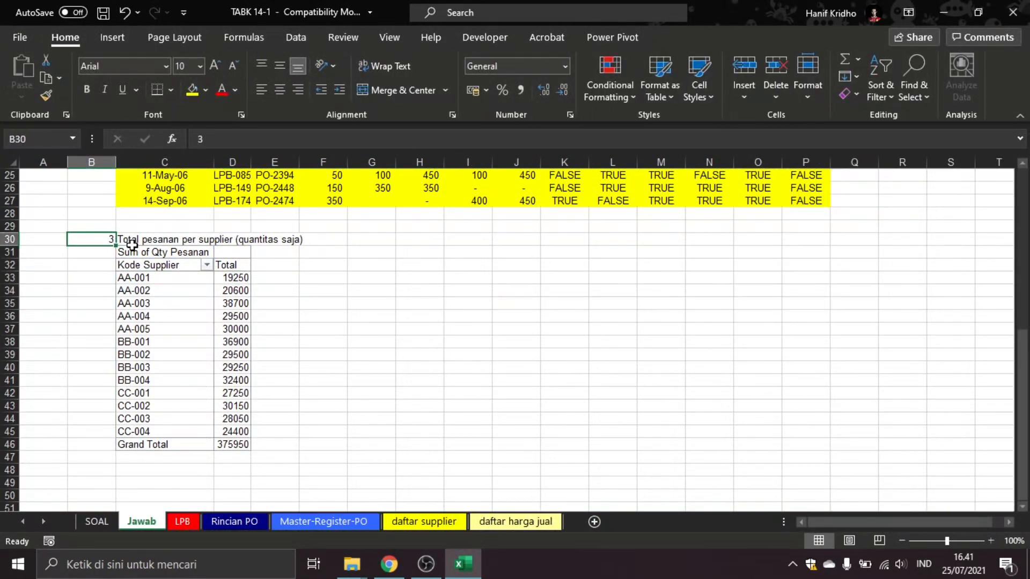
{"action": "left_click", "coordinate": [226, 275]}
{"action": "left_click", "coordinate": [424, 276]}
{"action": "scroll", "coordinate": [423, 300], "scroll_direction": "down", "scroll_amount": 1}
{"action": "scroll", "coordinate": [168, 236], "scroll_direction": "up", "scroll_amount": 1}
- Bold the question 3 heading, and copy question 4's number and heading from SOAL to B49 on Jawab, also in bold
{"action": "left_click_drag", "start_coordinate": [107, 236], "coordinate": [129, 237]}
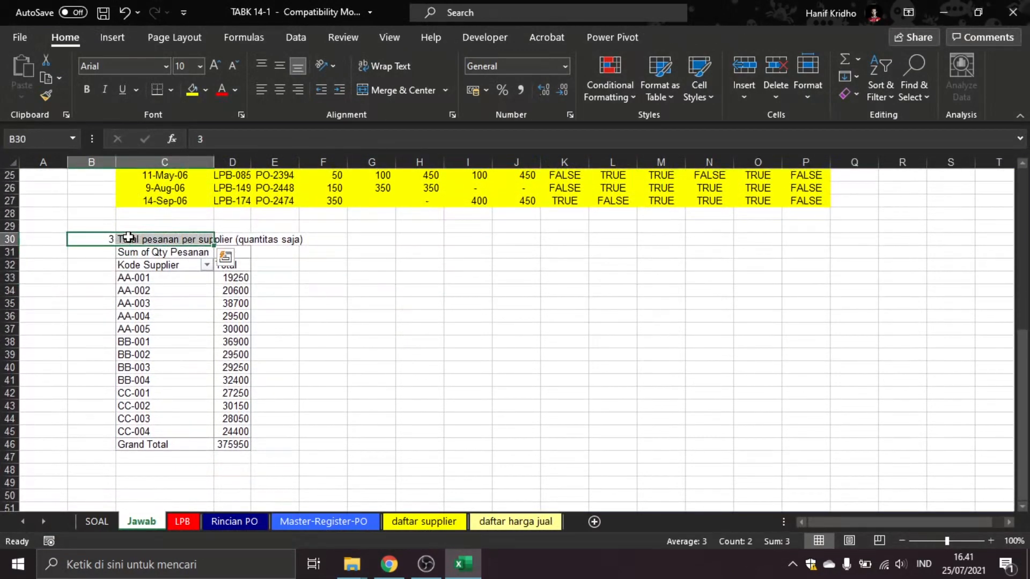
{"action": "left_click", "coordinate": [113, 519]}
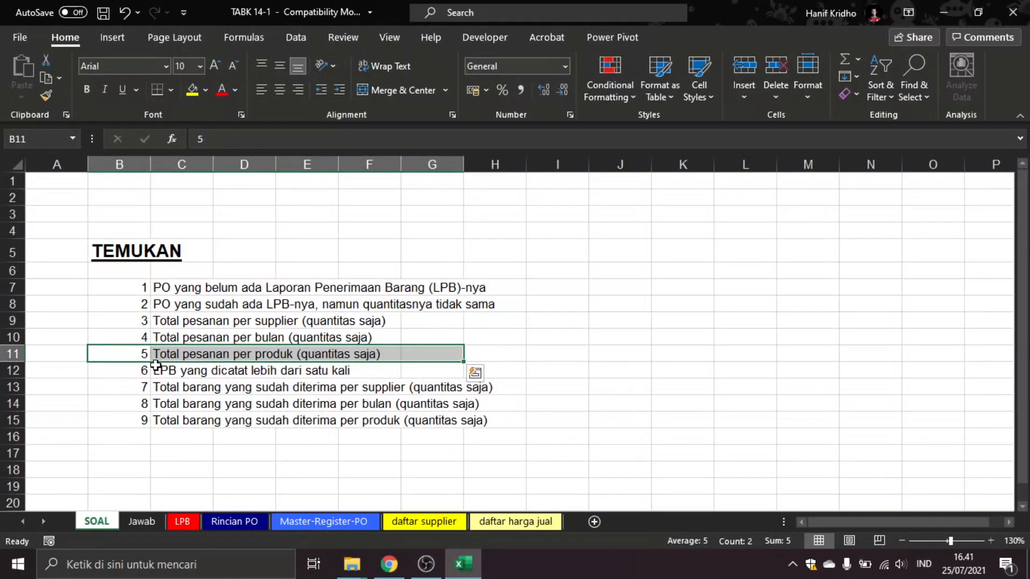
{"action": "left_click_drag", "start_coordinate": [134, 337], "coordinate": [185, 338]}
{"action": "key", "text": "ctrl+c"}
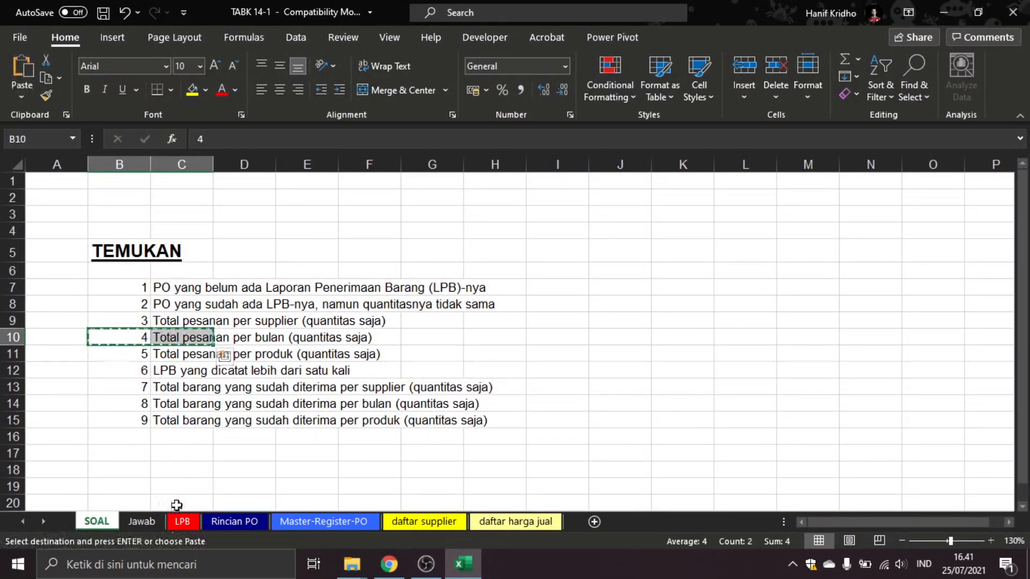
{"action": "left_click", "coordinate": [152, 523]}
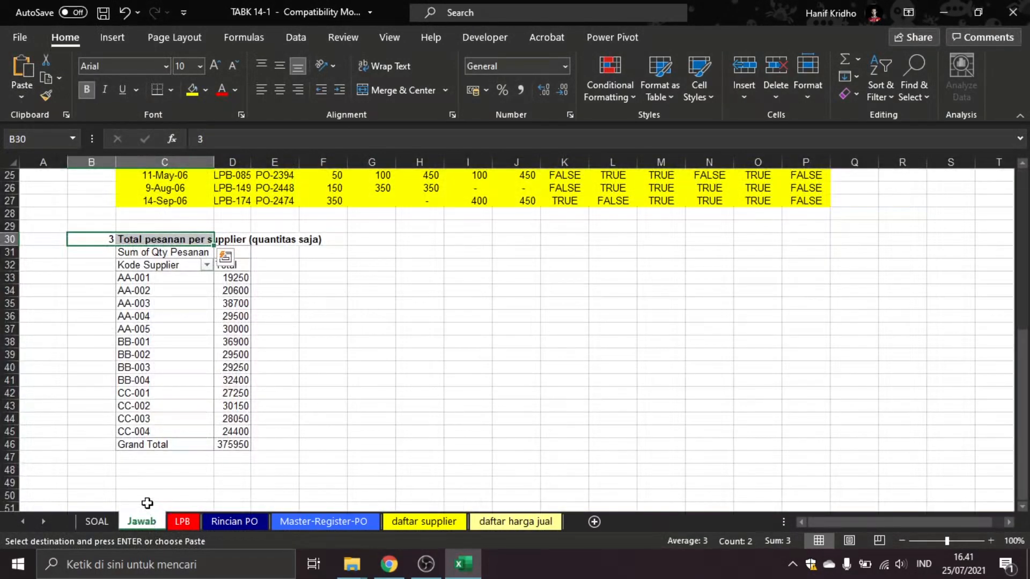
{"action": "scroll", "coordinate": [109, 453], "scroll_direction": "down", "scroll_amount": 1}
{"action": "left_click", "coordinate": [111, 449]}
{"action": "key", "text": "Return"}
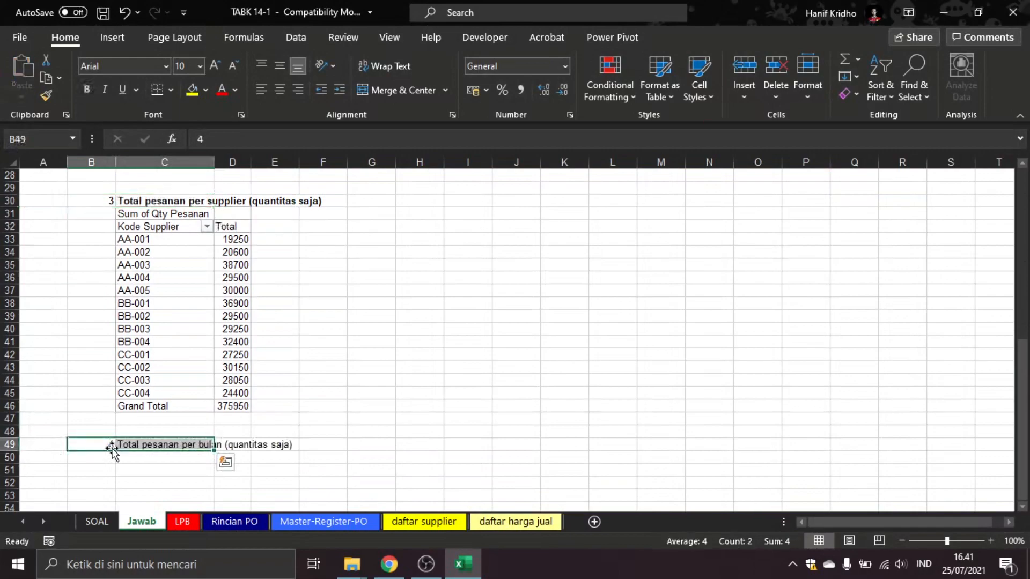
{"action": "left_click", "coordinate": [367, 343]}
{"action": "left_click_drag", "start_coordinate": [251, 406], "coordinate": [161, 213]}
{"action": "key", "text": "ctrl+c"}
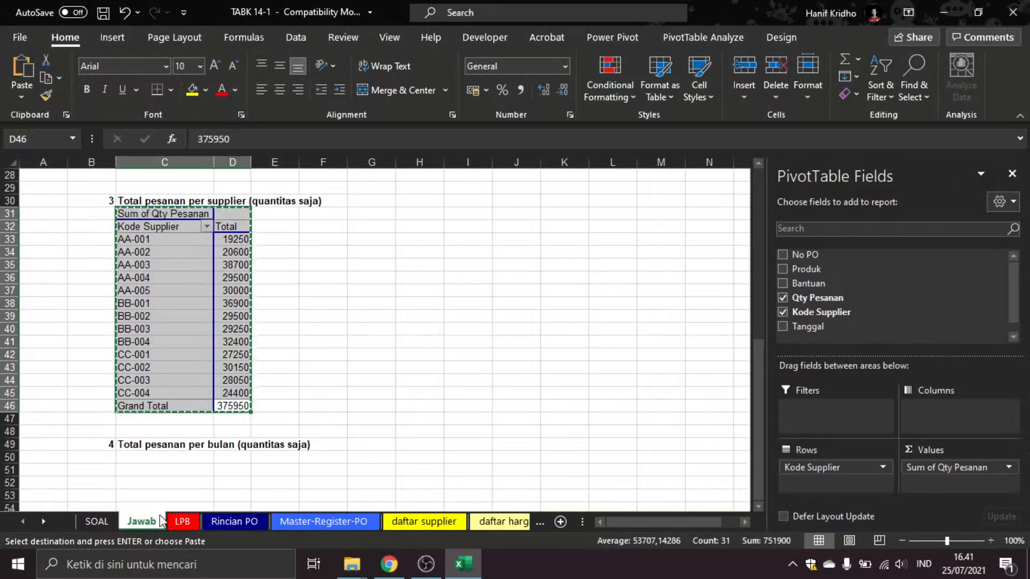
{"action": "scroll", "coordinate": [141, 423], "scroll_direction": "down", "scroll_amount": 1}
{"action": "double_click", "coordinate": [141, 418]}
{"action": "key", "text": "Return"}
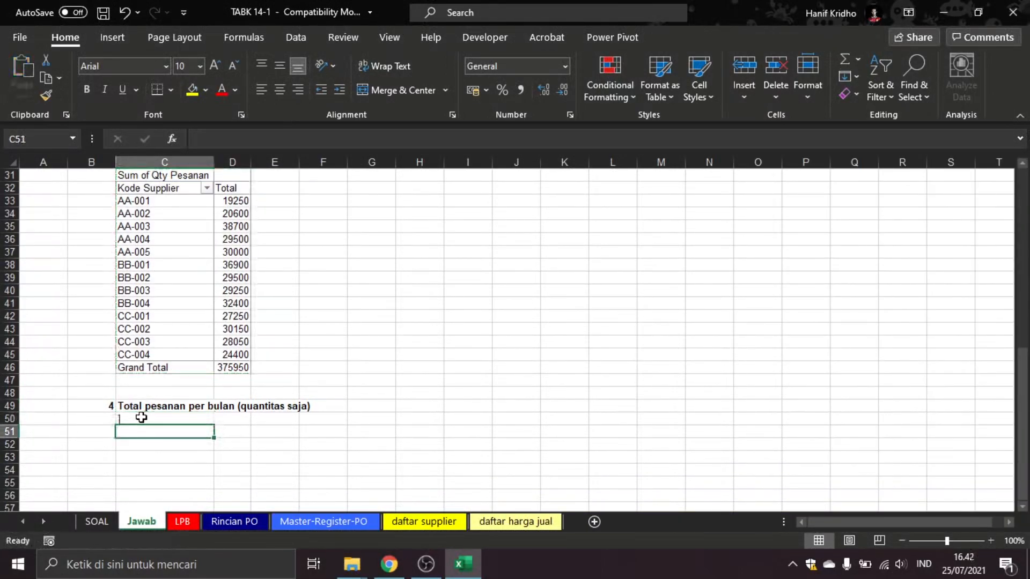
{"action": "key", "text": "ctrl+z"}
- Copy the whole per-supplier pivot table to cell C50, below the question 4 heading
{"action": "left_click_drag", "start_coordinate": [227, 371], "coordinate": [127, 213]}
{"action": "key", "text": "ctrl+c"}
{"action": "scroll", "coordinate": [198, 349], "scroll_direction": "down", "scroll_amount": 2}
{"action": "left_click", "coordinate": [158, 383]}
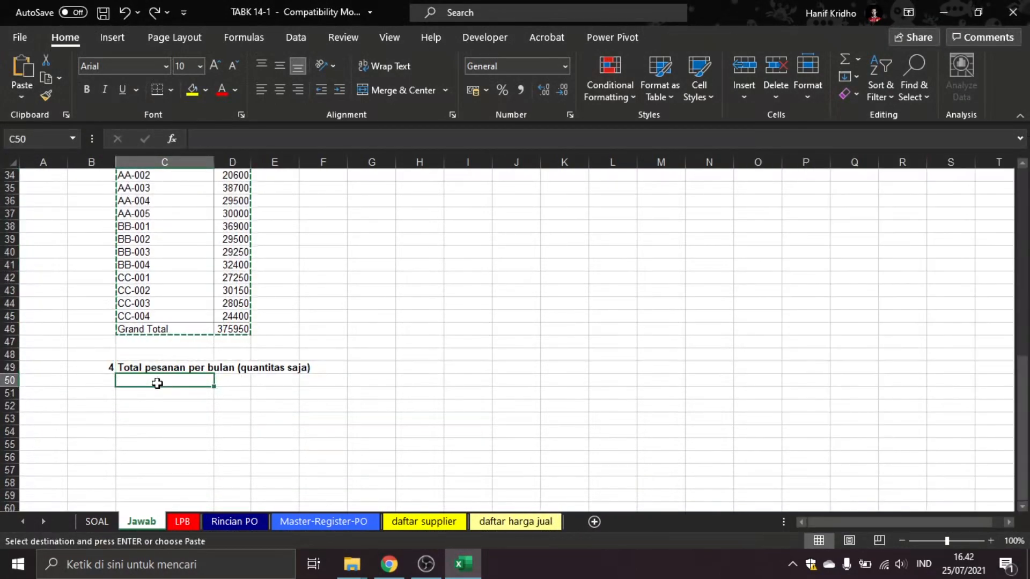
{"action": "key", "text": "Return"}
{"action": "left_click", "coordinate": [322, 382]}
- In the copied pivot table, replace the Kode Supplier row field with Tanggal and remove Quarters from the rows
{"action": "left_click", "coordinate": [167, 382]}
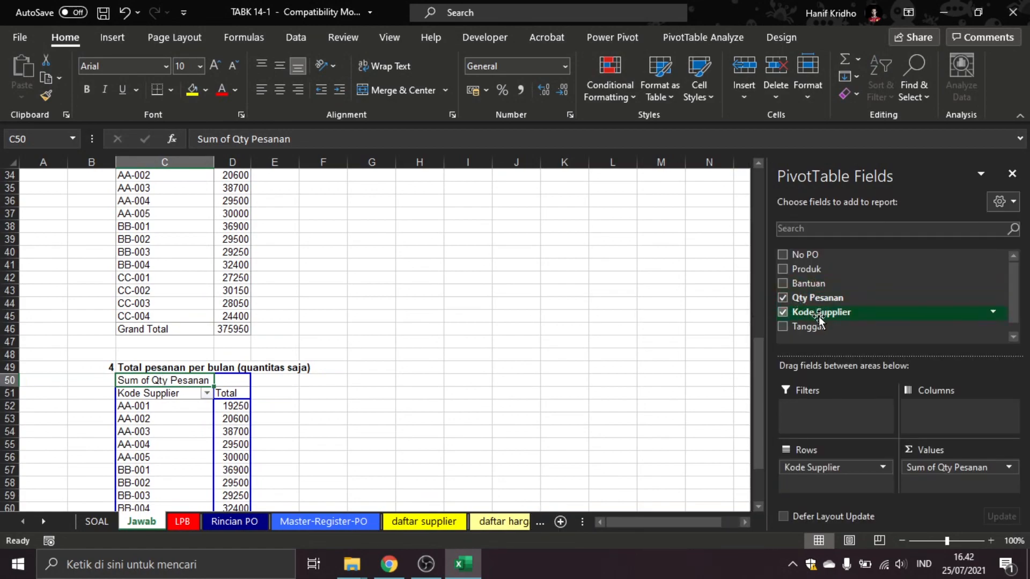
{"action": "left_click", "coordinate": [782, 313]}
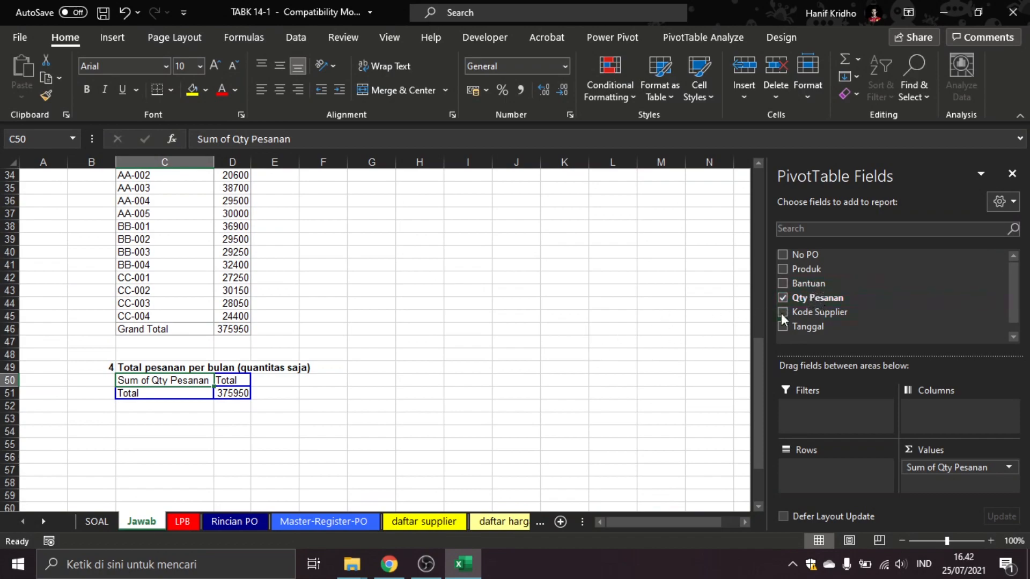
{"action": "left_click_drag", "start_coordinate": [823, 328], "coordinate": [839, 465]}
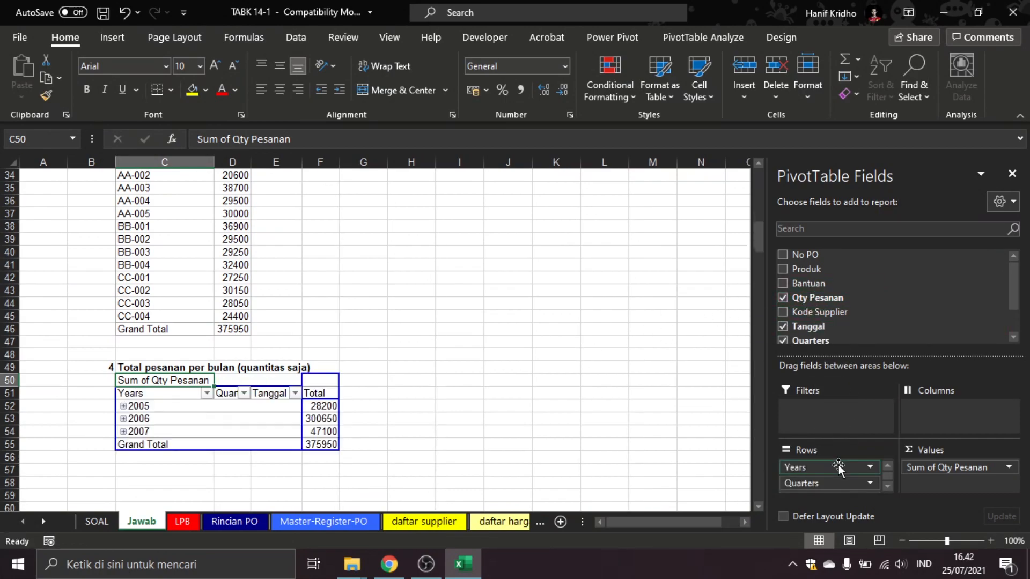
{"action": "scroll", "coordinate": [574, 397], "scroll_direction": "down", "scroll_amount": 1}
{"action": "scroll", "coordinate": [574, 397], "scroll_direction": "down", "scroll_amount": 3}
{"action": "key", "text": "ctrl+z"}
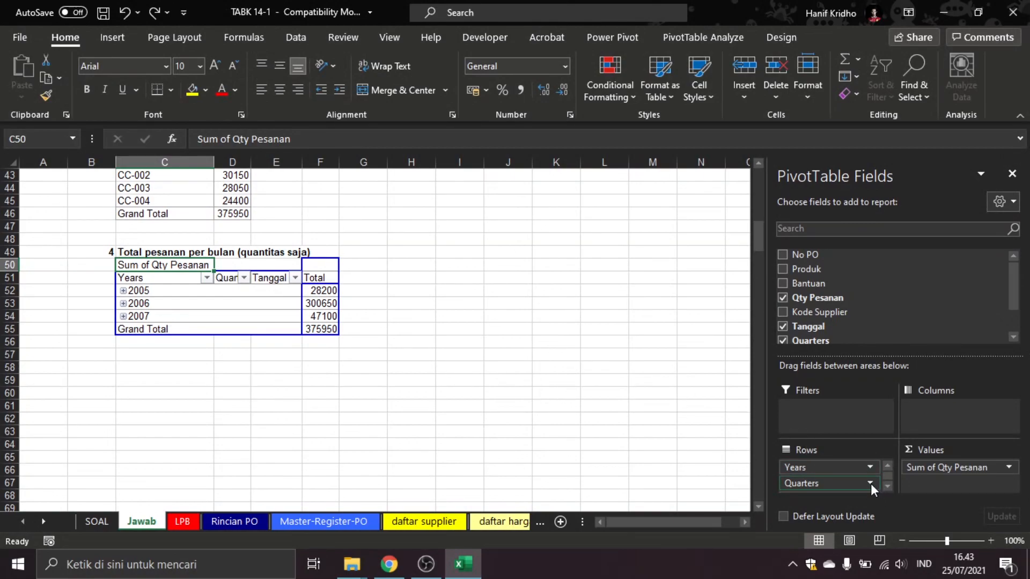
{"action": "left_click", "coordinate": [871, 483]}
{"action": "left_click", "coordinate": [853, 450]}
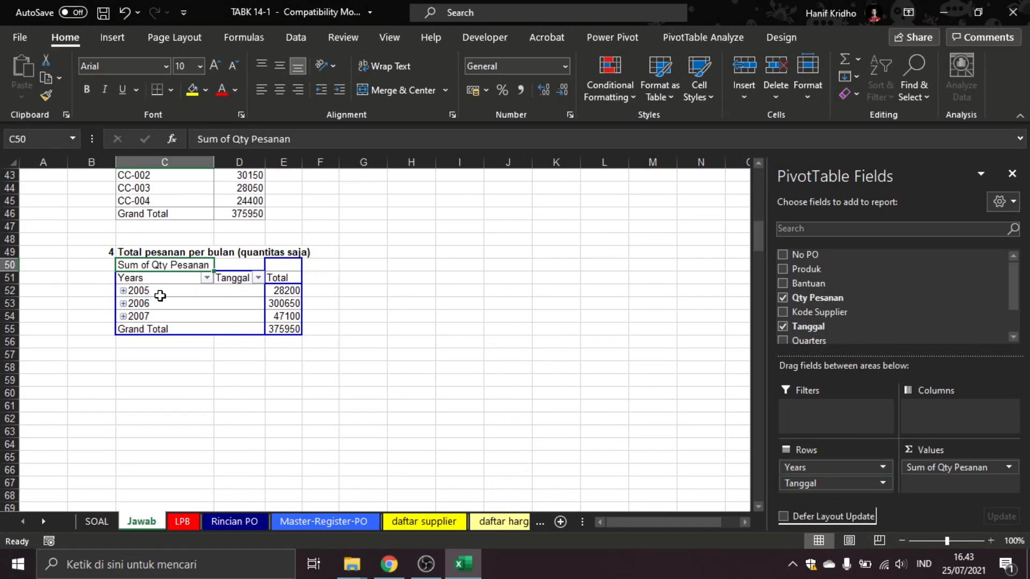
- Expand the years 2005, 2006 and 2007 in the question 4 pivot table to show their months
{"action": "left_click", "coordinate": [123, 291]}
{"action": "left_click", "coordinate": [123, 329]}
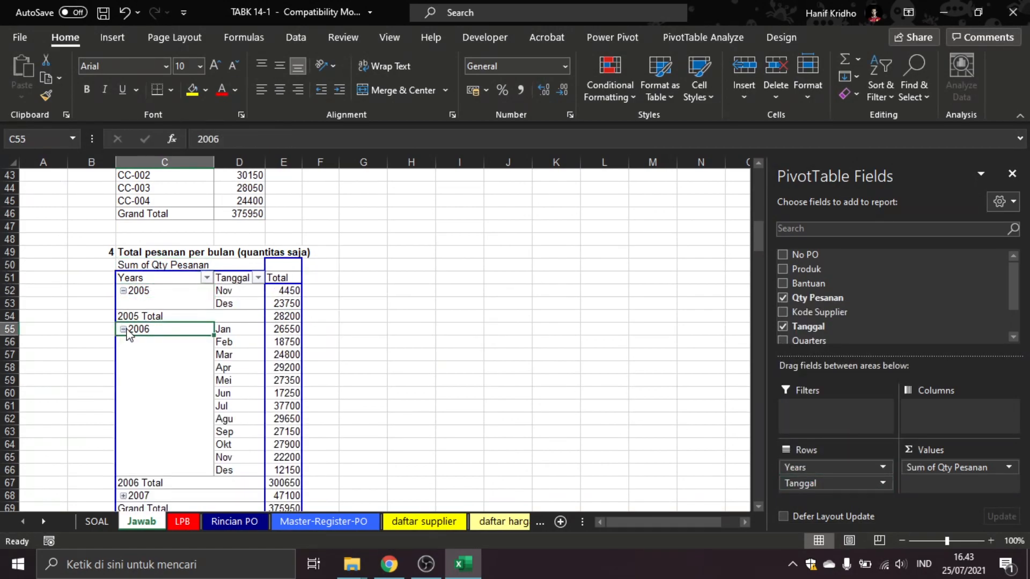
{"action": "scroll", "coordinate": [123, 370], "scroll_direction": "down", "scroll_amount": 5}
{"action": "left_click", "coordinate": [123, 304]}
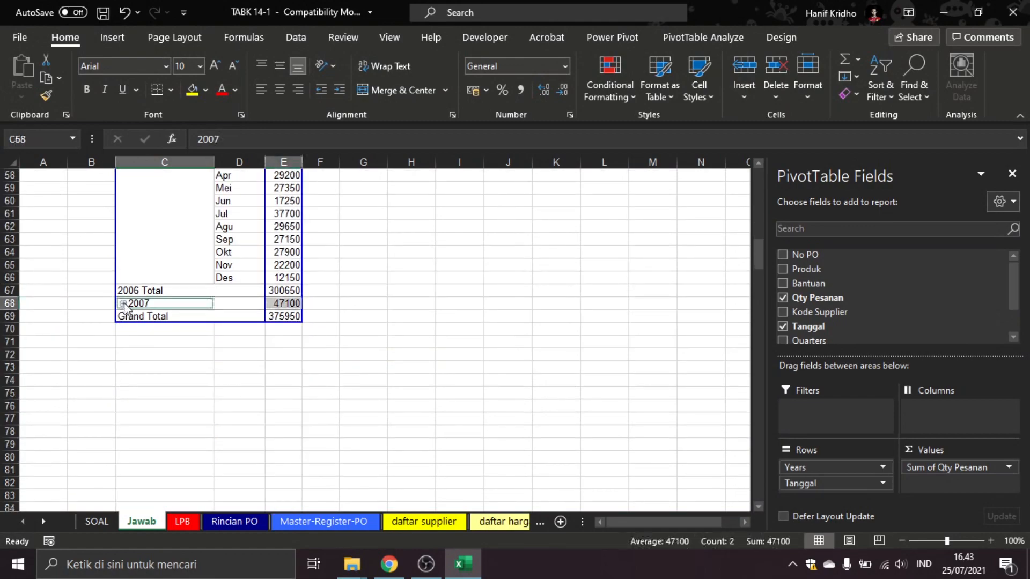
{"action": "left_click", "coordinate": [424, 277]}
- Format the monthly totals in E52:E73 with a thousands separator and no decimals, and save the workbook
{"action": "scroll", "coordinate": [349, 261], "scroll_direction": "up", "scroll_amount": 3}
{"action": "scroll", "coordinate": [350, 261], "scroll_direction": "up", "scroll_amount": 2}
{"action": "left_click_drag", "start_coordinate": [290, 287], "coordinate": [288, 487]}
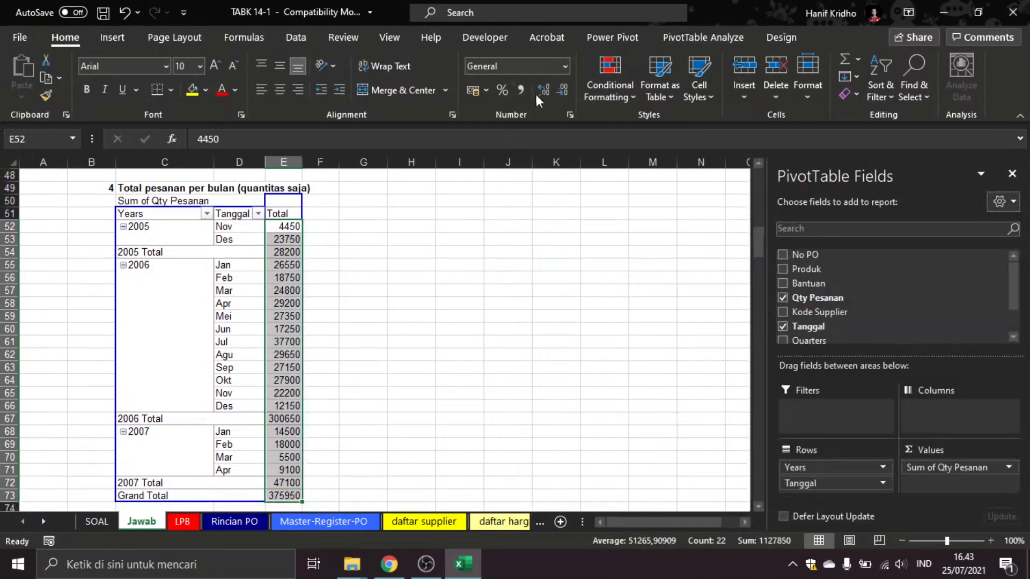
{"action": "left_click", "coordinate": [523, 91]}
{"action": "left_click", "coordinate": [558, 89]}
{"action": "left_click", "coordinate": [558, 89]}
{"action": "left_click", "coordinate": [530, 238]}
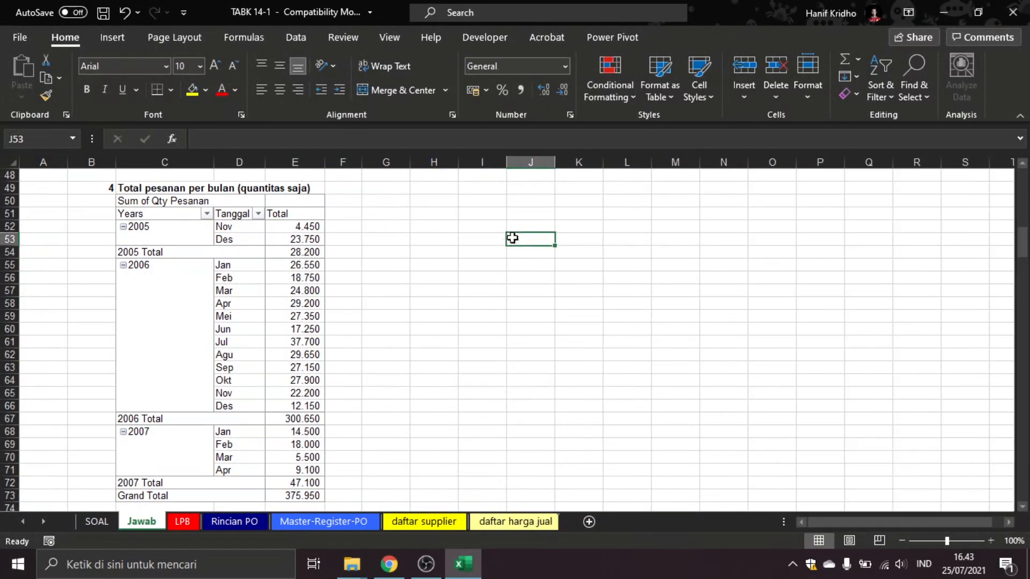
{"action": "scroll", "coordinate": [338, 245], "scroll_direction": "up", "scroll_amount": 2}
{"action": "key", "text": "ctrl+s"}
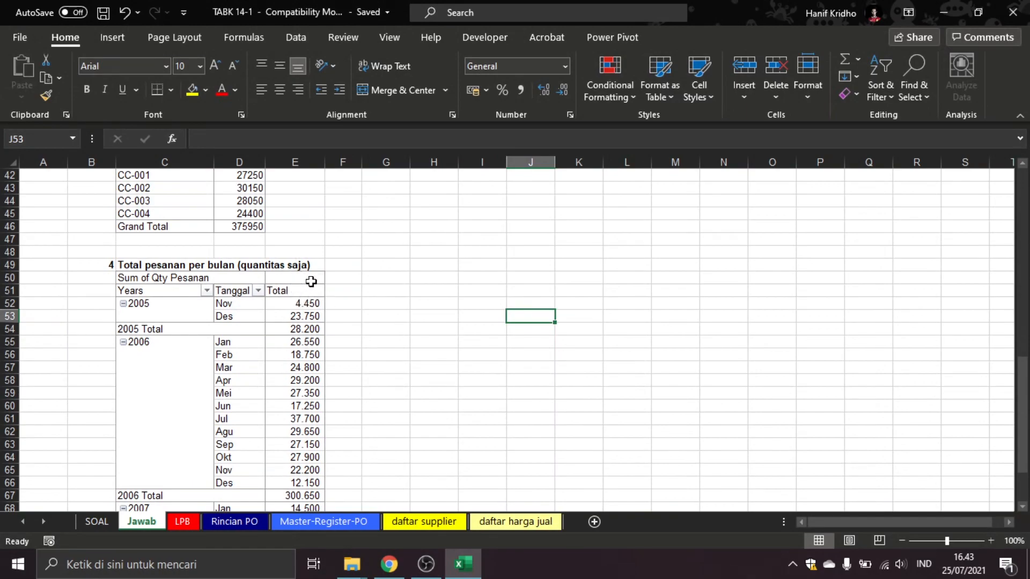
{"action": "scroll", "coordinate": [322, 274], "scroll_direction": "down", "scroll_amount": 3}
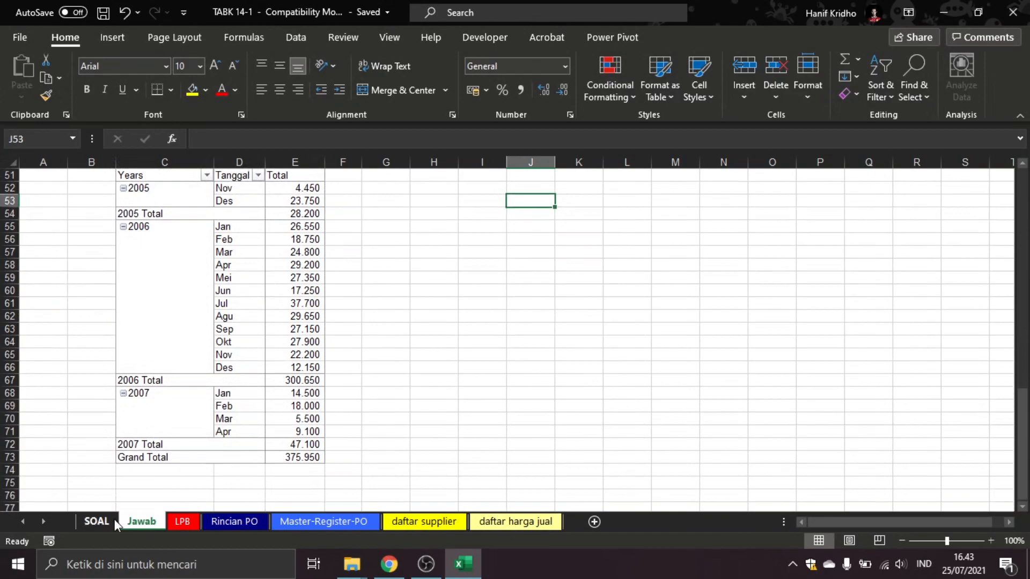
- Copy question 5's number and text from the SOAL sheet to B76 on the Jawab sheet and make the heading bold
{"action": "left_click", "coordinate": [114, 519]}
{"action": "left_click_drag", "start_coordinate": [135, 356], "coordinate": [169, 353]}
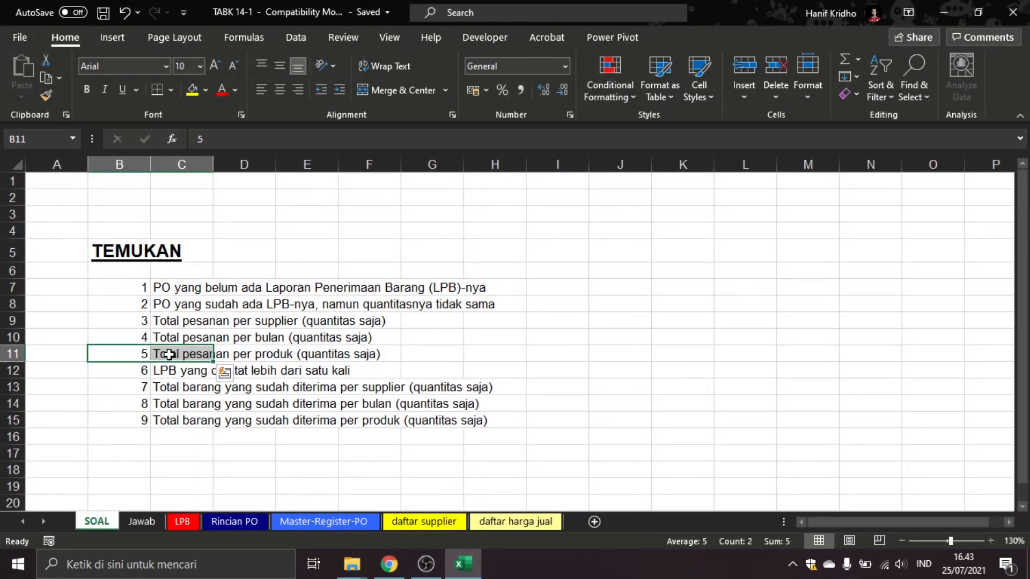
{"action": "key", "text": "ctrl+c"}
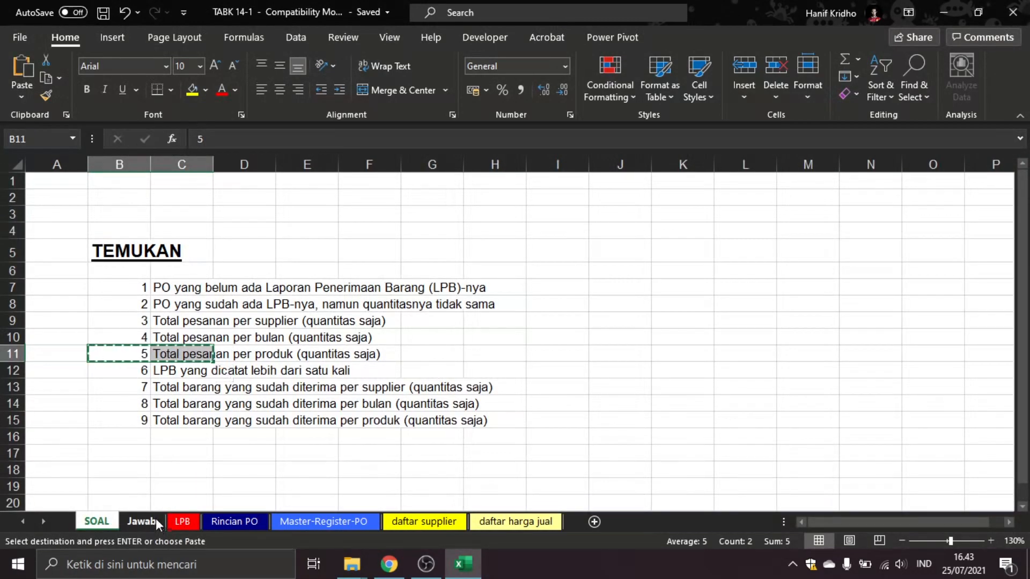
{"action": "left_click", "coordinate": [155, 520]}
{"action": "left_click", "coordinate": [121, 418]}
{"action": "scroll", "coordinate": [121, 419], "scroll_direction": "up", "scroll_amount": 6}
{"action": "scroll", "coordinate": [339, 351], "scroll_direction": "down", "scroll_amount": 7}
{"action": "key", "text": "Left"}
{"action": "key", "text": "Return"}
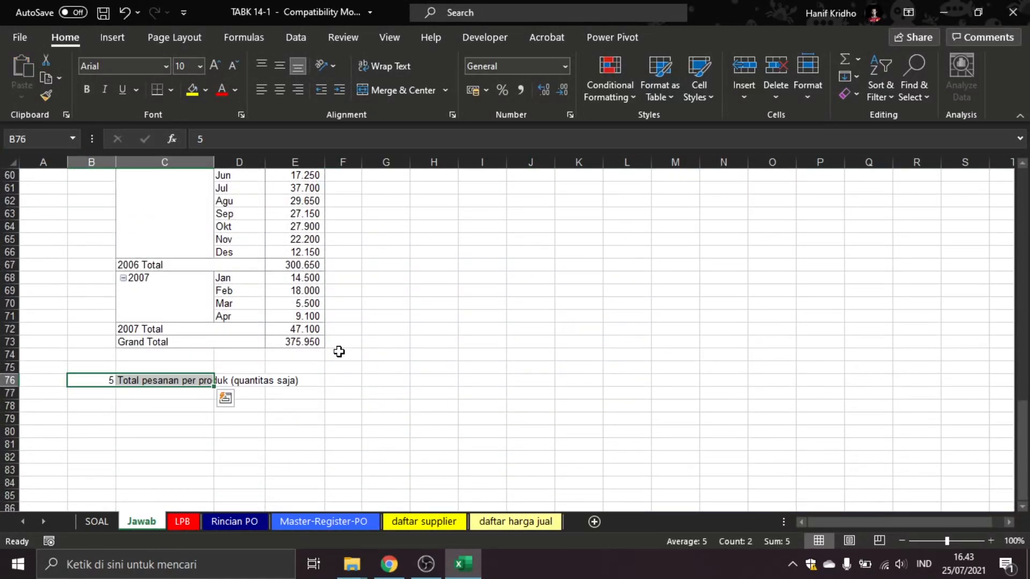
{"action": "left_click", "coordinate": [363, 342]}
- Copy the whole monthly pivot table in C50:E73 to cell C77, below the question 5 heading
{"action": "scroll", "coordinate": [351, 333], "scroll_direction": "up", "scroll_amount": 8}
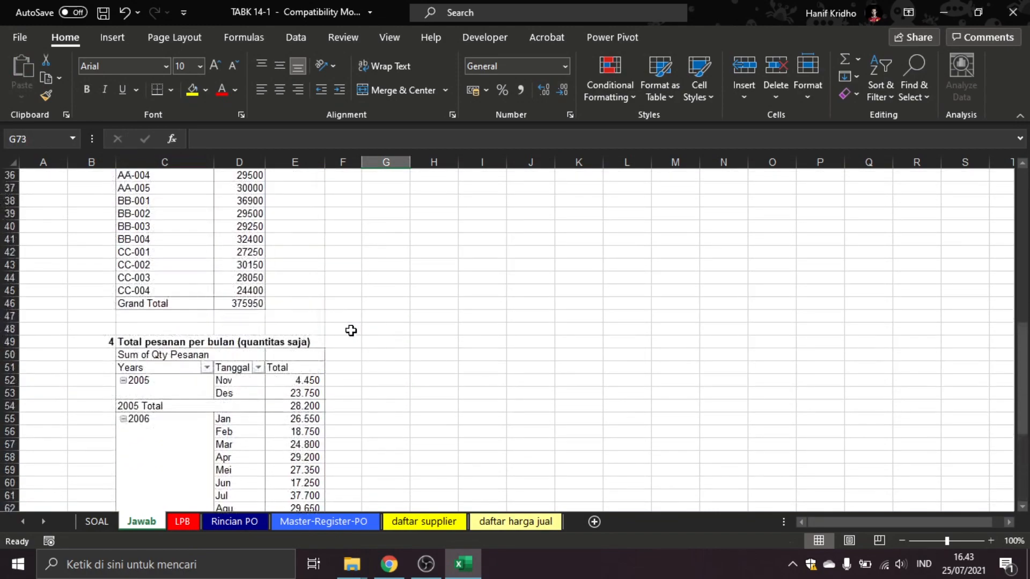
{"action": "scroll", "coordinate": [260, 315], "scroll_direction": "up", "scroll_amount": 3}
{"action": "scroll", "coordinate": [248, 306], "scroll_direction": "down", "scroll_amount": 6}
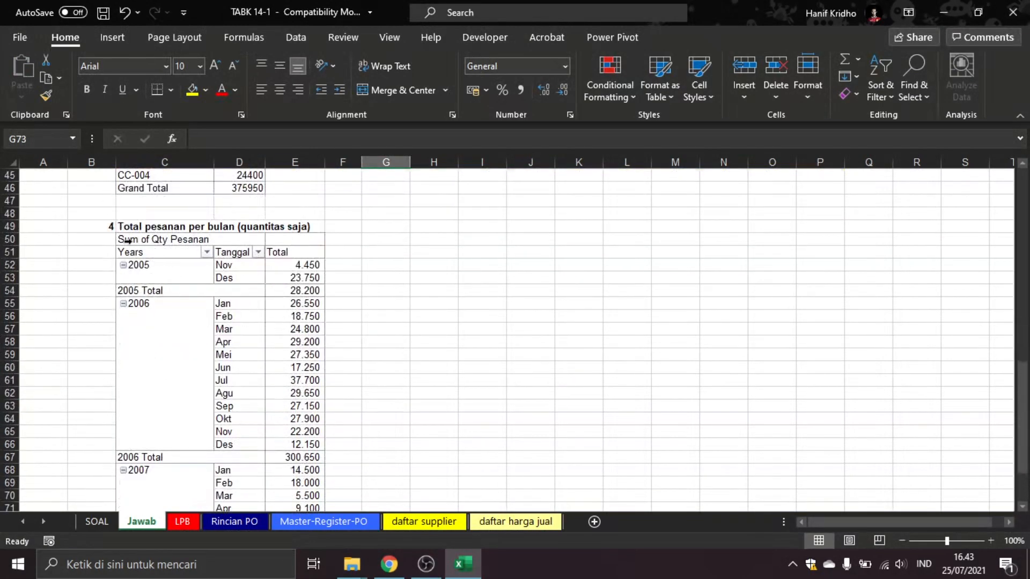
{"action": "scroll", "coordinate": [114, 239], "scroll_direction": "down", "scroll_amount": 2}
{"action": "left_click_drag", "start_coordinate": [314, 456], "coordinate": [129, 187]}
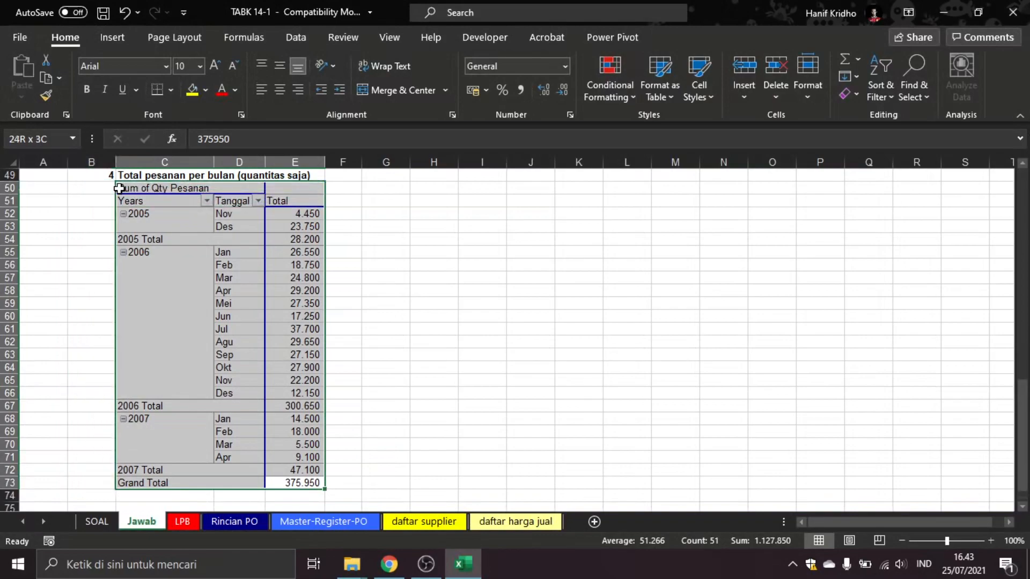
{"action": "key", "text": "ctrl+c"}
{"action": "scroll", "coordinate": [160, 382], "scroll_direction": "down", "scroll_amount": 4}
{"action": "left_click", "coordinate": [160, 382]}
{"action": "key", "text": "Return"}
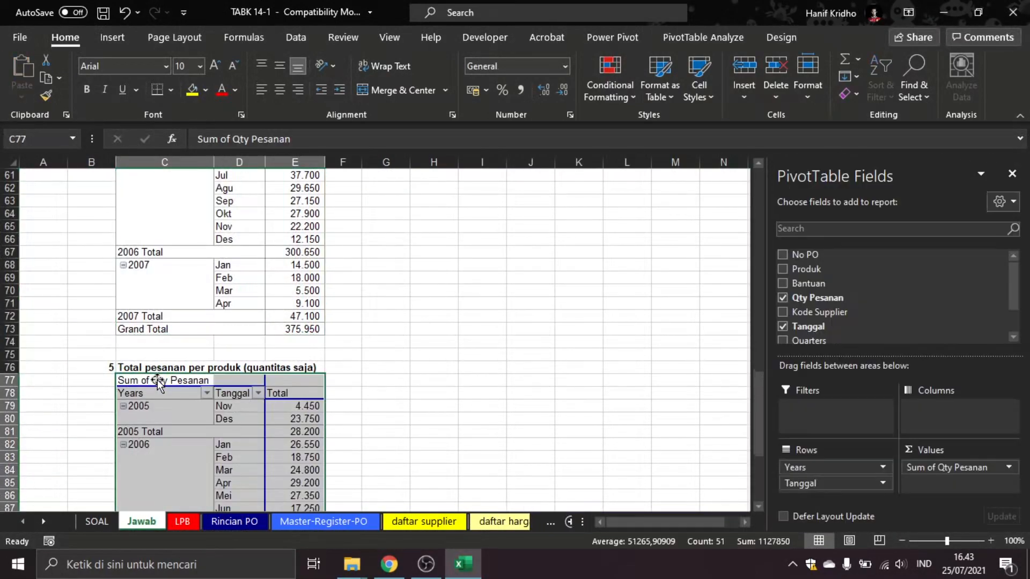
- In the copied pivot table at C77, remove Tanggal and Years from the rows and add Produk as the row field
{"action": "scroll", "coordinate": [370, 343], "scroll_direction": "down", "scroll_amount": 3}
{"action": "scroll", "coordinate": [370, 344], "scroll_direction": "down", "scroll_amount": 2}
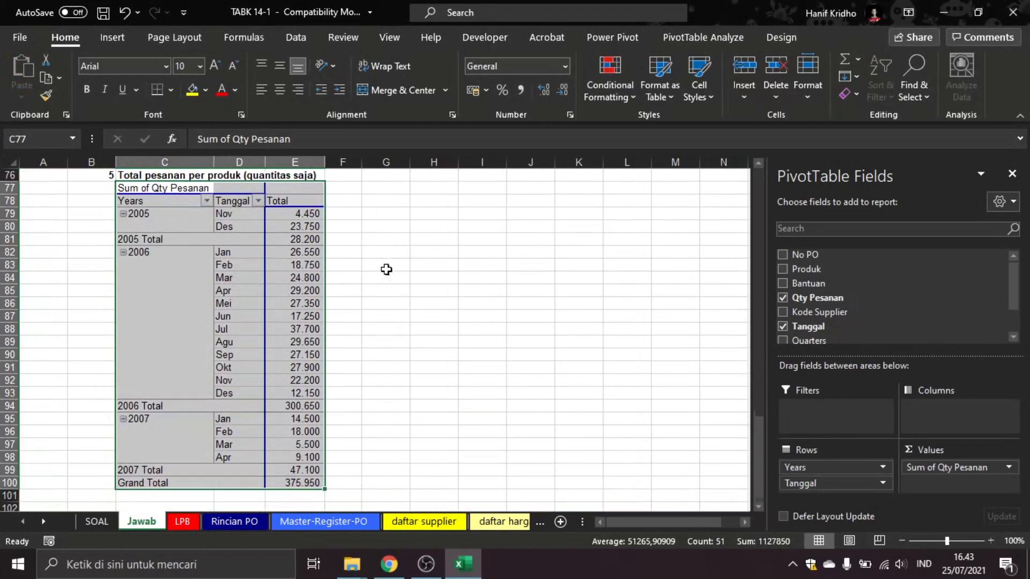
{"action": "left_click", "coordinate": [782, 327]}
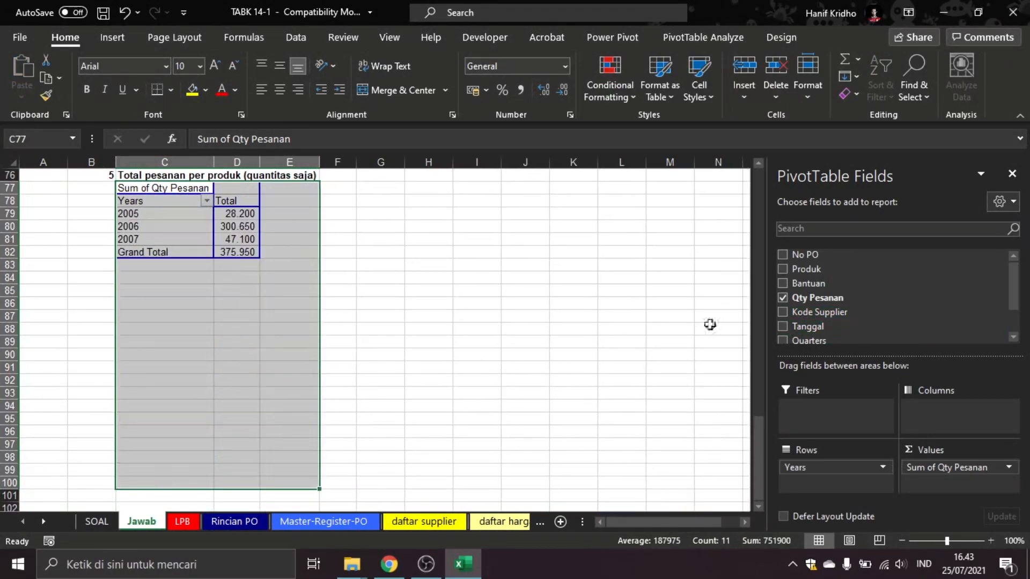
{"action": "scroll", "coordinate": [794, 307], "scroll_direction": "down", "scroll_amount": 1}
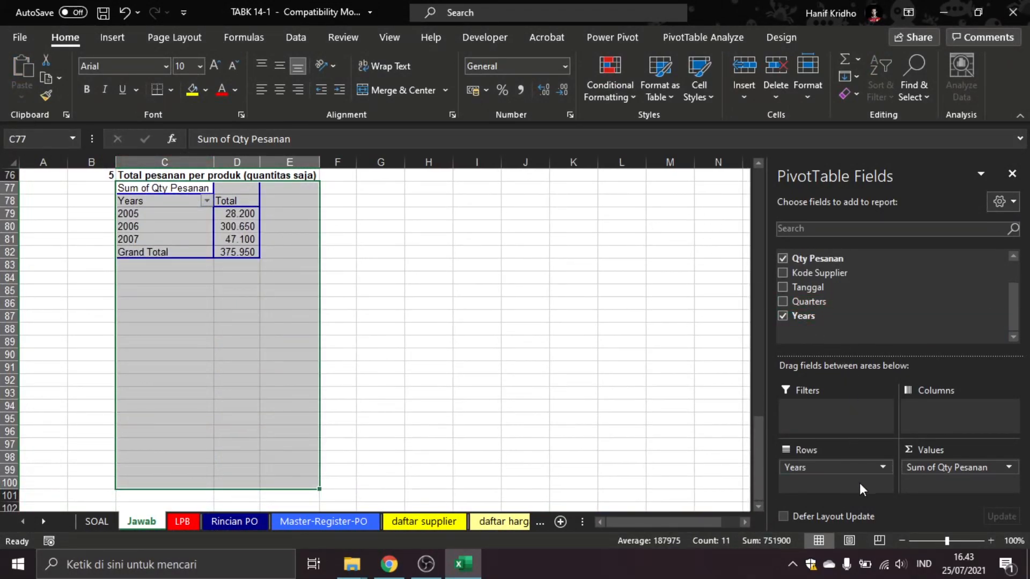
{"action": "left_click", "coordinate": [784, 315]}
{"action": "scroll", "coordinate": [799, 306], "scroll_direction": "up", "scroll_amount": 1}
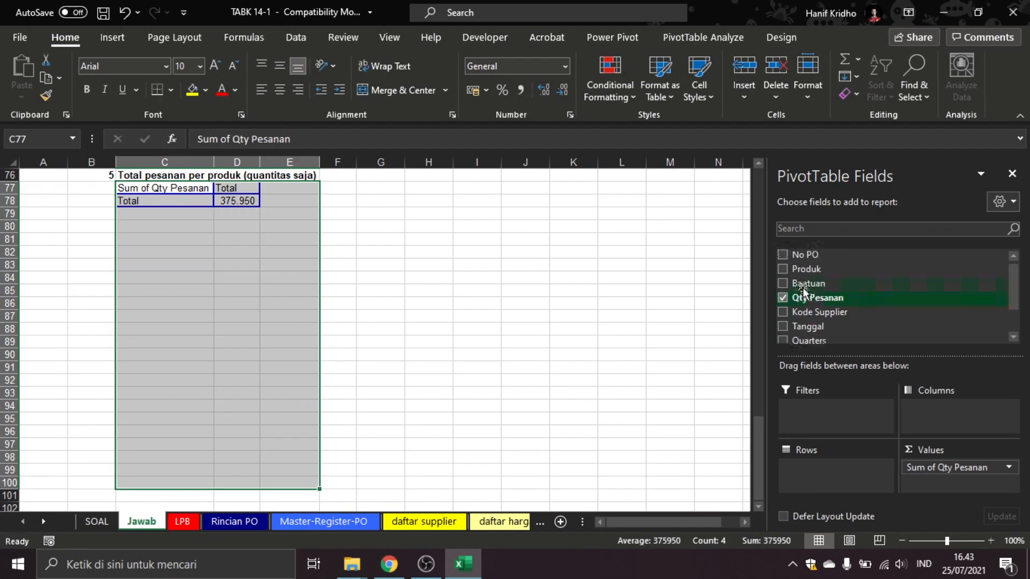
{"action": "left_click_drag", "start_coordinate": [788, 271], "coordinate": [823, 379]}
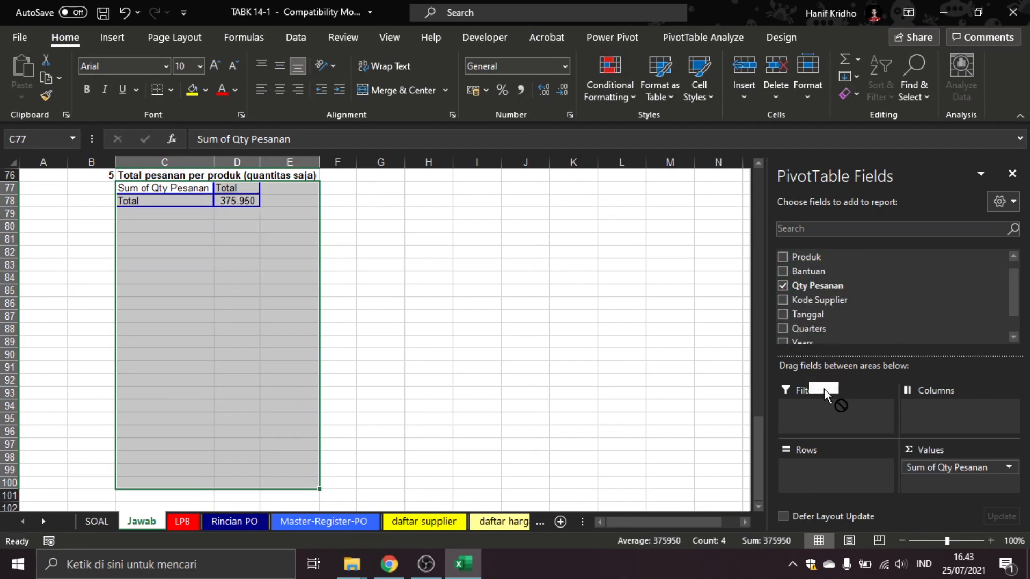
{"action": "left_click_drag", "start_coordinate": [823, 469], "coordinate": [823, 468]}
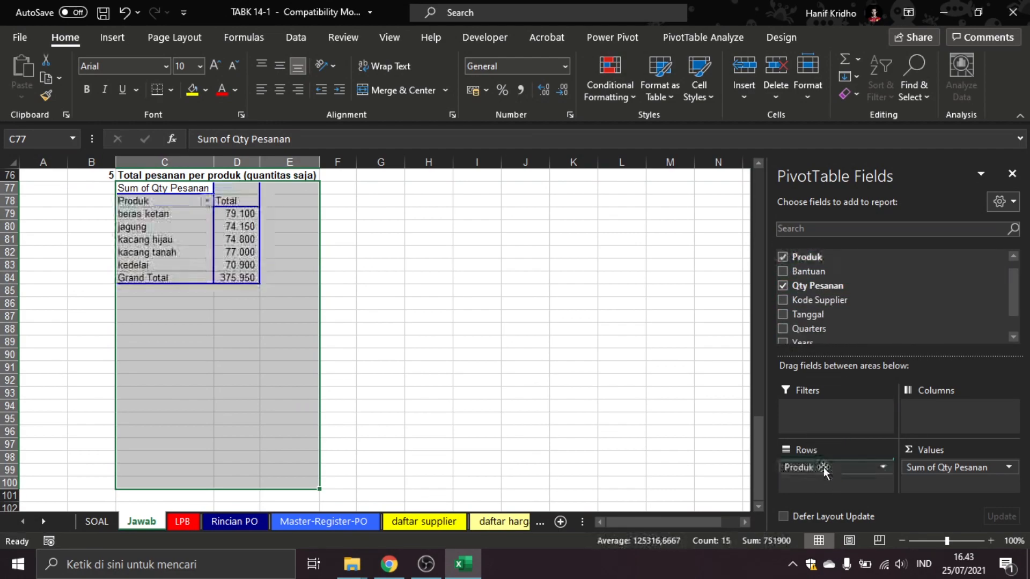
{"action": "left_click", "coordinate": [573, 234]}
{"action": "scroll", "coordinate": [115, 198], "scroll_direction": "up", "scroll_amount": 4}
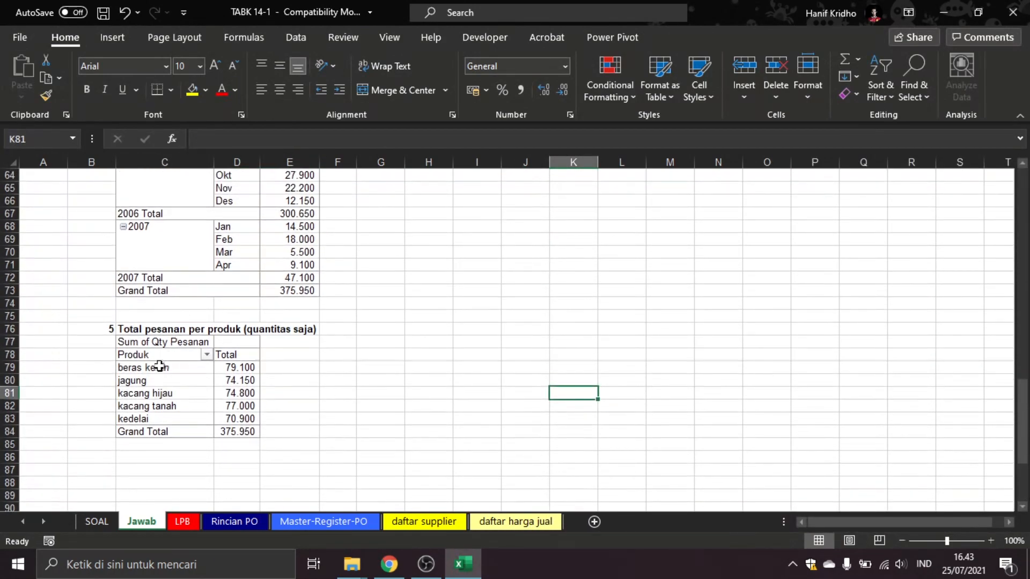
- Close the PivotTable field list for the per-product table and save the workbook
{"action": "left_click", "coordinate": [157, 367]}
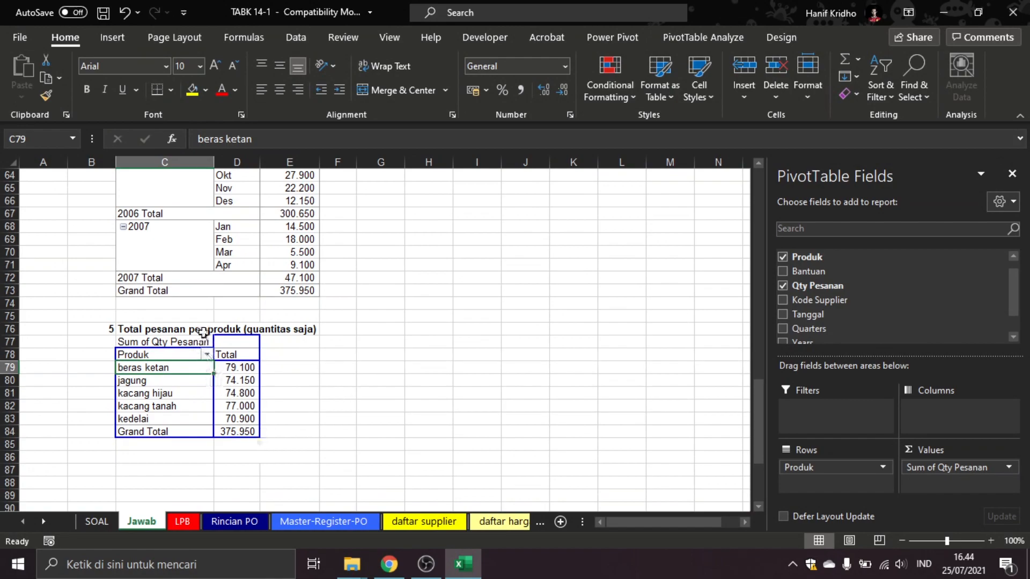
{"action": "left_click", "coordinate": [1012, 173]}
{"action": "left_click", "coordinate": [365, 366]}
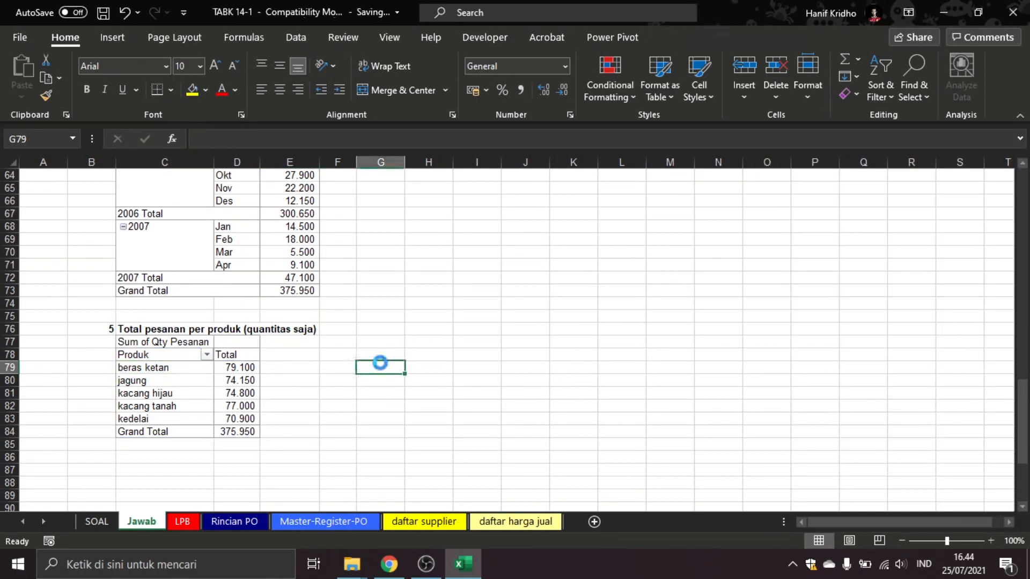
{"action": "key", "text": "ctrl+s"}
- Copy question 6's number and text from the SOAL sheet to B88 on the Jawab sheet and make the heading bold
{"action": "key", "text": "ctrl+Page_Up"}
{"action": "left_click_drag", "start_coordinate": [145, 369], "coordinate": [174, 370]}
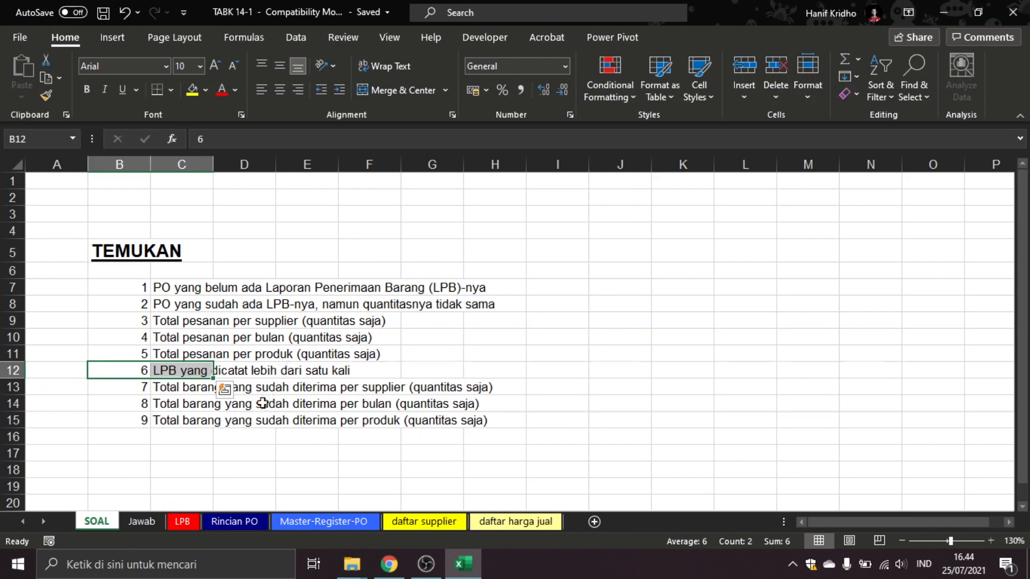
{"action": "left_click", "coordinate": [183, 521]}
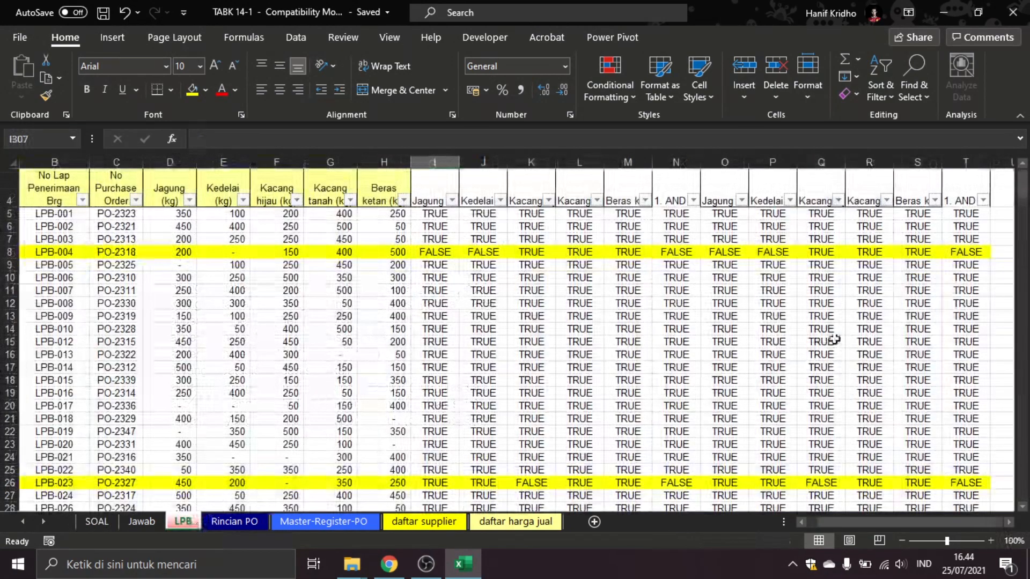
{"action": "left_click", "coordinate": [92, 526]}
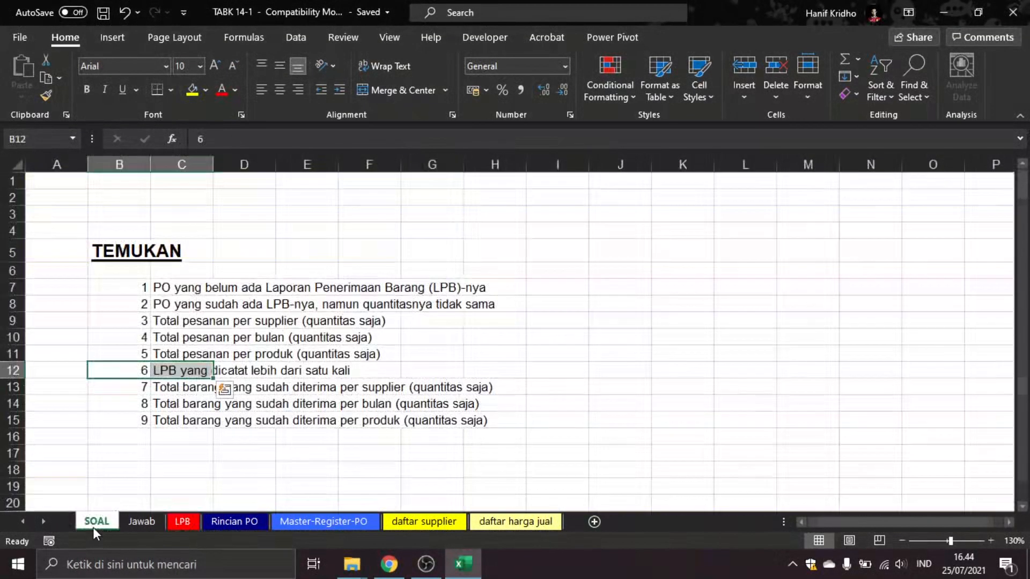
{"action": "key", "text": "ctrl+c"}
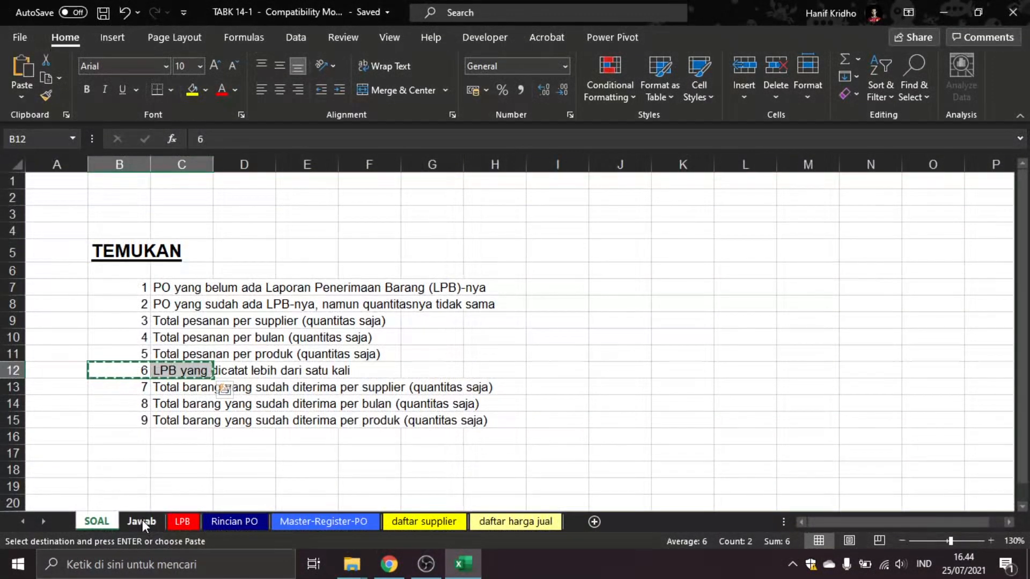
{"action": "left_click", "coordinate": [142, 521]}
{"action": "scroll", "coordinate": [156, 453], "scroll_direction": "down", "scroll_amount": 1}
{"action": "left_click", "coordinate": [110, 443]}
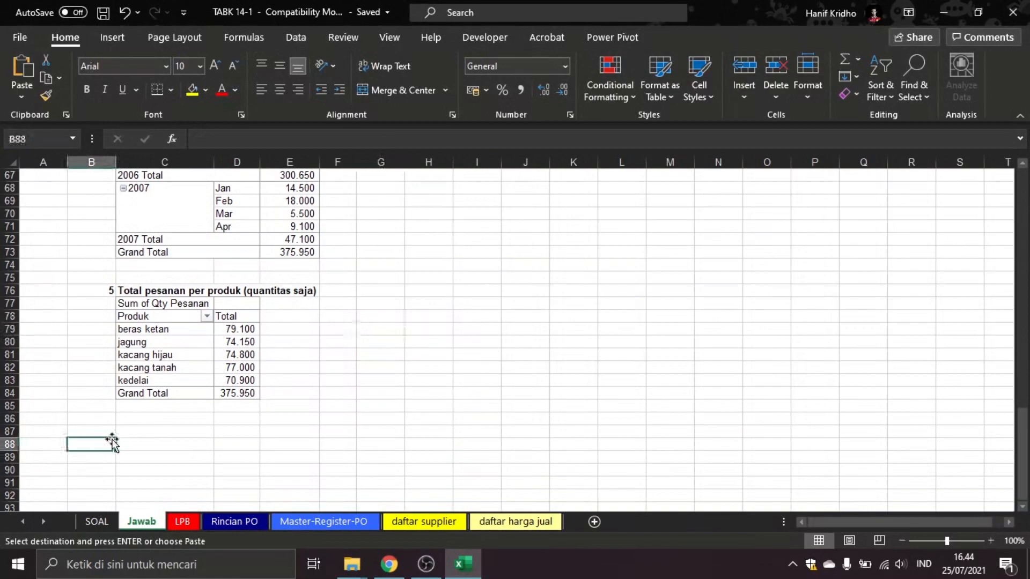
{"action": "key", "text": "ctrl+v"}
{"action": "key", "text": "ctrl+b"}
{"action": "left_click", "coordinate": [264, 416]}
- On the LPB sheet, enter the column header "6. COUNTIF" in U4 and save the workbook
{"action": "left_click", "coordinate": [183, 521]}
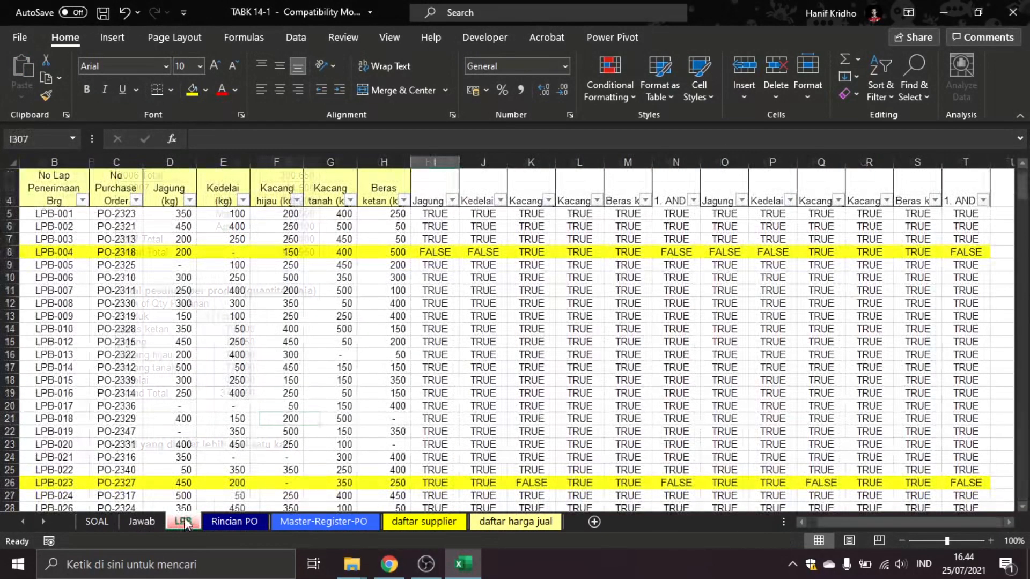
{"action": "left_click", "coordinate": [675, 354]}
{"action": "left_click_drag", "start_coordinate": [977, 526], "coordinate": [983, 525]}
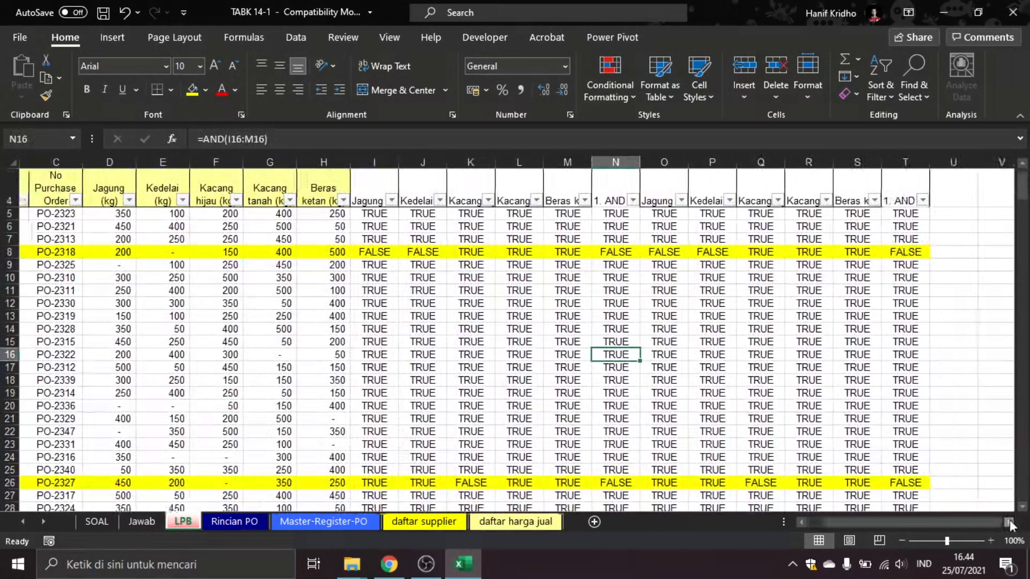
{"action": "left_click", "coordinate": [952, 197]}
{"action": "type", "text": "6."}
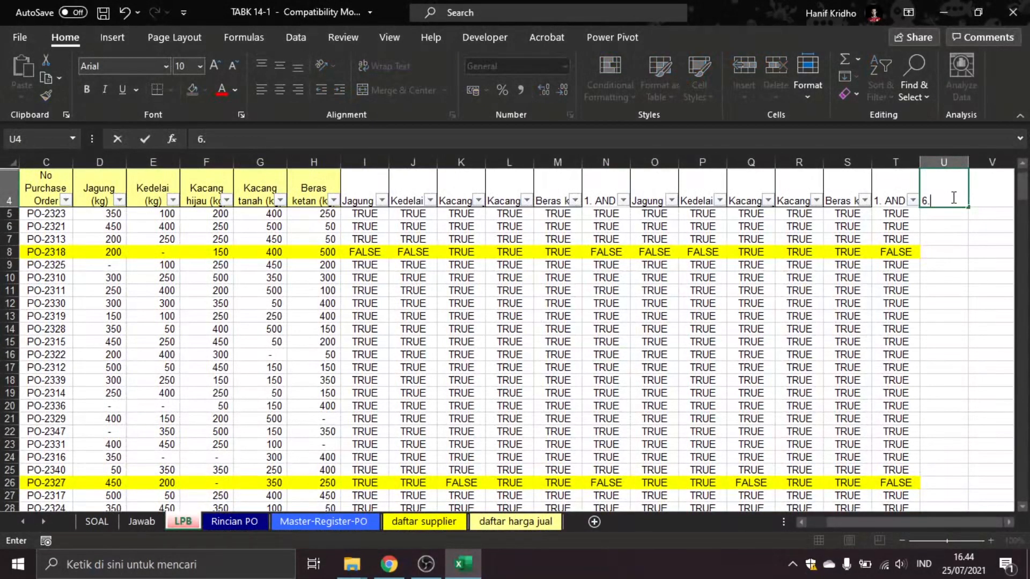
{"action": "type", "text": " COUN"}
{"action": "key", "text": "Return"}
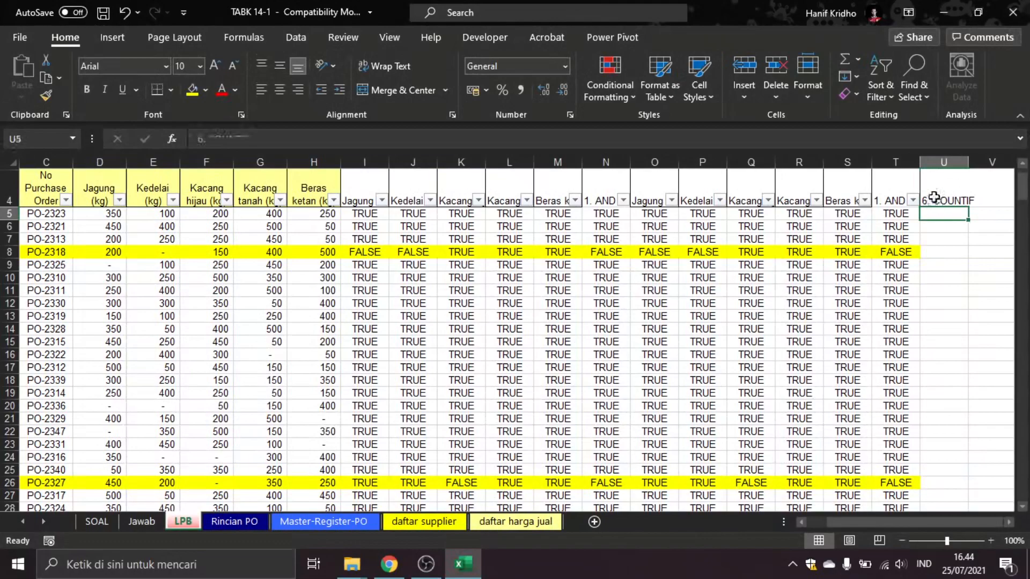
{"action": "left_click", "coordinate": [936, 200]}
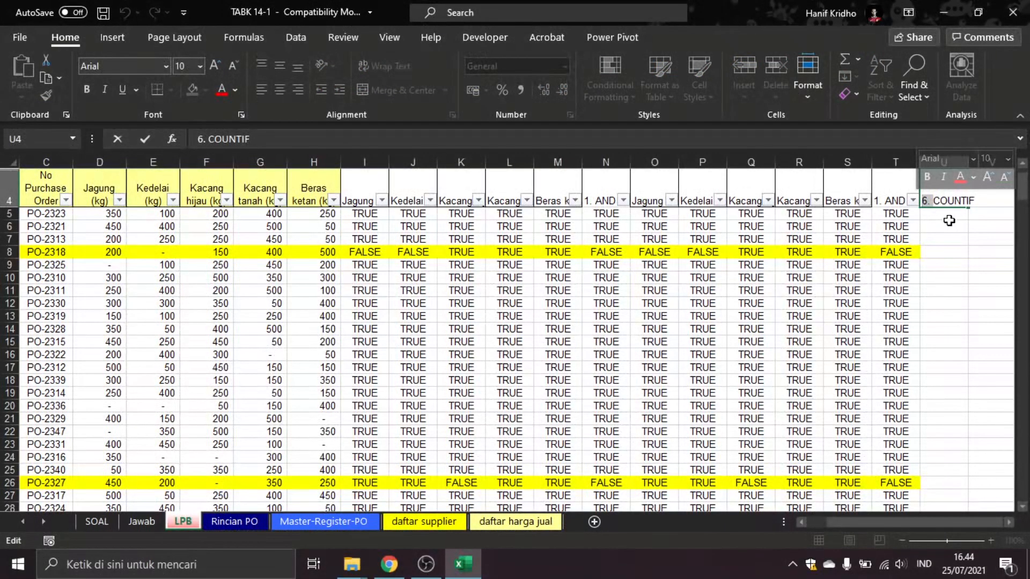
{"action": "left_click", "coordinate": [948, 219]}
{"action": "key", "text": "ctrl+s"}
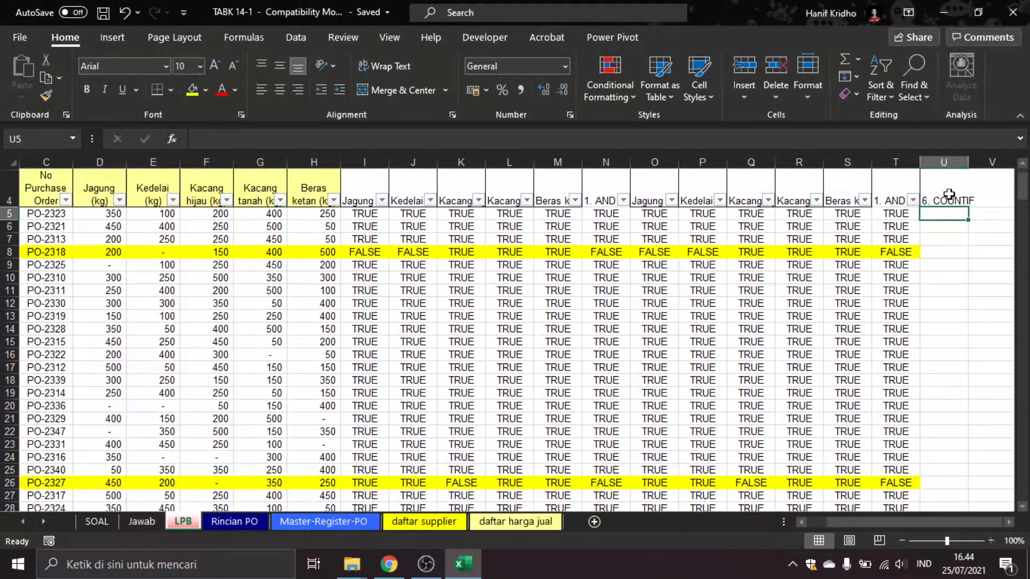
{"action": "type", "text": "=COUNT"}
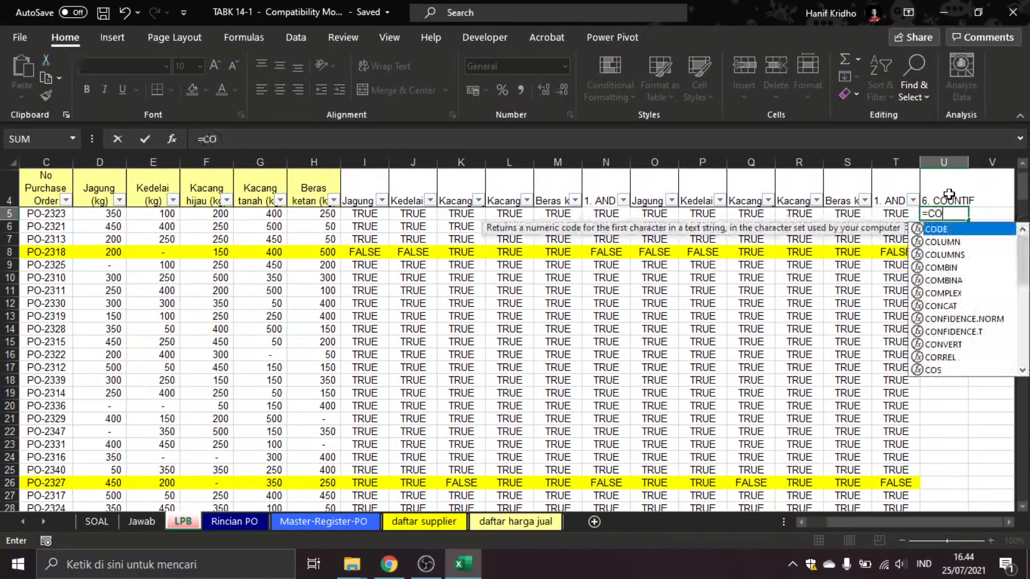
{"action": "key", "text": "Escape"}
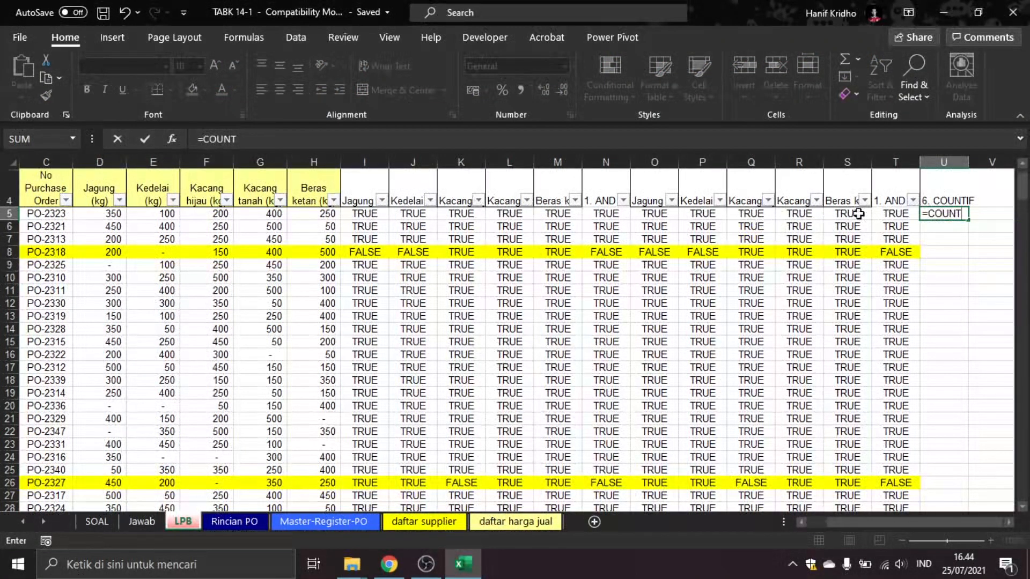
{"action": "left_click", "coordinate": [101, 521]}
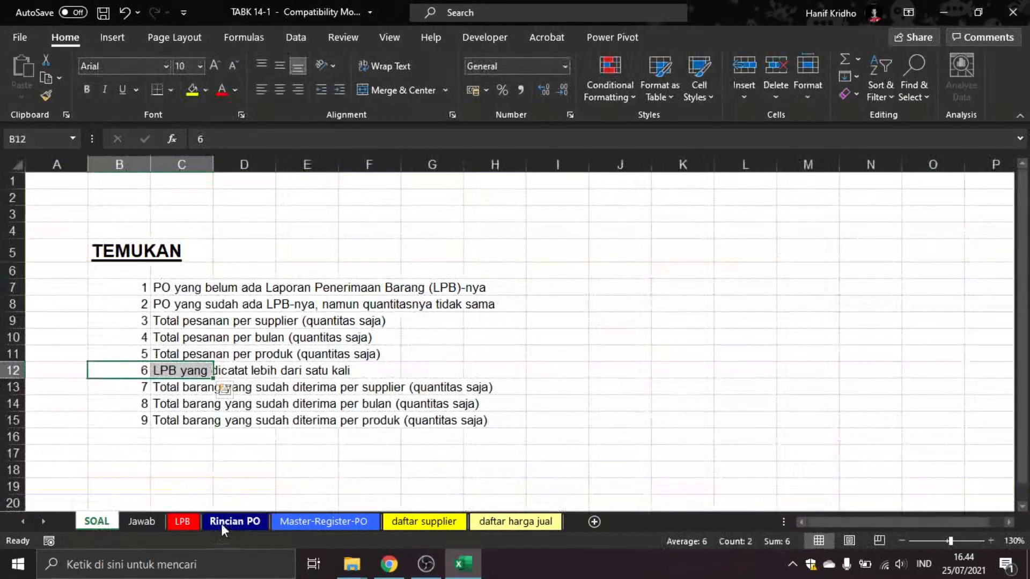
{"action": "left_click", "coordinate": [192, 520]}
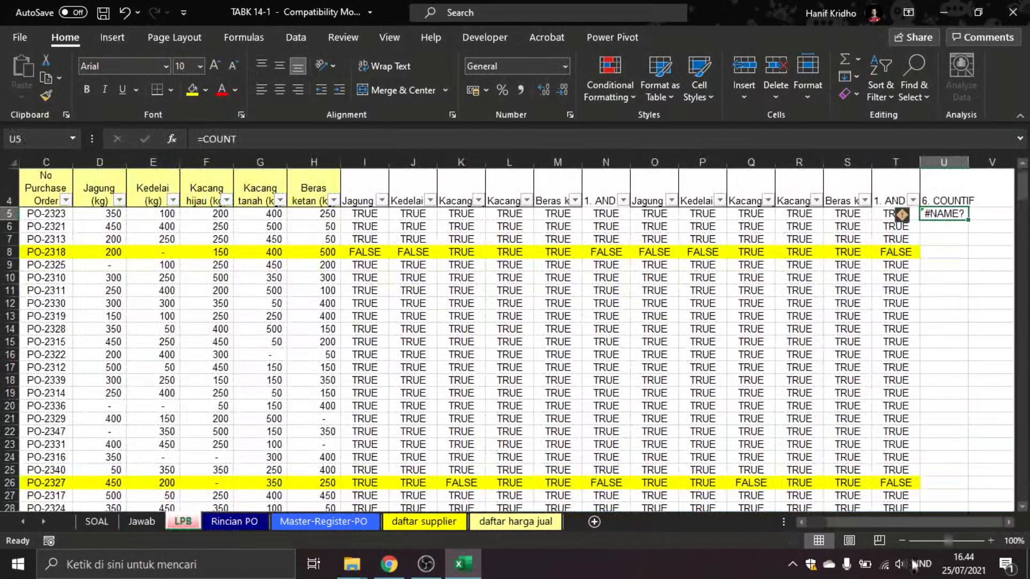
{"action": "mouse_move", "coordinate": [875, 523]}
{"action": "left_mouse_down"}
{"action": "mouse_move", "coordinate": [857, 522]}
{"action": "mouse_move", "coordinate": [883, 517]}
{"action": "left_mouse_up"}
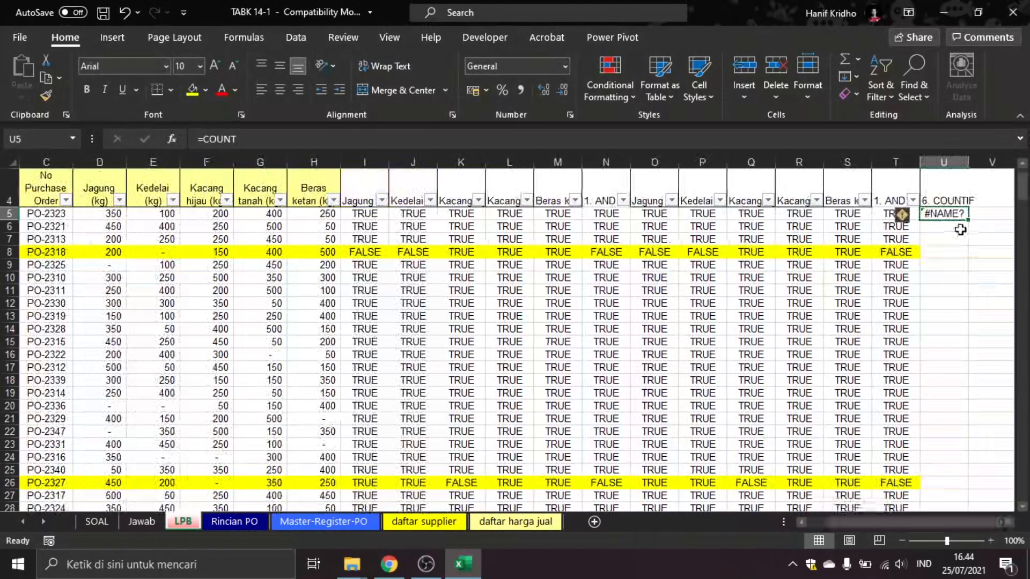
- In U5 of the LPB sheet, enter =COUNTIF(B:B;B5) and fill the formula down the column
{"action": "type", "text": "=CO"}
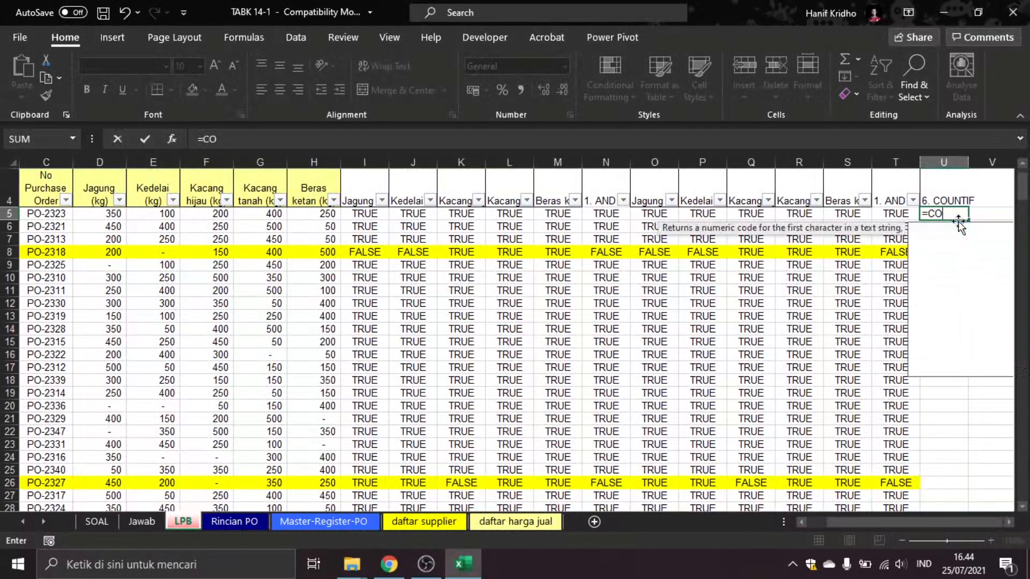
{"action": "type", "text": "UNTIF"}
{"action": "double_click", "coordinate": [959, 228]}
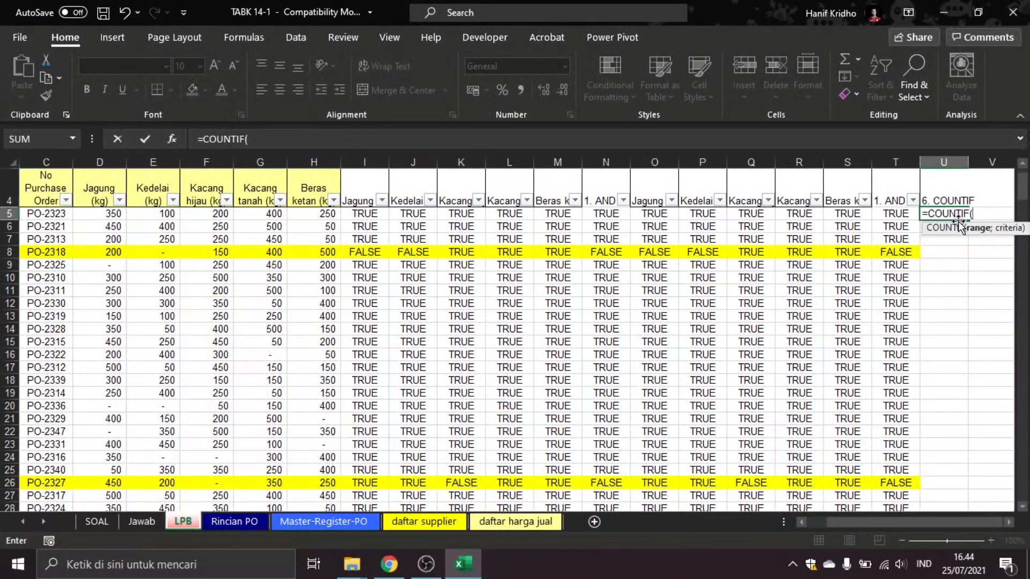
{"action": "left_click_drag", "start_coordinate": [855, 524], "coordinate": [822, 524]}
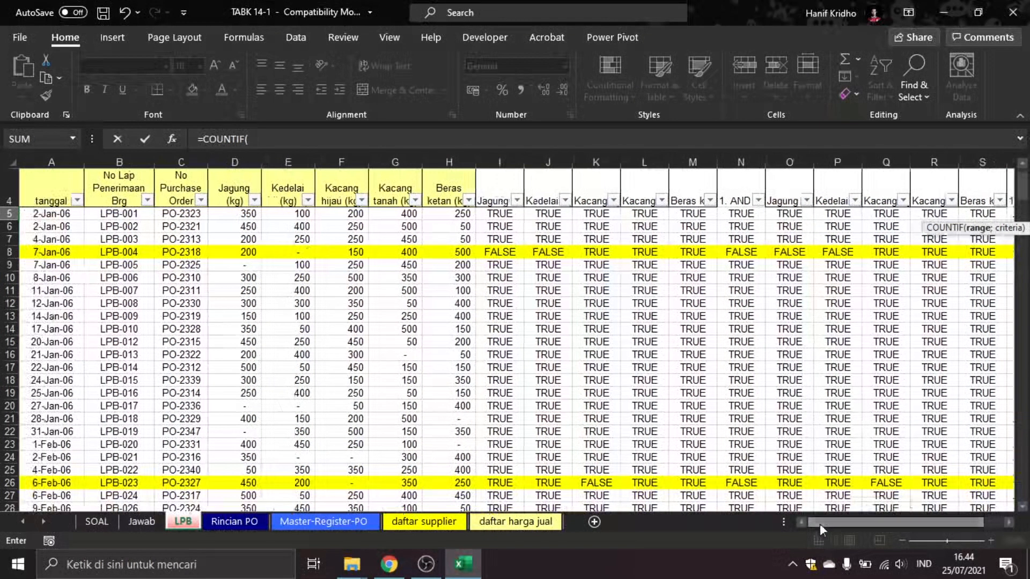
{"action": "left_click", "coordinate": [123, 158]}
{"action": "type", "text": ";"}
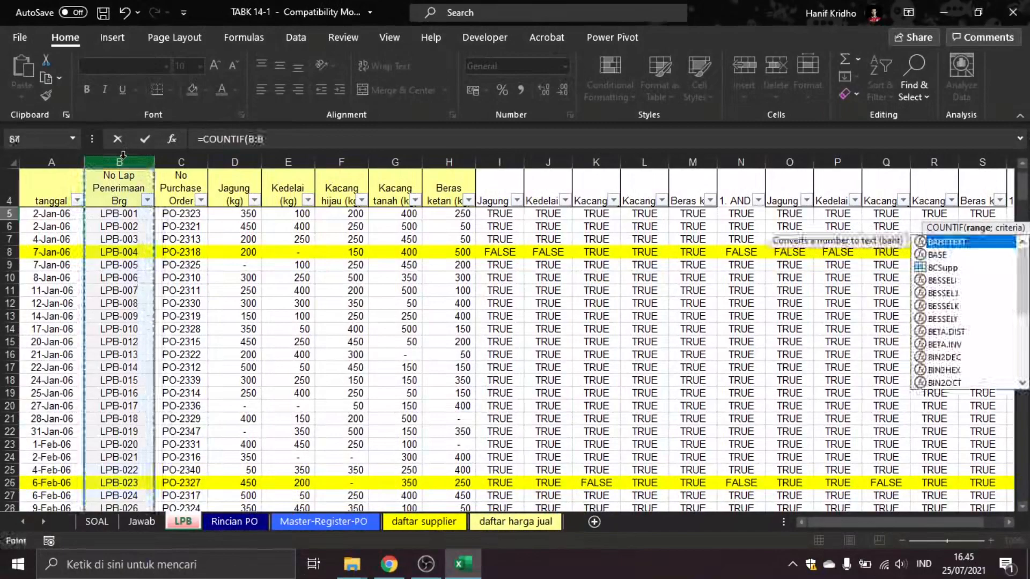
{"action": "left_click", "coordinate": [118, 215]}
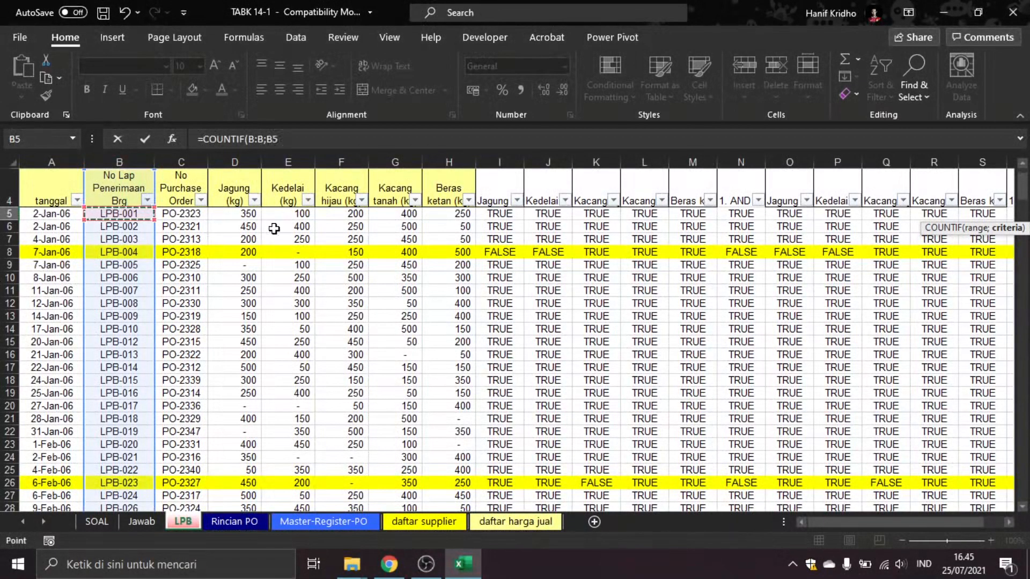
{"action": "key", "text": "Return"}
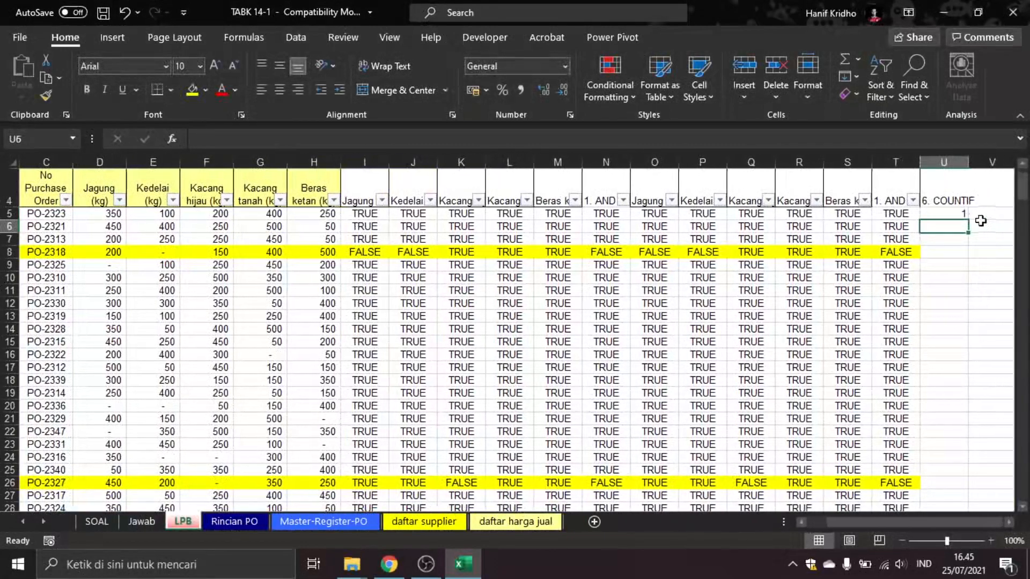
{"action": "left_click", "coordinate": [963, 214]}
{"action": "double_click", "coordinate": [968, 220]}
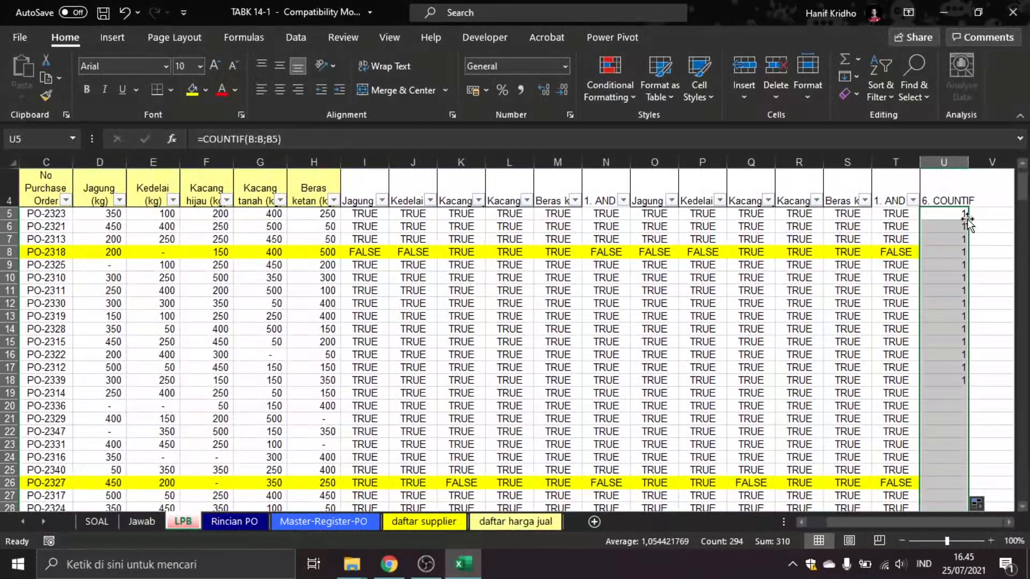
- Reapply the header filters to include the 6. COUNTIF column, and filter that column to exclude the value 1
{"action": "left_click", "coordinate": [953, 191]}
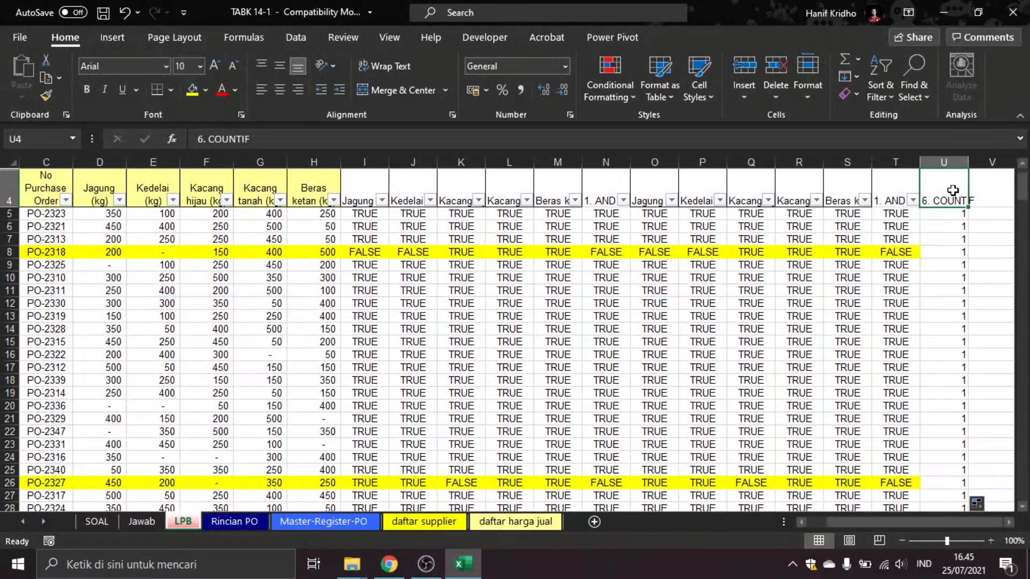
{"action": "key", "text": "ctrl+shift+l"}
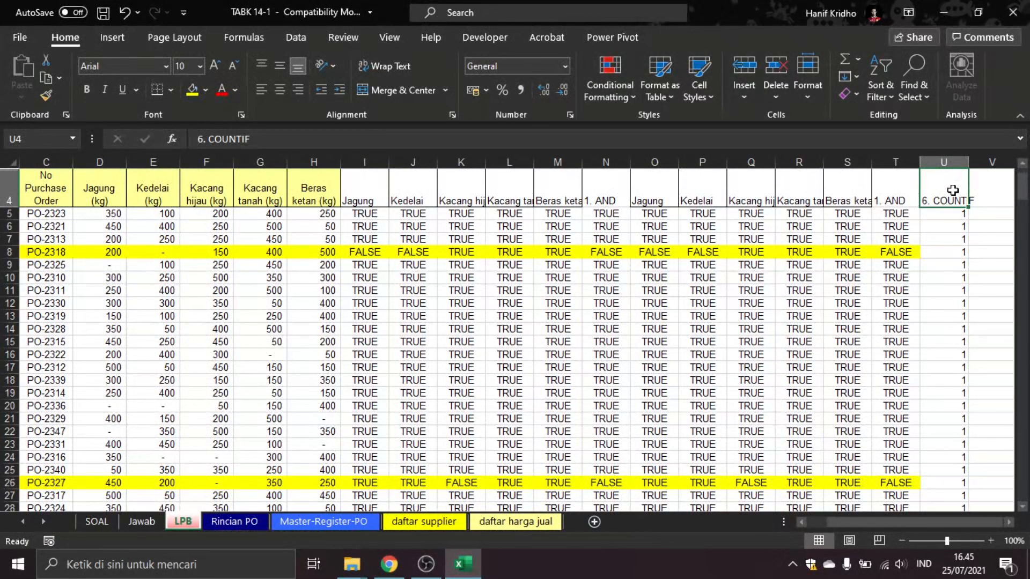
{"action": "key", "text": "ctrl+shift+l"}
{"action": "left_click", "coordinate": [961, 200]}
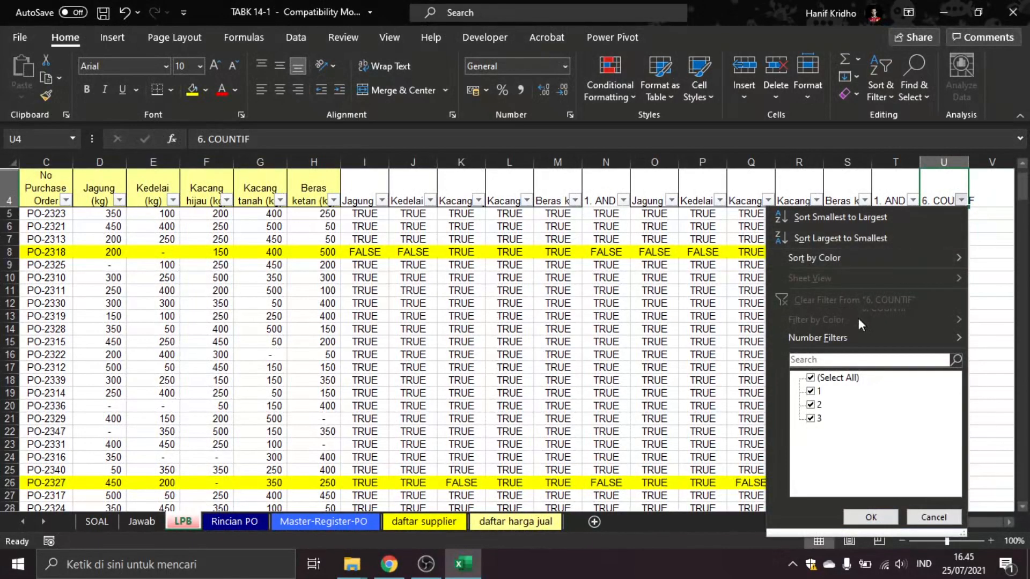
{"action": "left_click", "coordinate": [817, 392]}
{"action": "left_click", "coordinate": [872, 516]}
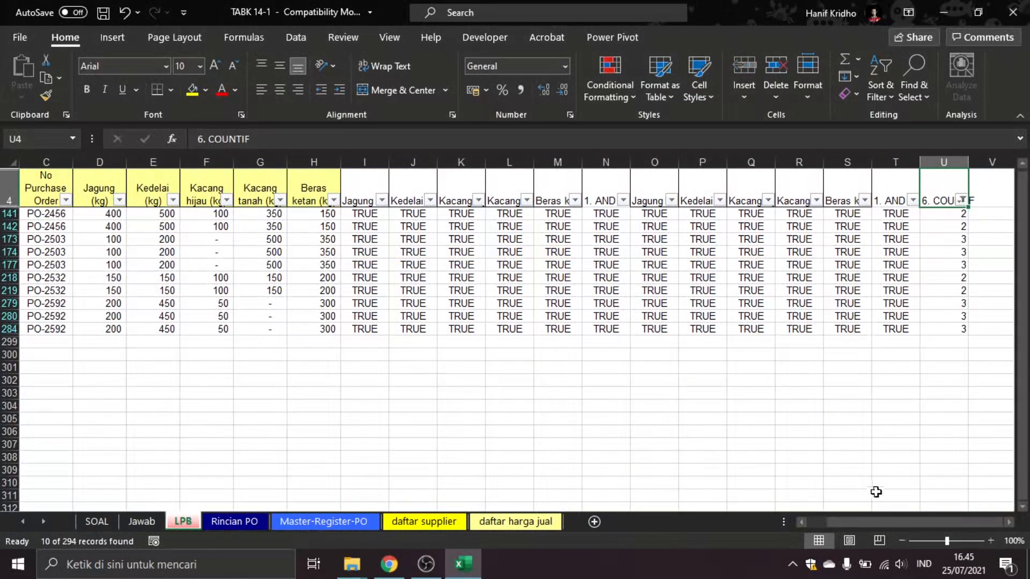
- Fill the filtered duplicate LPB rows with yellow and copy them with their header row to C89 on the Jawab sheet
{"action": "left_click_drag", "start_coordinate": [951, 326], "coordinate": [16, 204]}
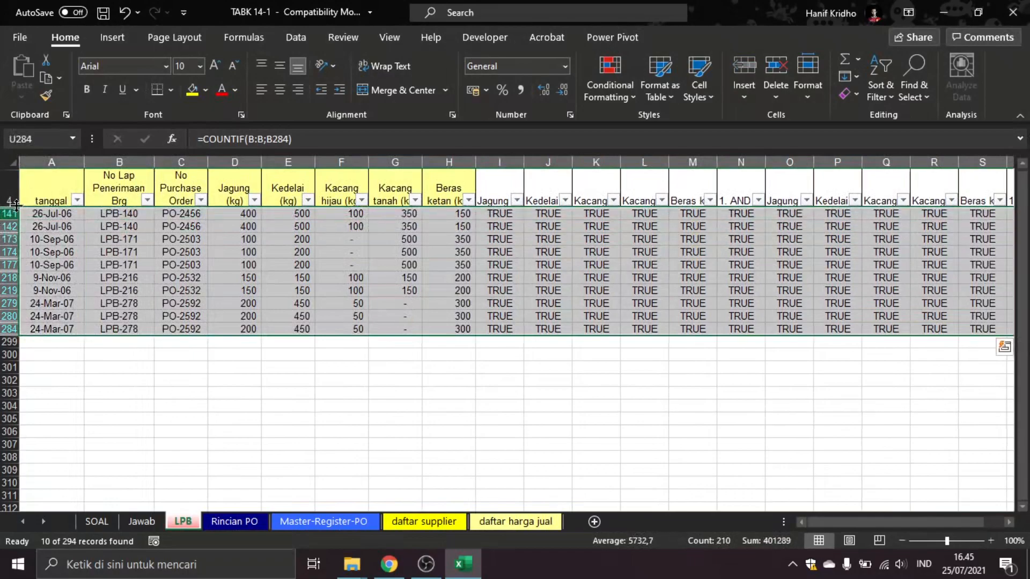
{"action": "left_click", "coordinate": [186, 93]}
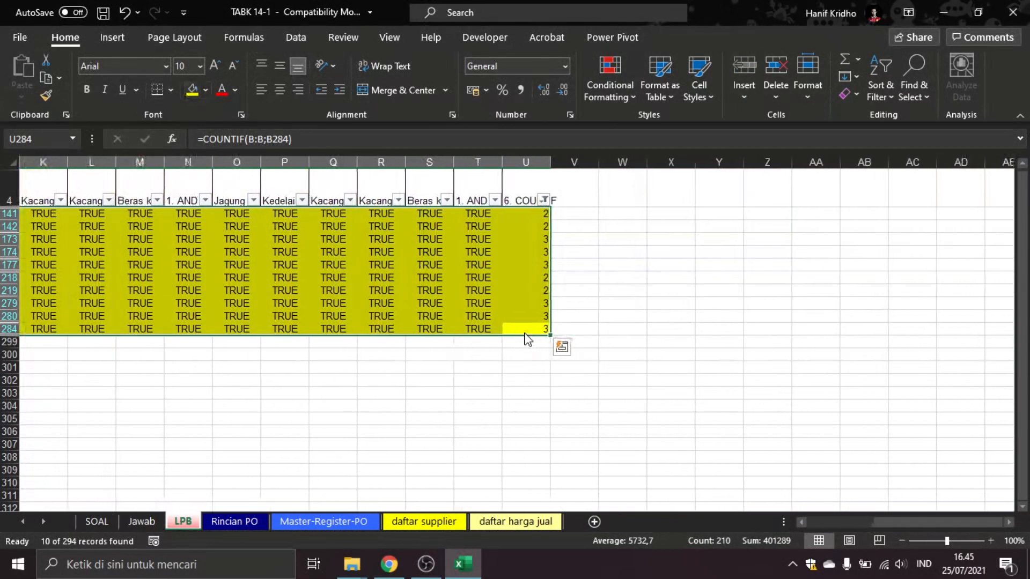
{"action": "left_click_drag", "start_coordinate": [524, 331], "coordinate": [5, 161]}
{"action": "key", "text": "ctrl+c"}
{"action": "left_click", "coordinate": [141, 521]}
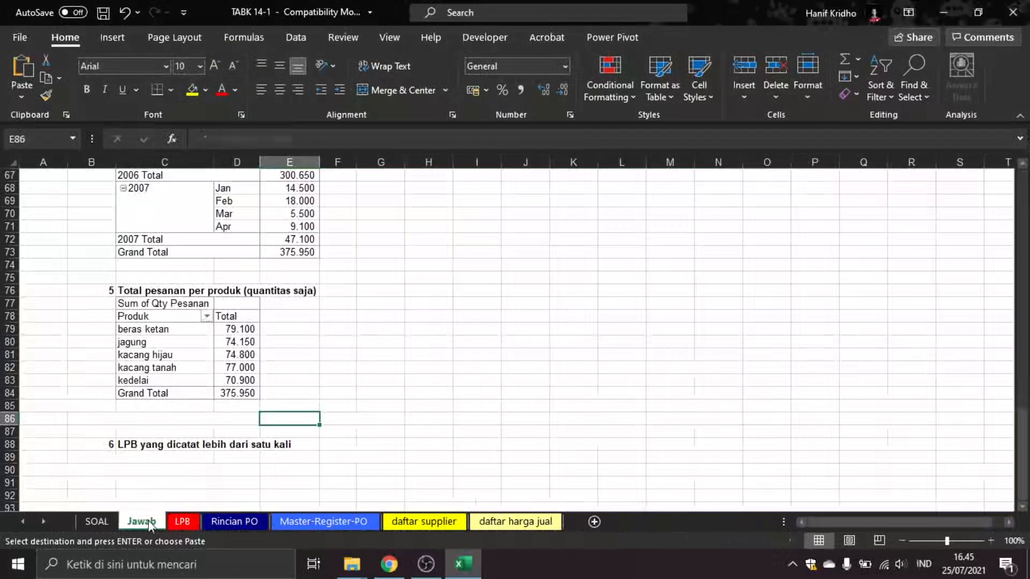
{"action": "left_click", "coordinate": [132, 455]}
{"action": "key", "text": "Return"}
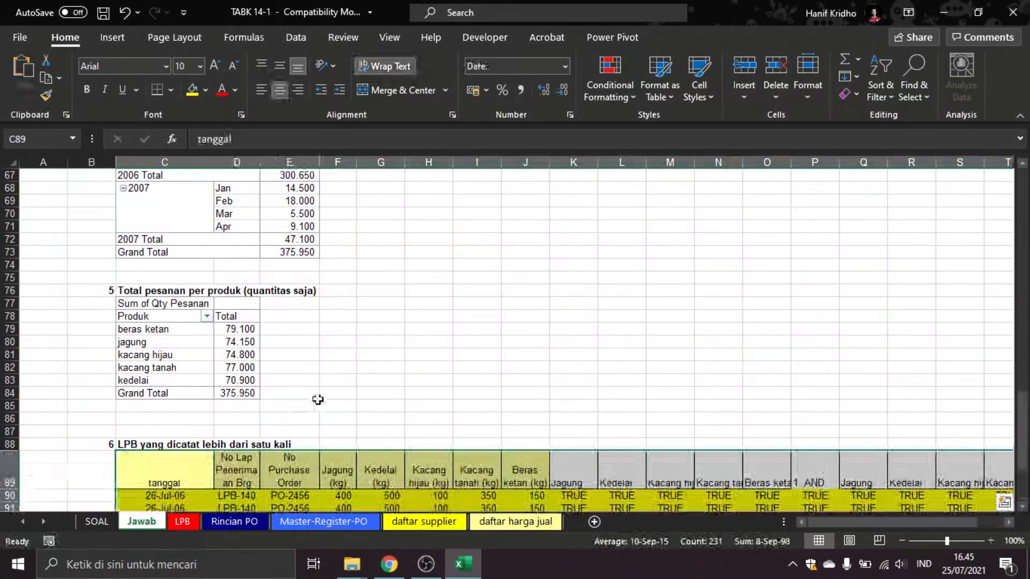
- Save the workbook, and review the pasted duplicate rows and question 7 on the SOAL sheet
{"action": "left_click", "coordinate": [343, 392]}
{"action": "key", "text": "ctrl+s"}
{"action": "scroll", "coordinate": [345, 384], "scroll_direction": "down", "scroll_amount": 7}
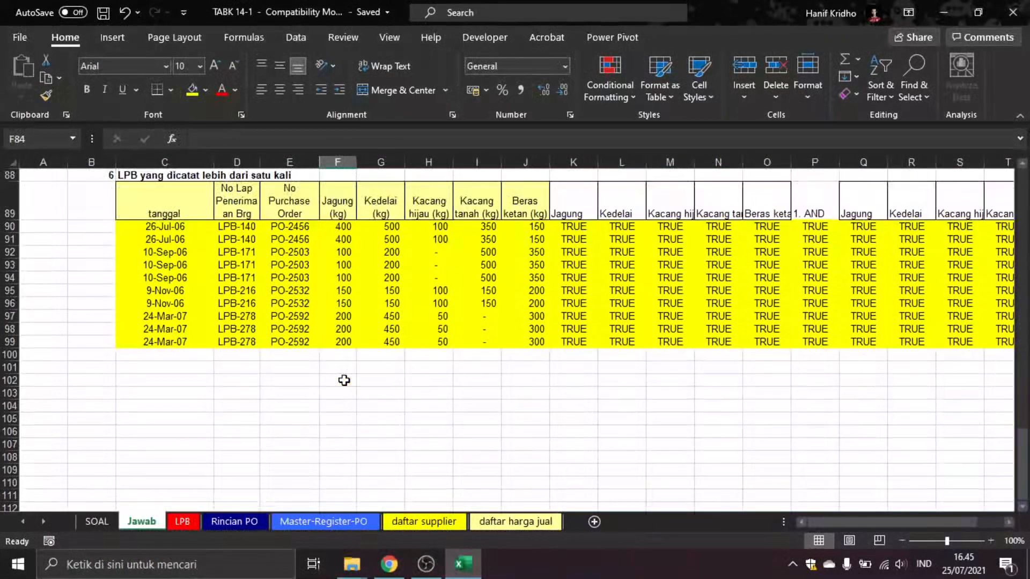
{"action": "scroll", "coordinate": [344, 380], "scroll_direction": "down", "scroll_amount": 3}
{"action": "left_click", "coordinate": [97, 521]}
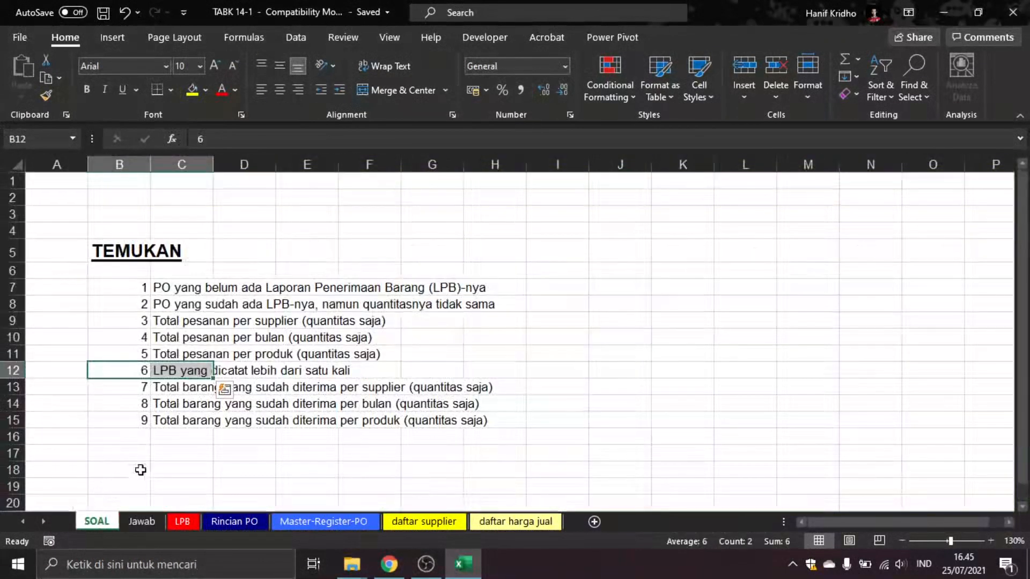
{"action": "left_click", "coordinate": [133, 387]}
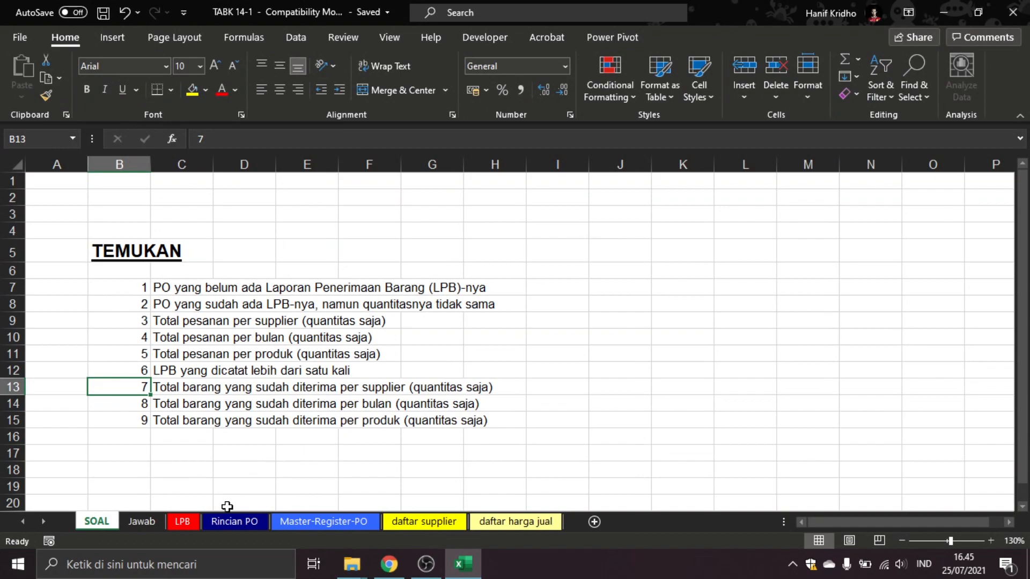
- Clear the filter on the LPB sheet to show all rows again and save the workbook
{"action": "left_click", "coordinate": [185, 521]}
{"action": "left_click", "coordinate": [372, 393]}
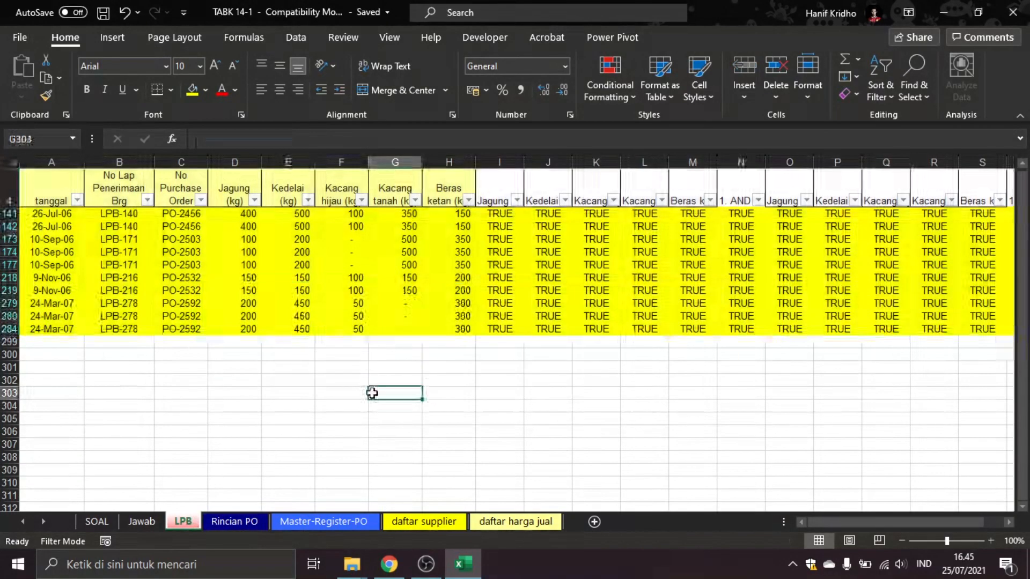
{"action": "key", "text": "alt"}
{"action": "key", "text": "h"}
{"action": "key", "text": "s"}
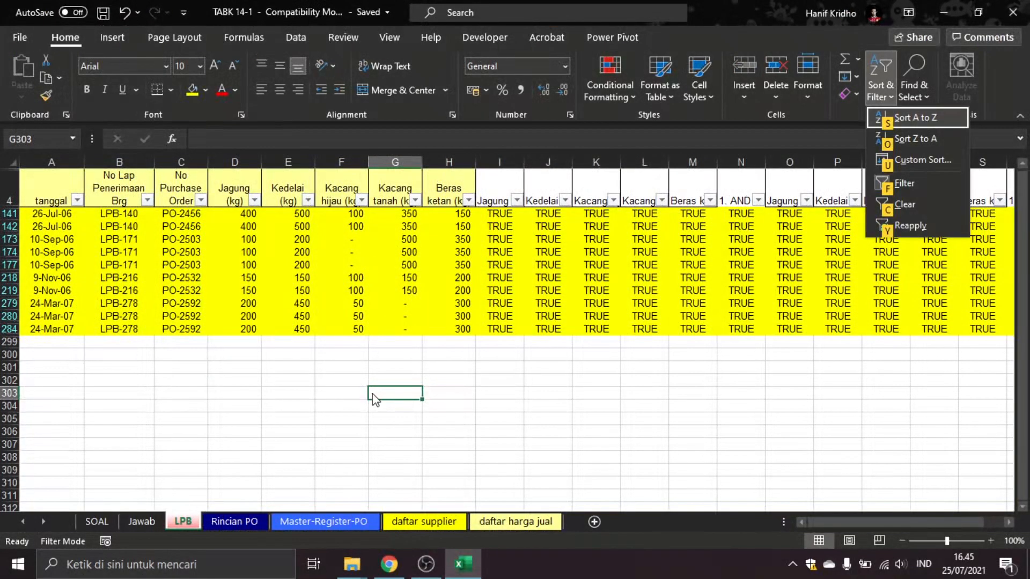
{"action": "key", "text": "c"}
{"action": "left_click", "coordinate": [367, 394]}
{"action": "key", "text": "ctrl+s"}
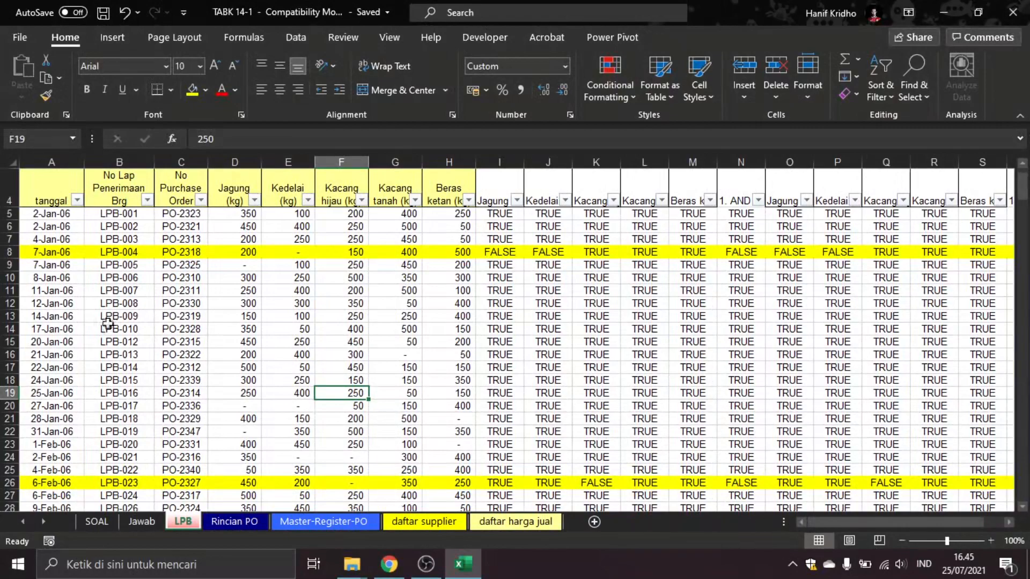
- Enter the column header "7. Supplier" in V4 of the LPB sheet
{"action": "left_click", "coordinate": [52, 215]}
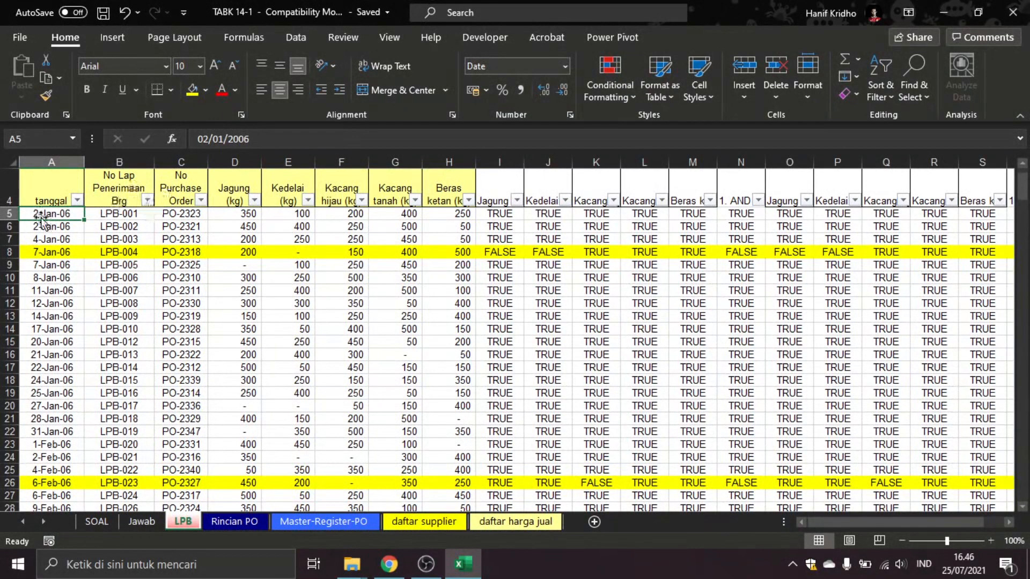
{"action": "left_click_drag", "start_coordinate": [944, 522], "coordinate": [972, 517]}
{"action": "left_click", "coordinate": [995, 214]}
{"action": "left_click", "coordinate": [994, 201]}
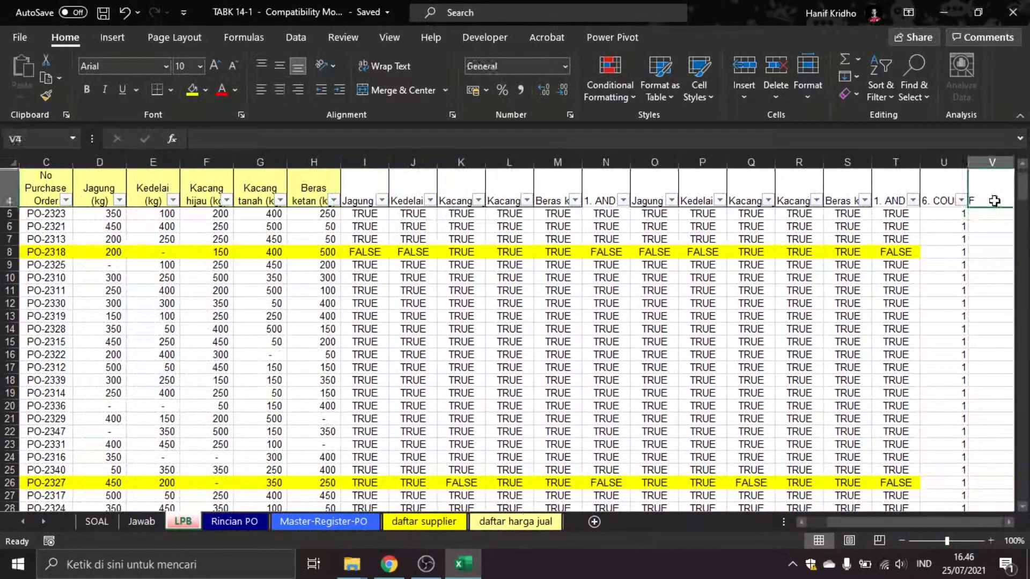
{"action": "type", "text": "7."}
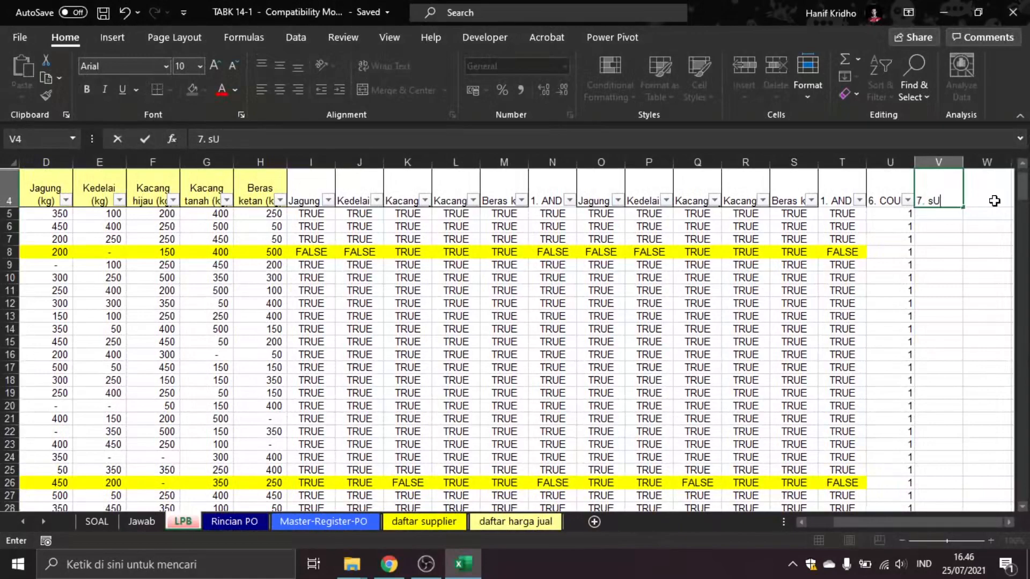
{"action": "type", "text": " Supplier"}
{"action": "key", "text": "Return"}
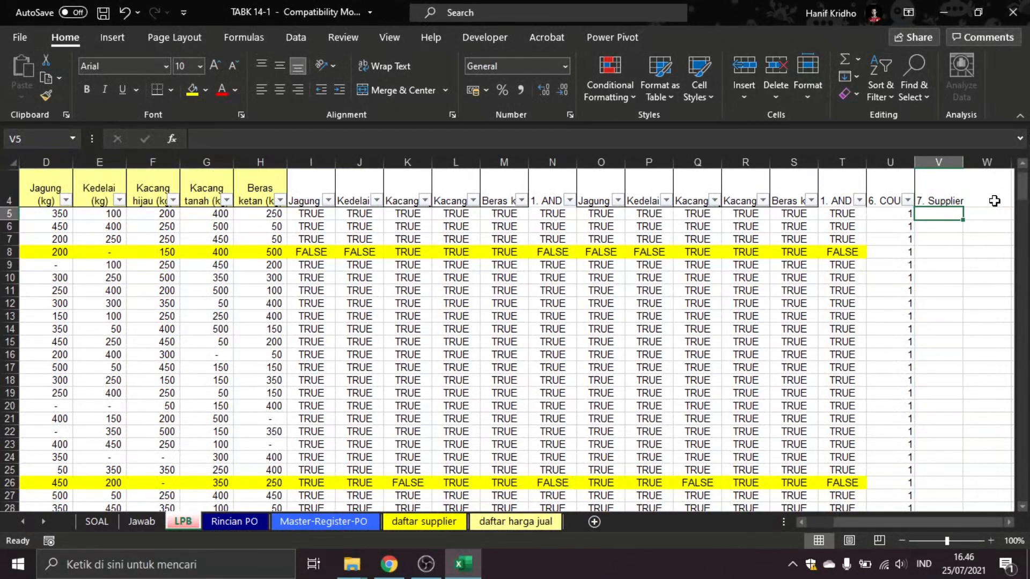
- Start a VLOOKUP formula in V5 with the purchase order number in C5 as the lookup value
{"action": "type", "text": "="}
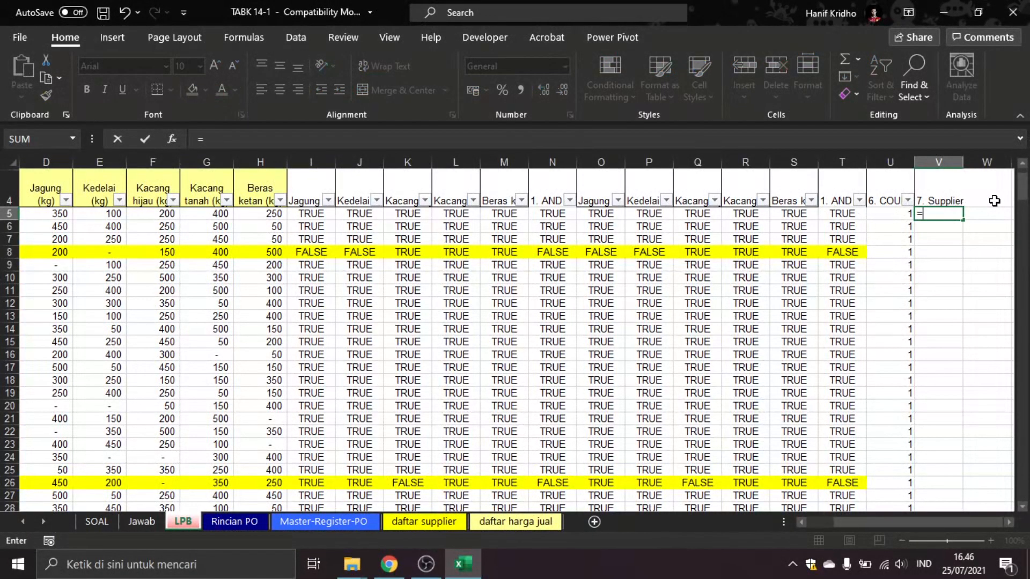
{"action": "type", "text": "vlookuo"}
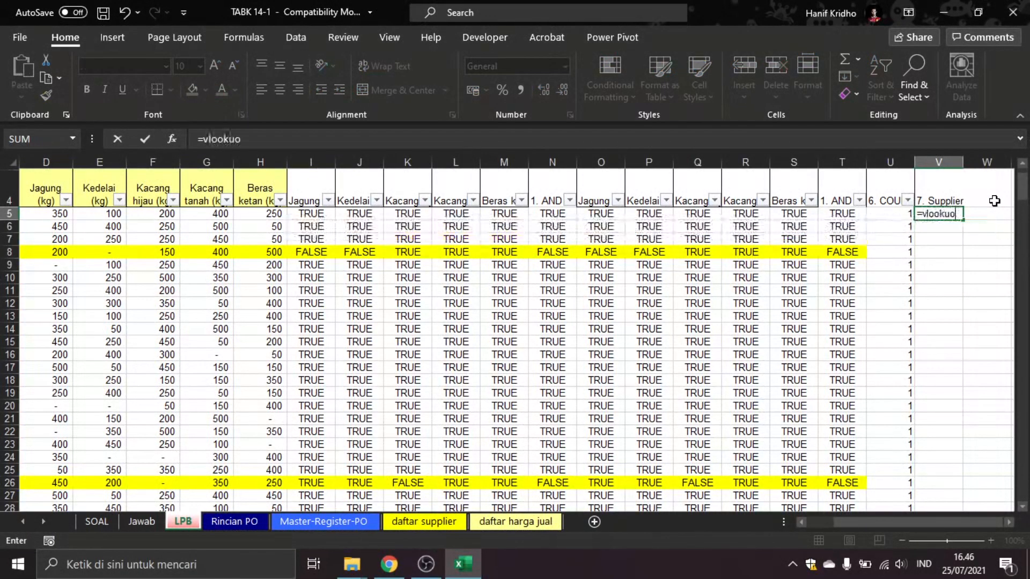
{"action": "key", "text": "BackSpace"}
{"action": "type", "text": "p("}
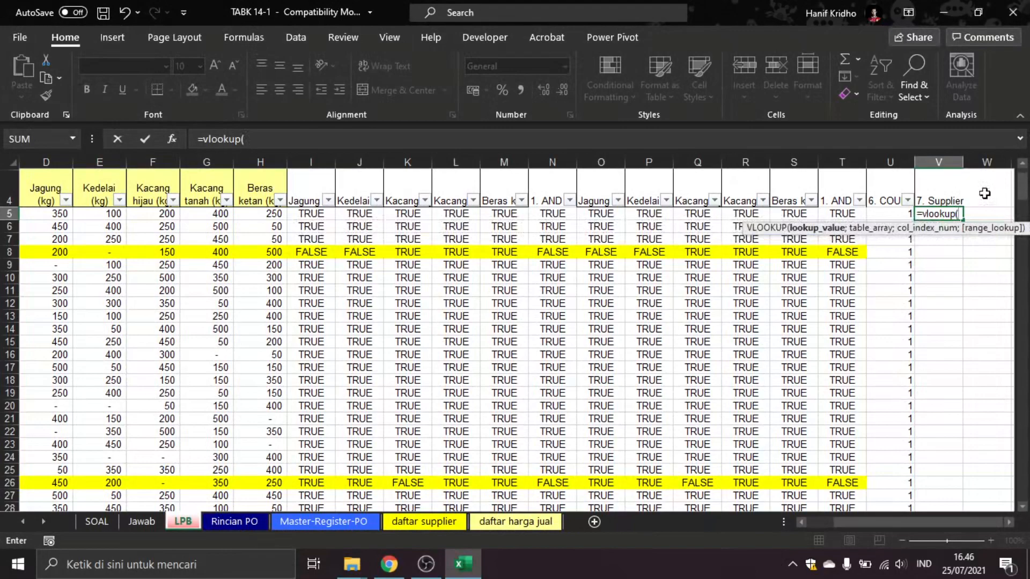
{"action": "left_click_drag", "start_coordinate": [878, 521], "coordinate": [846, 525]}
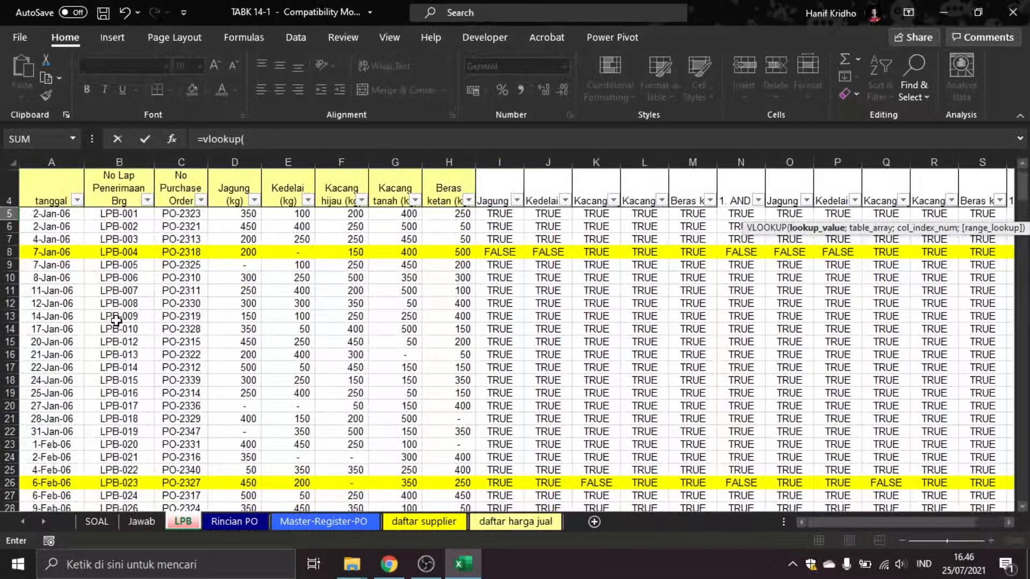
{"action": "left_click", "coordinate": [169, 214]}
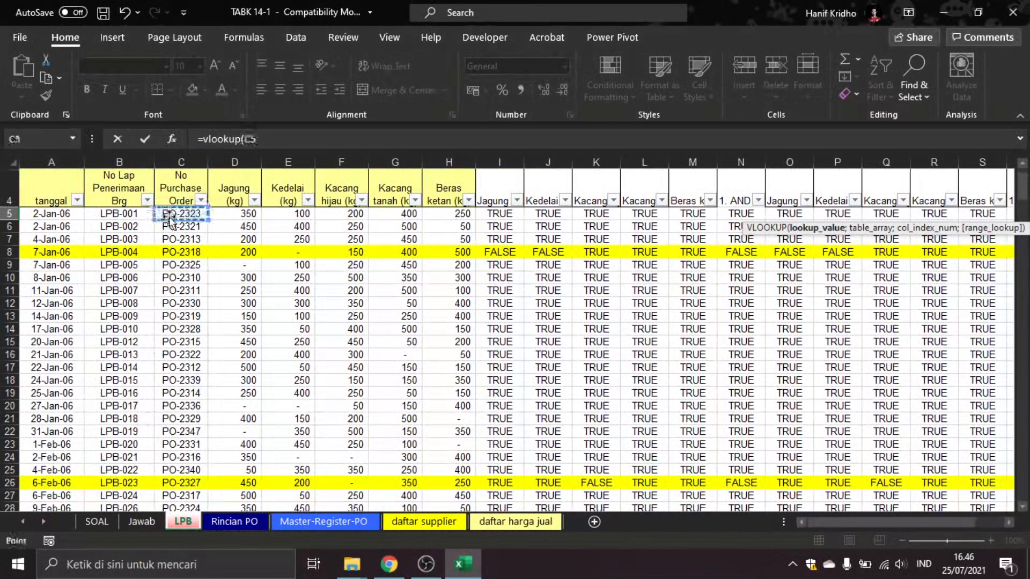
{"action": "type", "text": ";"}
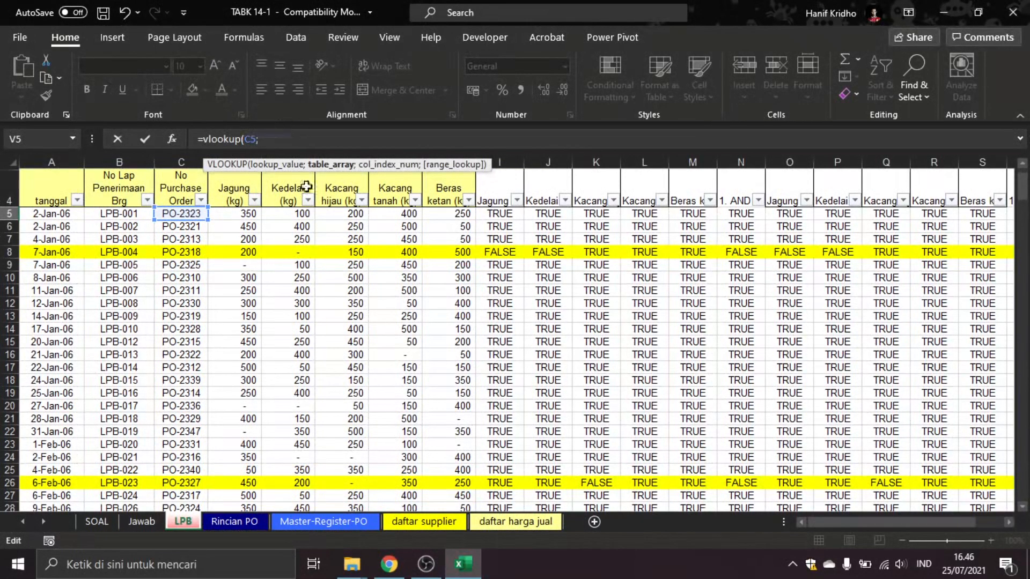
- Complete the V5 VLOOKUP with columns B:C of Master-Register-PO (BCSupp) as the table, column index 2 and range lookup 0
{"action": "left_click", "coordinate": [250, 521]}
{"action": "scroll", "coordinate": [343, 410], "scroll_direction": "up", "scroll_amount": 14}
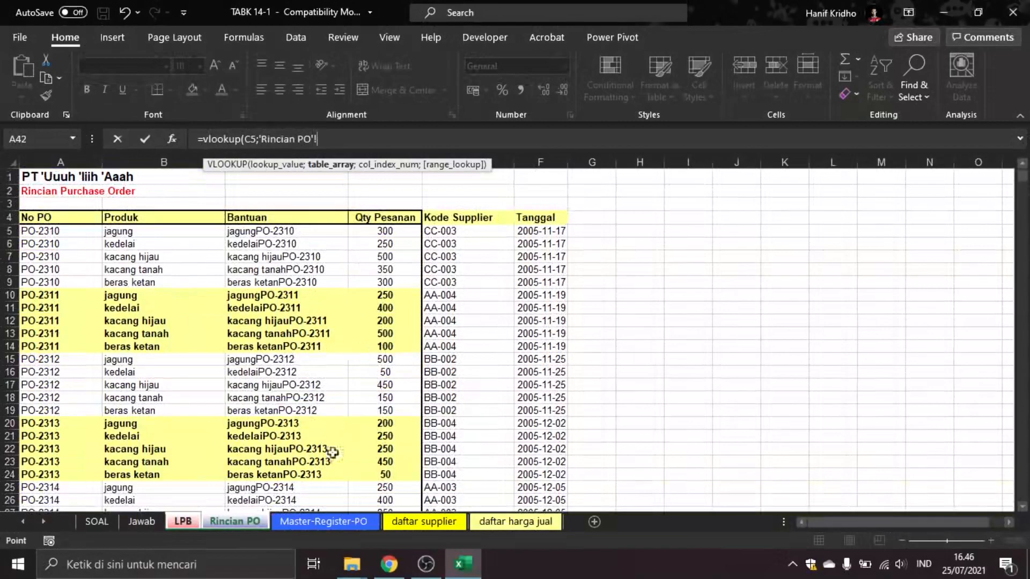
{"action": "left_click", "coordinate": [317, 521]}
{"action": "scroll", "coordinate": [309, 352], "scroll_direction": "up", "scroll_amount": 1}
{"action": "left_click_drag", "start_coordinate": [121, 161], "coordinate": [164, 161]}
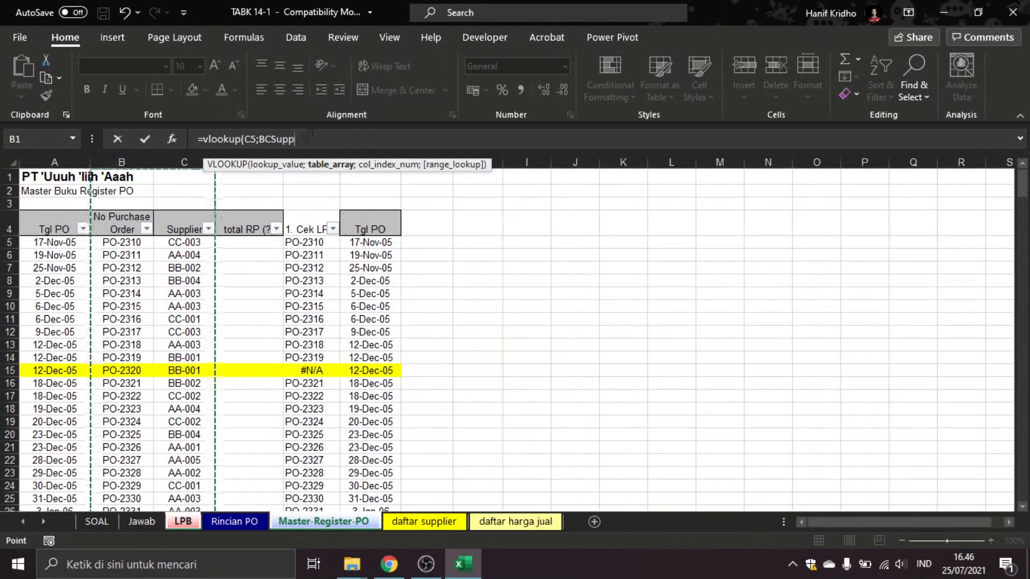
{"action": "type", "text": ";"}
{"action": "type", "text": "2;"}
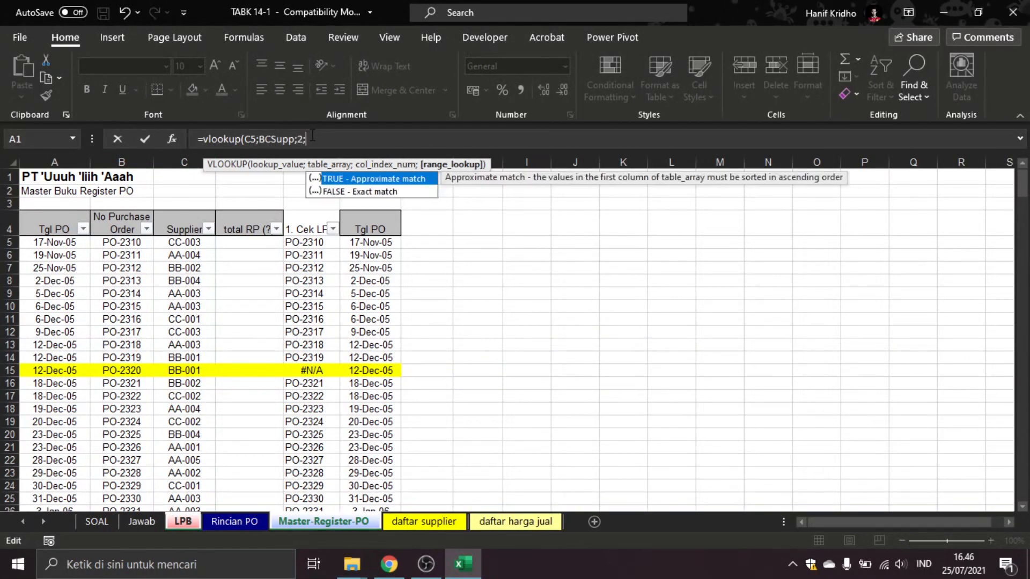
{"action": "type", "text": "0)"}
{"action": "key", "text": "BackSpace"}
{"action": "type", "text": "0)"}
{"action": "key", "text": "Return"}
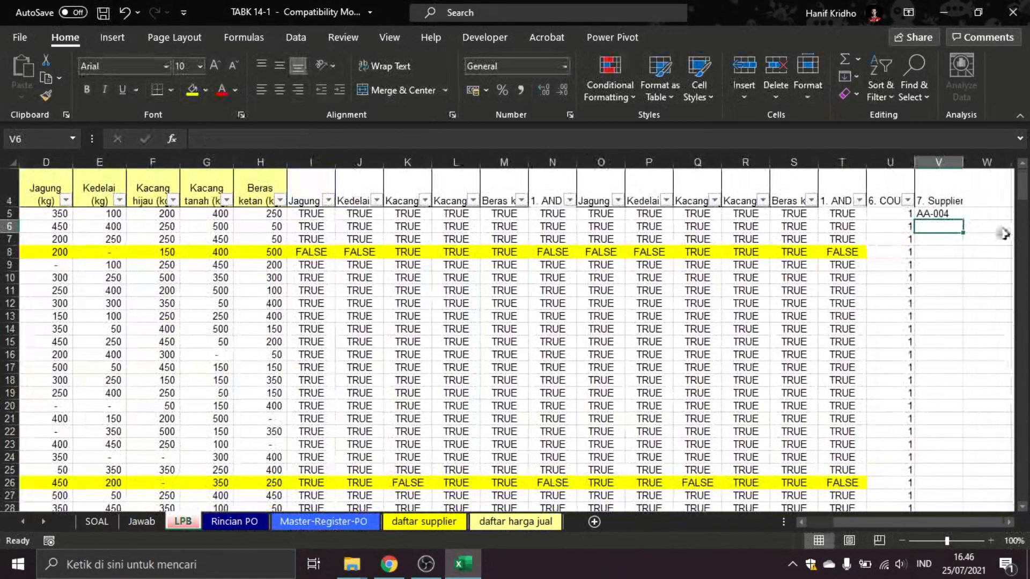
- Fill the V5 supplier lookup formula down the whole 7. Supplier column of the LPB sheet and save the workbook
{"action": "left_click", "coordinate": [947, 215]}
{"action": "double_click", "coordinate": [963, 220]}
{"action": "left_click", "coordinate": [842, 265]}
{"action": "key", "text": "ctrl+s"}
{"action": "left_click_drag", "start_coordinate": [942, 523], "coordinate": [907, 525]}
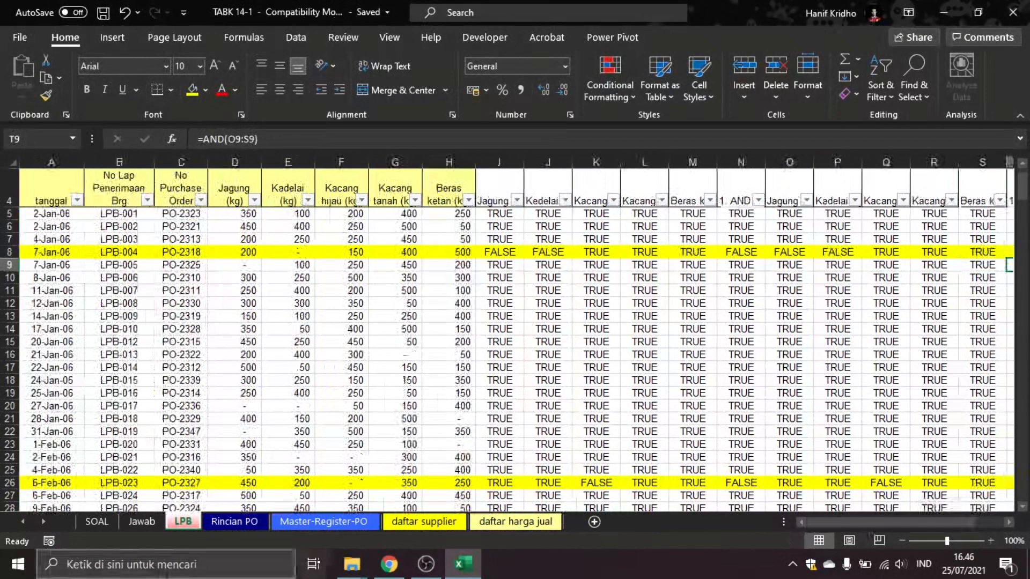
- Copy question 7, number and text, from the SOAL sheet into B103 of the Jawab sheet
{"action": "left_click", "coordinate": [91, 522]}
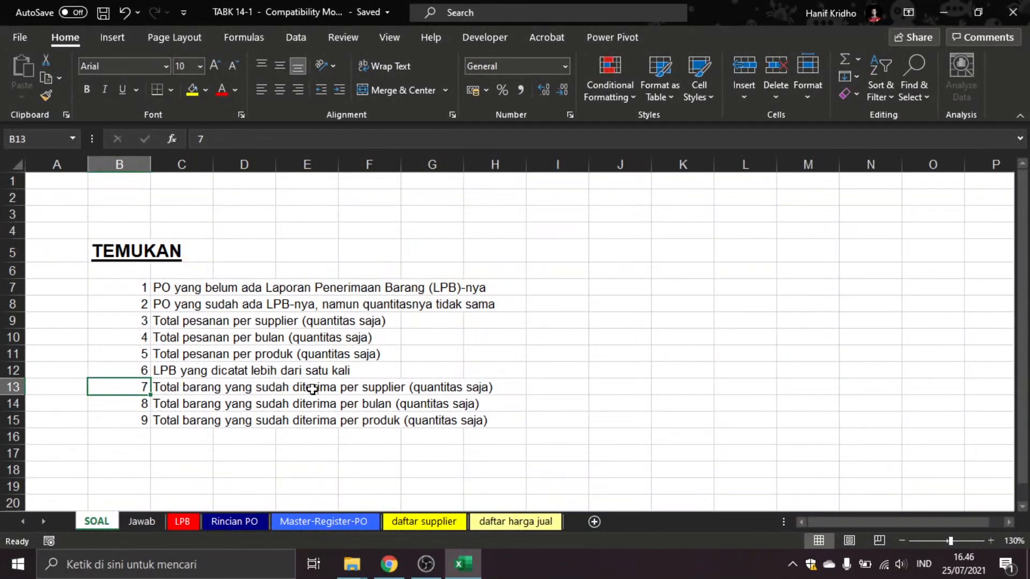
{"action": "left_click", "coordinate": [141, 522]}
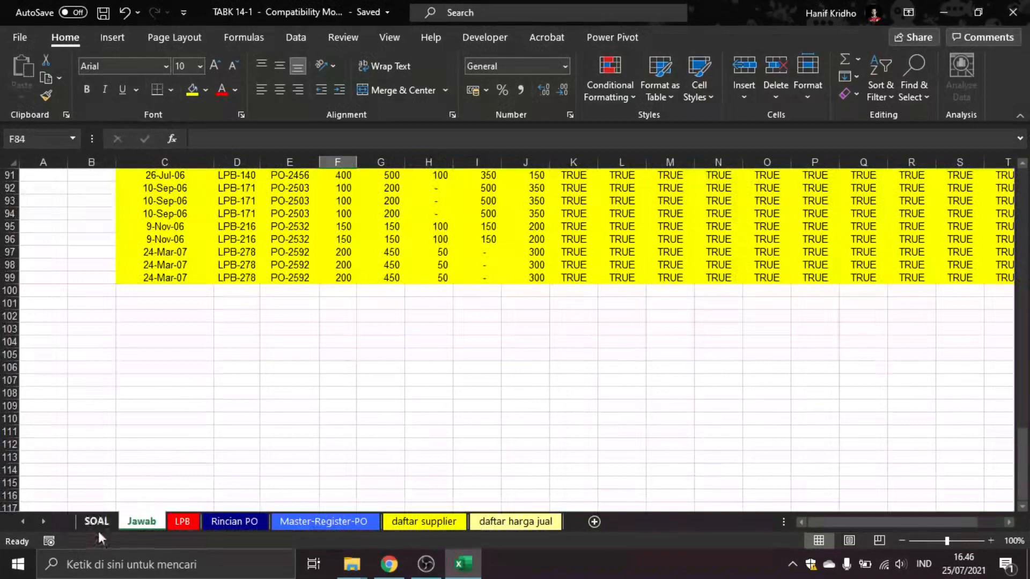
{"action": "left_click", "coordinate": [97, 521]}
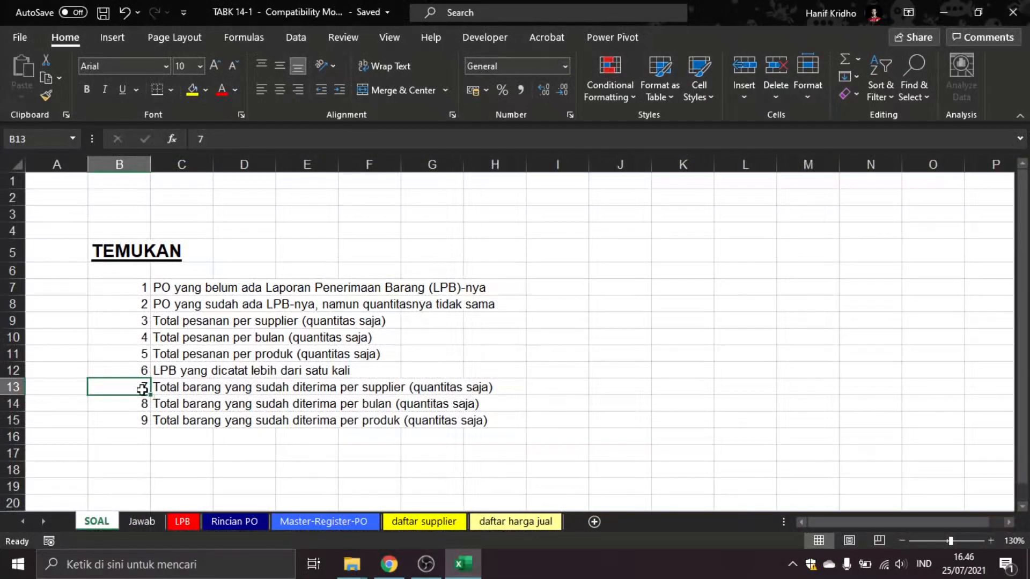
{"action": "left_click_drag", "start_coordinate": [142, 386], "coordinate": [160, 388]}
{"action": "key", "text": "ctrl+c"}
{"action": "left_click", "coordinate": [141, 522]}
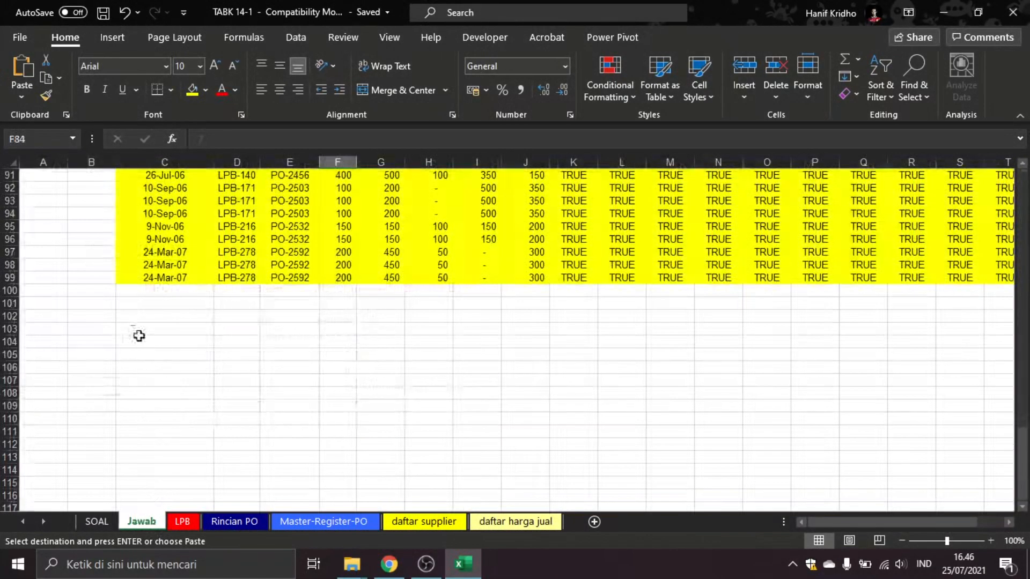
{"action": "left_click", "coordinate": [108, 327]}
{"action": "key", "text": "ctrl+v"}
{"action": "left_click", "coordinate": [127, 341]}
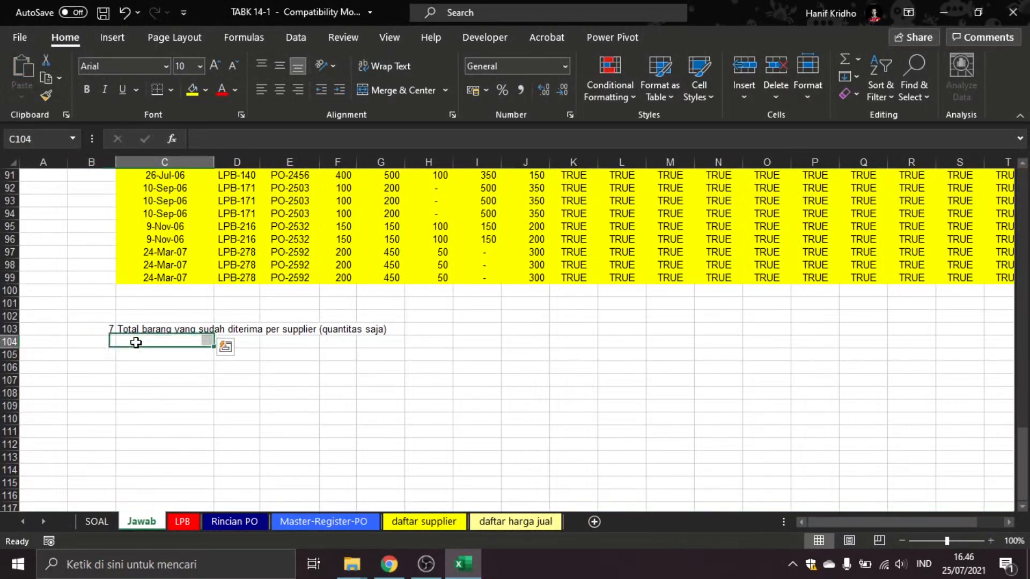
- Create a PivotTable from the LPB data range A4:V298, placed on the existing Jawab sheet at C104
{"action": "left_click", "coordinate": [182, 520]}
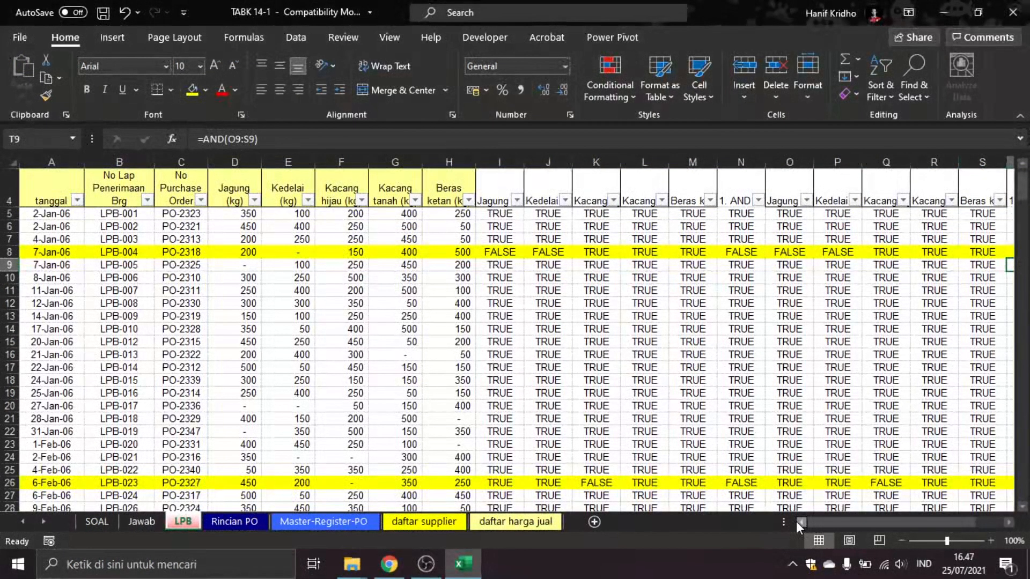
{"action": "left_click", "coordinate": [54, 196]}
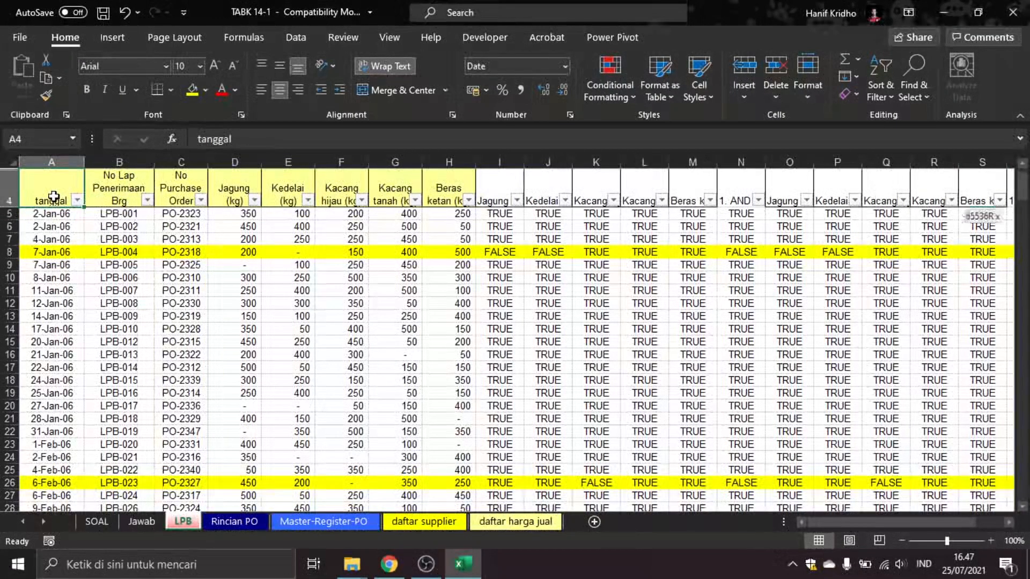
{"action": "key", "text": "ctrl+shift+Right"}
{"action": "key", "text": "ctrl+shift+Down"}
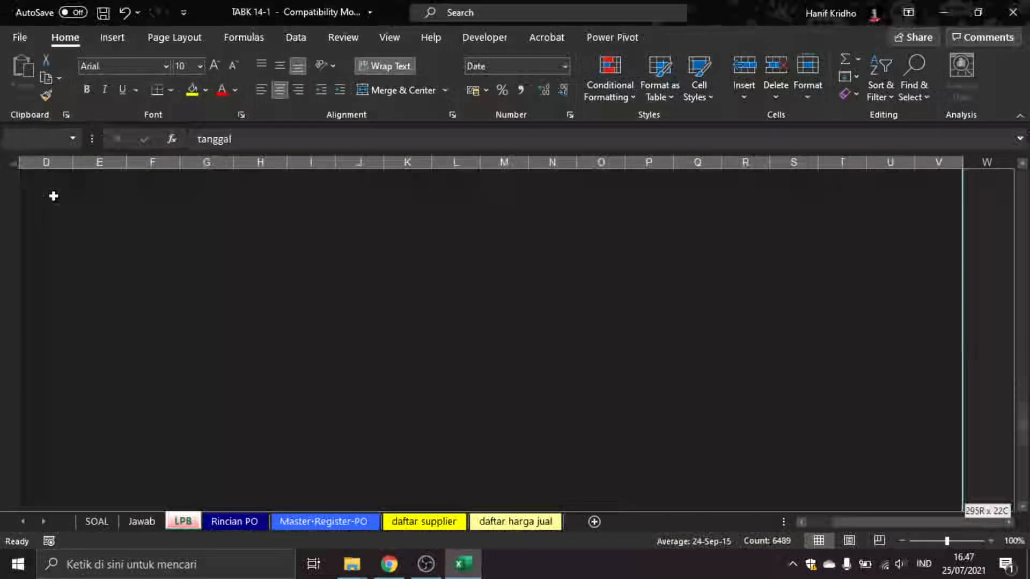
{"action": "left_click", "coordinate": [104, 40]}
{"action": "left_click", "coordinate": [36, 72]}
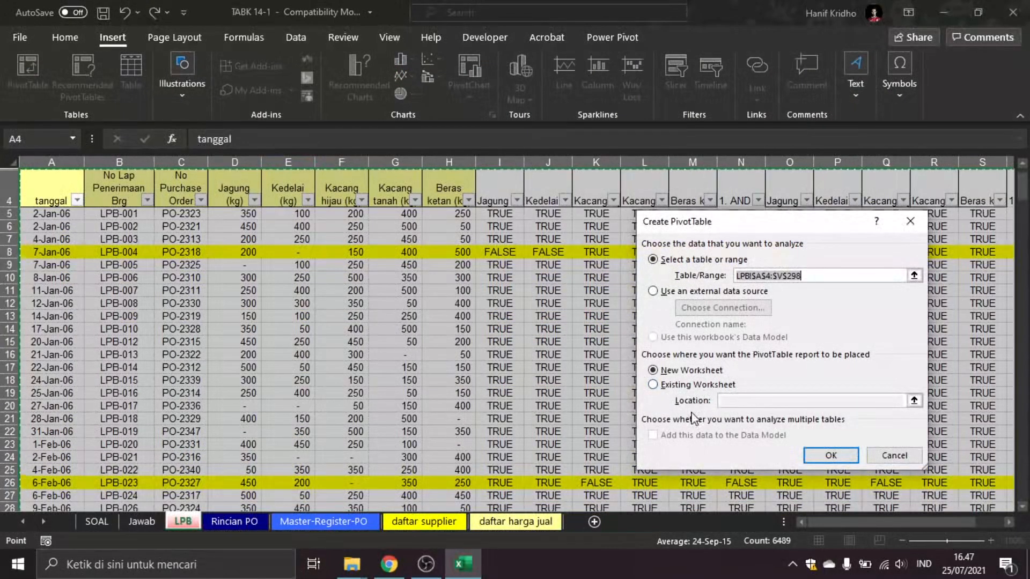
{"action": "left_click", "coordinate": [693, 387]}
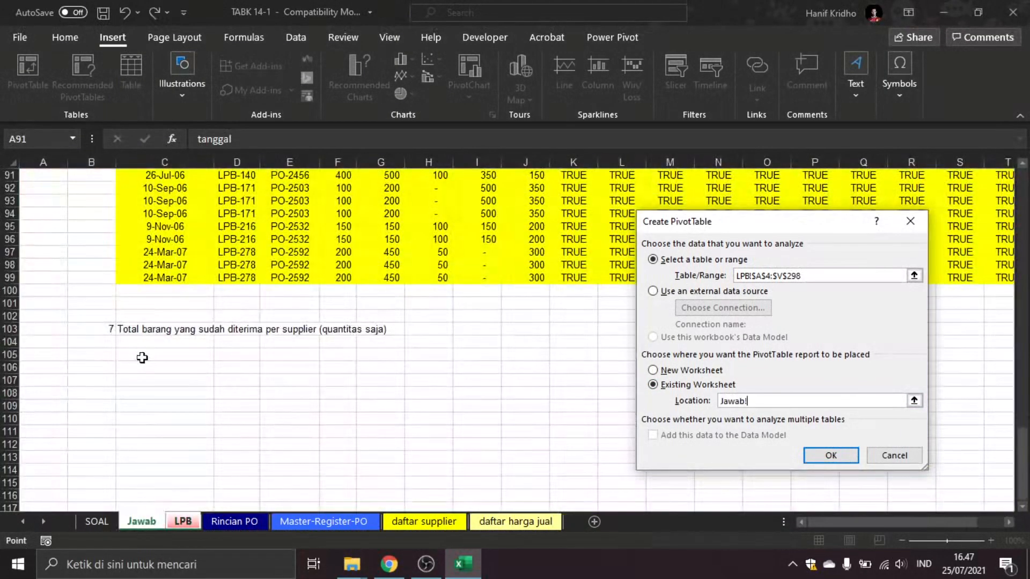
{"action": "left_click", "coordinate": [142, 342]}
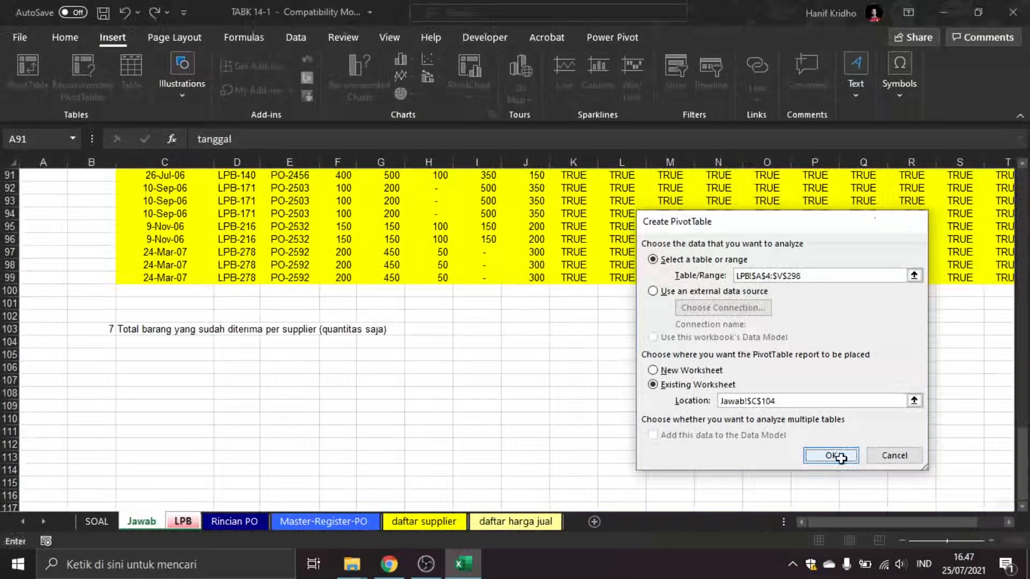
{"action": "left_click", "coordinate": [830, 455]}
- Add the 7. Supplier field to the rows of the new PivotTable
{"action": "scroll", "coordinate": [449, 323], "scroll_direction": "down", "scroll_amount": 3}
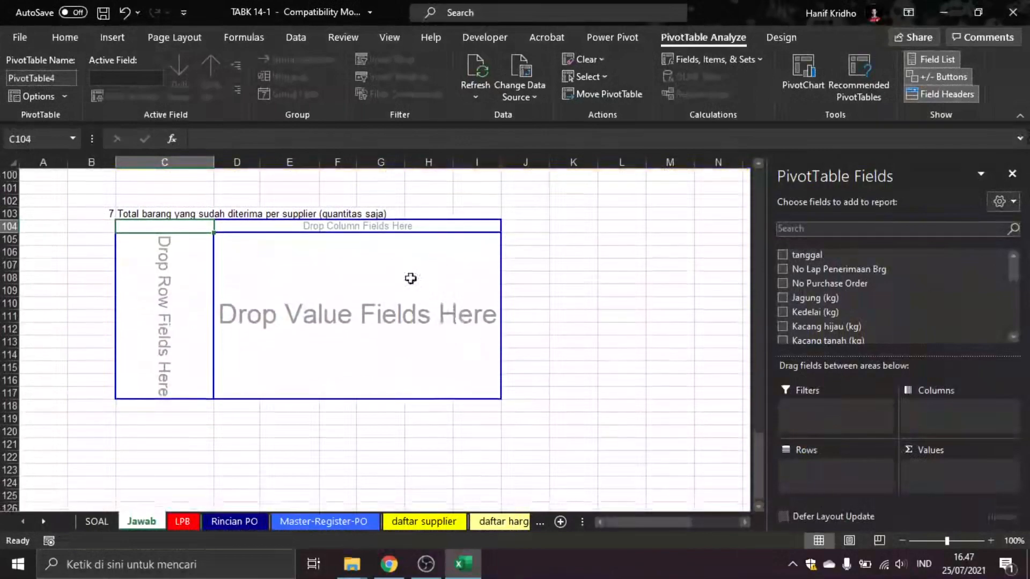
{"action": "scroll", "coordinate": [831, 310], "scroll_direction": "down", "scroll_amount": 3}
{"action": "scroll", "coordinate": [831, 310], "scroll_direction": "down", "scroll_amount": 3}
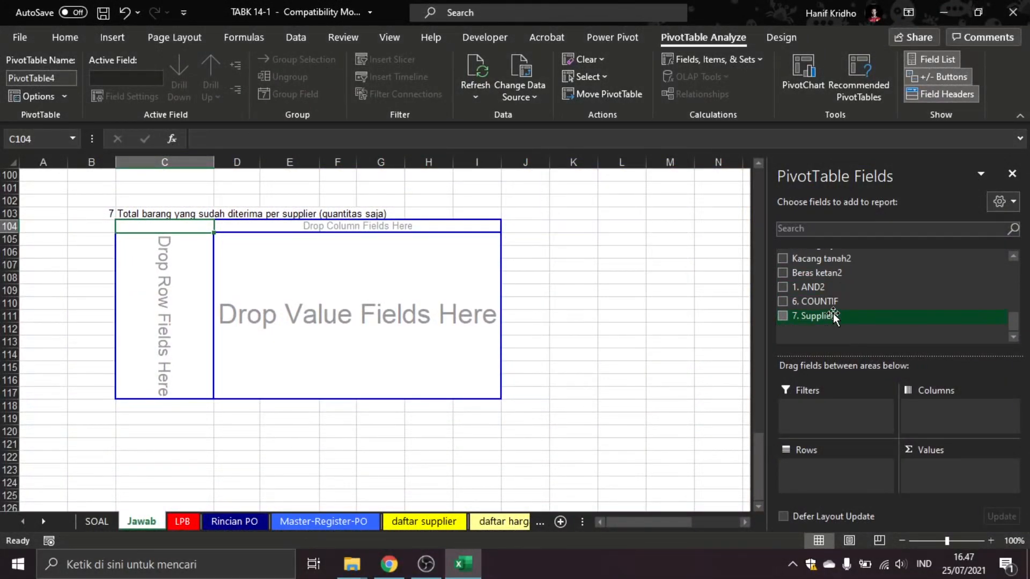
{"action": "left_click_drag", "start_coordinate": [831, 316], "coordinate": [837, 468]}
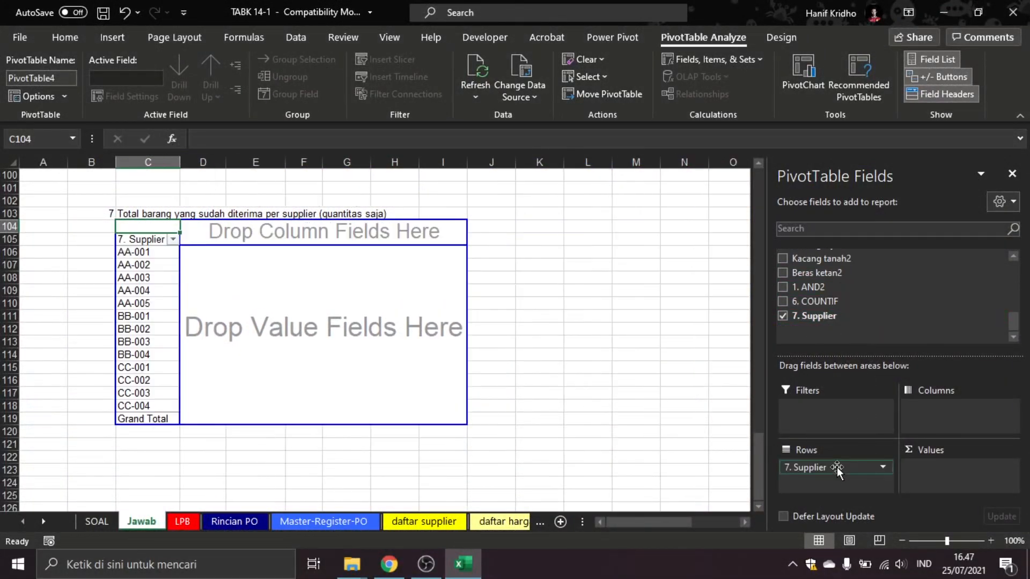
- Add Jagung, Kedelai, Kacang hijau, Kacang tanah and Beras ketan (kg) as summed PivotTable values, and close the field list
{"action": "scroll", "coordinate": [813, 322], "scroll_direction": "up", "scroll_amount": 3}
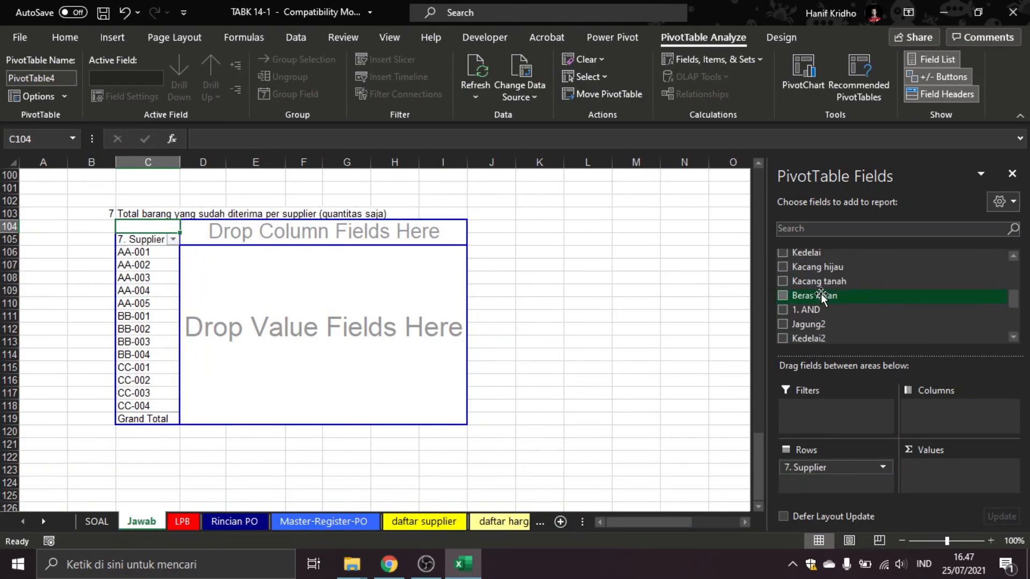
{"action": "scroll", "coordinate": [793, 309], "scroll_direction": "up", "scroll_amount": 2}
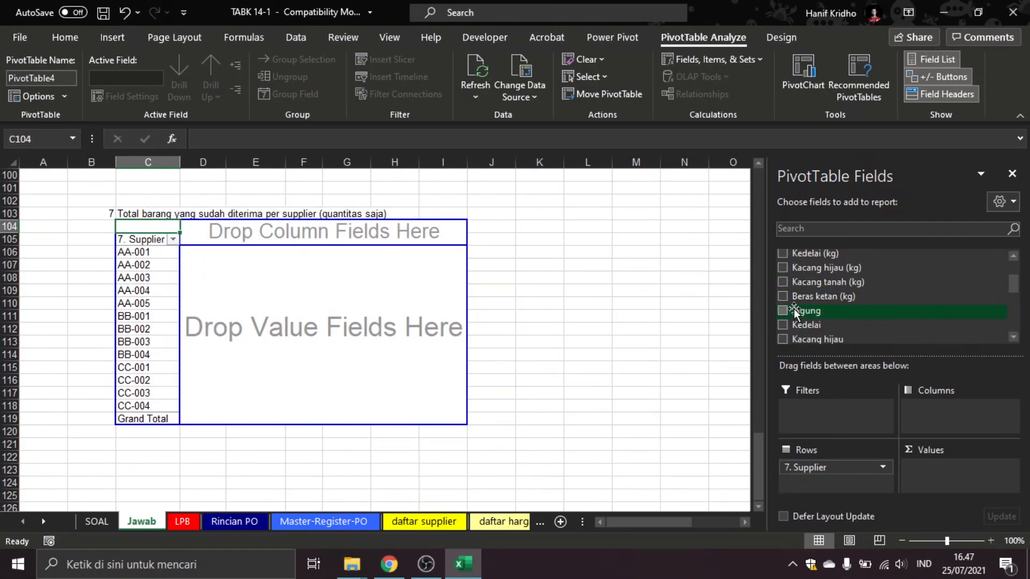
{"action": "scroll", "coordinate": [813, 311], "scroll_direction": "up", "scroll_amount": 2}
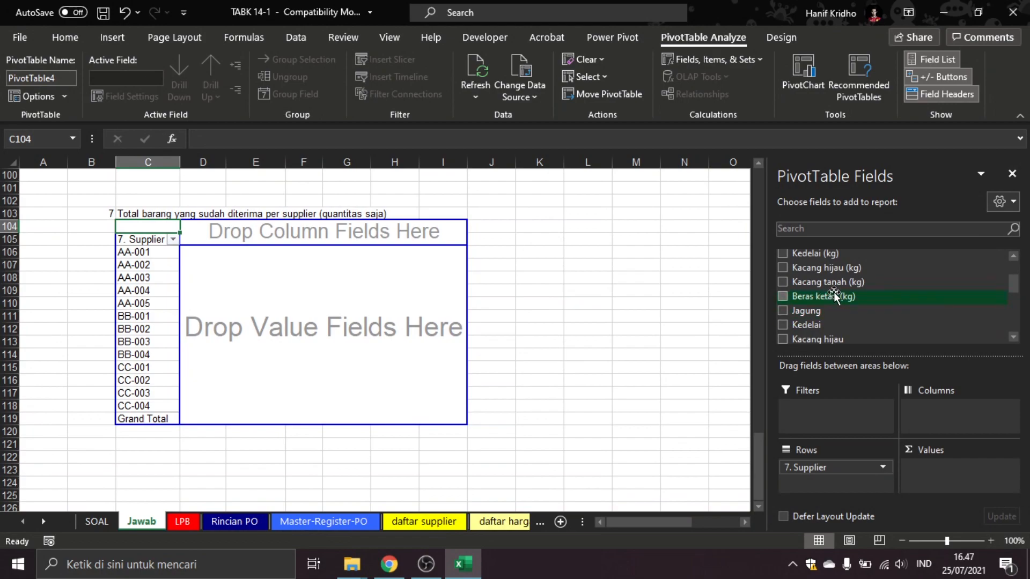
{"action": "left_click_drag", "start_coordinate": [828, 285], "coordinate": [859, 303]}
{"action": "left_click_drag", "start_coordinate": [953, 479], "coordinate": [945, 477]}
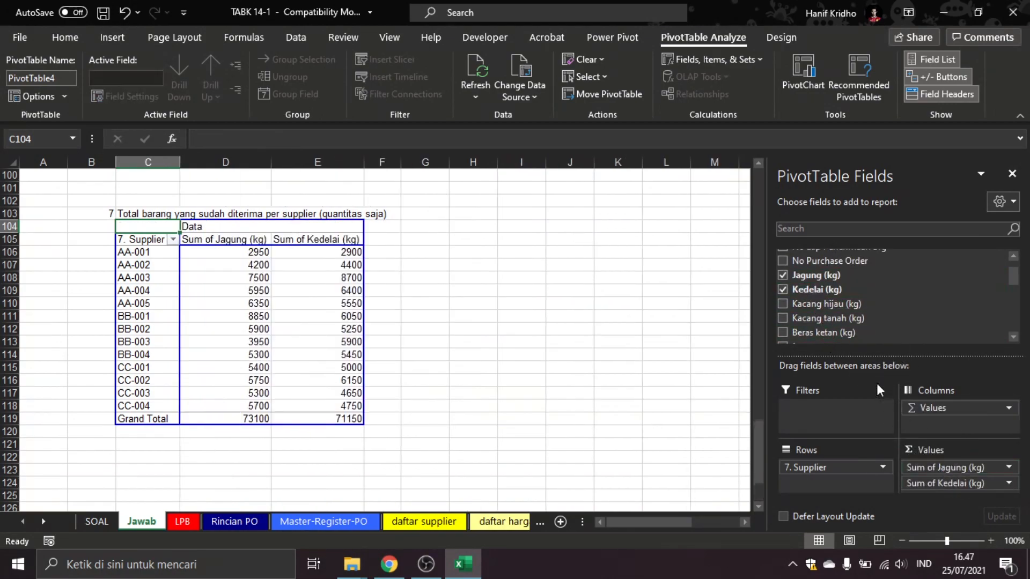
{"action": "left_click_drag", "start_coordinate": [827, 305], "coordinate": [977, 491]}
{"action": "left_click_drag", "start_coordinate": [832, 304], "coordinate": [955, 490]}
{"action": "left_click_drag", "start_coordinate": [850, 337], "coordinate": [968, 487]}
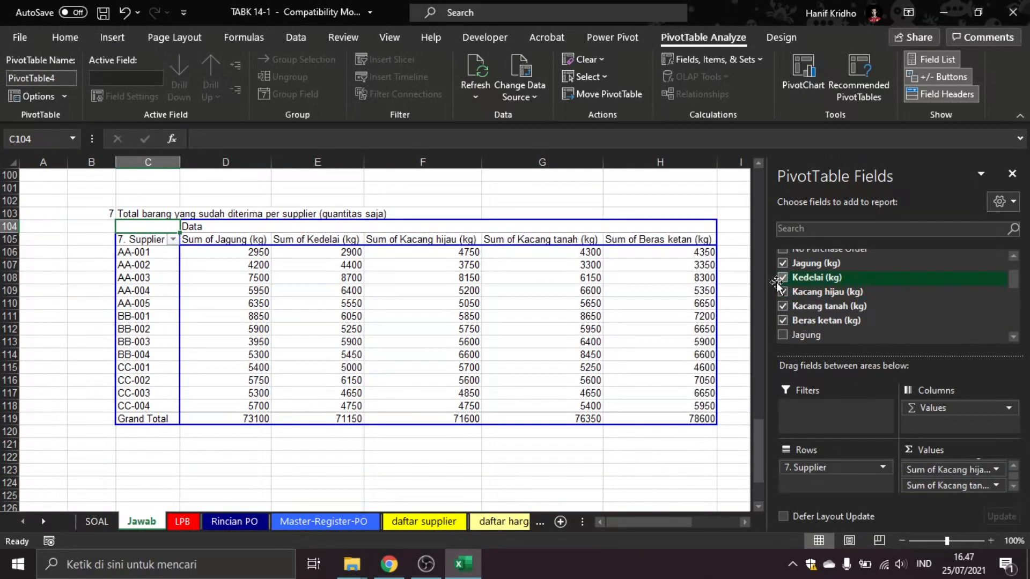
{"action": "right_click", "coordinate": [692, 237]}
{"action": "left_click", "coordinate": [924, 175]}
{"action": "left_click", "coordinate": [1013, 174]}
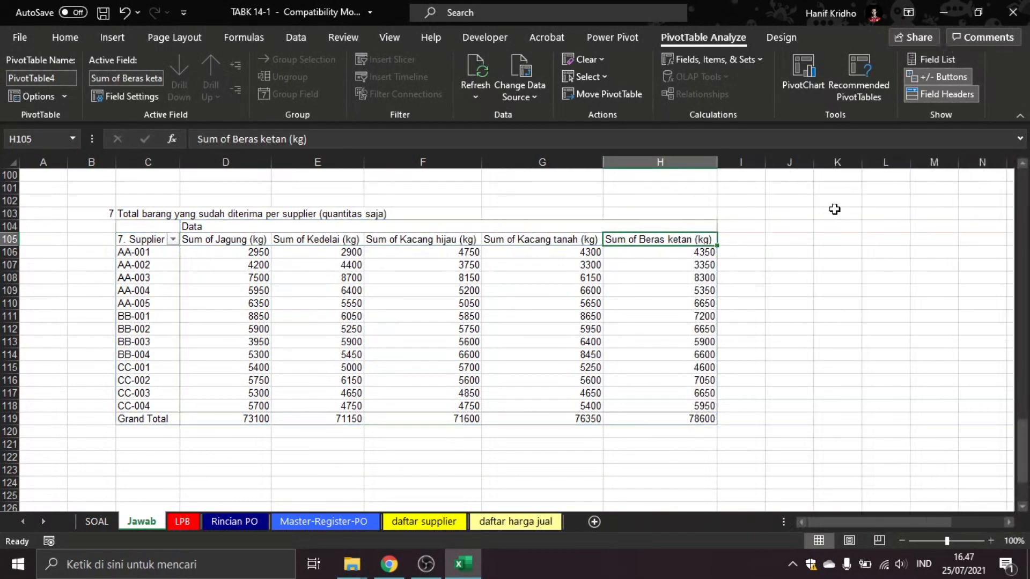
{"action": "left_click", "coordinate": [834, 210]}
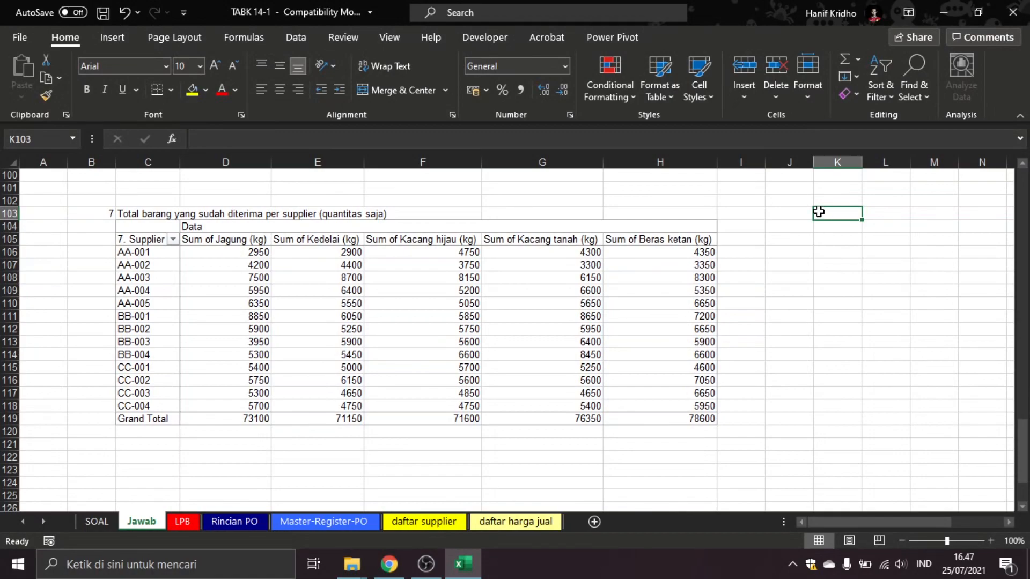
- Enter the column header "Jumlah barang" in I105, beside the supplier PivotTable
{"action": "left_click", "coordinate": [727, 237]}
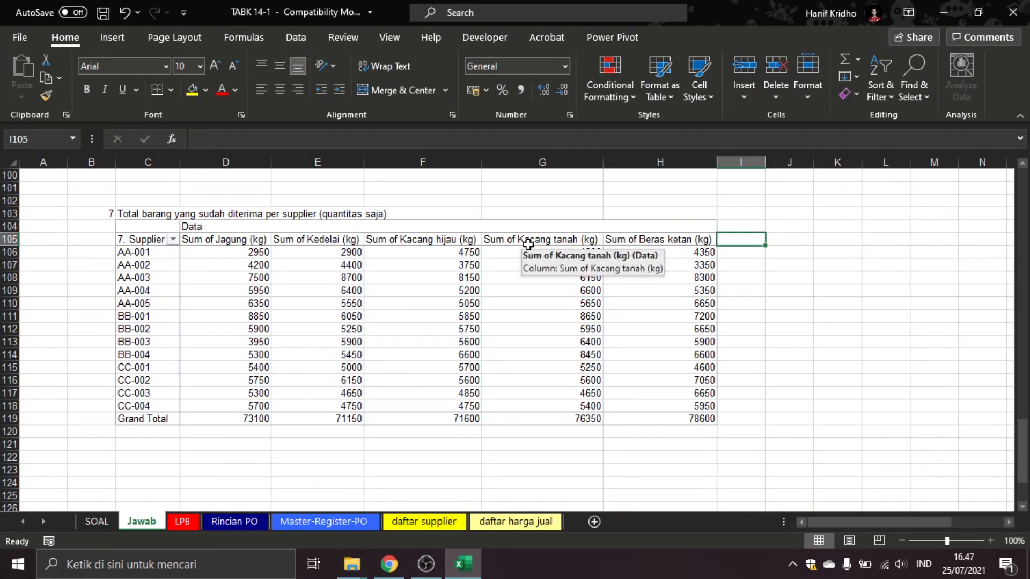
{"action": "type", "text": "Jumlah"}
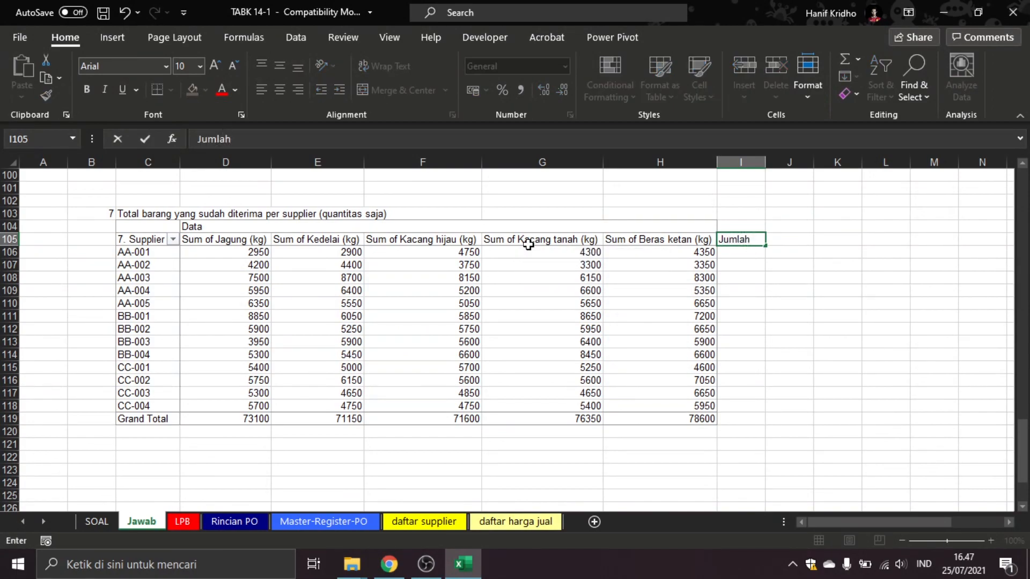
{"action": "type", "text": " barang"}
{"action": "key", "text": "Return"}
- Total the first supplier's quantities in I106 with =SUM(D106:H106) and fill the formula down to I118
{"action": "type", "text": "=sum("}
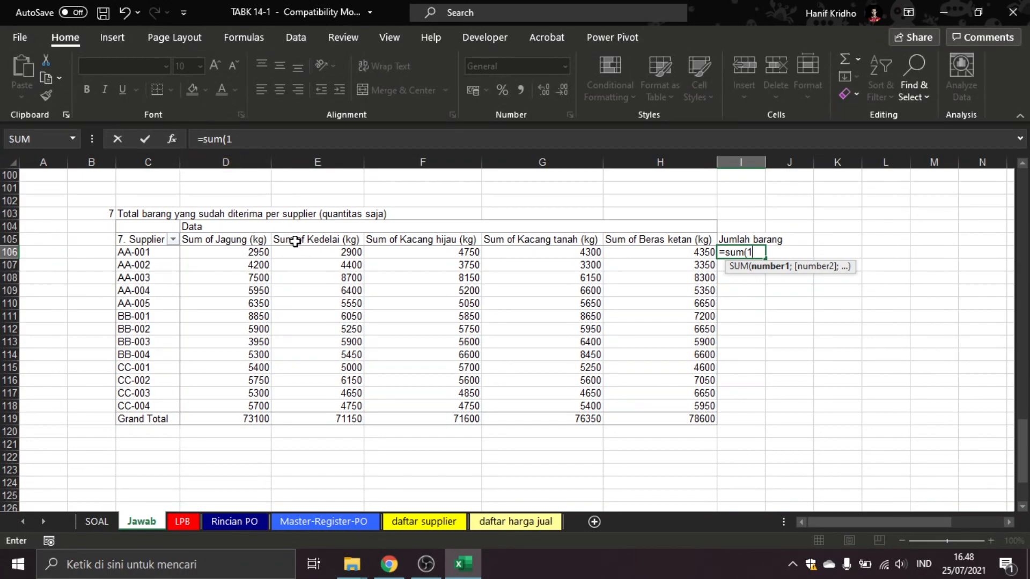
{"action": "type", "text": "D106:H106"}
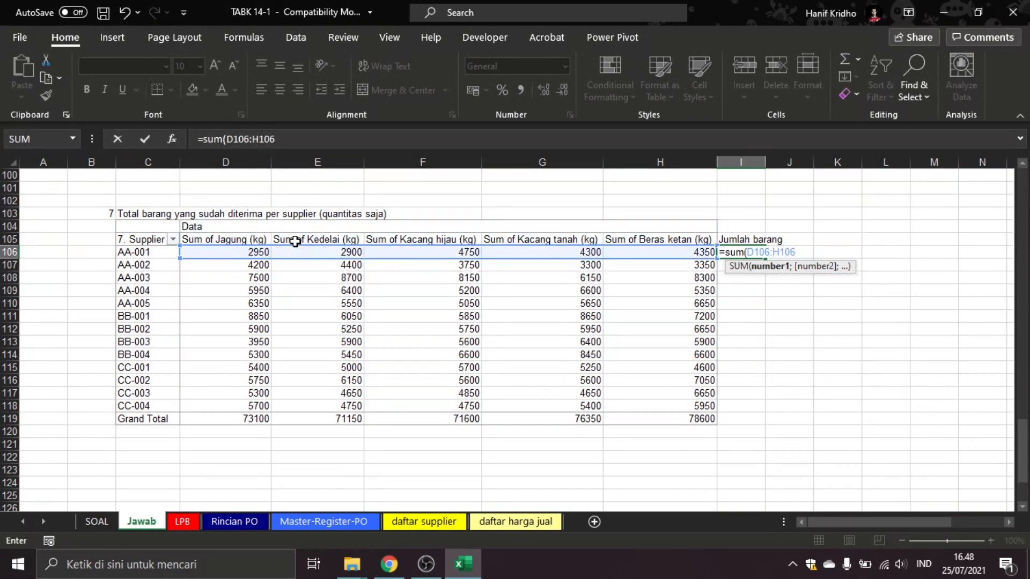
{"action": "key", "text": "Return"}
{"action": "left_click", "coordinate": [754, 253]}
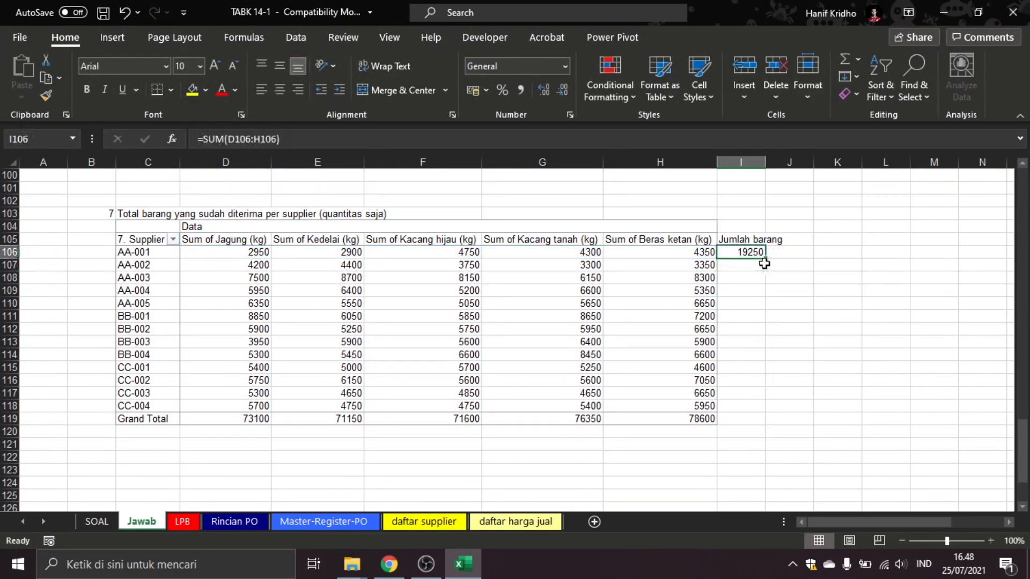
{"action": "left_click_drag", "start_coordinate": [766, 262], "coordinate": [739, 253]}
- Sum the supplier totals I106:I118 in I119 on the Grand Total row
{"action": "left_click", "coordinate": [754, 419]}
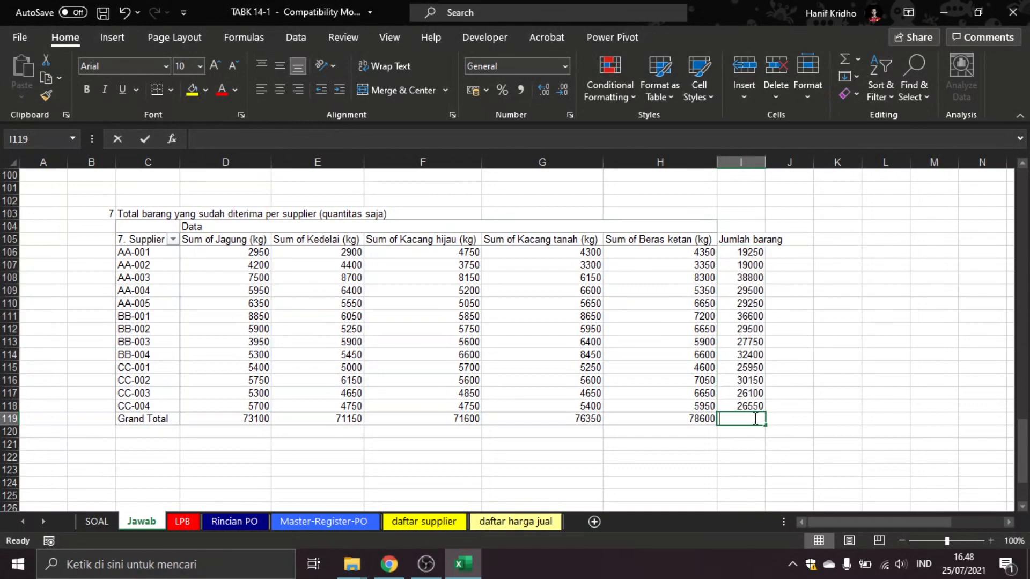
{"action": "type", "text": "=SUM("}
{"action": "key", "text": "Up"}
{"action": "key", "text": "shift+Up"}
{"action": "key", "text": "shift+Up"}
{"action": "key", "text": "shift+Up"}
{"action": "key", "text": "shift+Up"}
{"action": "key", "text": "shift+Up"}
{"action": "key", "text": "shift+Up"}
{"action": "key", "text": "shift+Up"}
{"action": "key", "text": "shift+Up"}
{"action": "key", "text": "shift+Up"}
{"action": "key", "text": "shift+Up"}
{"action": "key", "text": "shift+Up"}
{"action": "key", "text": "shift+Up"}
{"action": "key", "text": "shift+Up"}
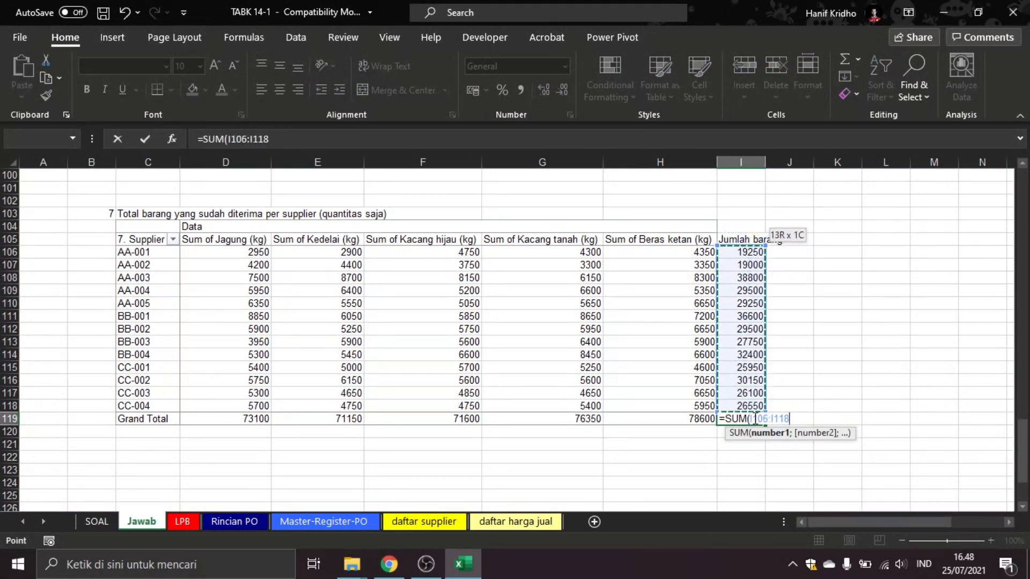
{"action": "key", "text": "Return"}
- Format the quantities in D106:I119 with thousands separators and no decimal places
{"action": "left_click_drag", "start_coordinate": [758, 418], "coordinate": [204, 252]}
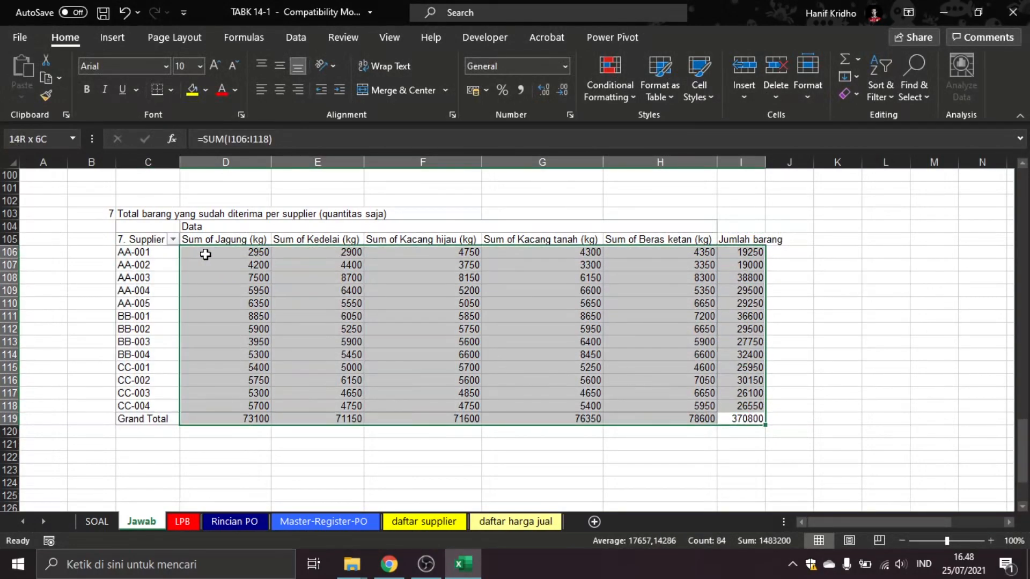
{"action": "left_click", "coordinate": [521, 89]}
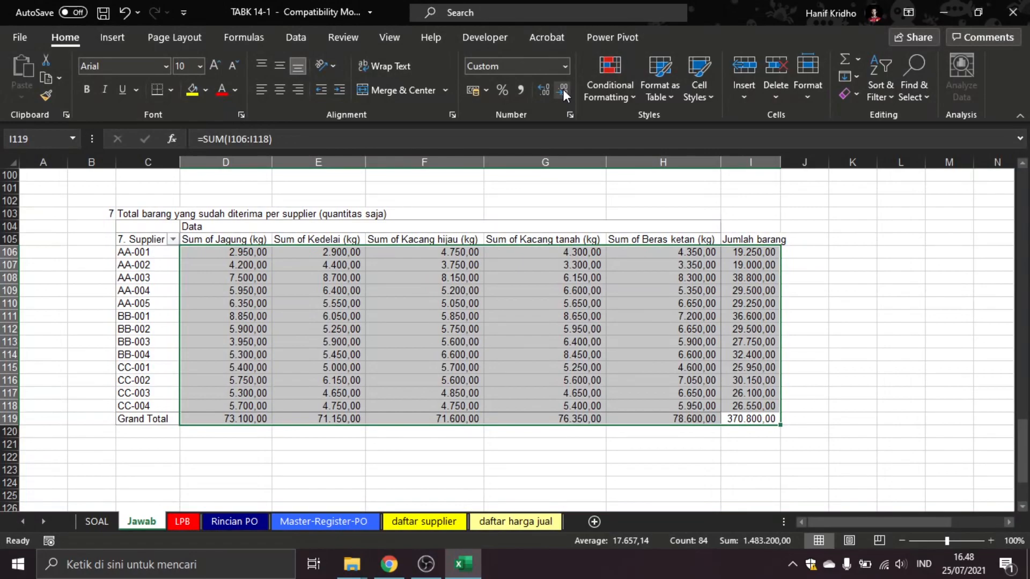
{"action": "left_click", "coordinate": [562, 89]}
{"action": "left_click", "coordinate": [562, 89]}
{"action": "left_click", "coordinate": [949, 213]}
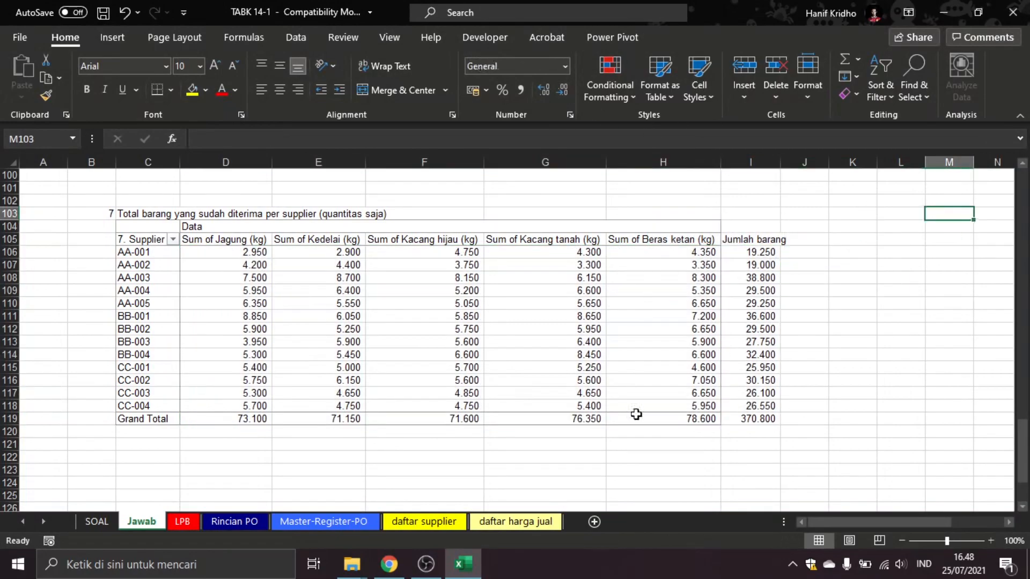
- Enter the column header "Jumlah Barang" in W4 of the LPB sheet
{"action": "left_click", "coordinate": [182, 521]}
{"action": "left_click_drag", "start_coordinate": [965, 521], "coordinate": [1013, 521]}
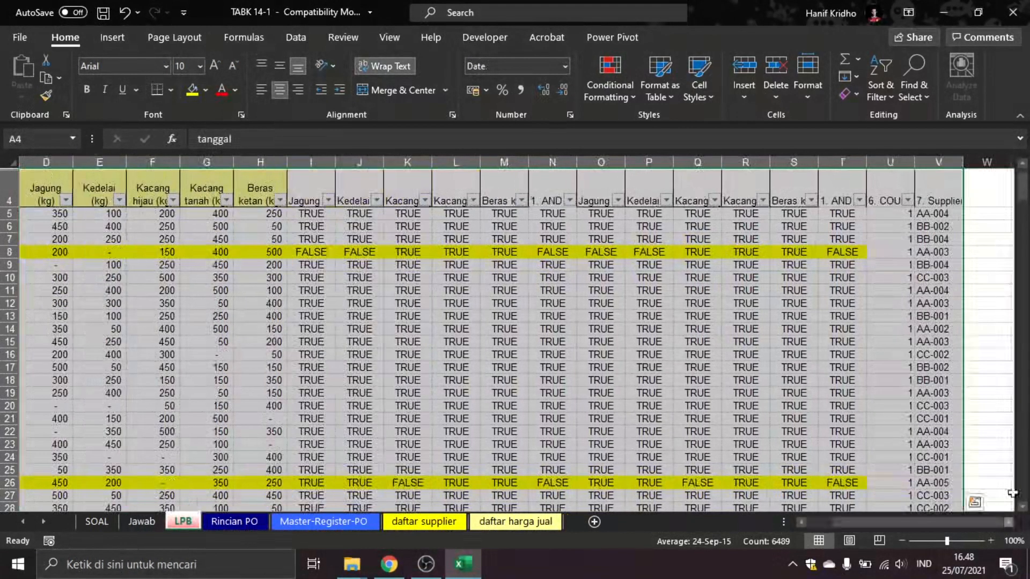
{"action": "left_click", "coordinate": [990, 187]}
{"action": "type", "text": "jUMLAH "}
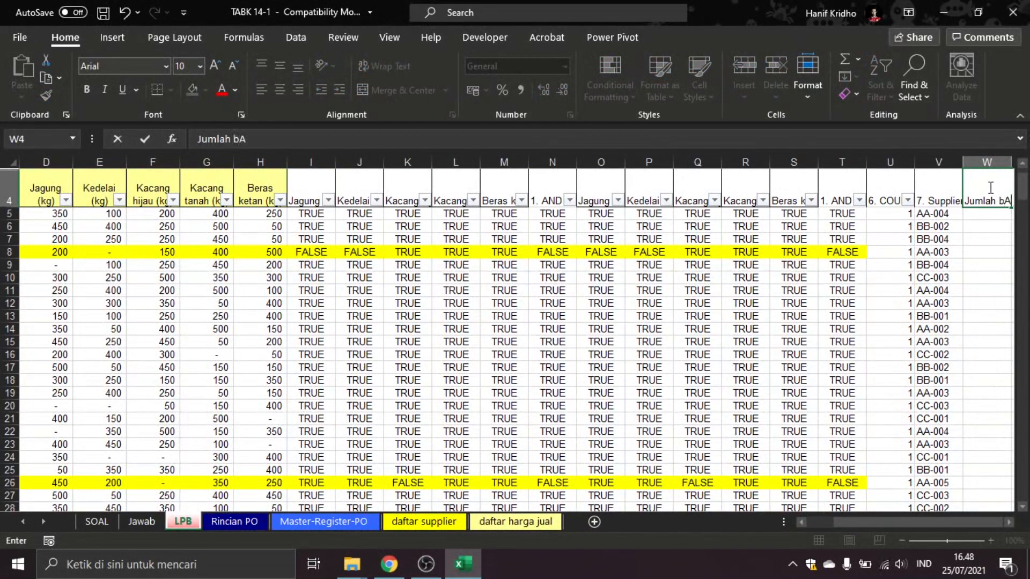
{"action": "type", "text": "Barang"}
{"action": "key", "text": "Return"}
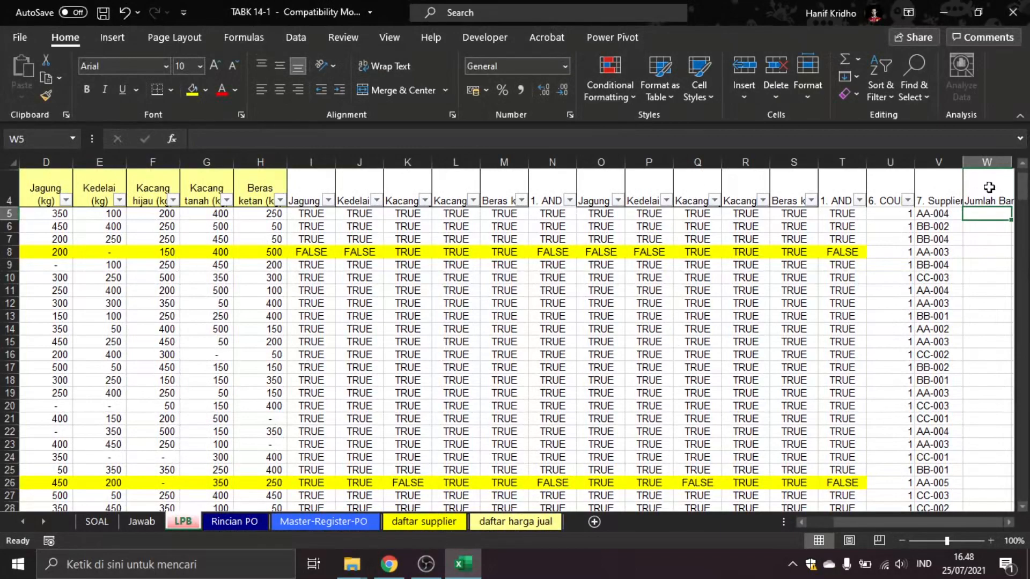
- Total each LPB row's item quantities in column W with =SUM(D5:H5) filled down from W5, and save the workbook
{"action": "type", "text": "=sum("}
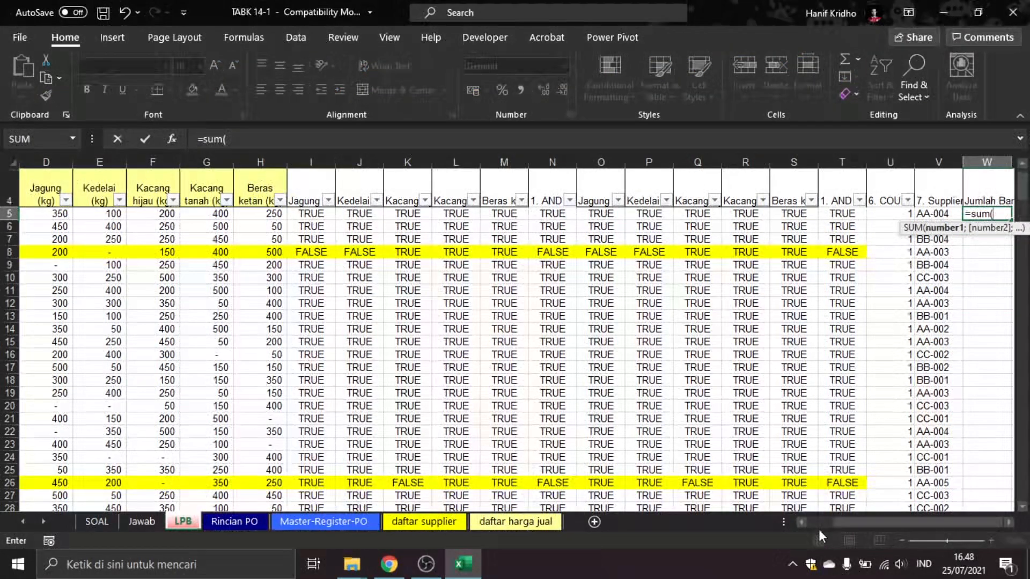
{"action": "scroll", "coordinate": [818, 525], "scroll_direction": "left", "scroll_amount": 3}
{"action": "left_click_drag", "start_coordinate": [236, 213], "coordinate": [455, 213]}
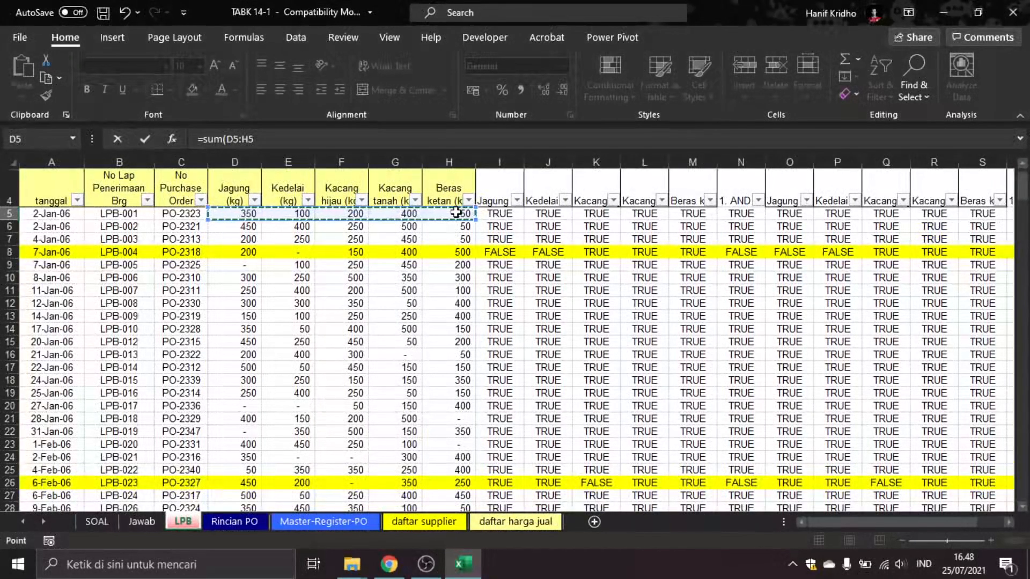
{"action": "key", "text": "Return"}
{"action": "left_click", "coordinate": [994, 213]}
{"action": "left_click_drag", "start_coordinate": [1012, 218], "coordinate": [1013, 219]}
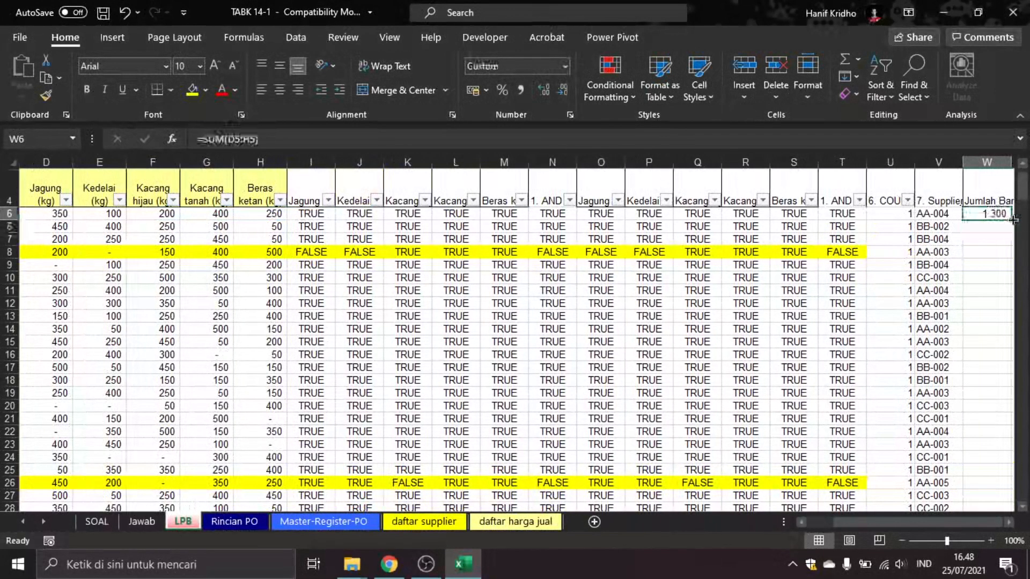
{"action": "double_click", "coordinate": [1013, 219]}
{"action": "left_click", "coordinate": [890, 277]}
{"action": "key", "text": "ctrl+s"}
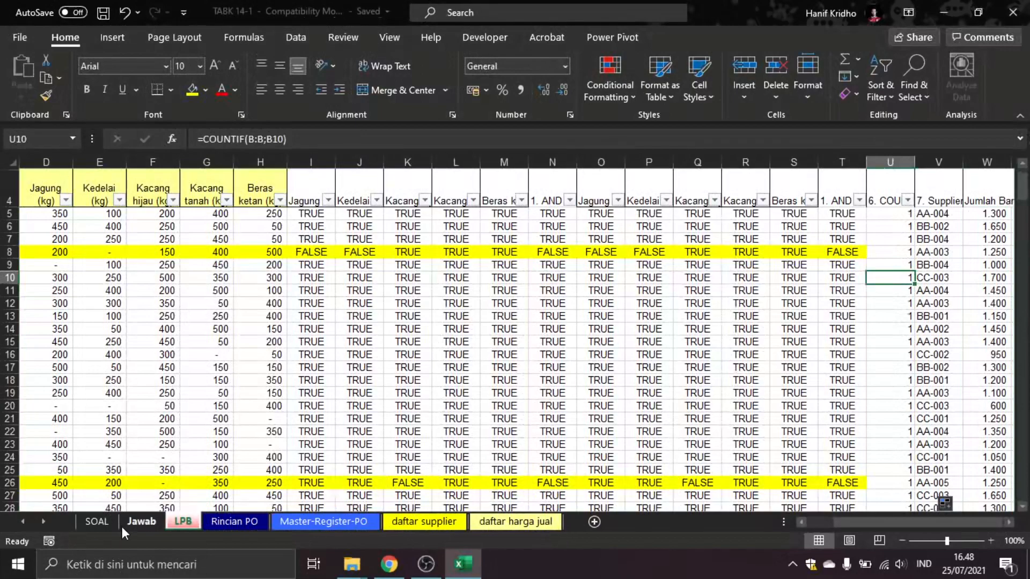
- Copy question 8 with its number from the SOAL sheet (B14:C14) into B122 of the Jawab sheet
{"action": "left_click", "coordinate": [107, 519]}
{"action": "left_click", "coordinate": [142, 403]}
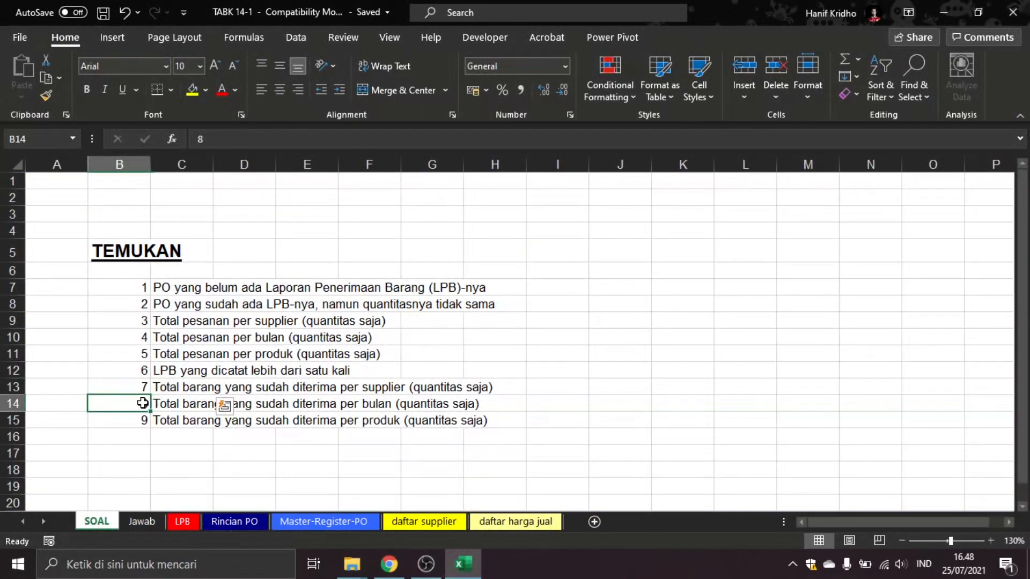
{"action": "left_click_drag", "start_coordinate": [143, 404], "coordinate": [172, 405]}
{"action": "key", "text": "ctrl+c"}
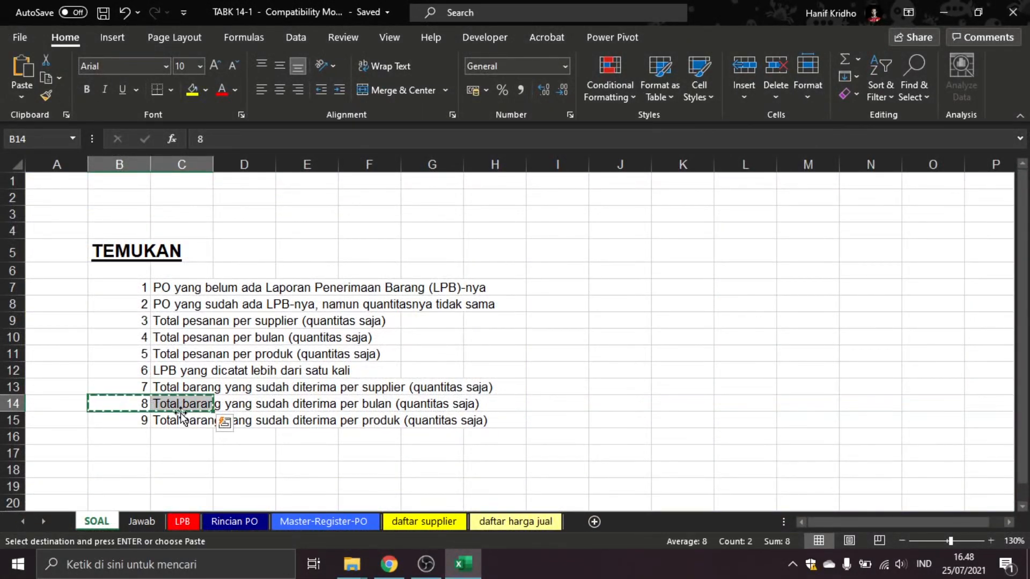
{"action": "left_click", "coordinate": [142, 521]}
{"action": "left_click", "coordinate": [108, 445]}
{"action": "left_click", "coordinate": [108, 457]}
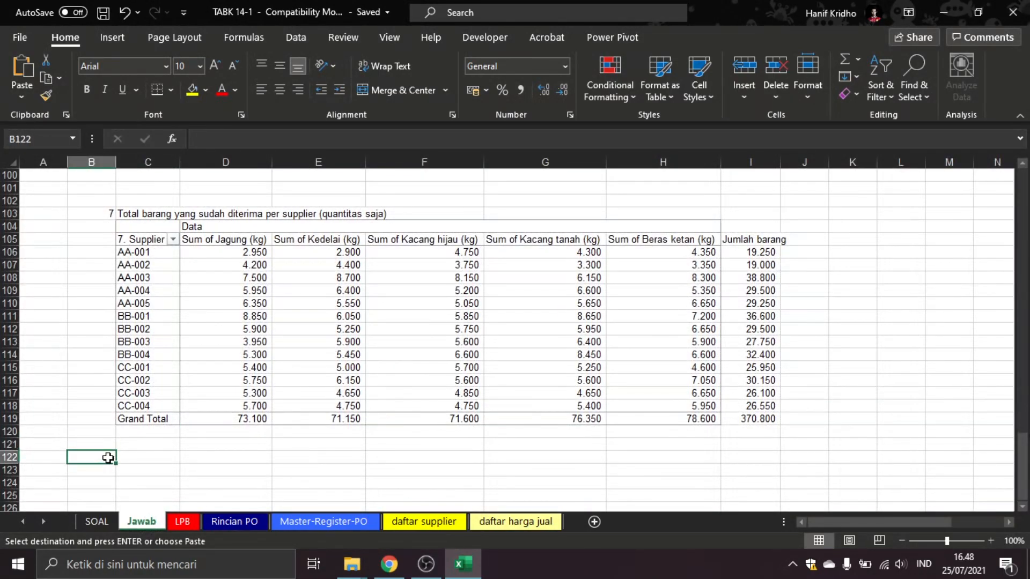
{"action": "key", "text": "ctrl+v"}
- Make the question 8 and question 7 headings on the Jawab sheet bold
{"action": "key", "text": "ctrl+b"}
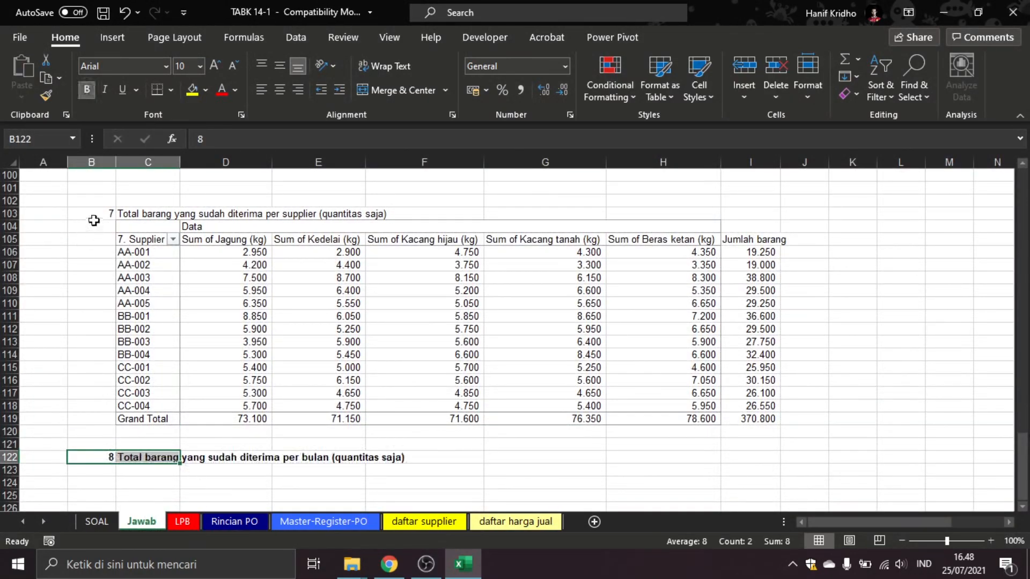
{"action": "left_click_drag", "start_coordinate": [92, 213], "coordinate": [156, 214]}
{"action": "key", "text": "ctrl+b"}
{"action": "left_click", "coordinate": [145, 469]}
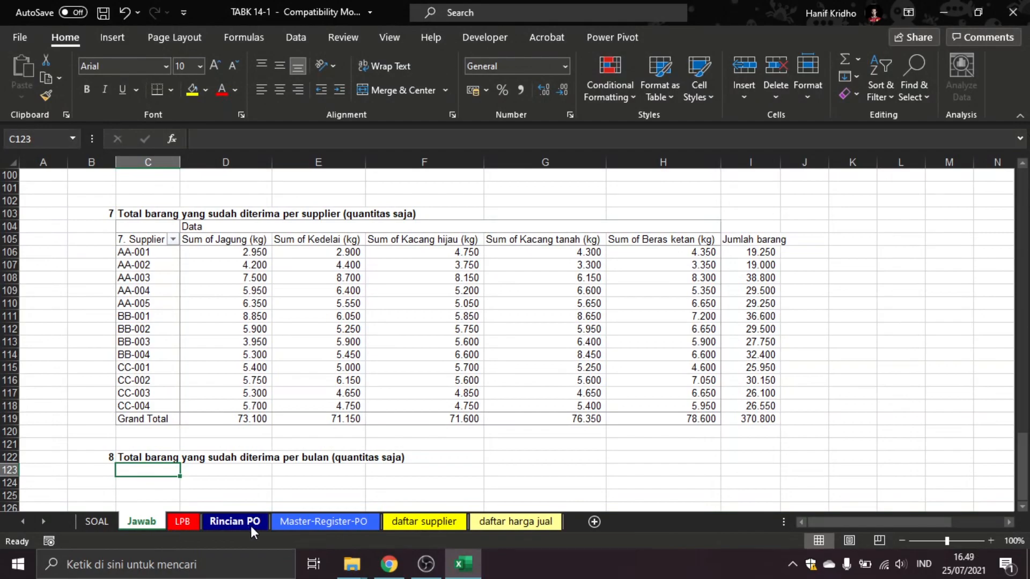
- Create a PivotTable from the LPB range A4:W298 and place it on the Jawab sheet at C123
{"action": "left_click", "coordinate": [183, 521]}
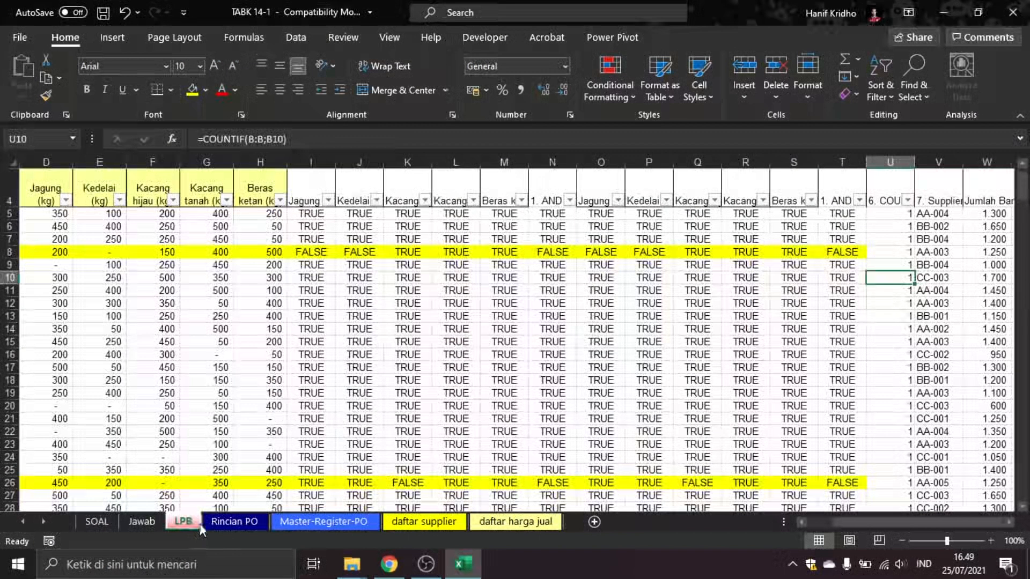
{"action": "left_click", "coordinate": [989, 189]}
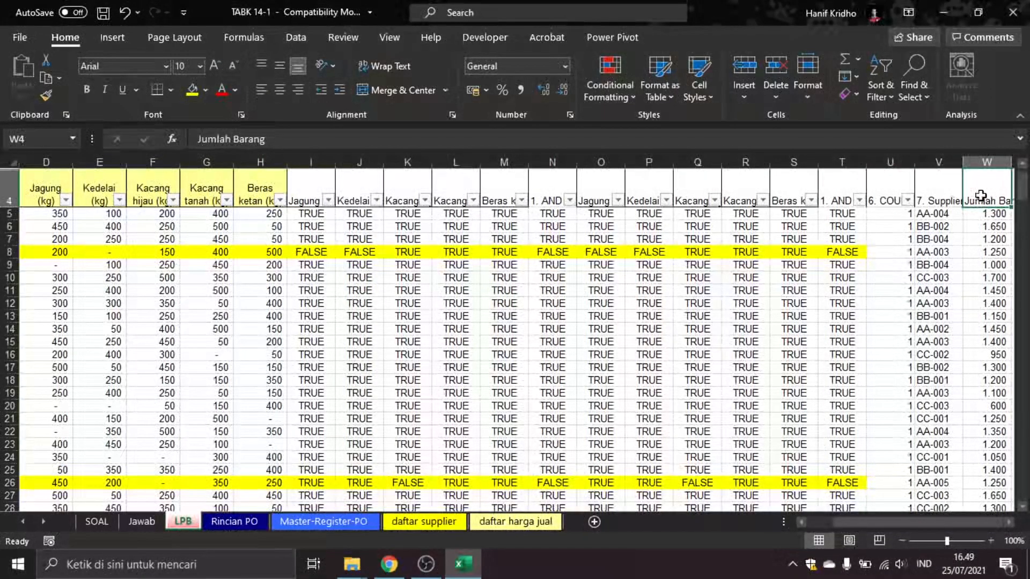
{"action": "key", "text": "ctrl+shift+Left"}
{"action": "key", "text": "ctrl+shift+Down"}
{"action": "key", "text": "ctrl+shift+Down"}
{"action": "key", "text": "ctrl+shift+Up"}
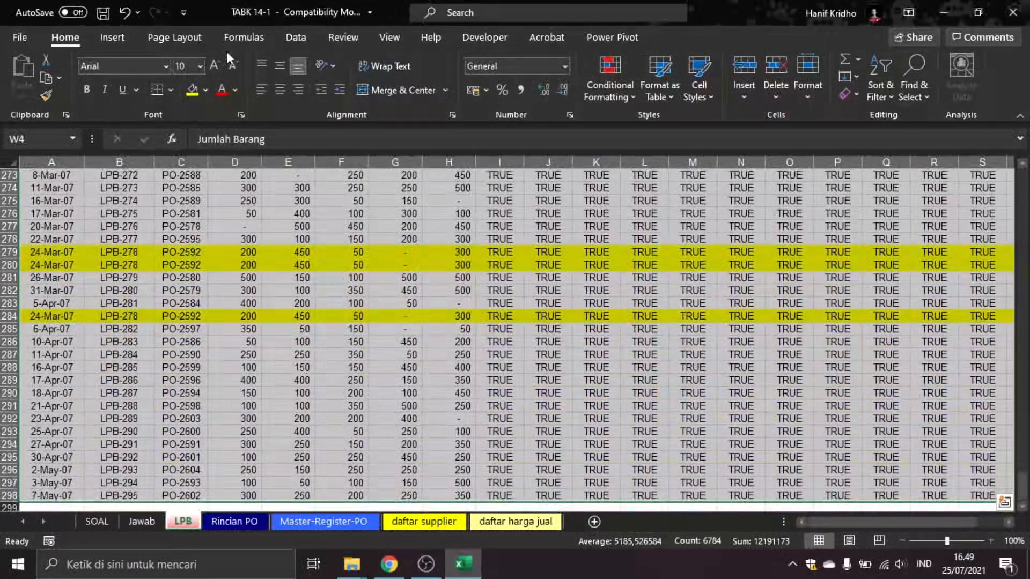
{"action": "left_click", "coordinate": [112, 37]}
{"action": "left_click", "coordinate": [32, 75]}
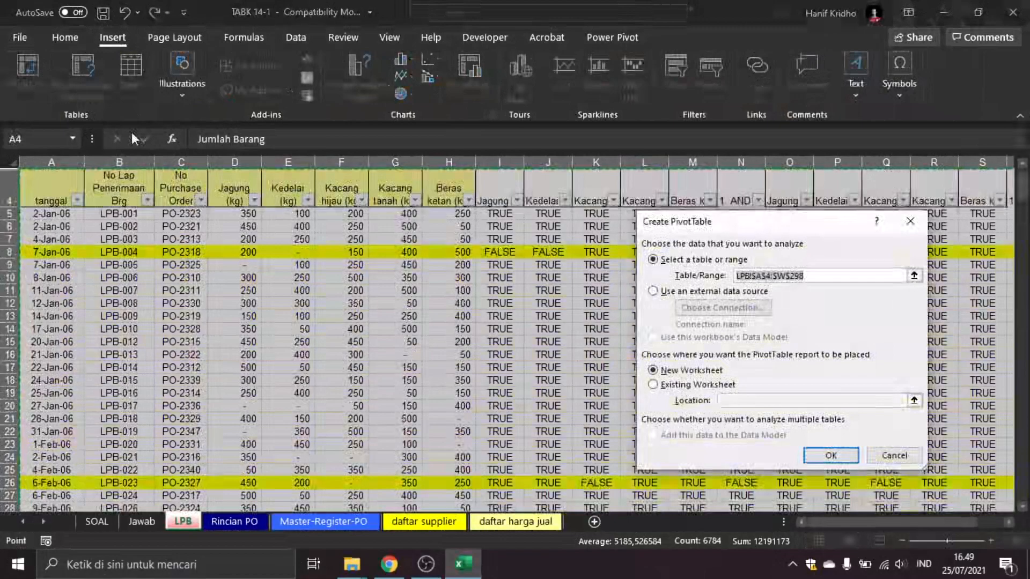
{"action": "left_click", "coordinate": [692, 384]}
{"action": "left_click", "coordinate": [739, 400]}
{"action": "left_click", "coordinate": [141, 521]}
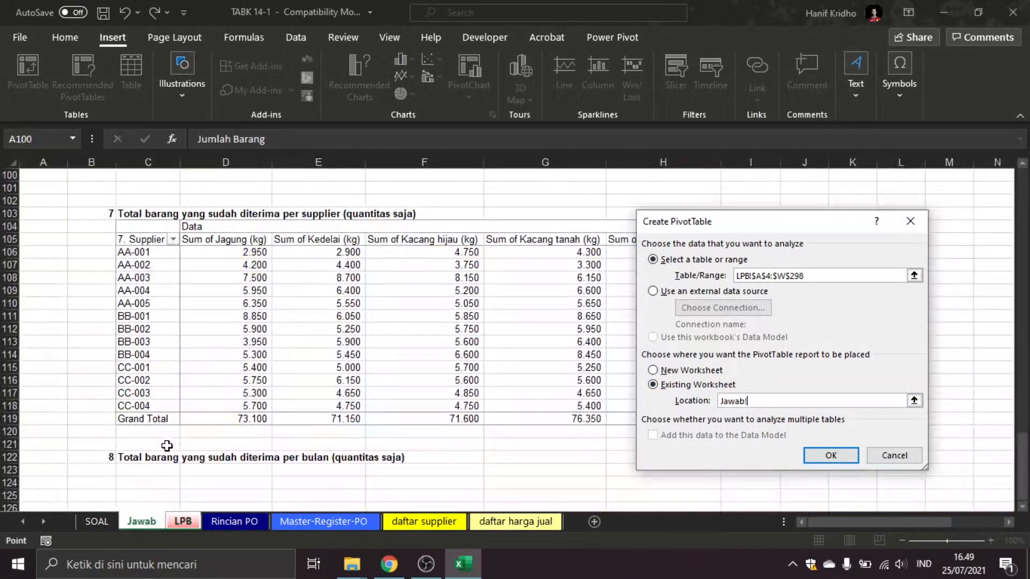
{"action": "left_click", "coordinate": [161, 467]}
{"action": "left_click", "coordinate": [830, 455]}
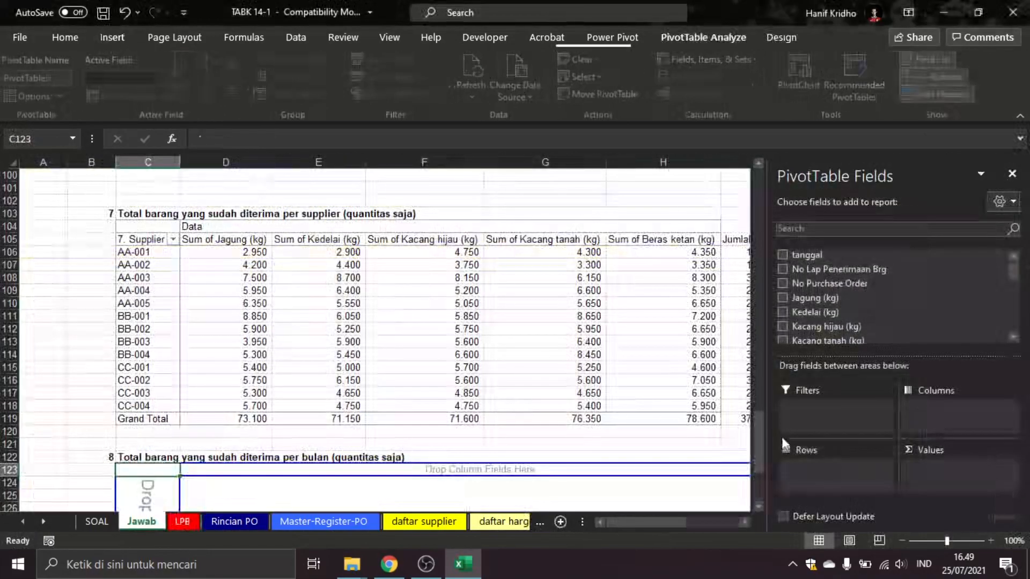
- Add tanggal as the row field and Jumlah Barang as the summed value in the new PivotTable
{"action": "scroll", "coordinate": [520, 356], "scroll_direction": "down", "scroll_amount": 2}
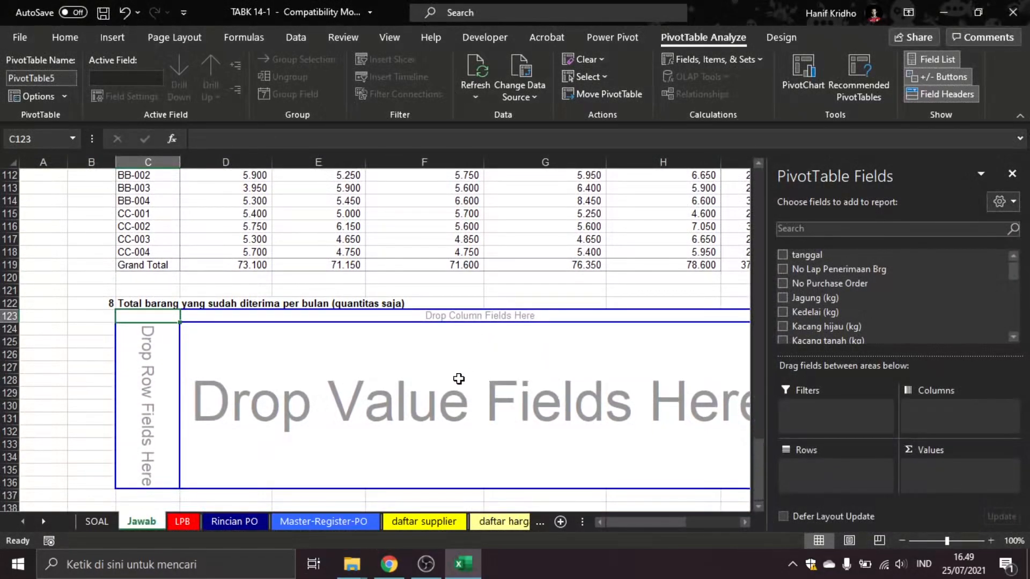
{"action": "scroll", "coordinate": [844, 315], "scroll_direction": "down", "scroll_amount": 10}
{"action": "scroll", "coordinate": [844, 314], "scroll_direction": "up", "scroll_amount": 4}
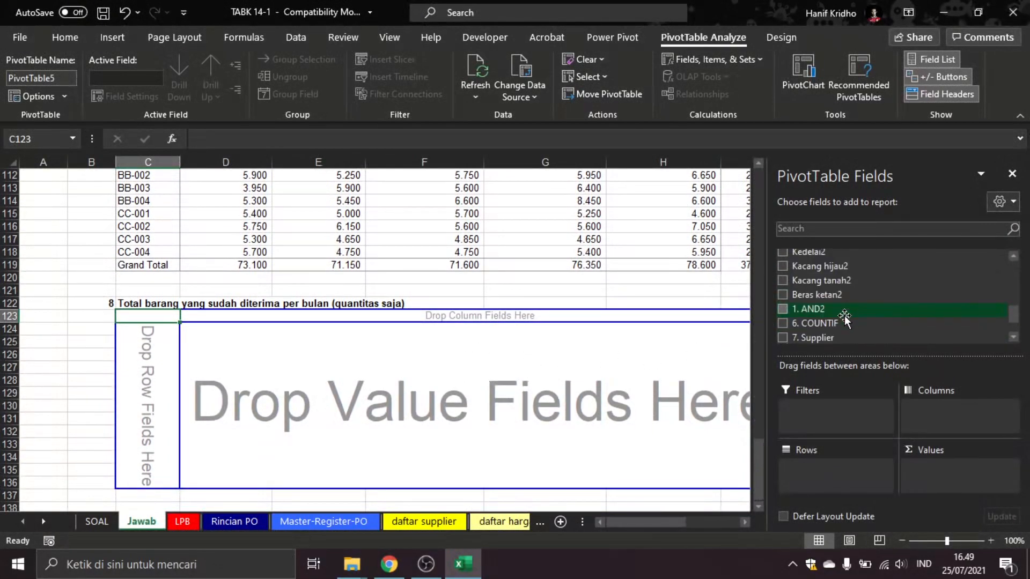
{"action": "scroll", "coordinate": [843, 316], "scroll_direction": "up", "scroll_amount": 5}
{"action": "left_click_drag", "start_coordinate": [818, 257], "coordinate": [837, 462]}
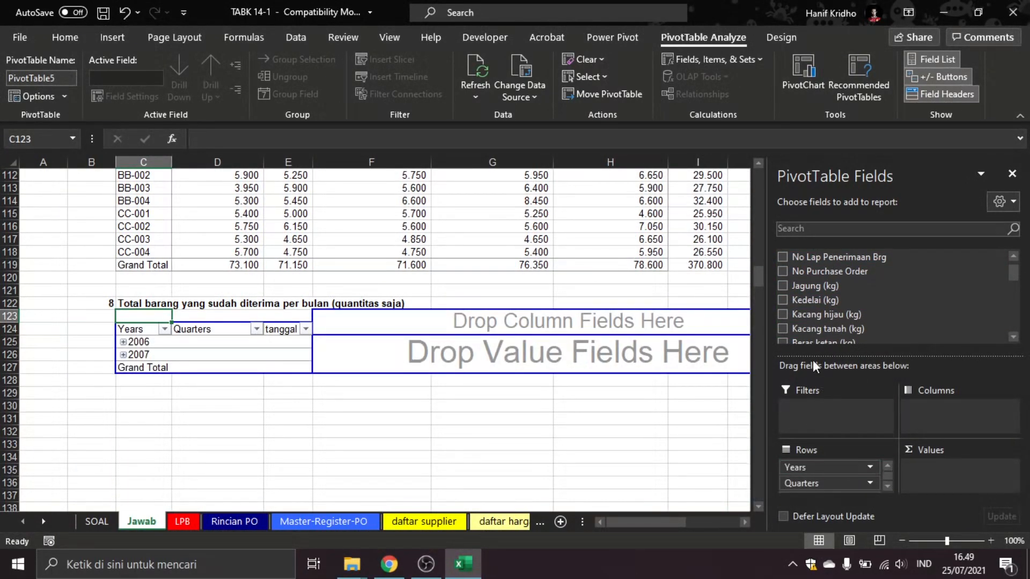
{"action": "scroll", "coordinate": [811, 295], "scroll_direction": "down", "scroll_amount": 10}
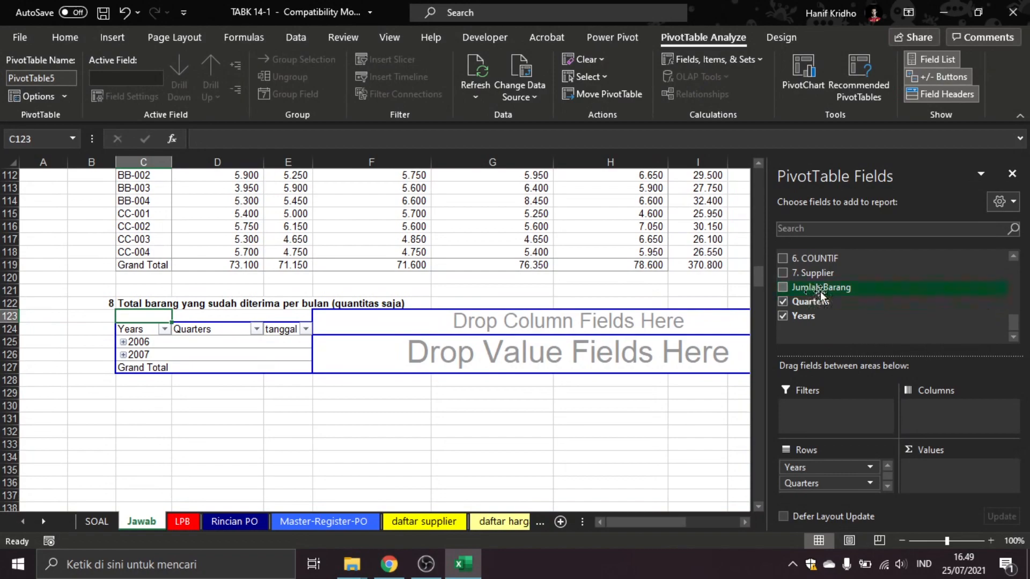
{"action": "left_click_drag", "start_coordinate": [835, 296], "coordinate": [949, 470]}
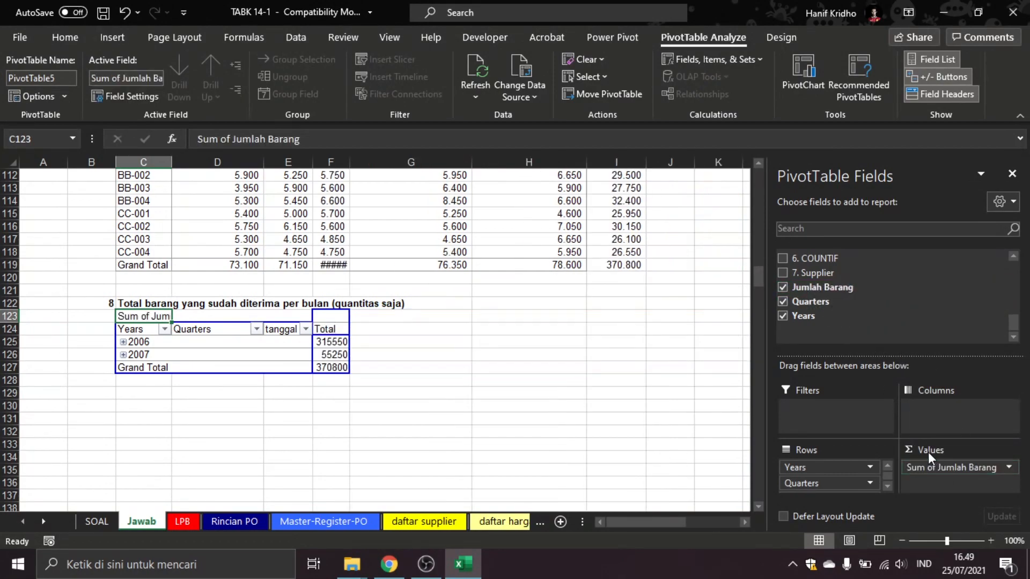
- Remove the Quarters field from the PivotTable rows and expand 2006 and 2007 into months
{"action": "left_click", "coordinate": [870, 481]}
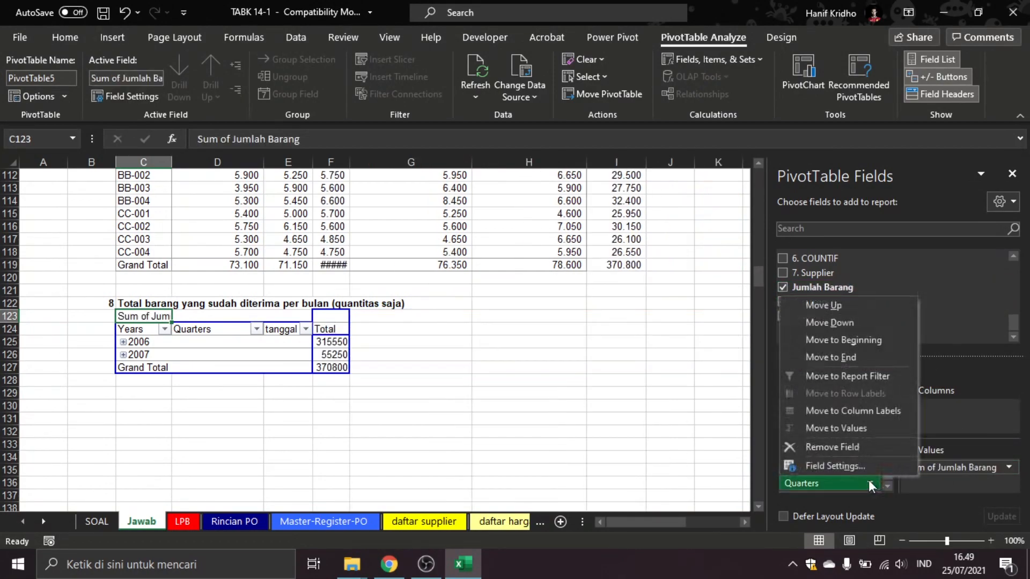
{"action": "left_click", "coordinate": [857, 445]}
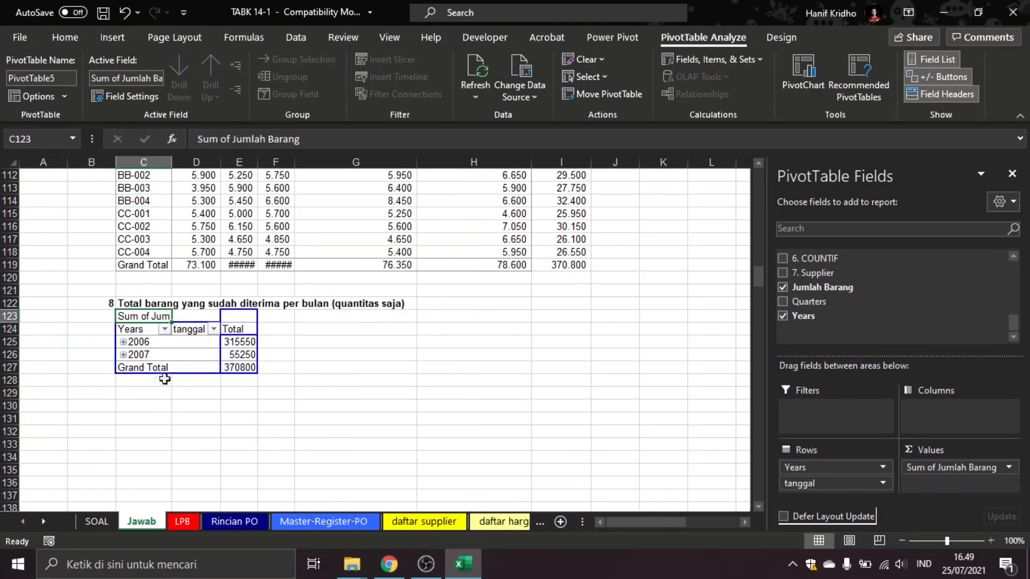
{"action": "left_click", "coordinate": [123, 342]}
{"action": "scroll", "coordinate": [123, 362], "scroll_direction": "down", "scroll_amount": 4}
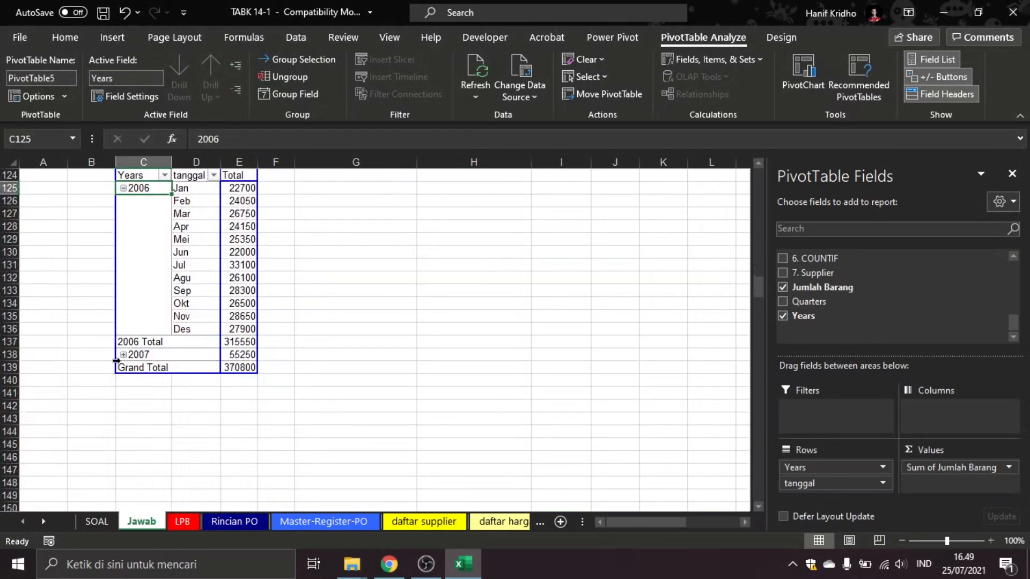
{"action": "left_click", "coordinate": [124, 355]}
{"action": "scroll", "coordinate": [271, 357], "scroll_direction": "up", "scroll_amount": 2}
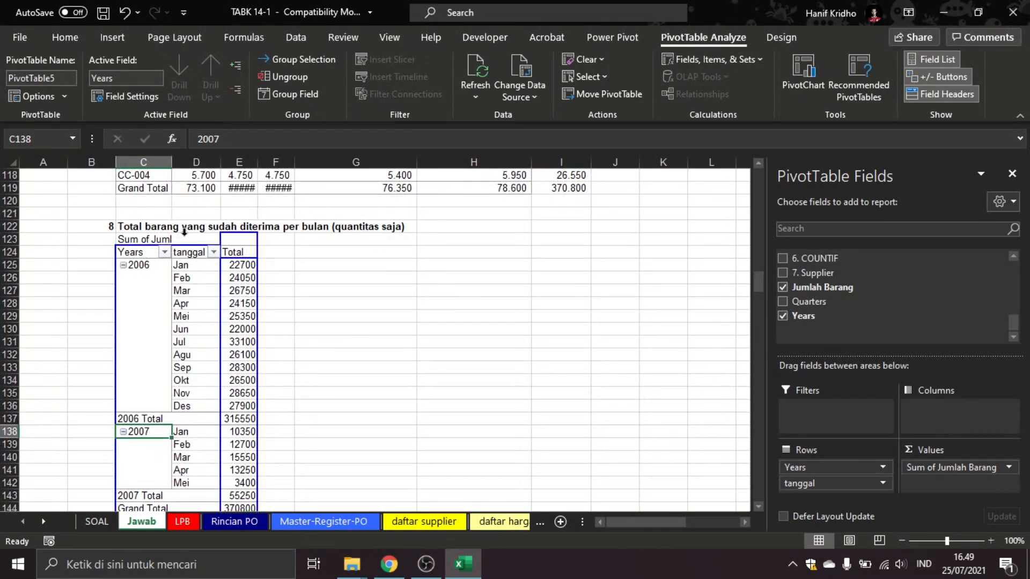
- Format the monthly totals in E125:E144 with thousands separators and no decimal places, and close the PivotTable field list
{"action": "left_click_drag", "start_coordinate": [245, 267], "coordinate": [242, 485]}
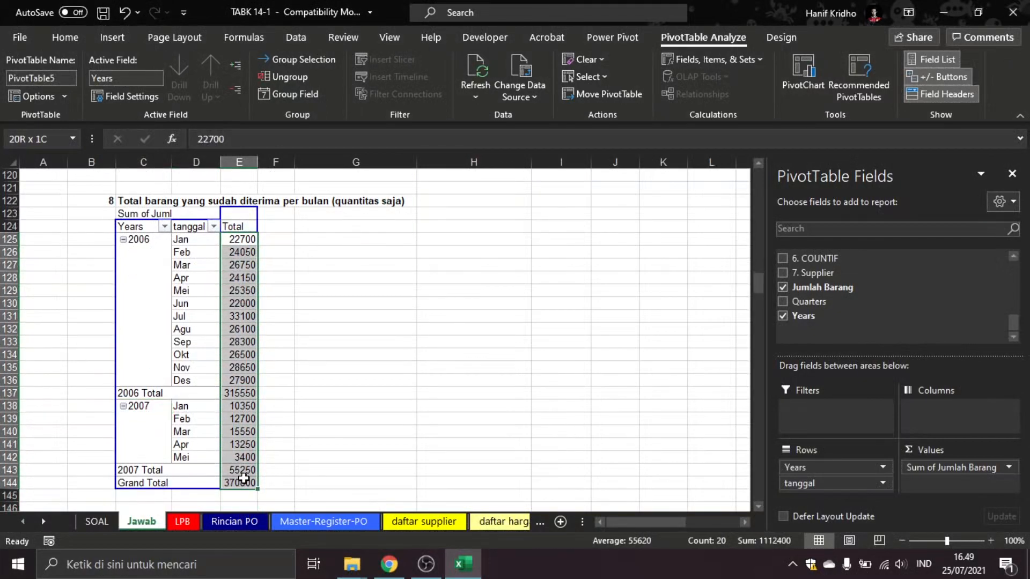
{"action": "left_click", "coordinate": [65, 37]}
{"action": "left_click", "coordinate": [521, 90]}
{"action": "left_click", "coordinate": [562, 90]}
{"action": "left_click", "coordinate": [562, 90]}
{"action": "left_click", "coordinate": [1011, 177]}
{"action": "left_click", "coordinate": [489, 287]}
{"action": "scroll", "coordinate": [370, 344], "scroll_direction": "down", "scroll_amount": 4}
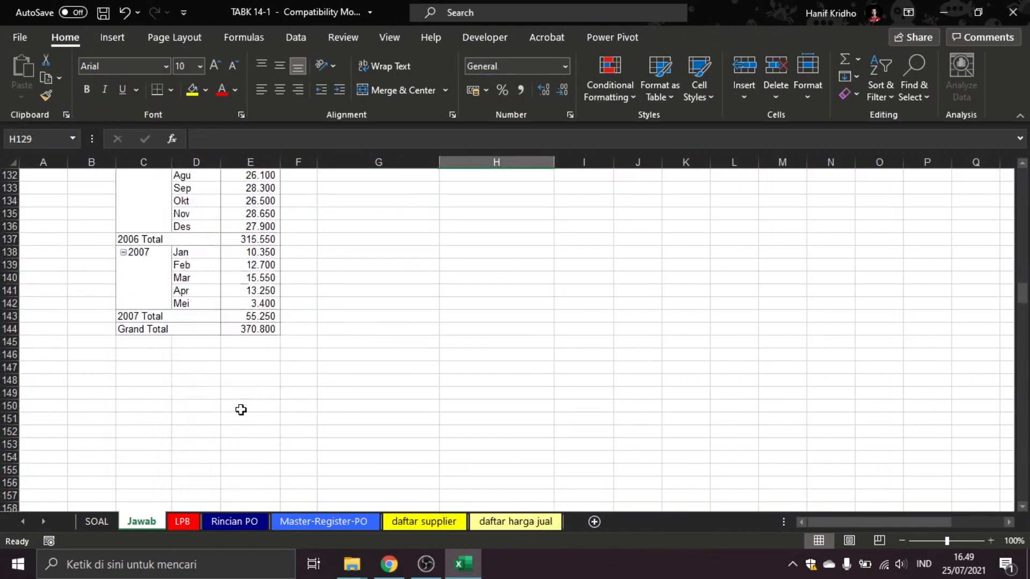
- Copy question 9 with its number from the SOAL sheet (B15:C15) into B147 of the Jawab sheet
{"action": "left_click", "coordinate": [97, 521]}
{"action": "left_click_drag", "start_coordinate": [133, 423], "coordinate": [207, 422]}
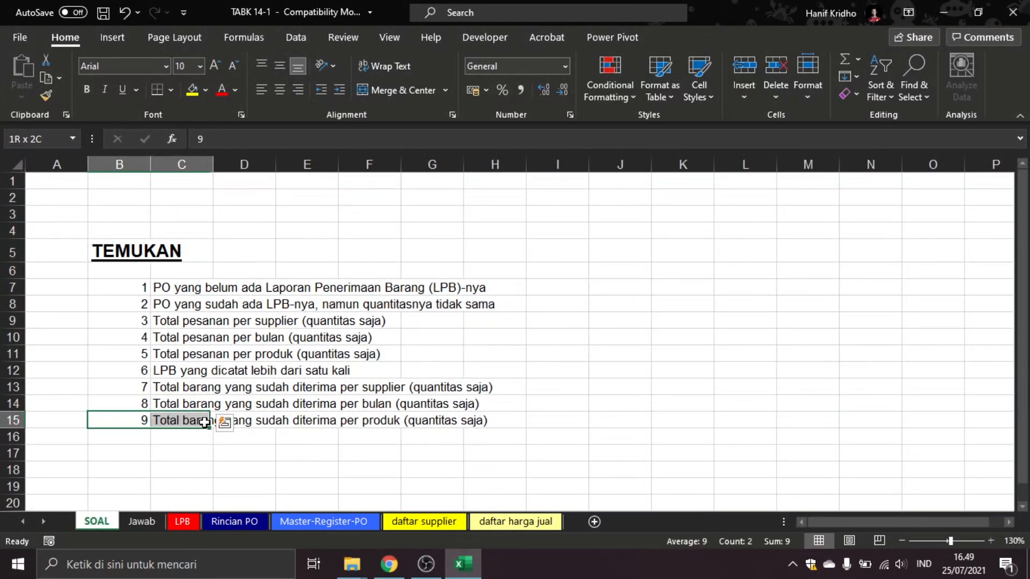
{"action": "key", "text": "ctrl+c"}
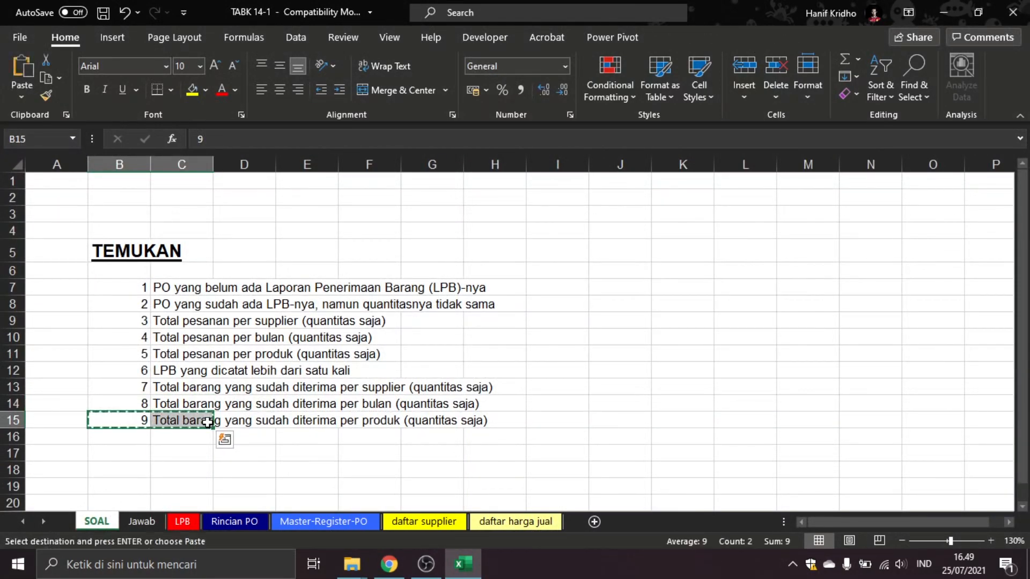
{"action": "left_click", "coordinate": [152, 522]}
{"action": "scroll", "coordinate": [156, 444], "scroll_direction": "up", "scroll_amount": 6}
{"action": "scroll", "coordinate": [139, 435], "scroll_direction": "down", "scroll_amount": 5}
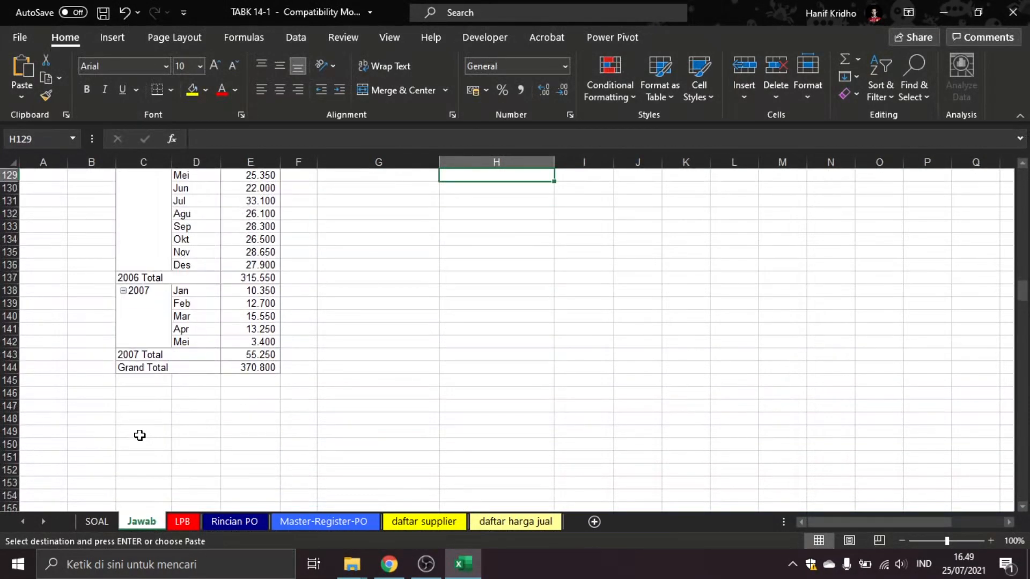
{"action": "left_click", "coordinate": [103, 410]}
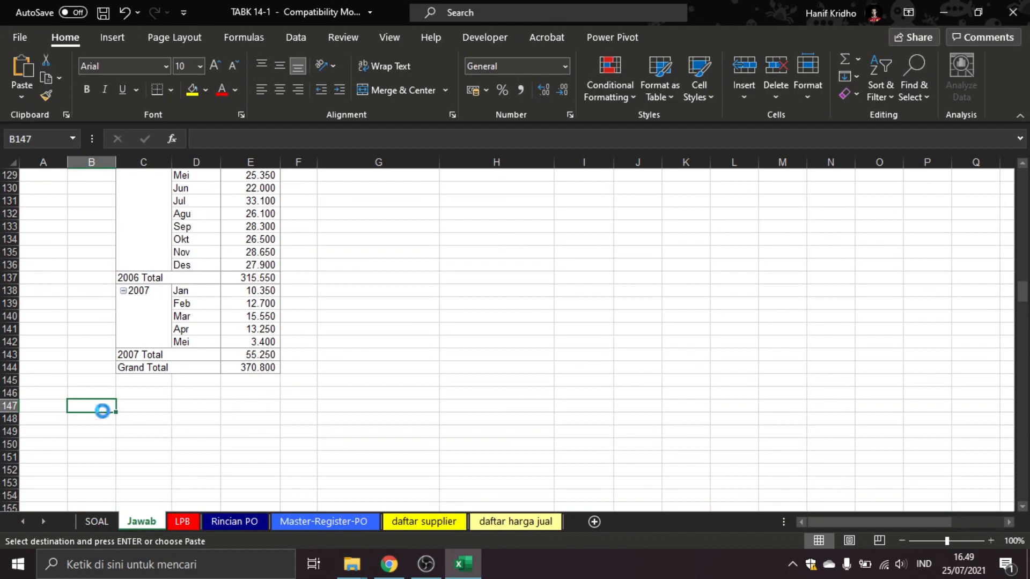
{"action": "key", "text": "ctrl+v"}
- Make the question 9 heading in B147:C147 bold and save the workbook
{"action": "left_click_drag", "start_coordinate": [104, 407], "coordinate": [127, 406]}
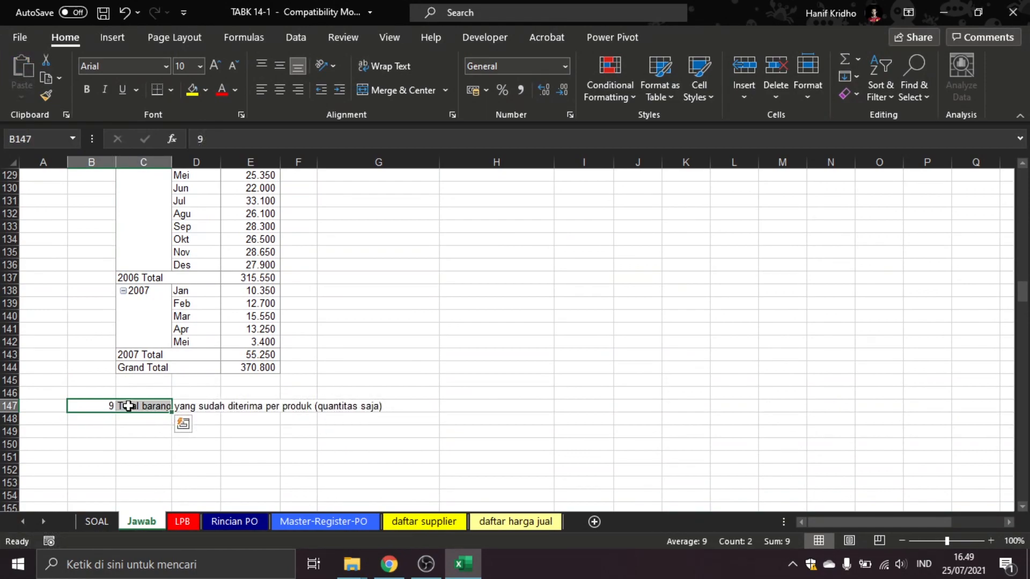
{"action": "key", "text": "ctrl+b"}
{"action": "left_click", "coordinate": [268, 382]}
{"action": "key", "text": "ctrl+s"}
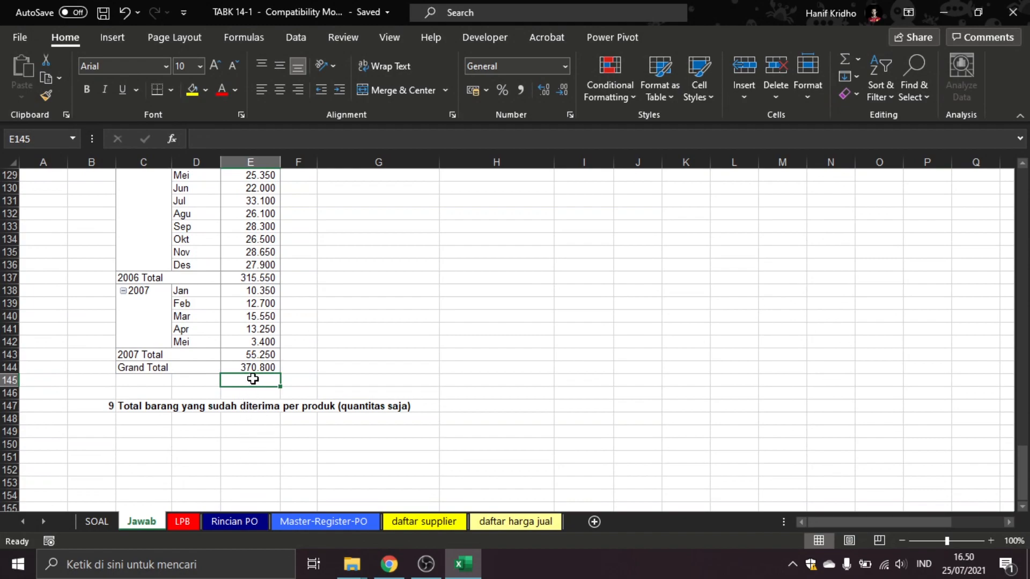
- On the LPB sheet, go to D299, the empty cell directly below the last Jagung quantity
{"action": "scroll", "coordinate": [192, 284], "scroll_direction": "up", "scroll_amount": 4}
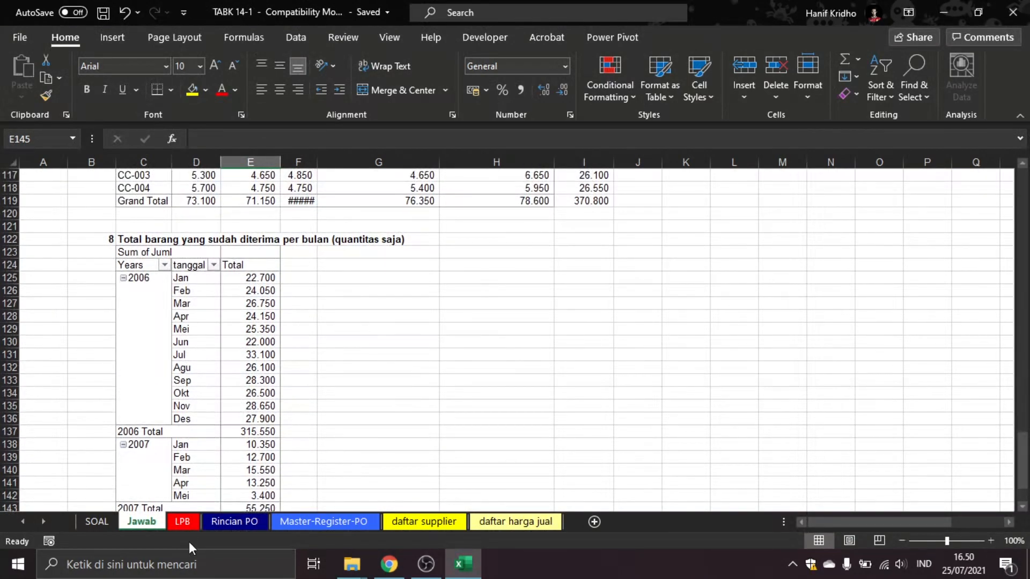
{"action": "left_click", "coordinate": [183, 521]}
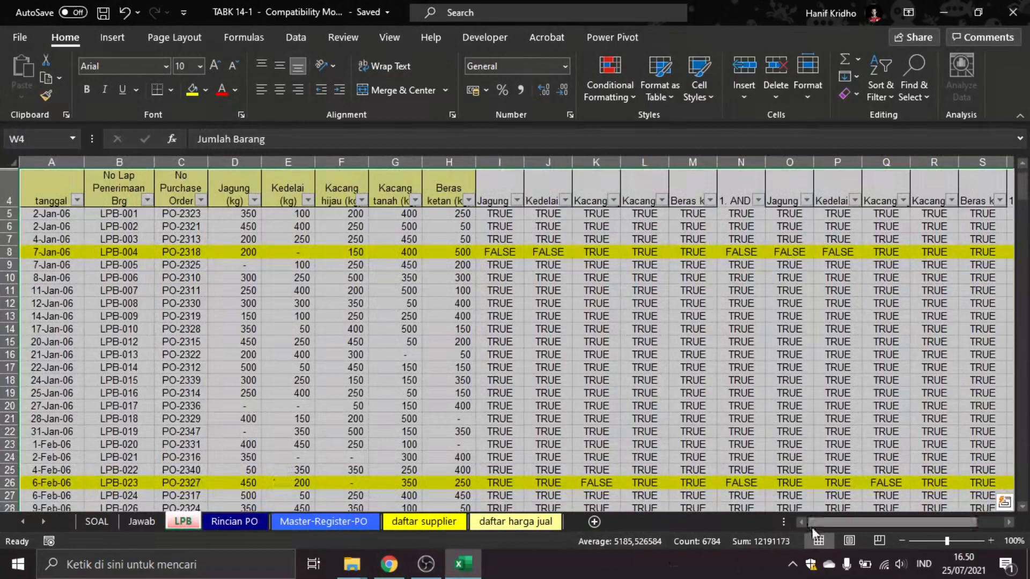
{"action": "left_click_drag", "start_coordinate": [236, 182], "coordinate": [441, 189]}
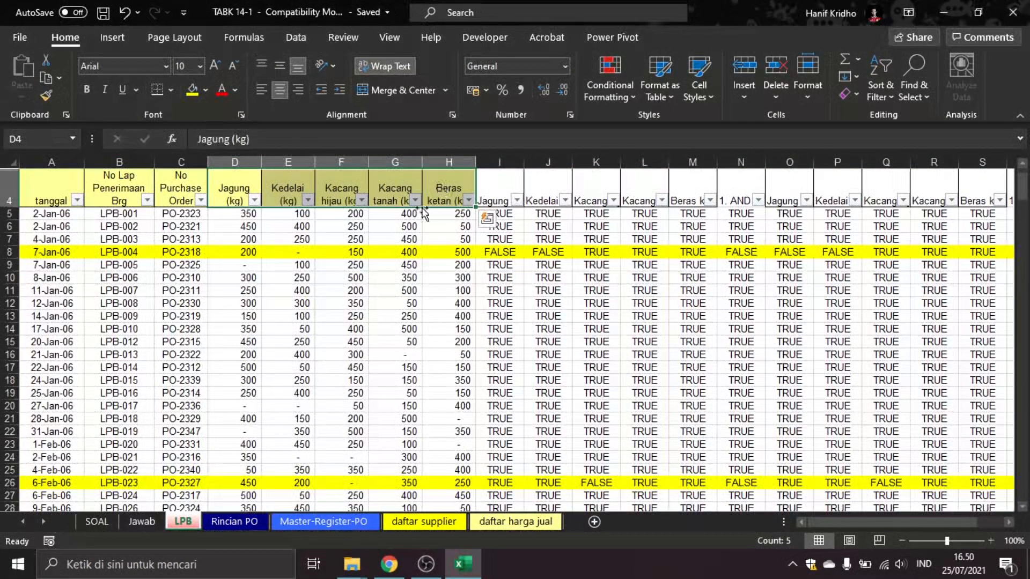
{"action": "left_click", "coordinate": [245, 213]}
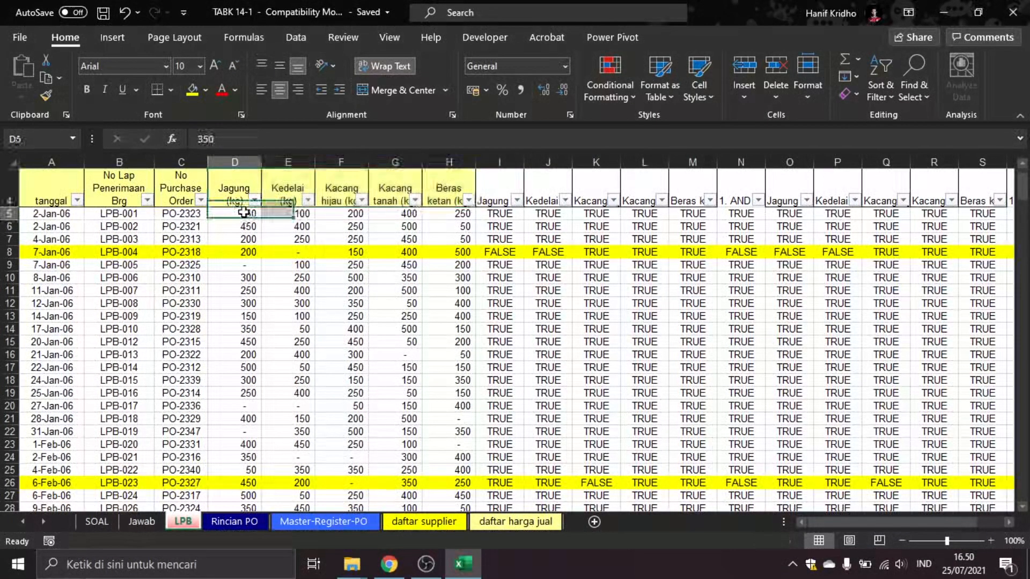
{"action": "key", "text": "ctrl+Down"}
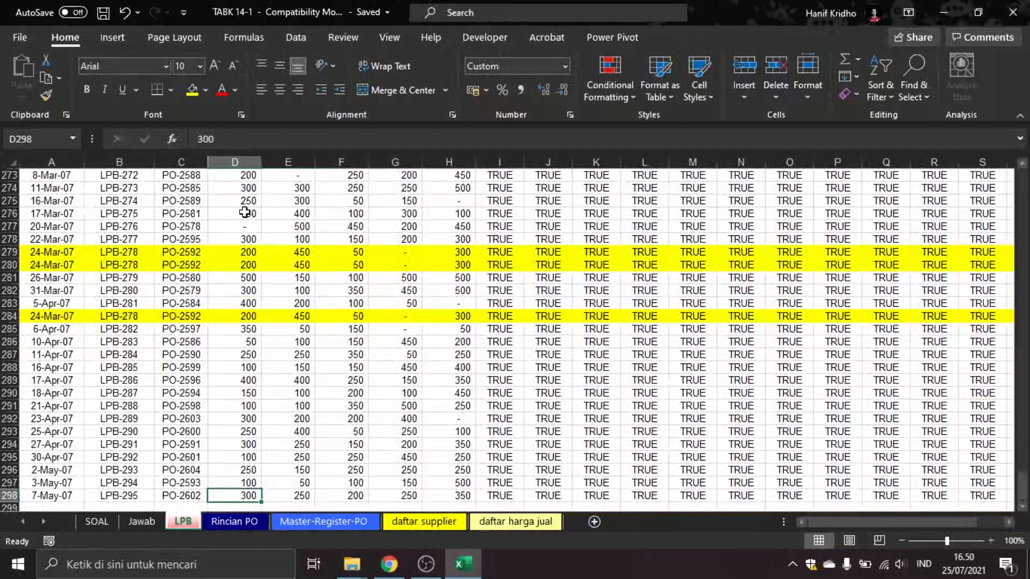
{"action": "key", "text": "Down"}
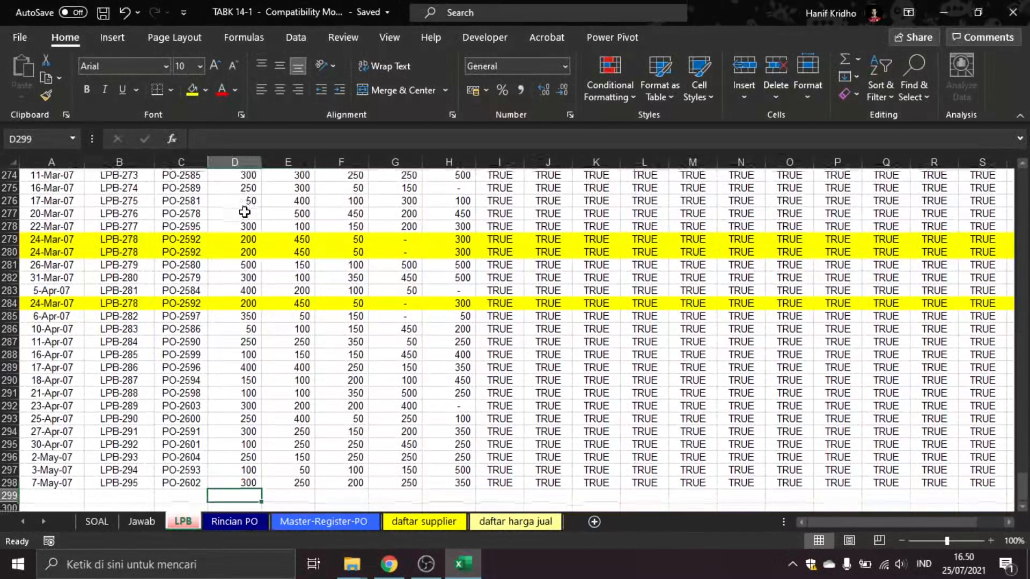
{"action": "type", "text": "=sum("}
{"action": "key", "text": "Up"}
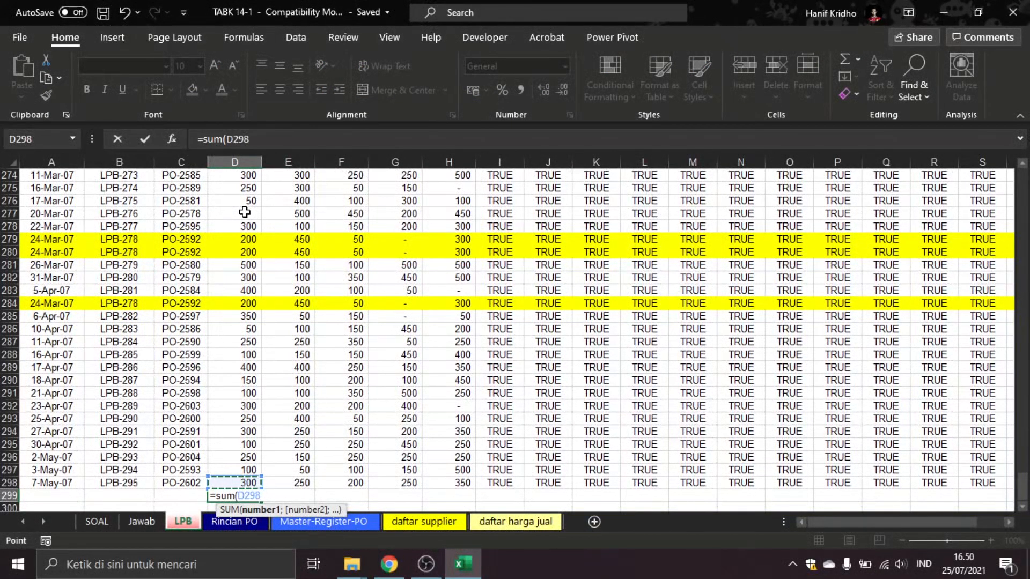
{"action": "key", "text": "shift+Up"}
{"action": "key", "text": "Escape"}
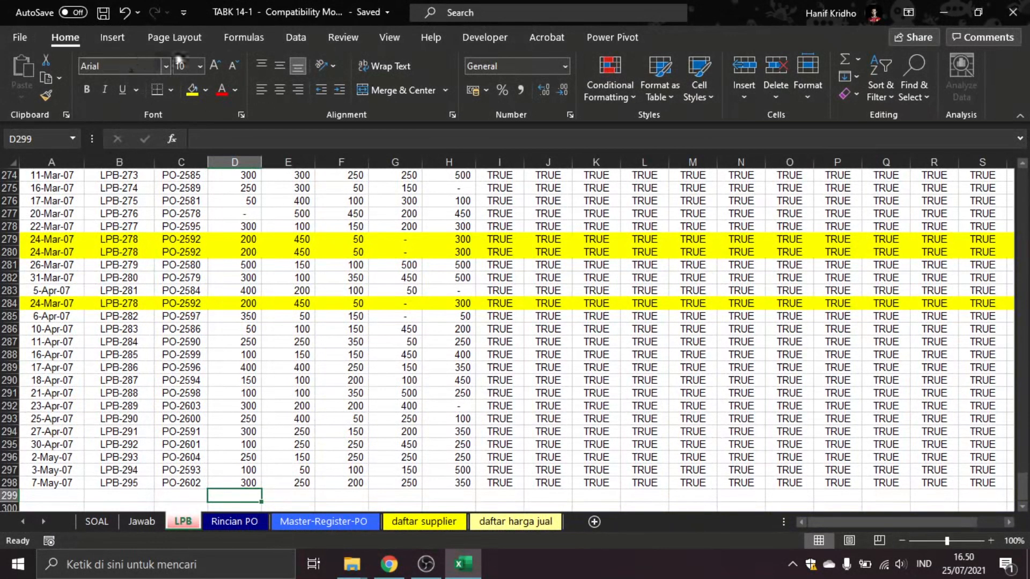
- Total the Jagung quantities D5:D298 in D299 with AutoSum and fill the formula across to H299 for the other products
{"action": "left_click", "coordinate": [259, 36]}
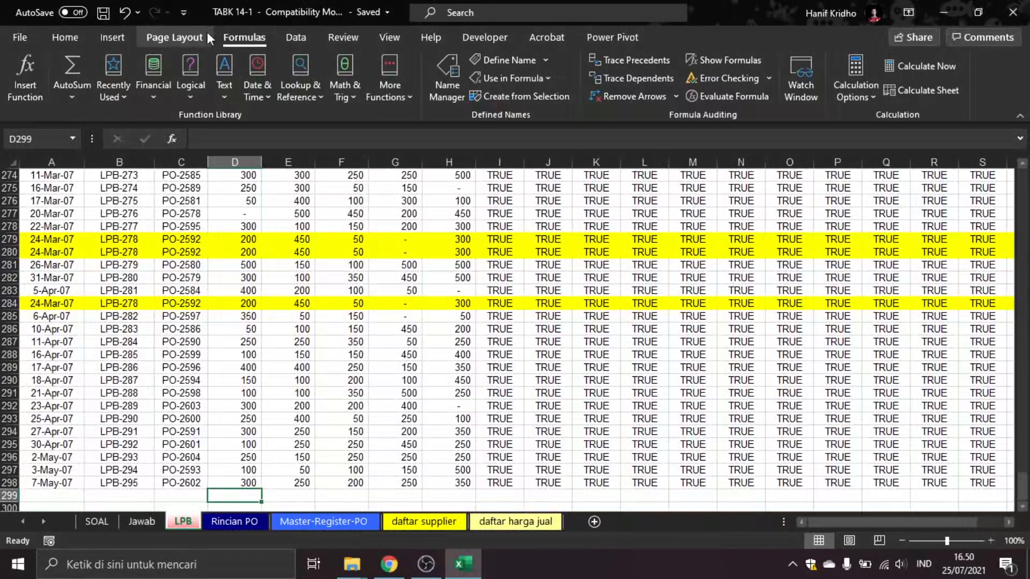
{"action": "left_click", "coordinate": [65, 69]}
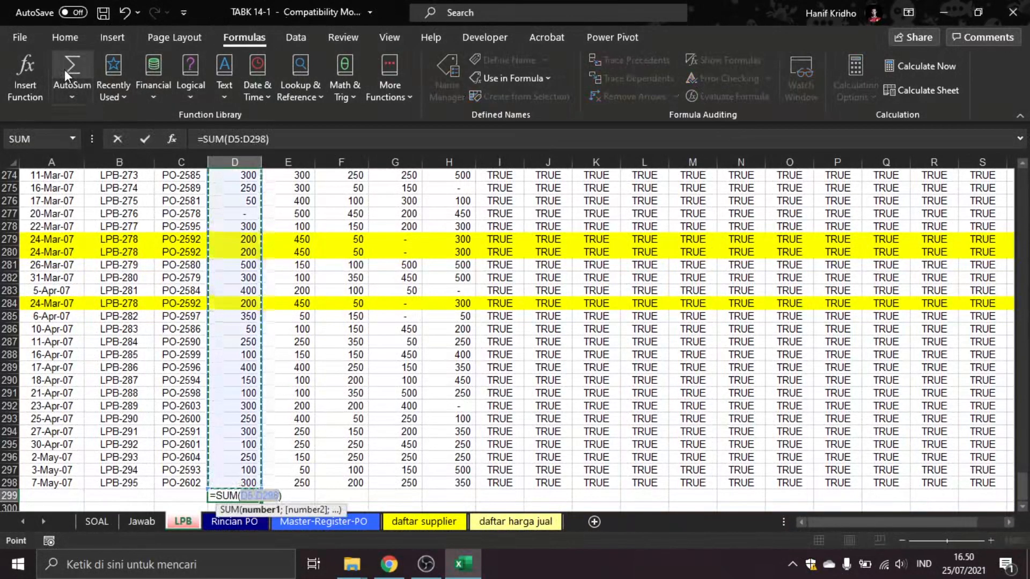
{"action": "key", "text": "Return"}
{"action": "left_click", "coordinate": [255, 483]}
{"action": "left_click_drag", "start_coordinate": [262, 489], "coordinate": [459, 492]}
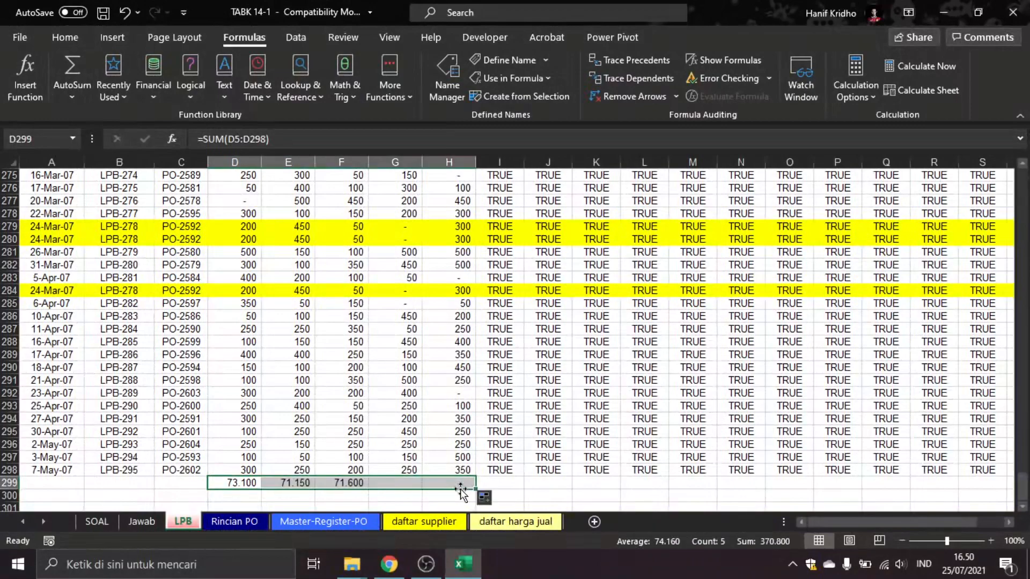
{"action": "left_click", "coordinate": [489, 484]}
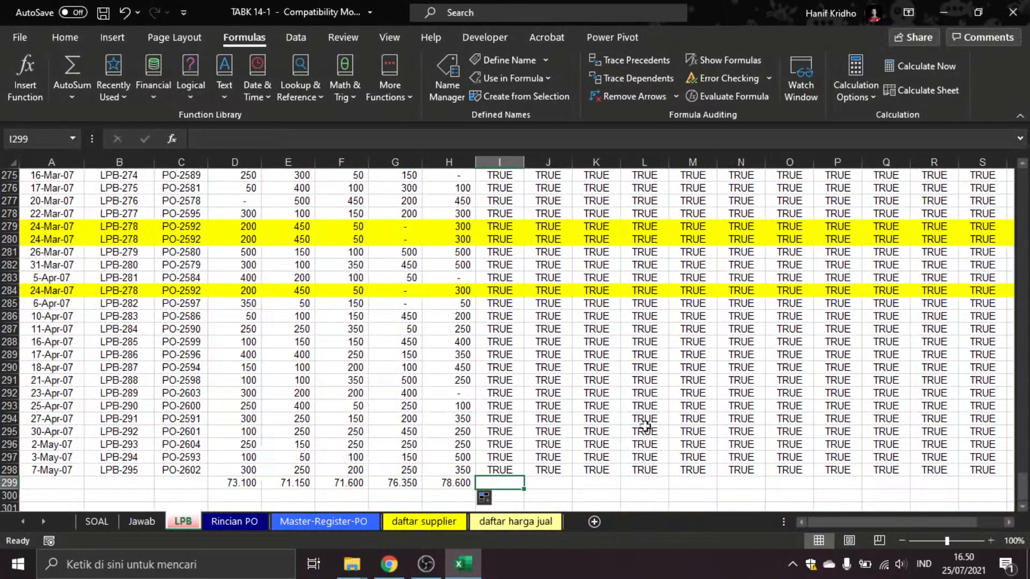
- Copy the five product headers in D4:H4 of the LPB sheet and go to the question 9 area of the Jawab sheet
{"action": "left_click_drag", "start_coordinate": [1022, 483], "coordinate": [1021, 183]}
{"action": "left_click_drag", "start_coordinate": [236, 177], "coordinate": [441, 180]}
{"action": "key", "text": "ctrl+c"}
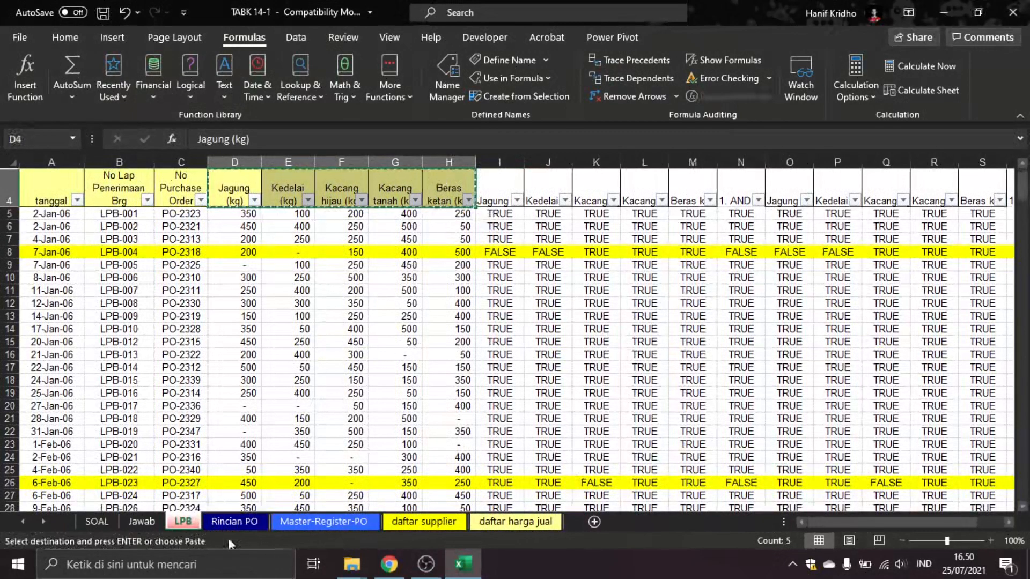
{"action": "left_click", "coordinate": [142, 521]}
{"action": "scroll", "coordinate": [161, 440], "scroll_direction": "down", "scroll_amount": 6}
{"action": "scroll", "coordinate": [163, 438], "scroll_direction": "down", "scroll_amount": 1}
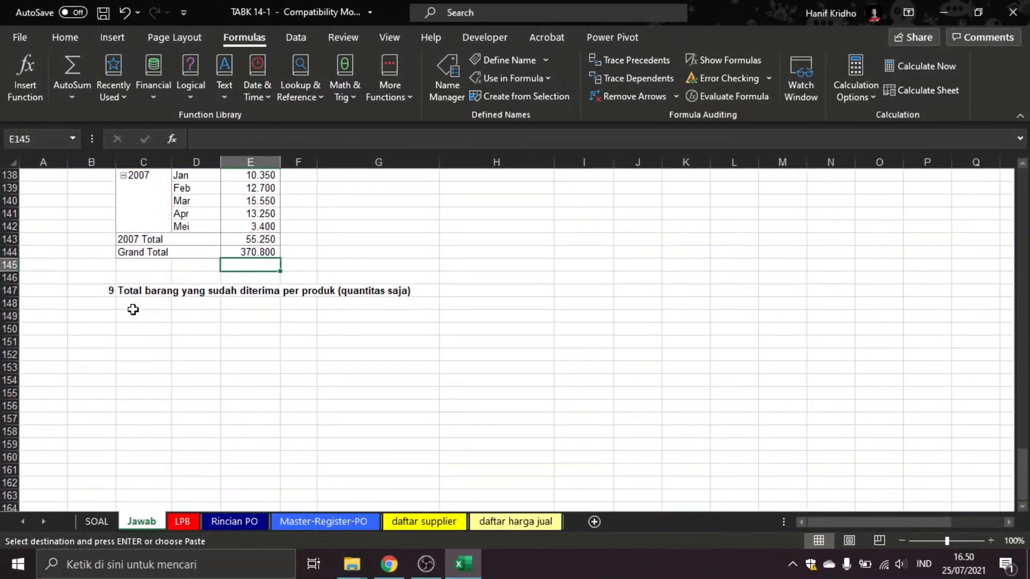
{"action": "left_click", "coordinate": [135, 303]}
{"action": "right_click", "coordinate": [135, 303]}
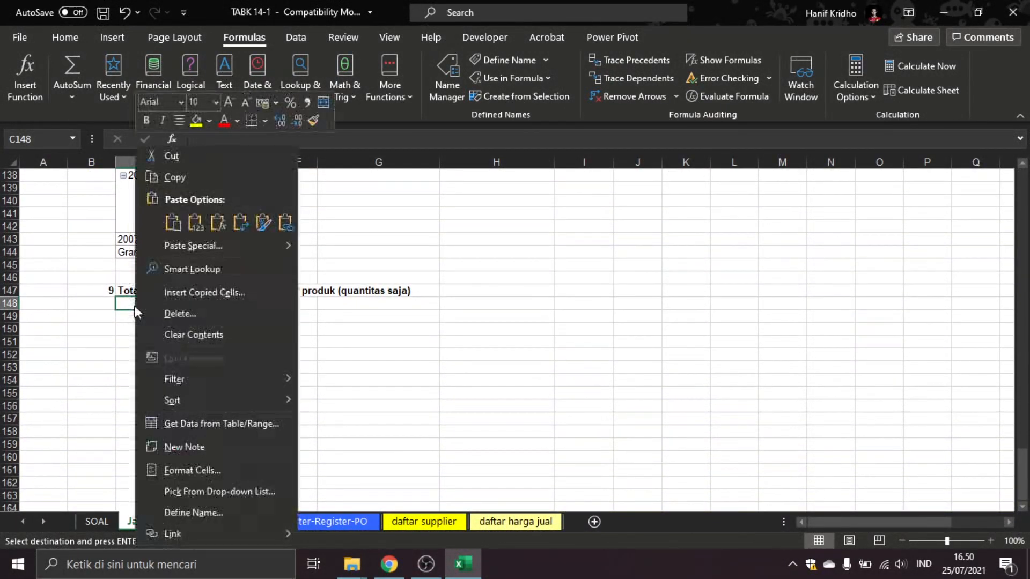
{"action": "left_click", "coordinate": [240, 222]}
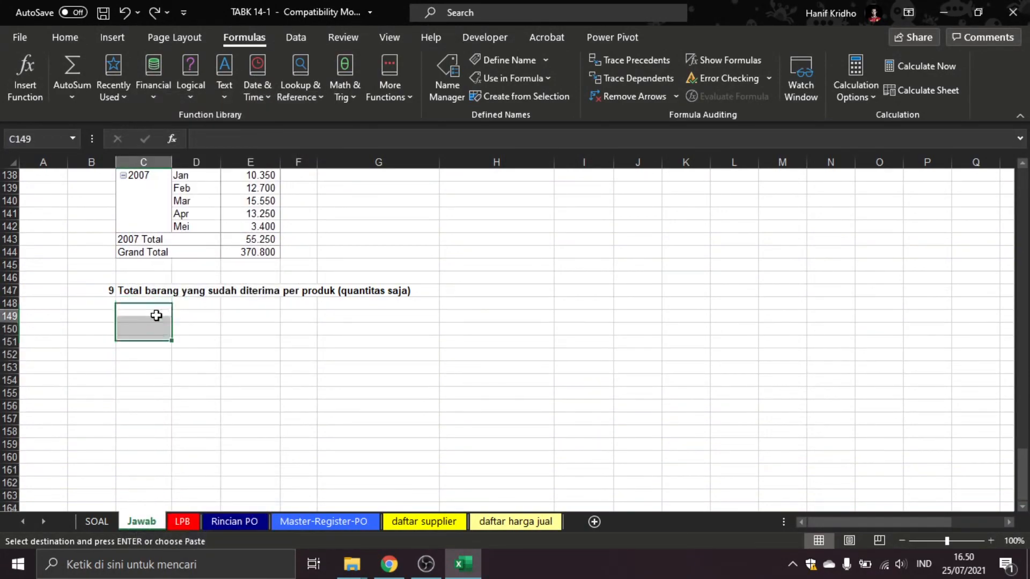
{"action": "key", "text": "ctrl+z"}
- Paste the product headers transposed into C149:C153 and enter the headings "Nama Barang" in C148 and "Total Barang Diterima" in D148
{"action": "right_click", "coordinate": [156, 315]}
{"action": "left_click", "coordinate": [263, 222]}
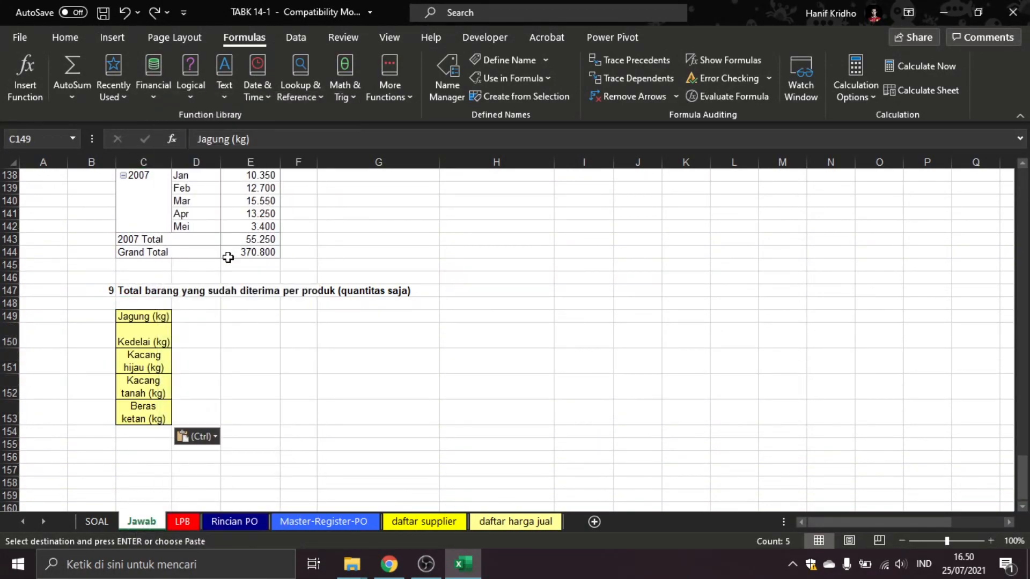
{"action": "left_click", "coordinate": [157, 301]}
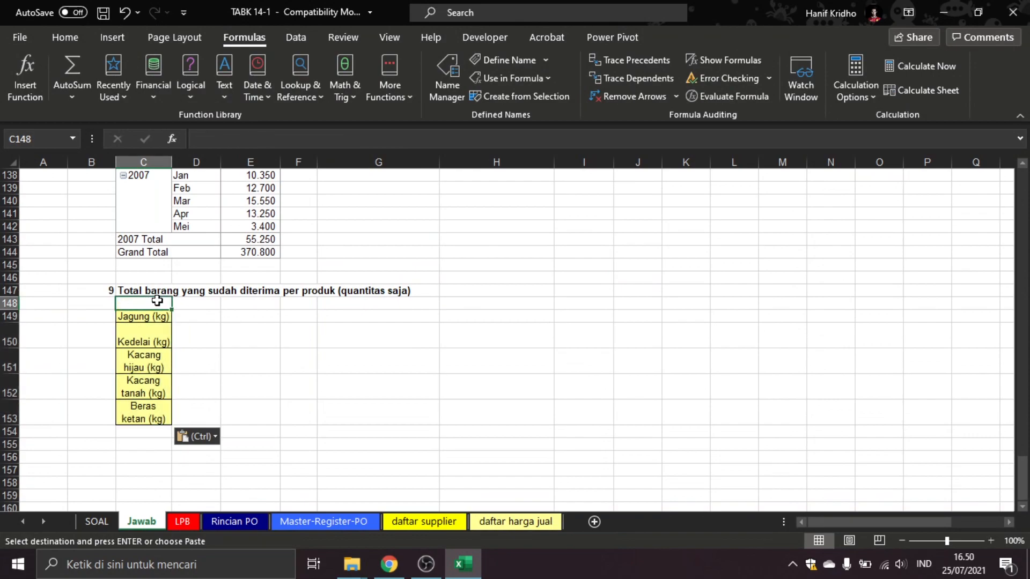
{"action": "type", "text": "Nam"}
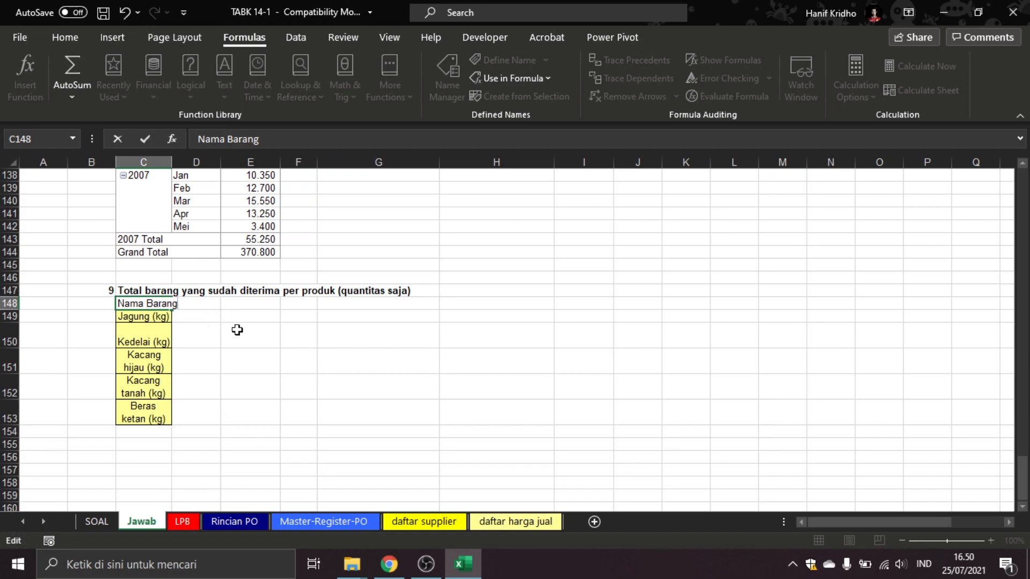
{"action": "type", "text": "a Barang"}
{"action": "key", "text": "Tab"}
{"action": "type", "text": "To"}
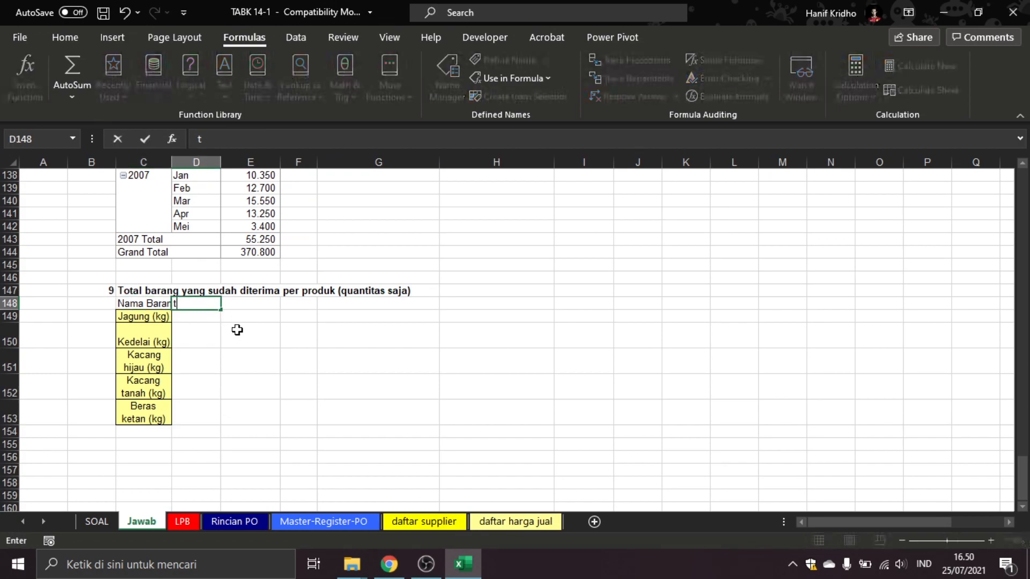
{"action": "type", "text": "l Barang Diterima"}
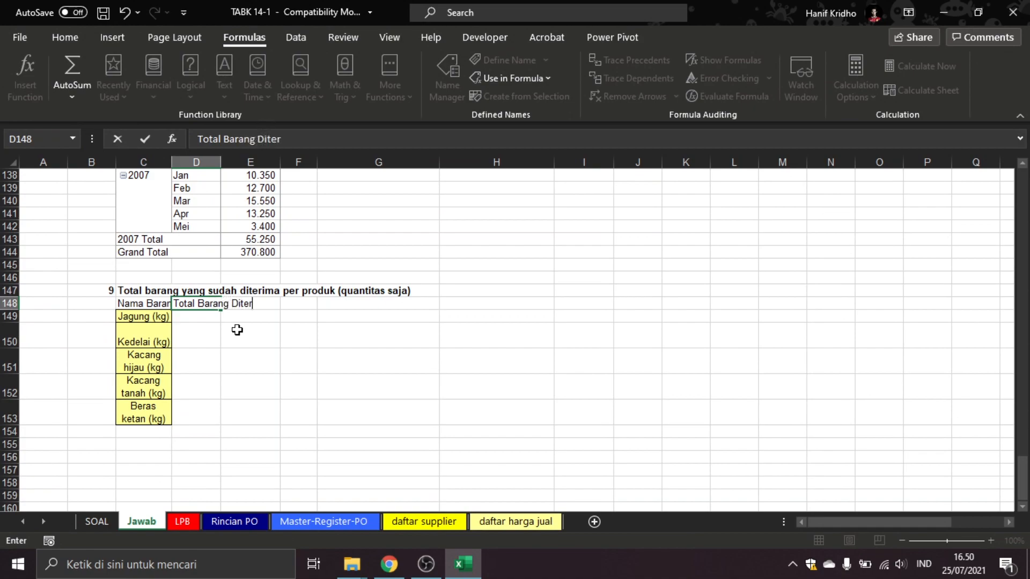
{"action": "key", "text": "Return"}
- Copy the product totals in D299:H299 of the LPB sheet and paste them as values into D156 of the Jawab sheet
{"action": "left_click", "coordinate": [182, 521]}
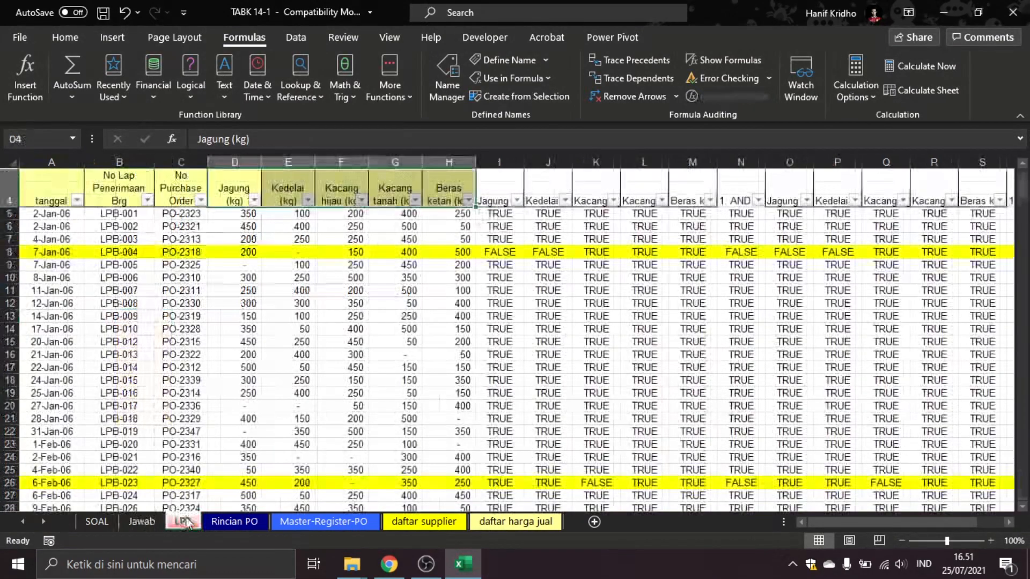
{"action": "left_click", "coordinate": [247, 291]}
{"action": "key", "text": "ctrl+Down"}
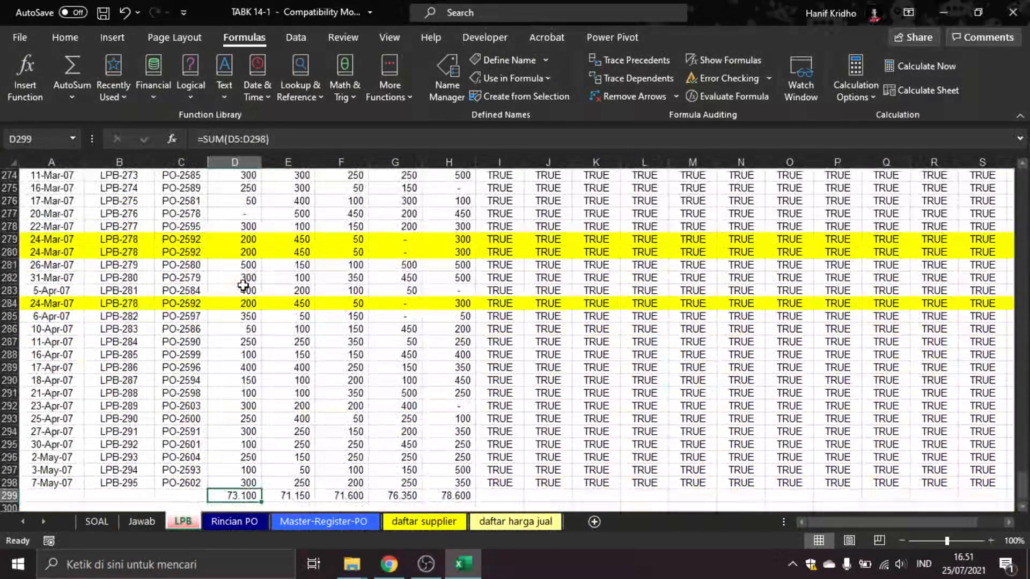
{"action": "scroll", "coordinate": [251, 464], "scroll_direction": "down", "scroll_amount": 1}
{"action": "left_click_drag", "start_coordinate": [243, 457], "coordinate": [448, 455]}
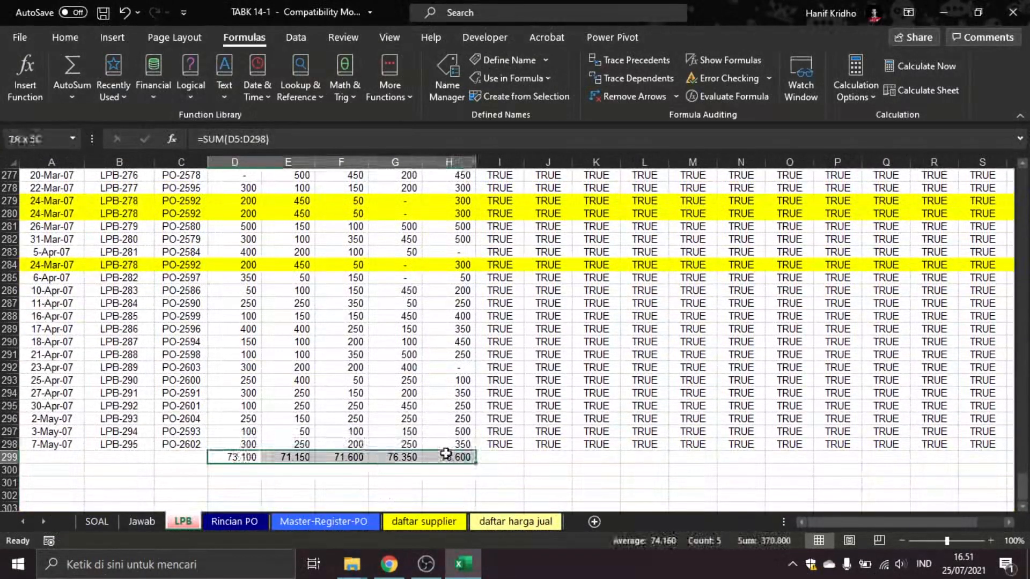
{"action": "key", "text": "ctrl+c"}
{"action": "left_click", "coordinate": [142, 522]}
{"action": "scroll", "coordinate": [209, 413], "scroll_direction": "down", "scroll_amount": 1}
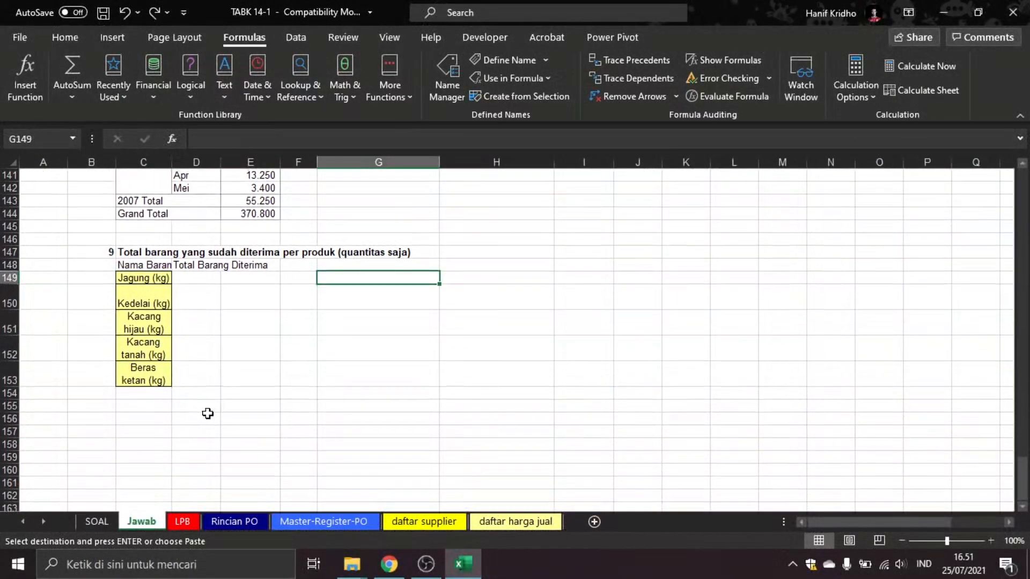
{"action": "left_click", "coordinate": [204, 415]}
{"action": "right_click", "coordinate": [204, 415]}
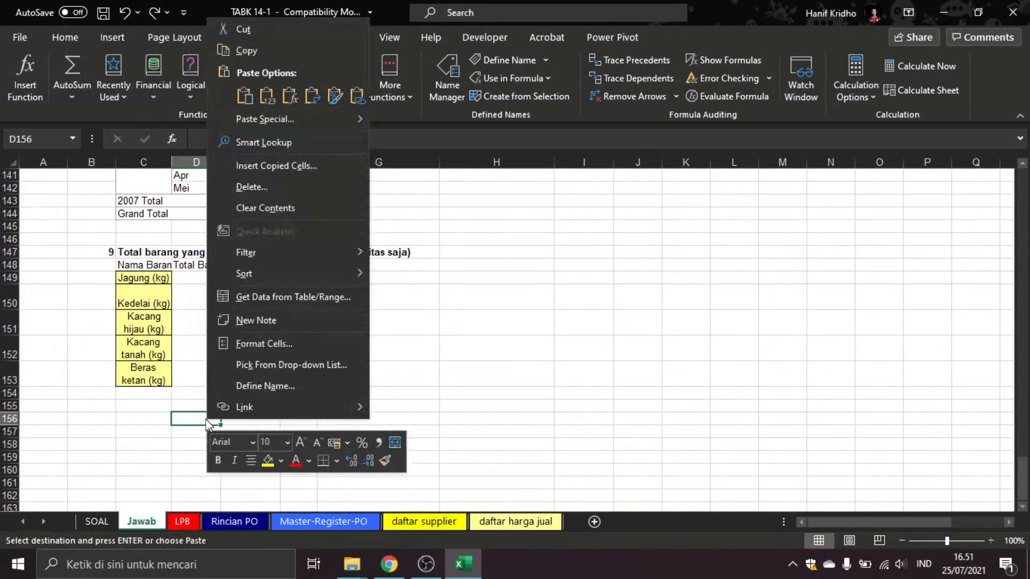
{"action": "left_click", "coordinate": [270, 98]}
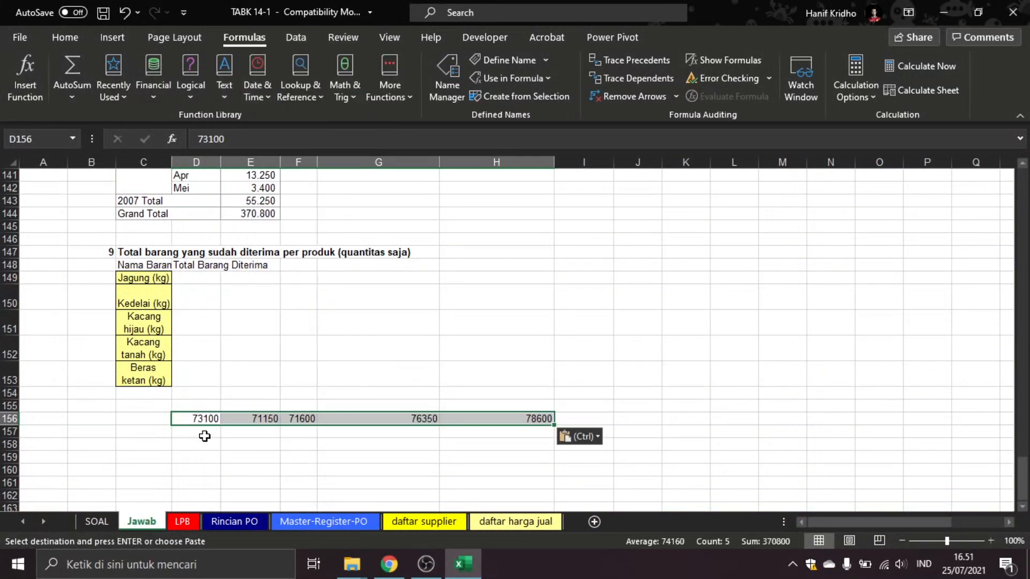
- Copy the pasted totals in D156:H156 and paste them transposed into D149:D153 beside the product names
{"action": "key", "text": "ctrl+c"}
{"action": "left_click", "coordinate": [202, 278]}
{"action": "right_click", "coordinate": [201, 277]}
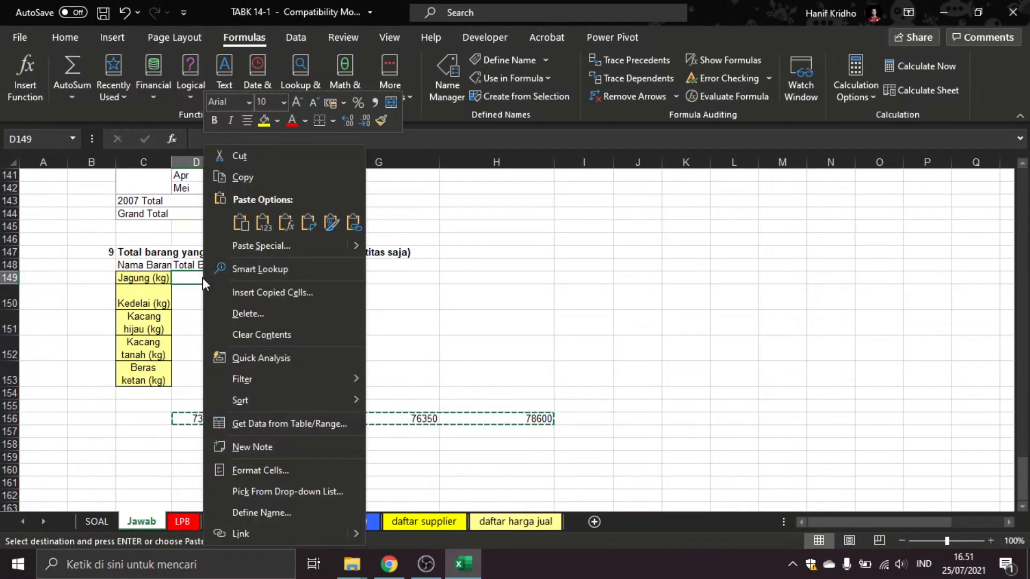
{"action": "left_click", "coordinate": [307, 223]}
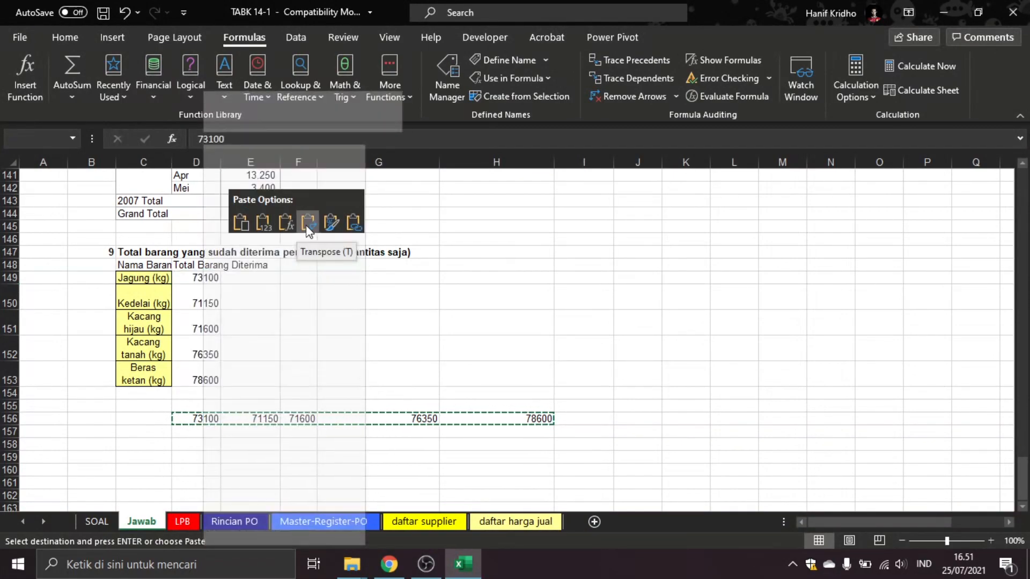
{"action": "left_click", "coordinate": [264, 354]}
{"action": "key", "text": "Escape"}
- Delete the helper totals in D156:H156, save the workbook, and return to the question list on the SOAL sheet
{"action": "left_click_drag", "start_coordinate": [204, 417], "coordinate": [510, 413]}
{"action": "key", "text": "Delete"}
{"action": "left_click", "coordinate": [534, 384]}
{"action": "key", "text": "ctrl+s"}
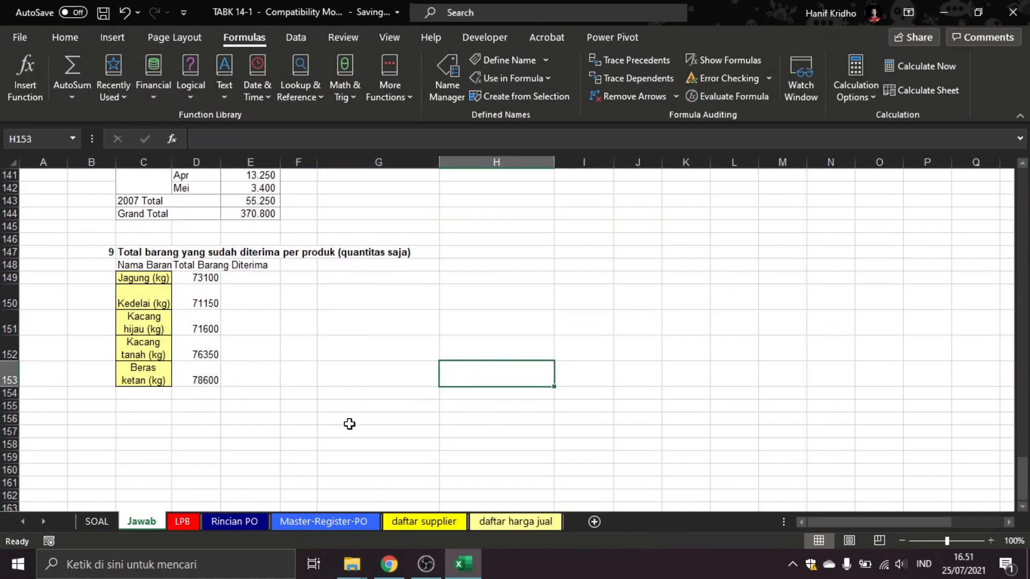
{"action": "left_click", "coordinate": [97, 522]}
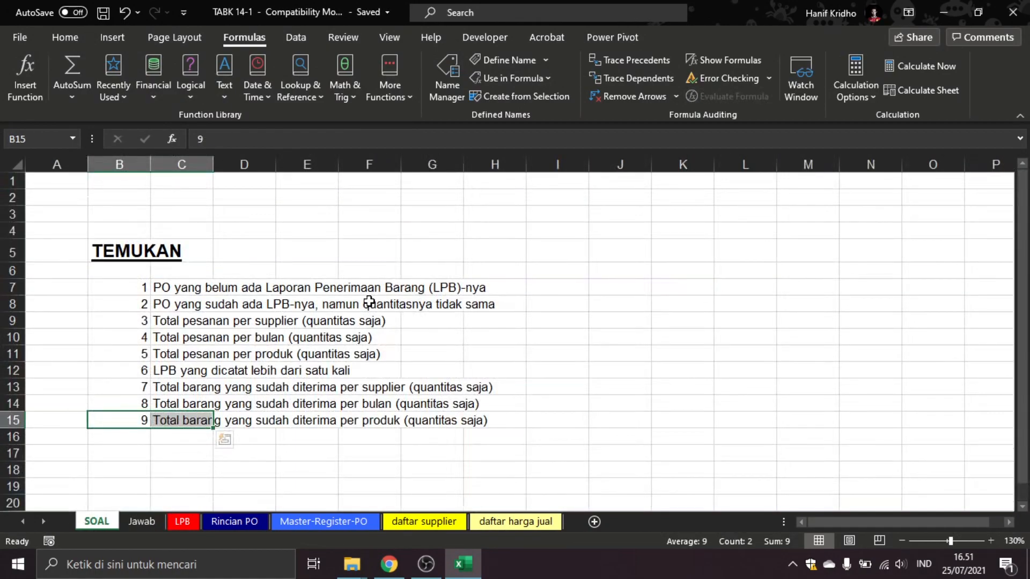